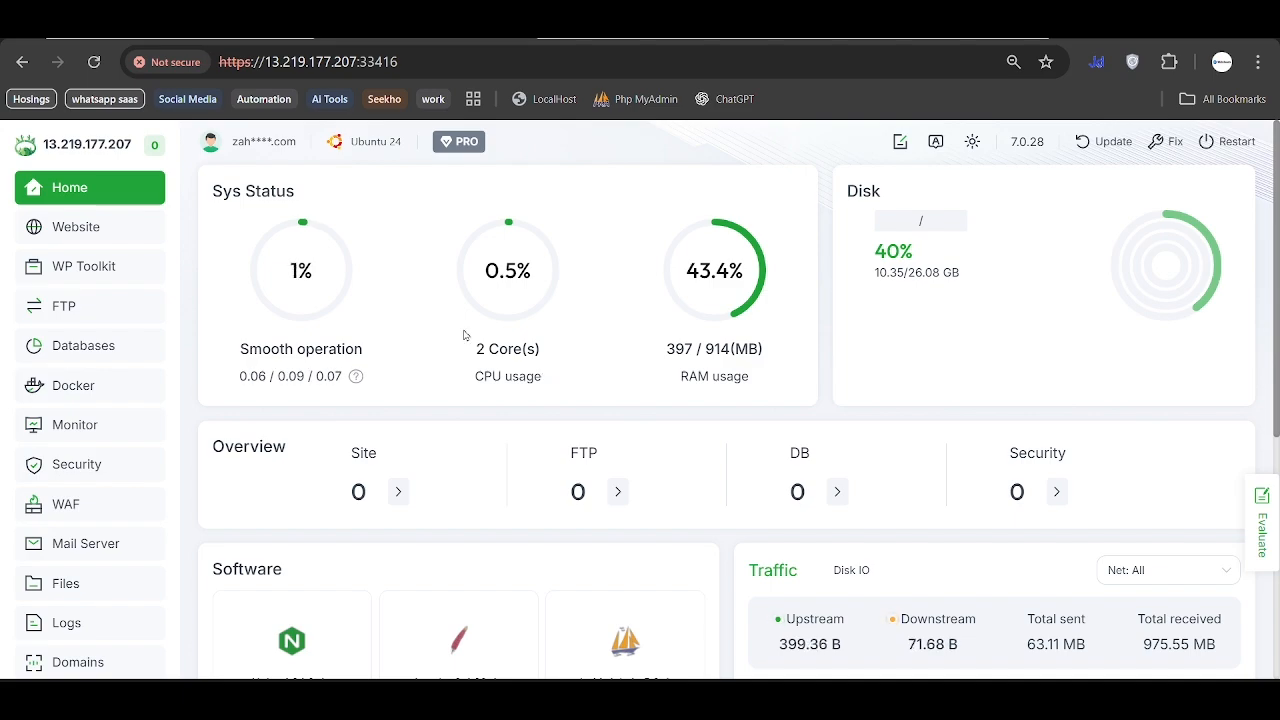
# Reload the server panel's home dashboard and look over its status sections.
pyautogui.click(93, 63)
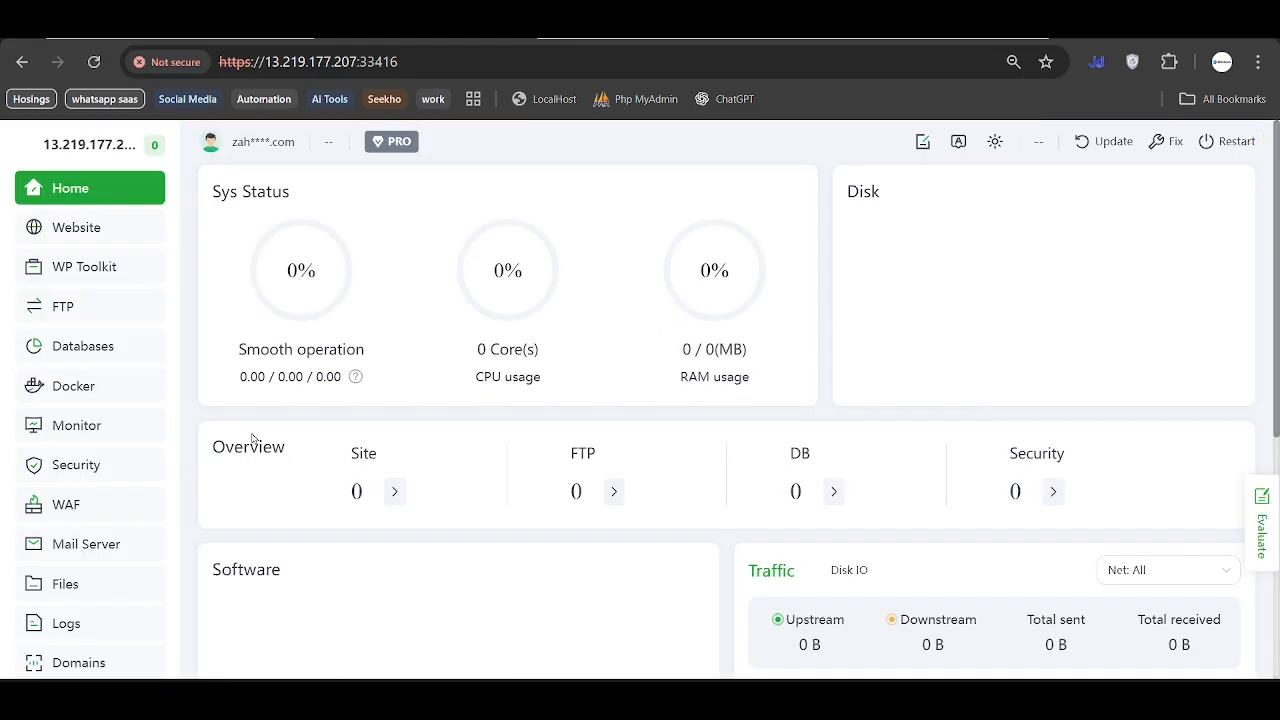
pyautogui.scroll(-2, 188, 473)
pyautogui.scroll(-2, 188, 473)
pyautogui.scroll(4, 188, 473)
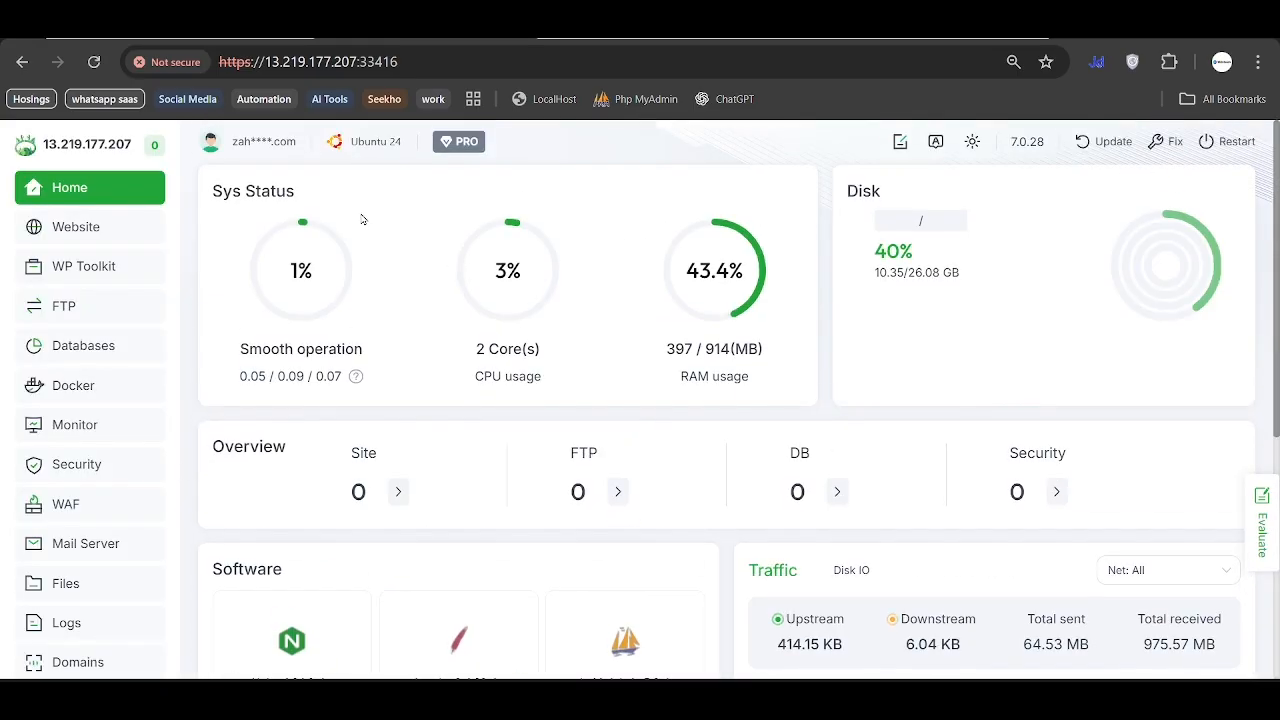
# Examine the panel's URL, picking out the server IP address and the port number.
pyautogui.click(440, 62)
pyautogui.moveTo(400, 62); pyautogui.dragTo(188, 62)
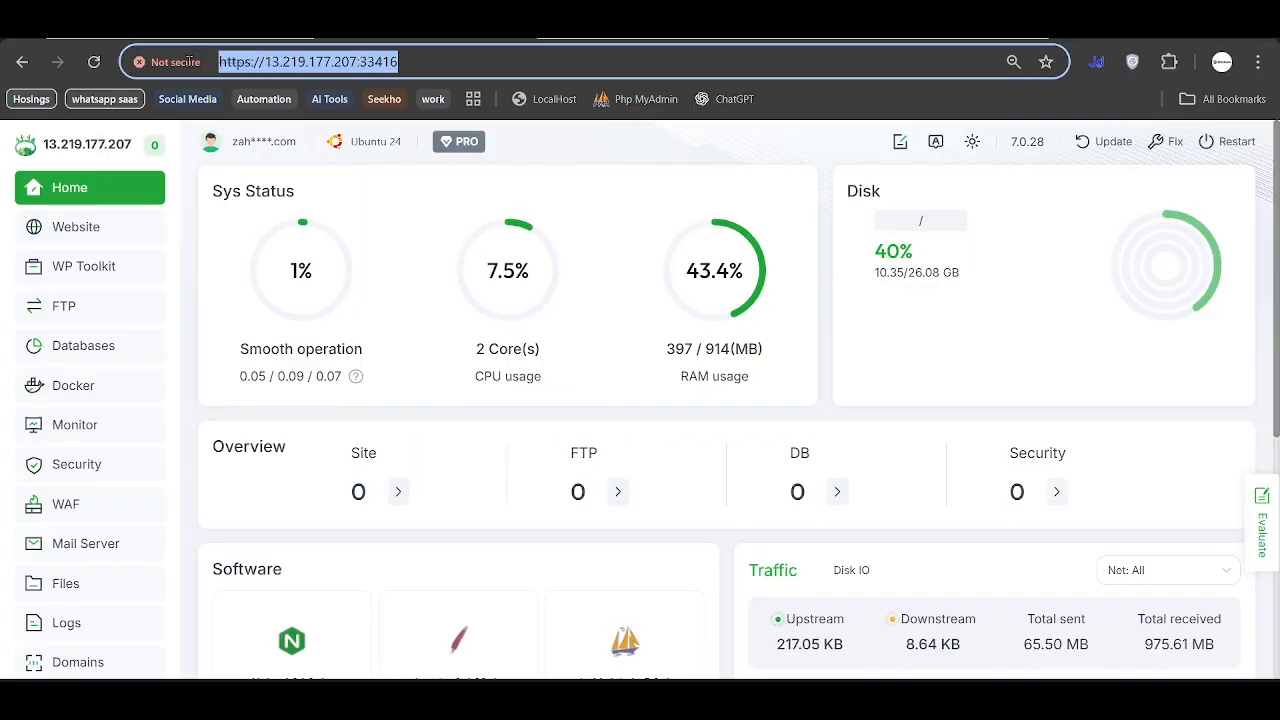
pyautogui.click(496, 66)
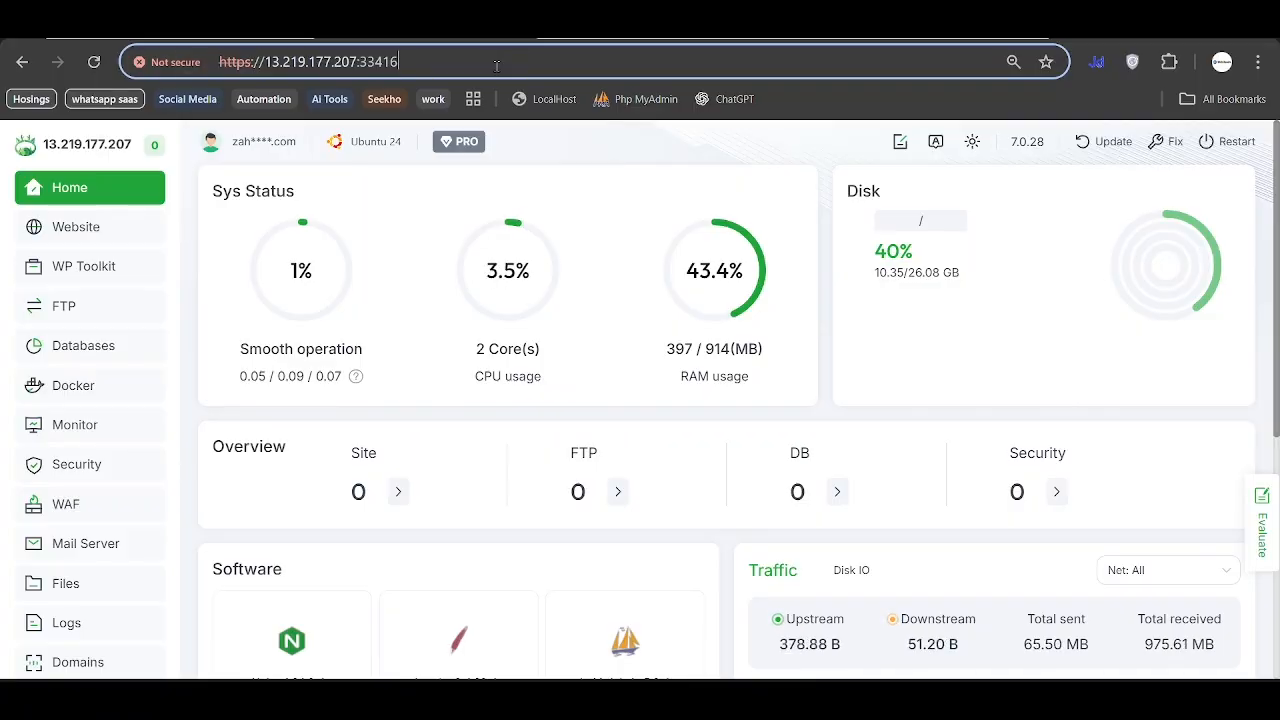
pyautogui.hotkey('ctrl', 'a')
pyautogui.click(586, 214)
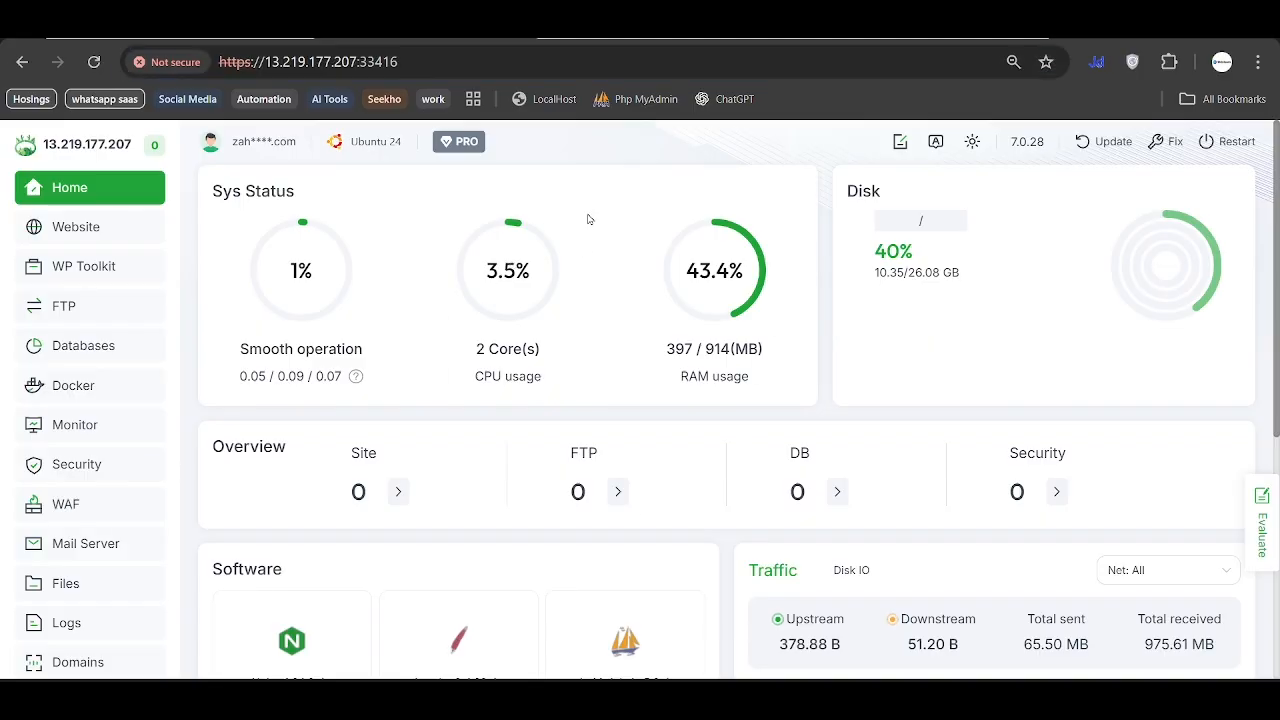
pyautogui.click(318, 66)
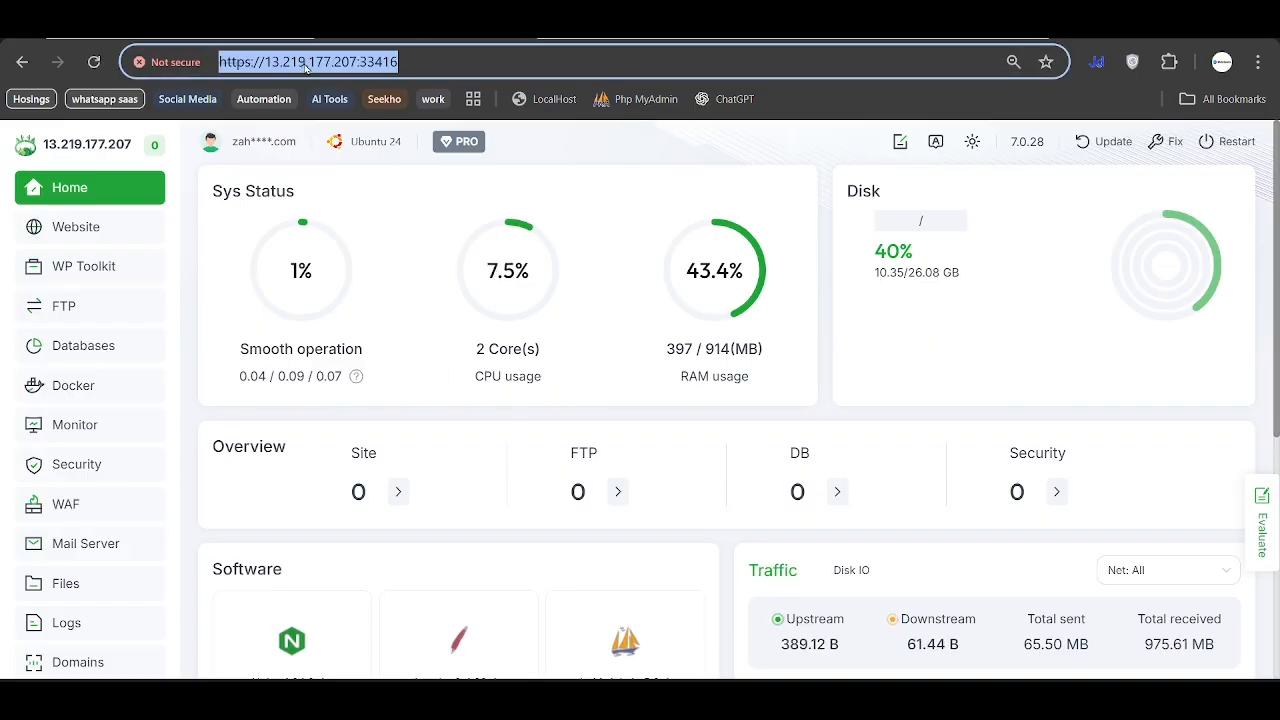
pyautogui.doubleClick(308, 66)
pyautogui.click(379, 62)
pyautogui.doubleClick(379, 62)
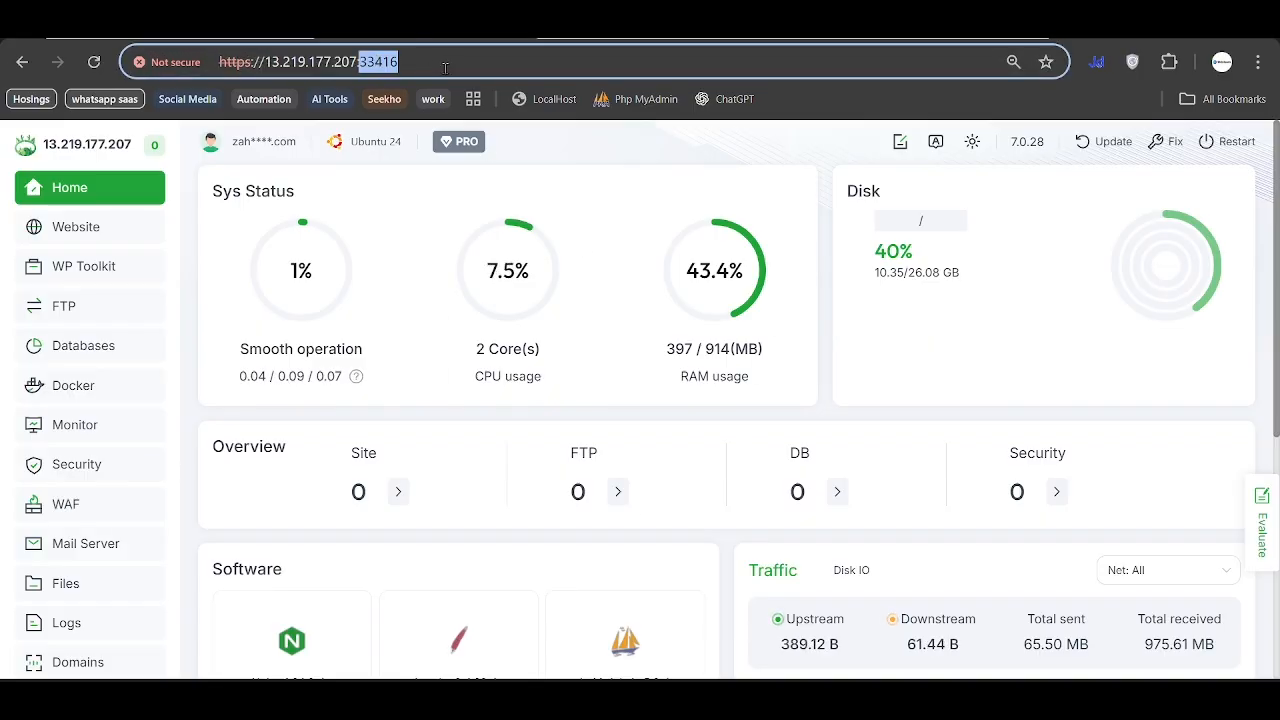
pyautogui.click(416, 62)
pyautogui.write('/')
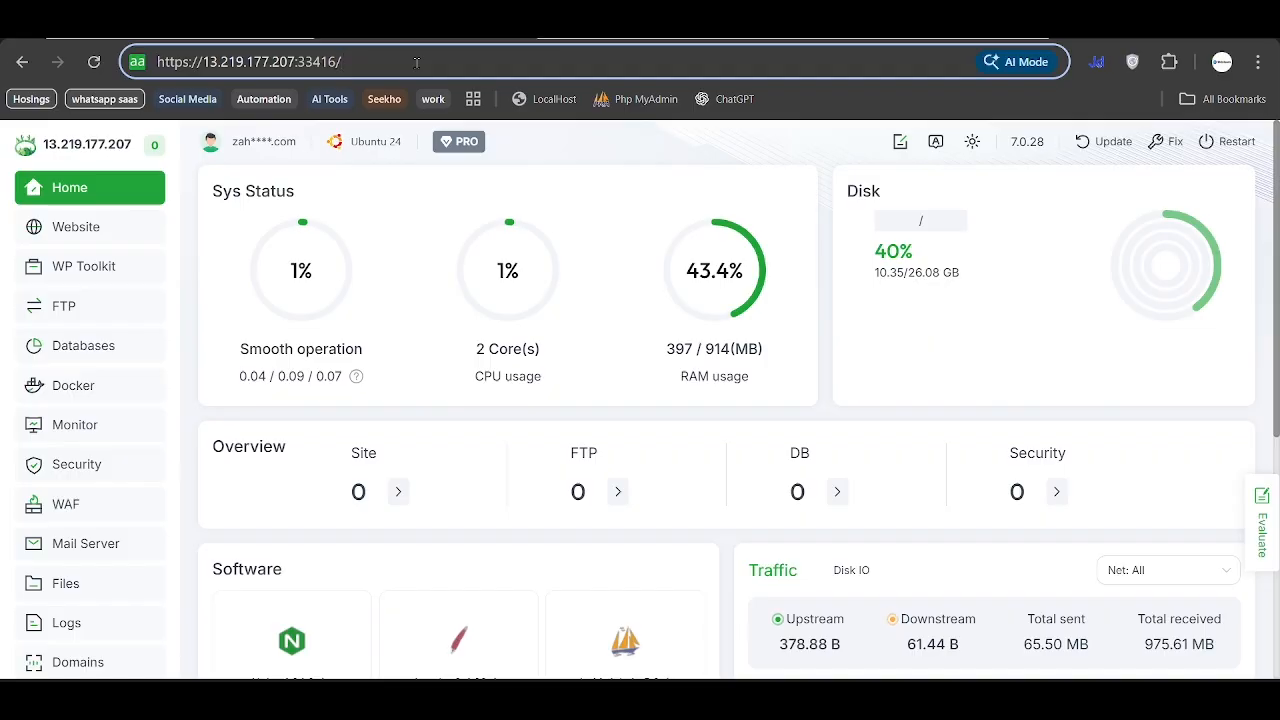
pyautogui.press('BackSpace')
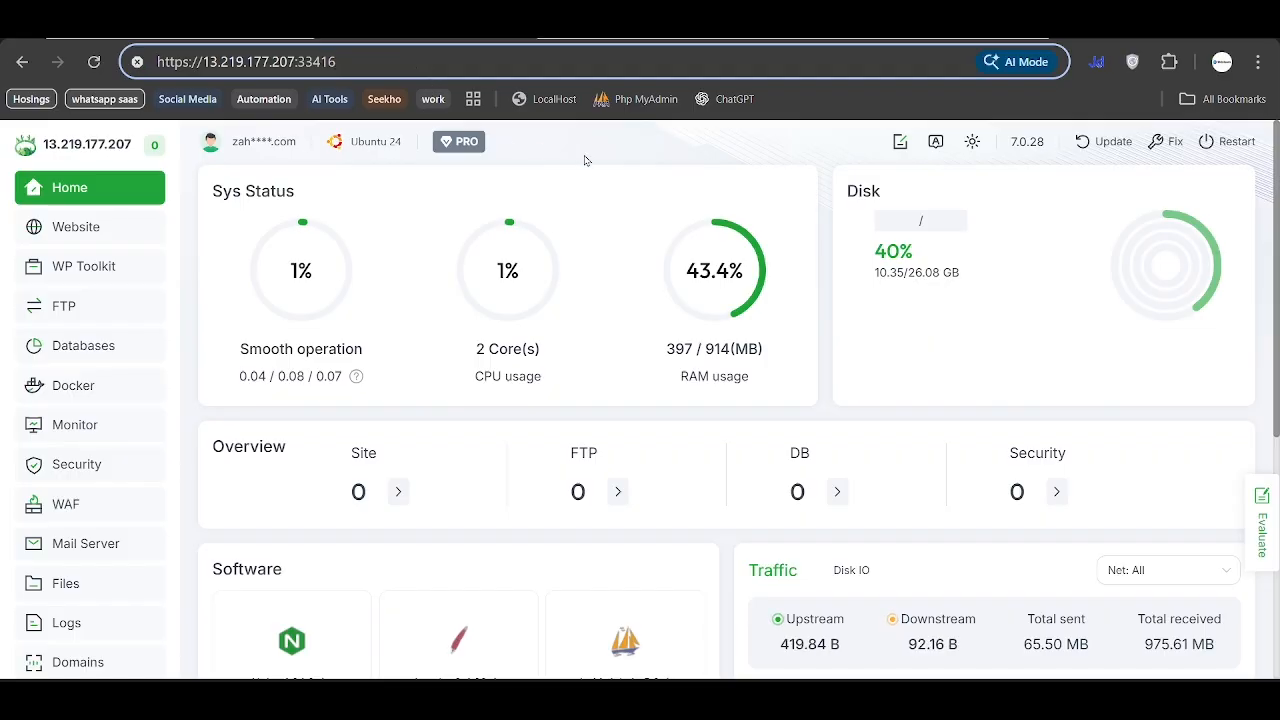
pyautogui.click(572, 213)
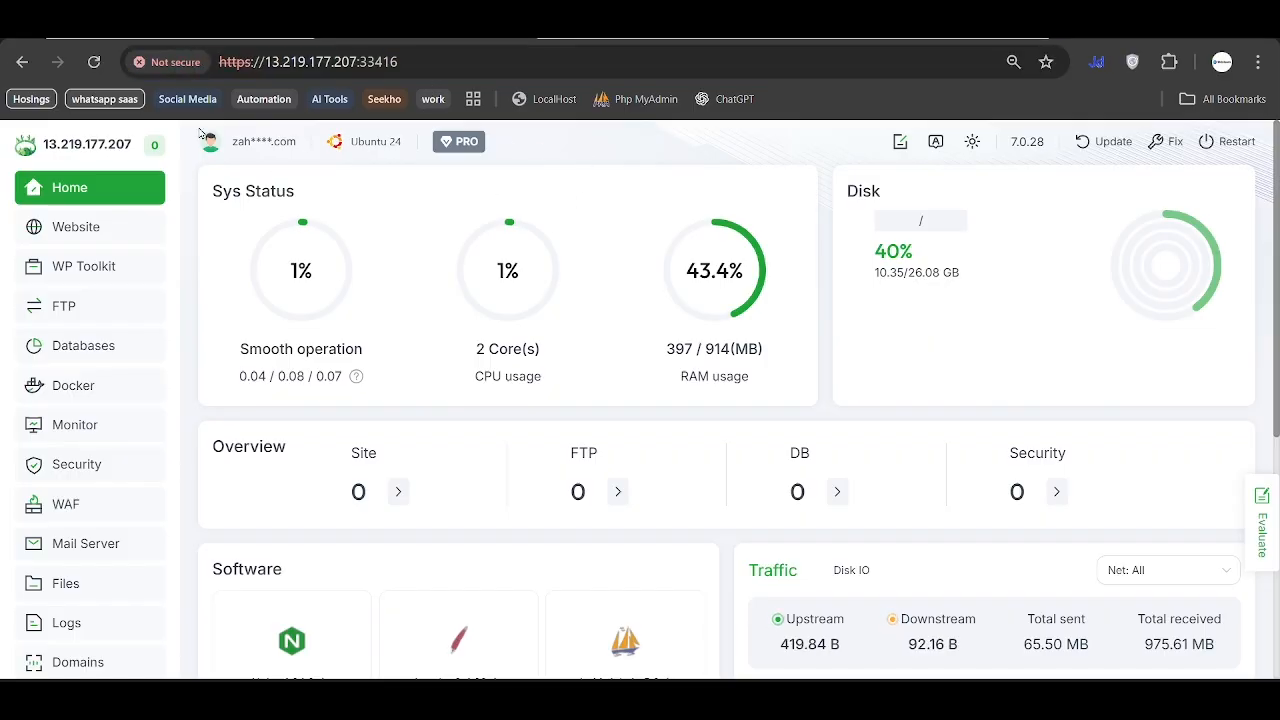
# Reload the dashboard and examine the IP address part of the panel's URL and the server's RAM usage.
pyautogui.click(94, 62)
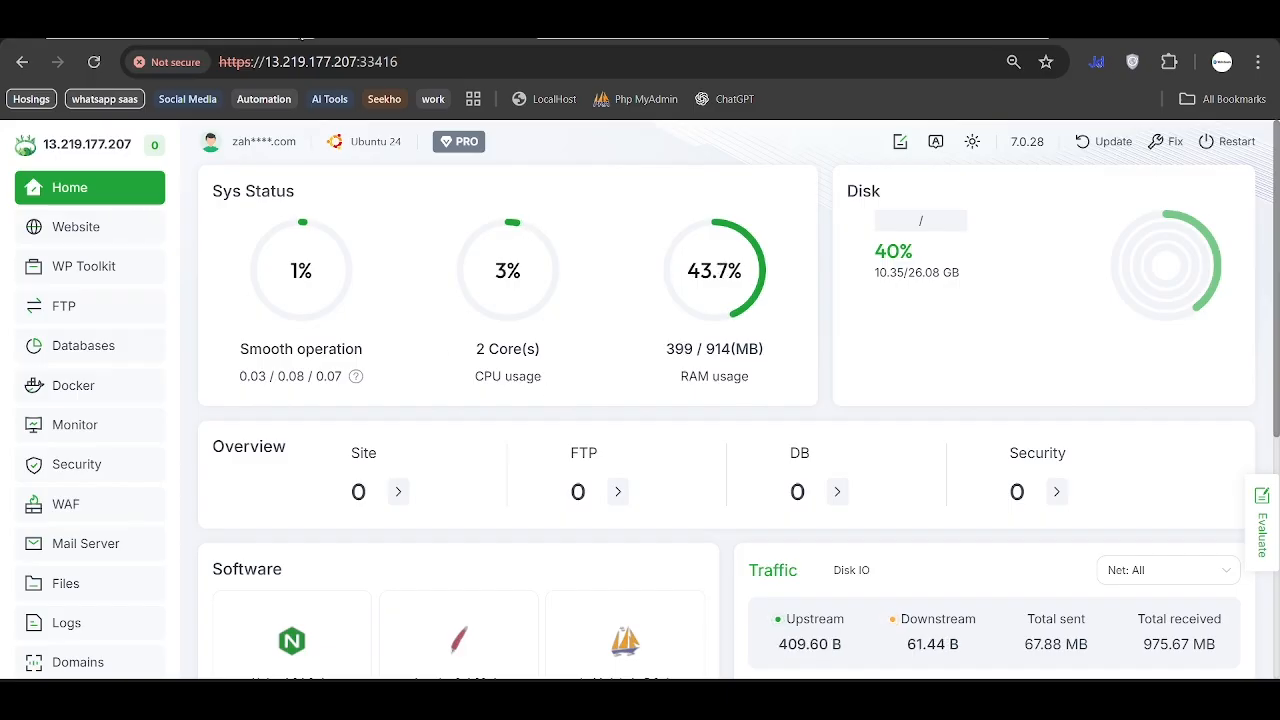
pyautogui.doubleClick(318, 62)
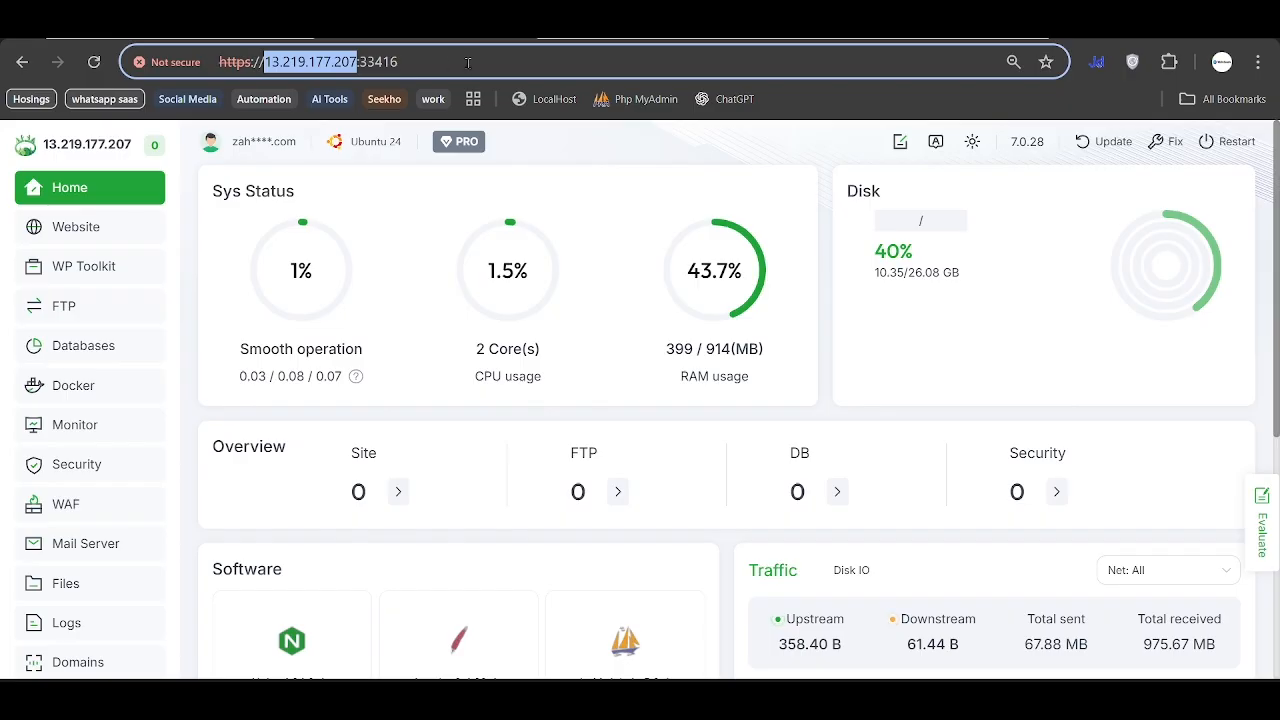
pyautogui.click(316, 62)
pyautogui.doubleClick(316, 62)
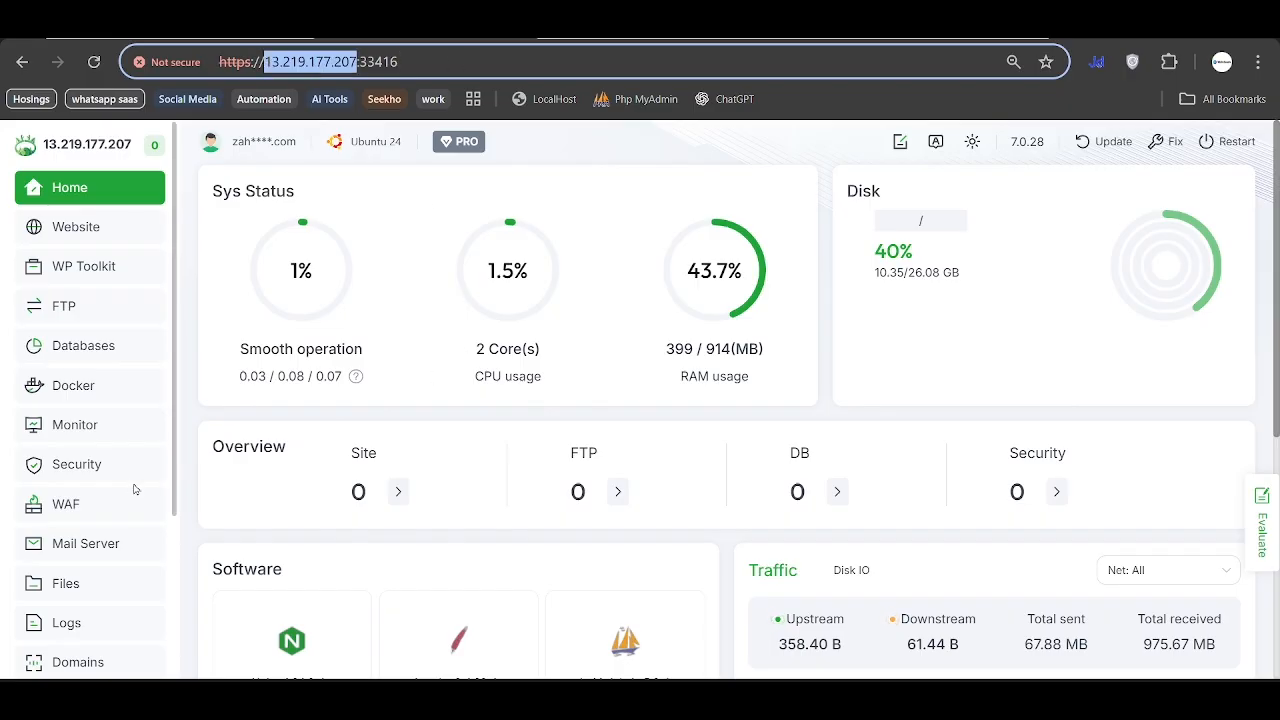
pyautogui.scroll(-3, 135, 488)
pyautogui.scroll(3, 135, 488)
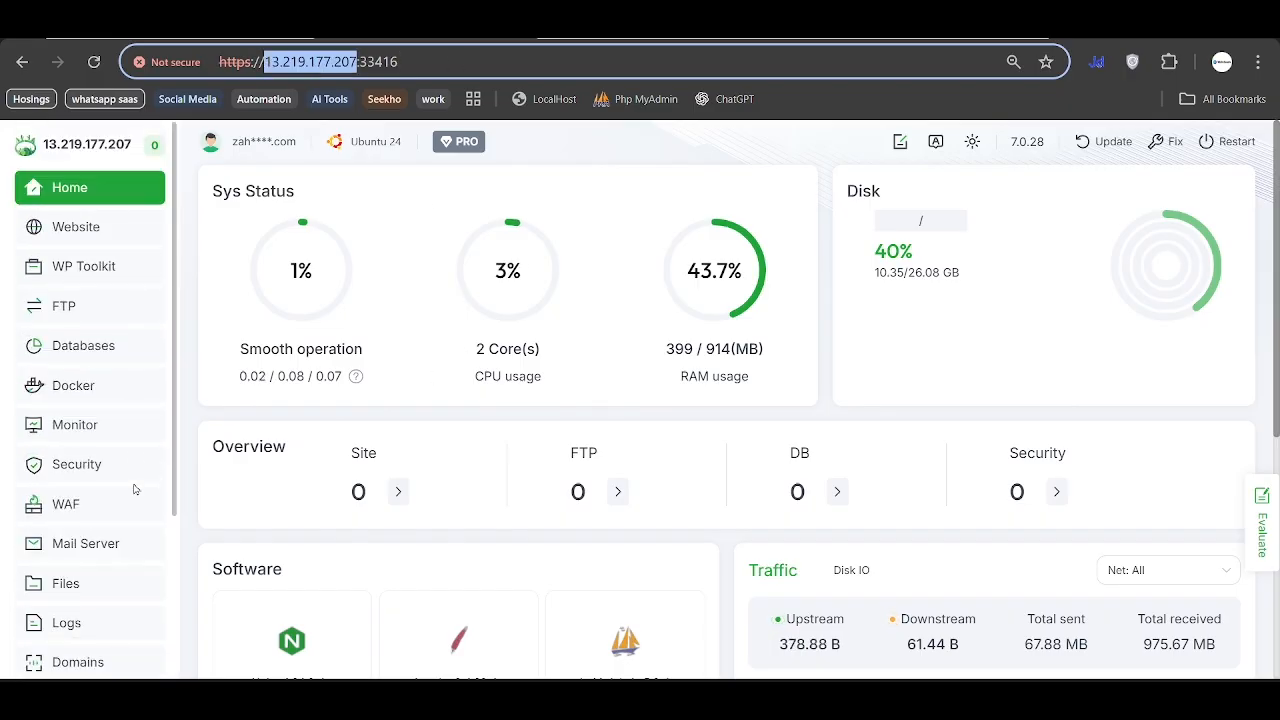
pyautogui.click(531, 557)
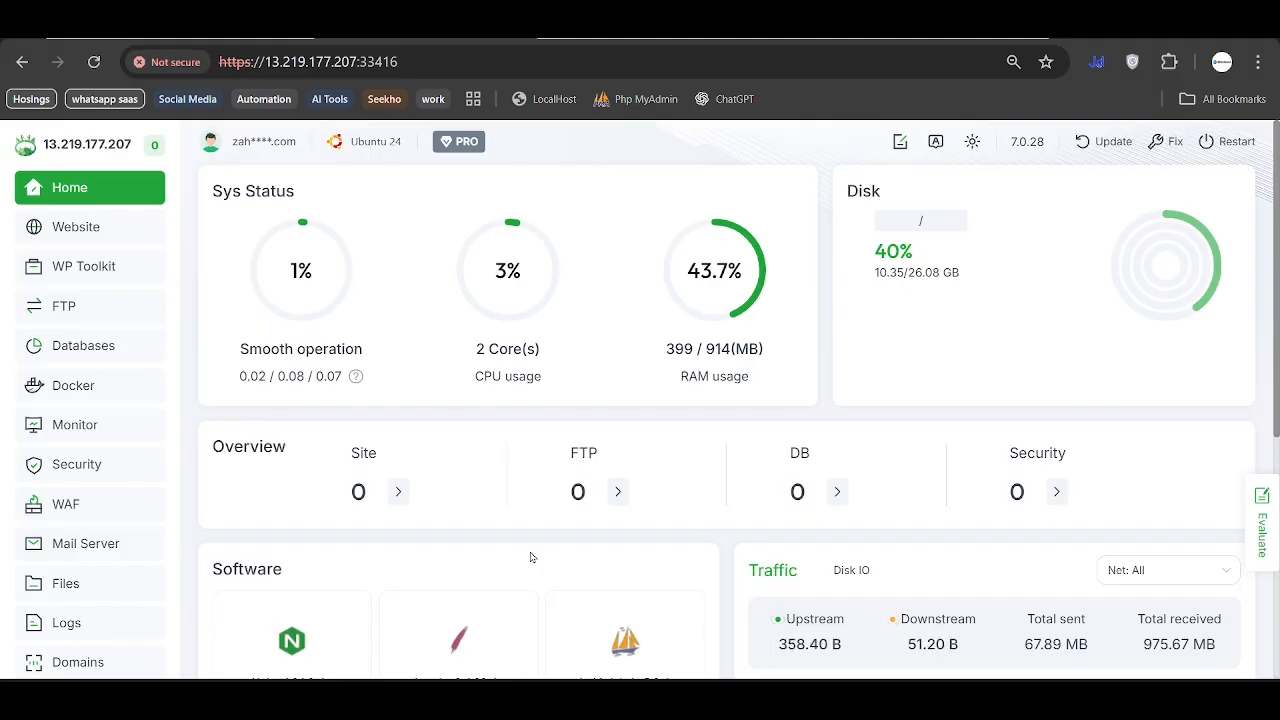
pyautogui.doubleClick(288, 62)
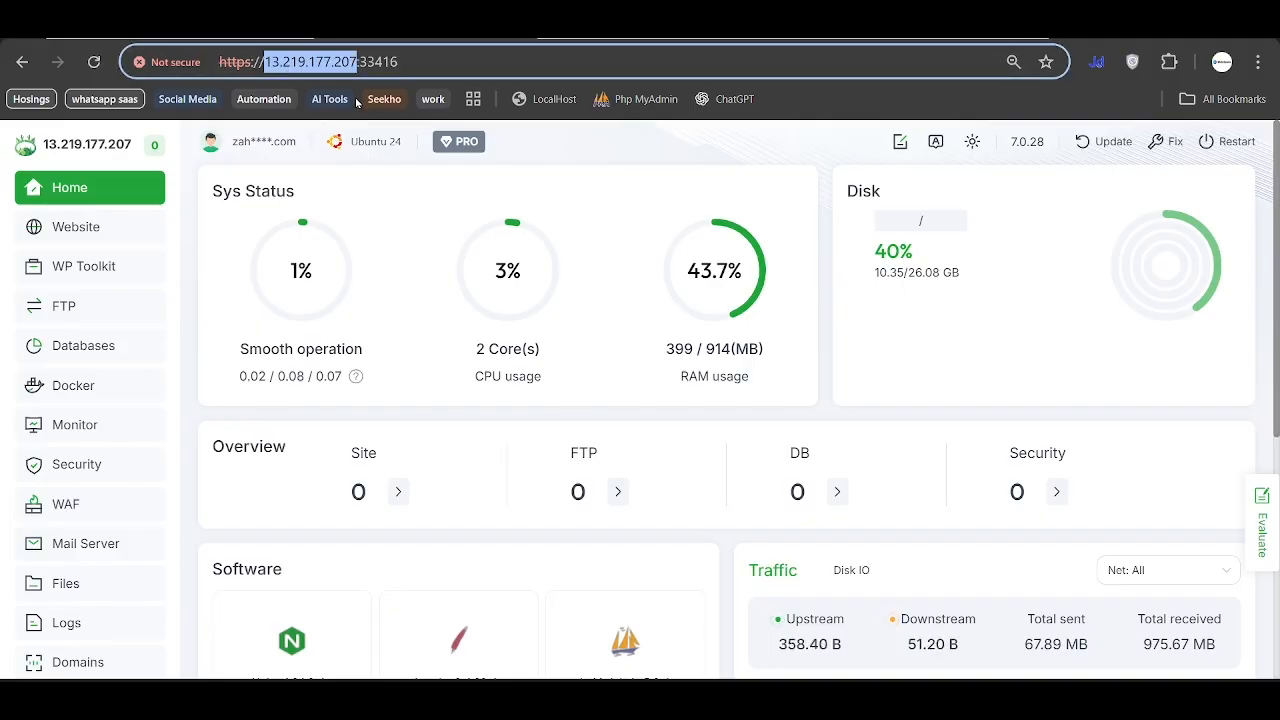
pyautogui.click(795, 352)
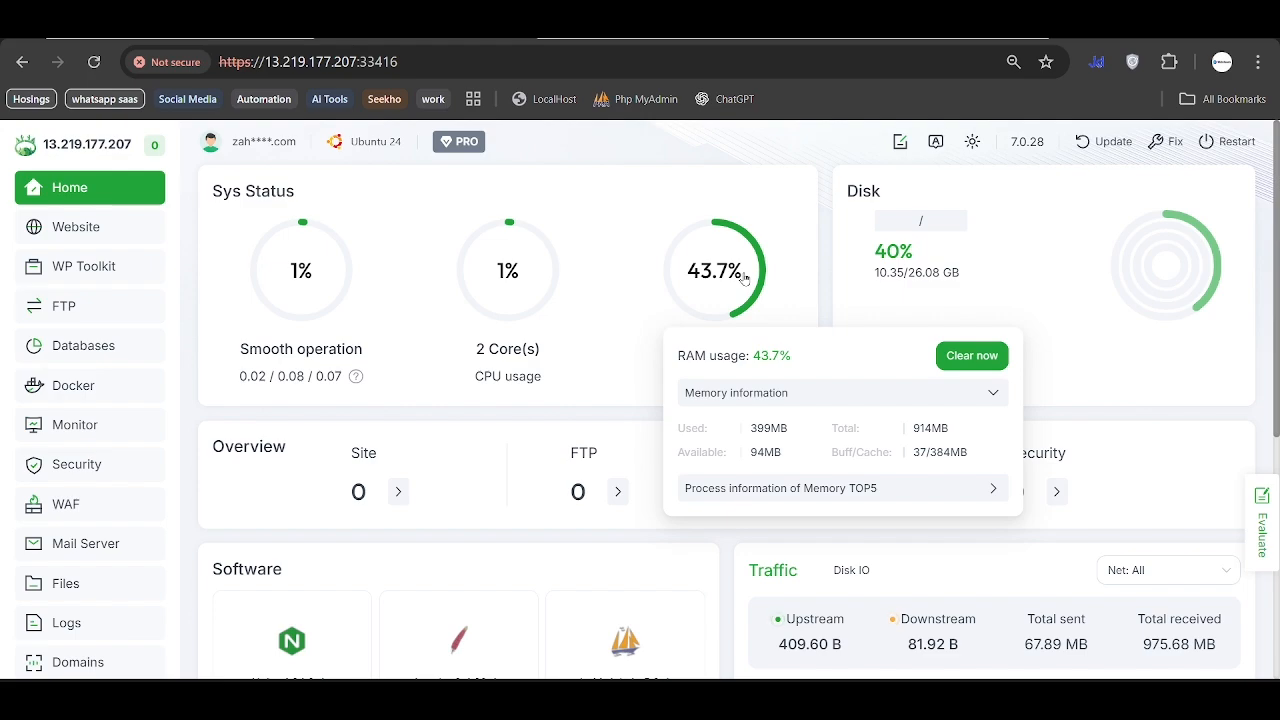
pyautogui.click(300, 62)
pyautogui.doubleClick(300, 62)
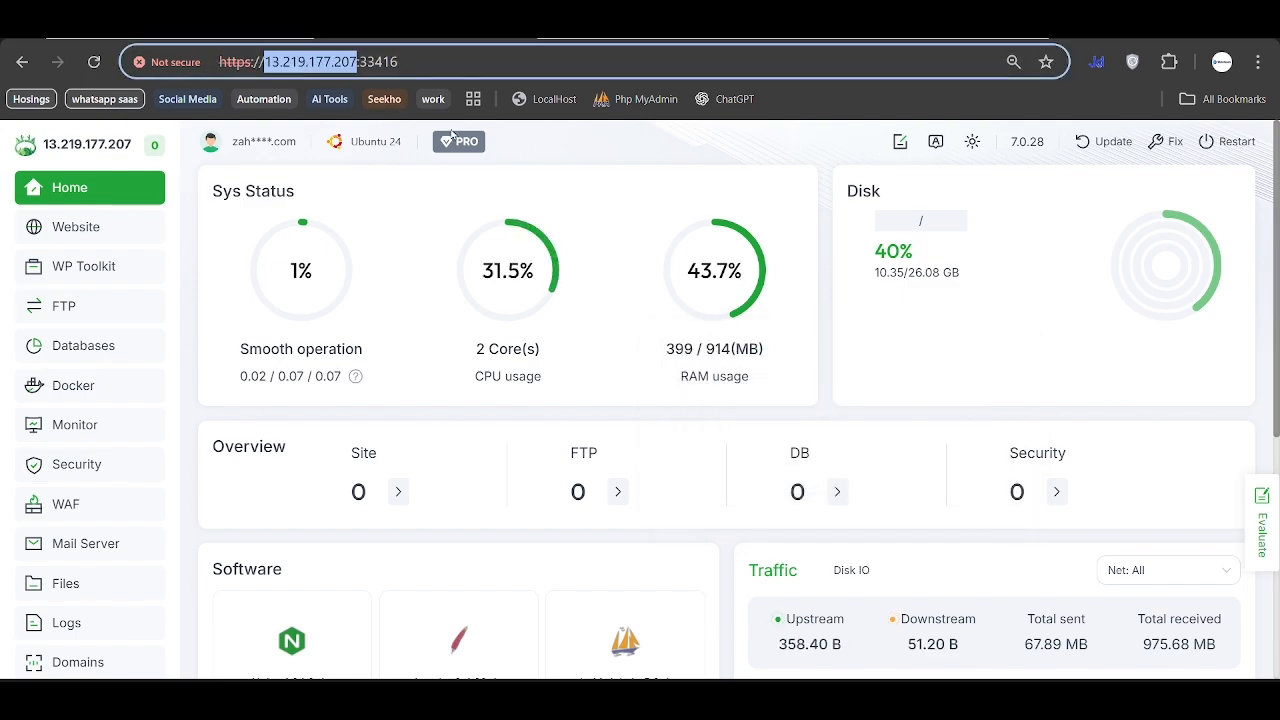
pyautogui.click(802, 345)
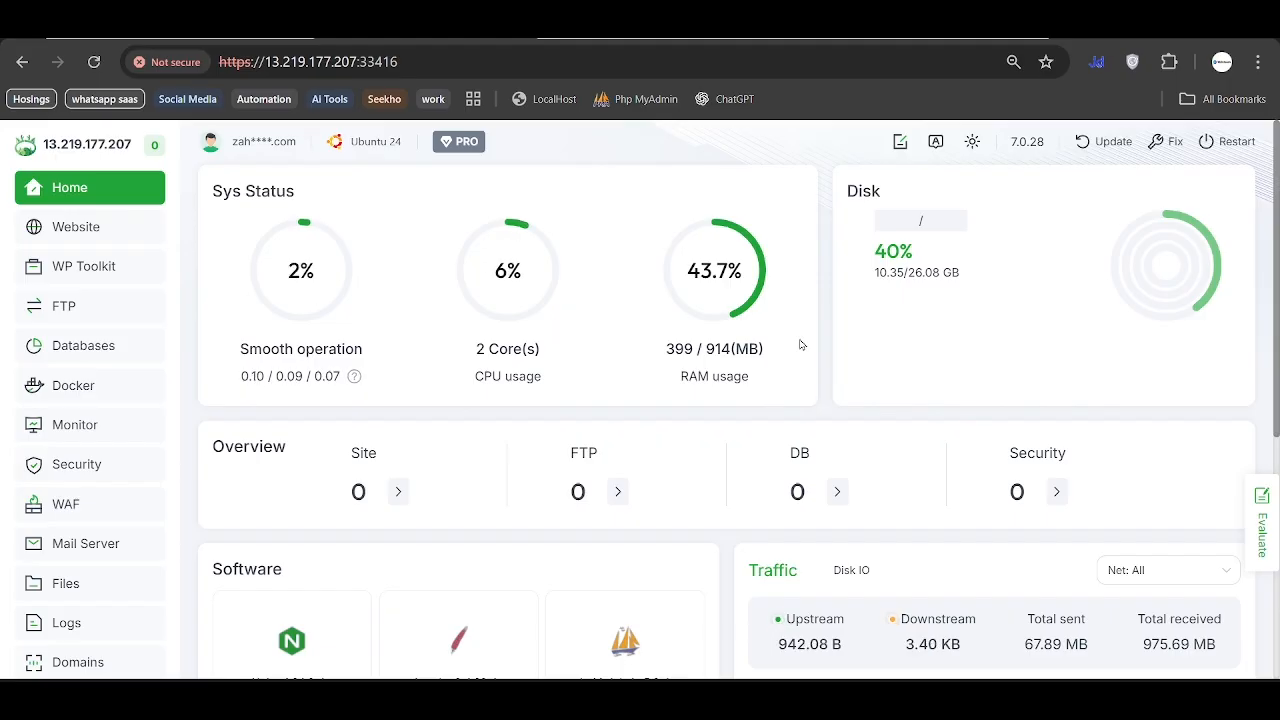
pyautogui.doubleClick(290, 62)
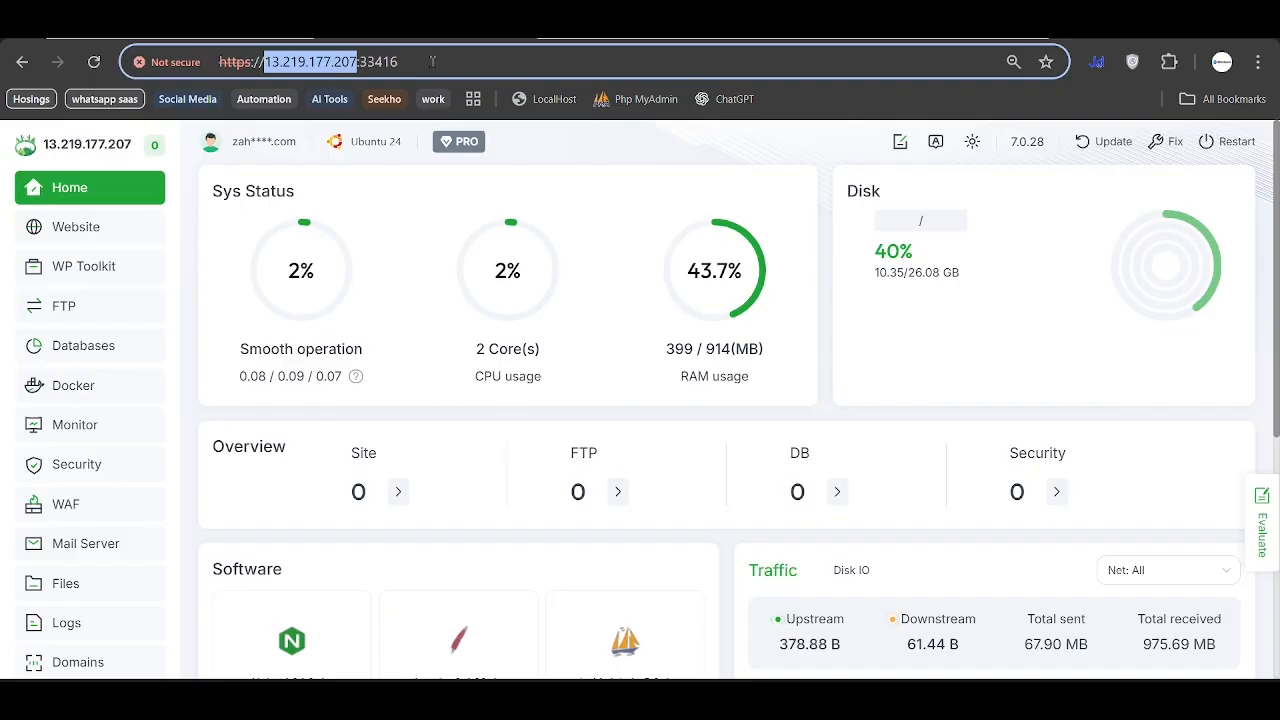
pyautogui.click(688, 198)
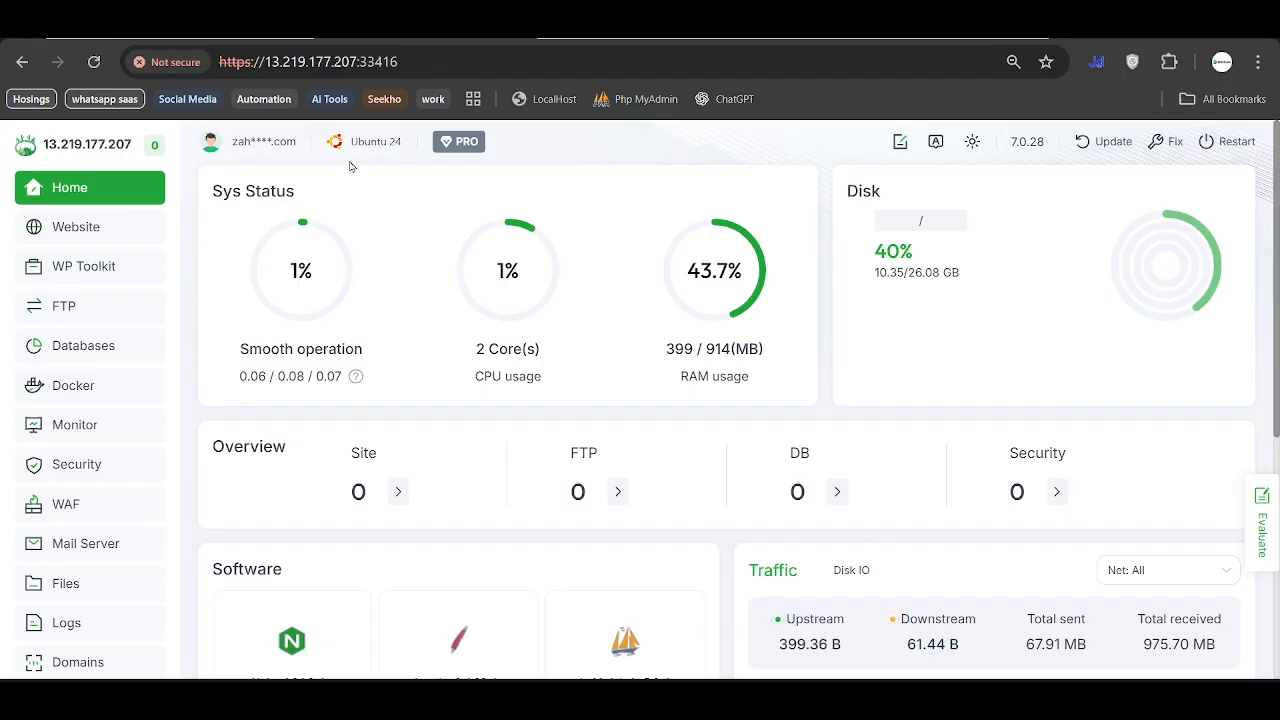
# Copy the server IP address 13.219.177.207 from the panel's URL and switch to Hostinger's DNS / Nameservers page for wisionx.com.
pyautogui.doubleClick(310, 62)
pyautogui.hotkey('ctrl', 'c')
pyautogui.moveTo(556, 277)
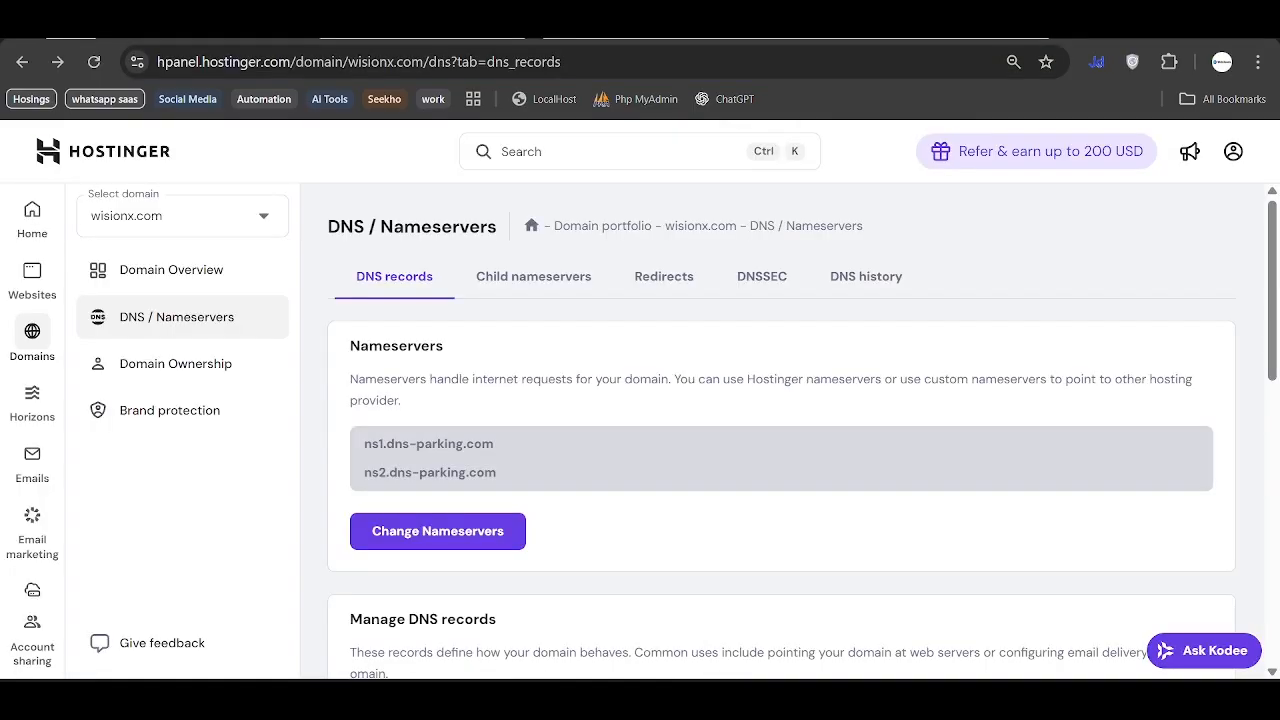
# Reload the page and examine the existing DNS records of wisionx.com, comparing their A record targets with the panel's server IP address.
pyautogui.click(94, 62)
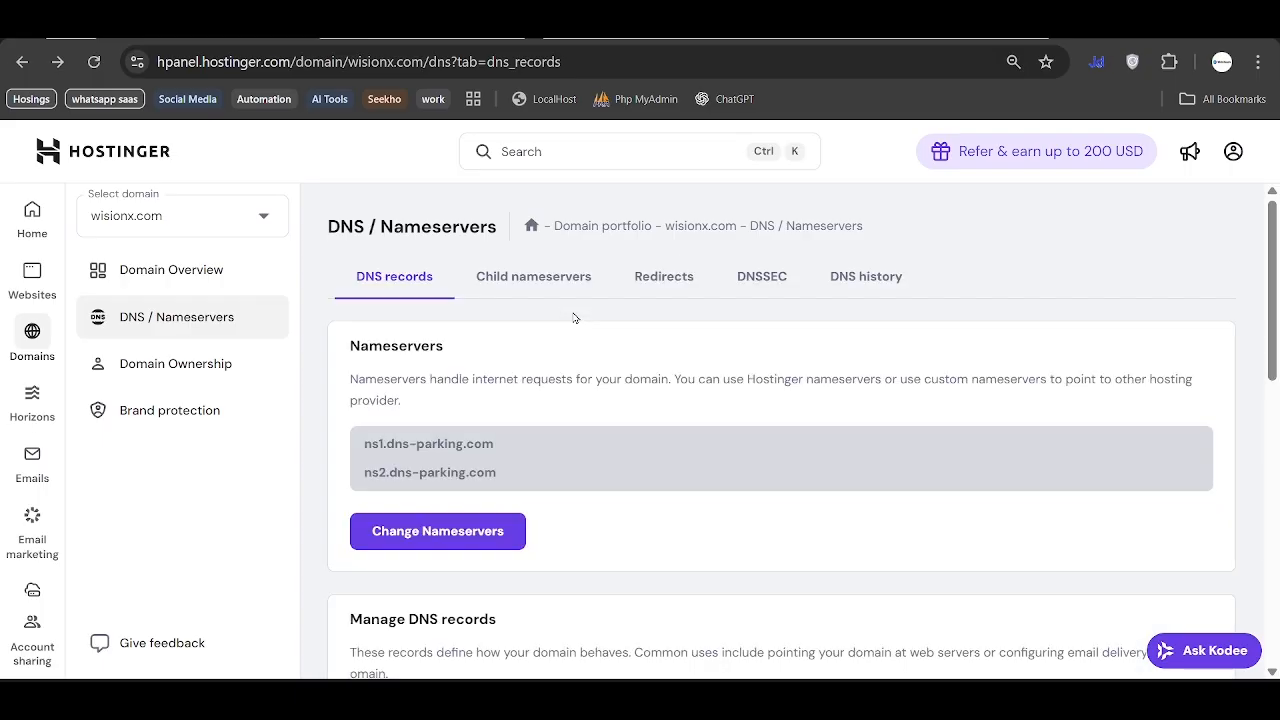
pyautogui.scroll(-1, 733, 473)
pyautogui.scroll(-3, 733, 473)
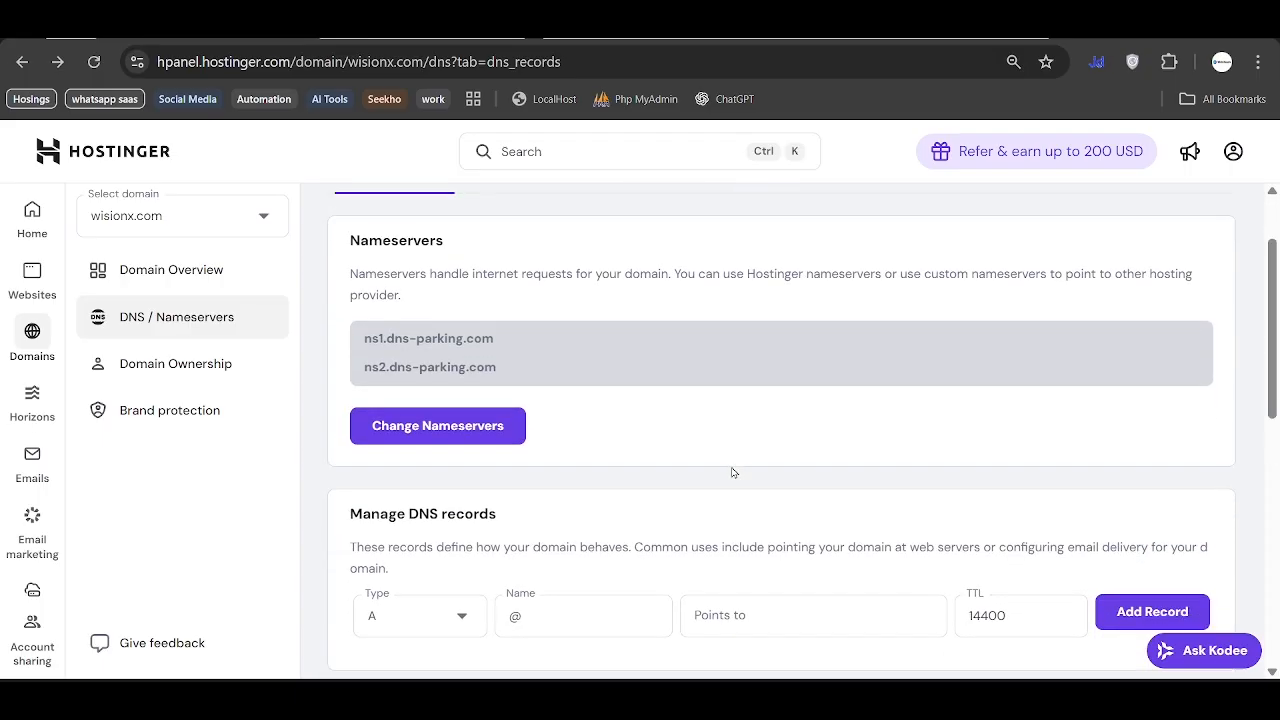
pyautogui.scroll(-2, 733, 473)
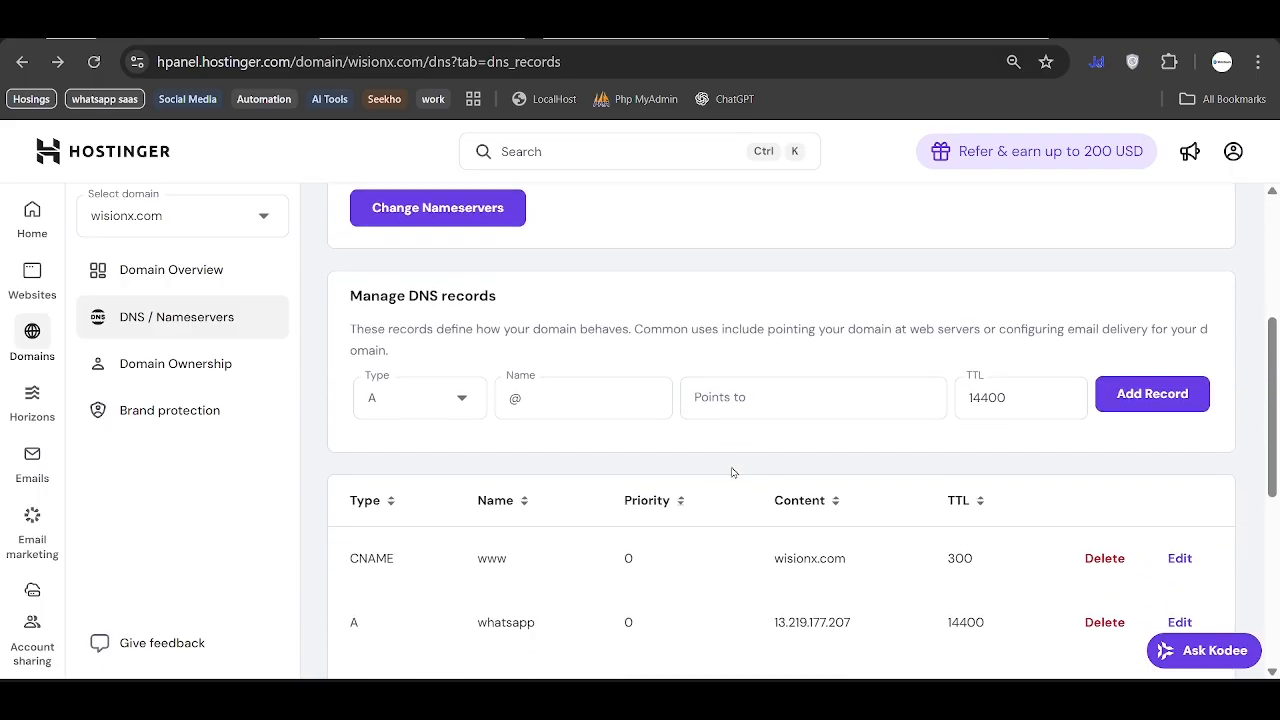
pyautogui.scroll(-5, 731, 472)
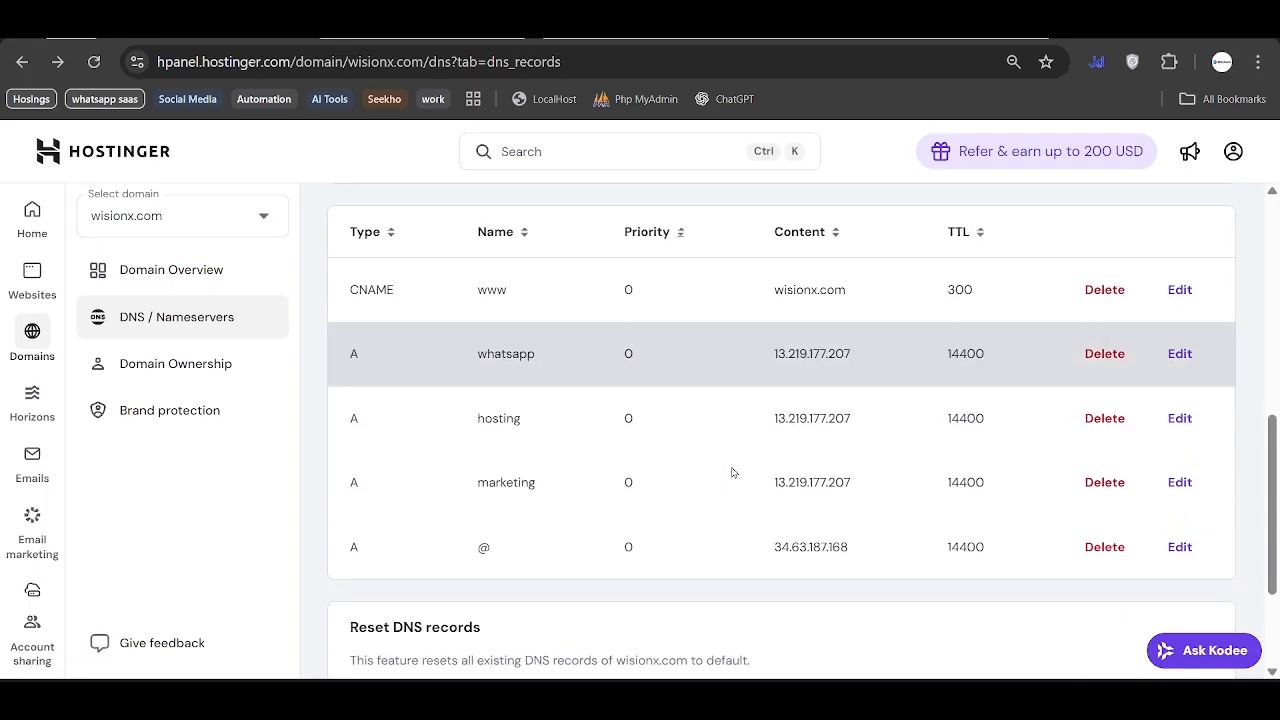
pyautogui.scroll(1, 731, 472)
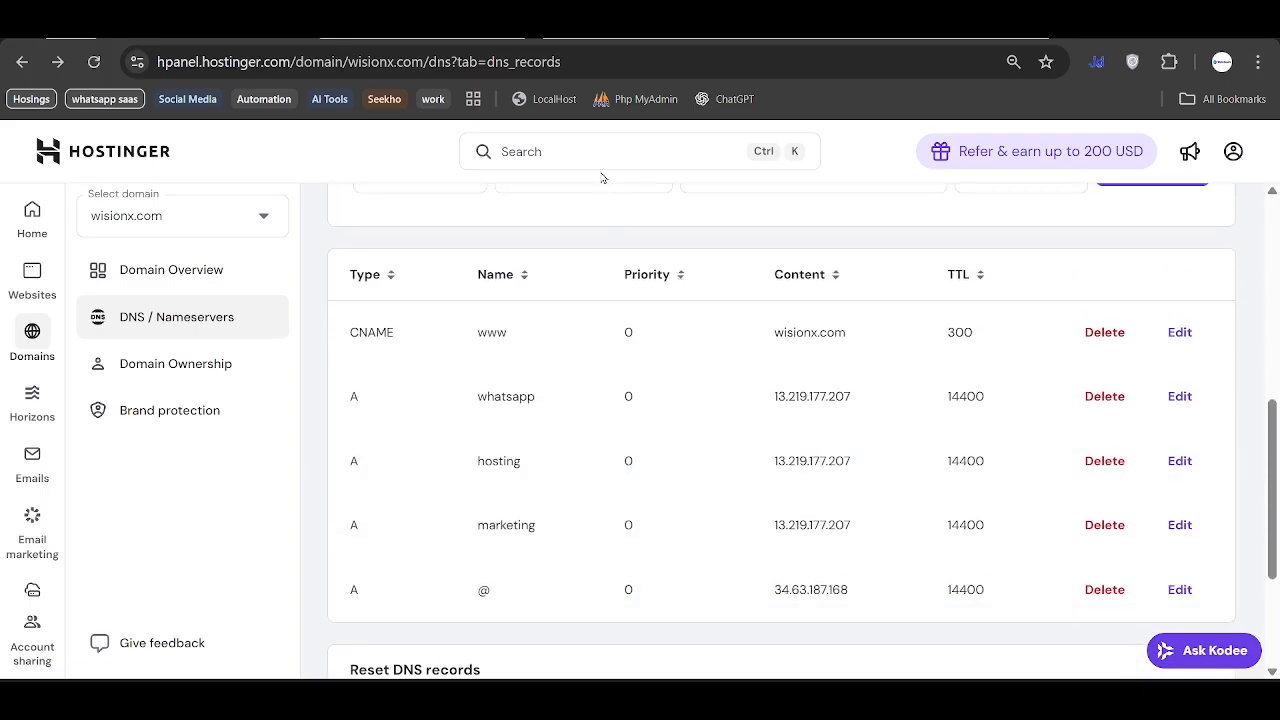
pyautogui.click(425, 22)
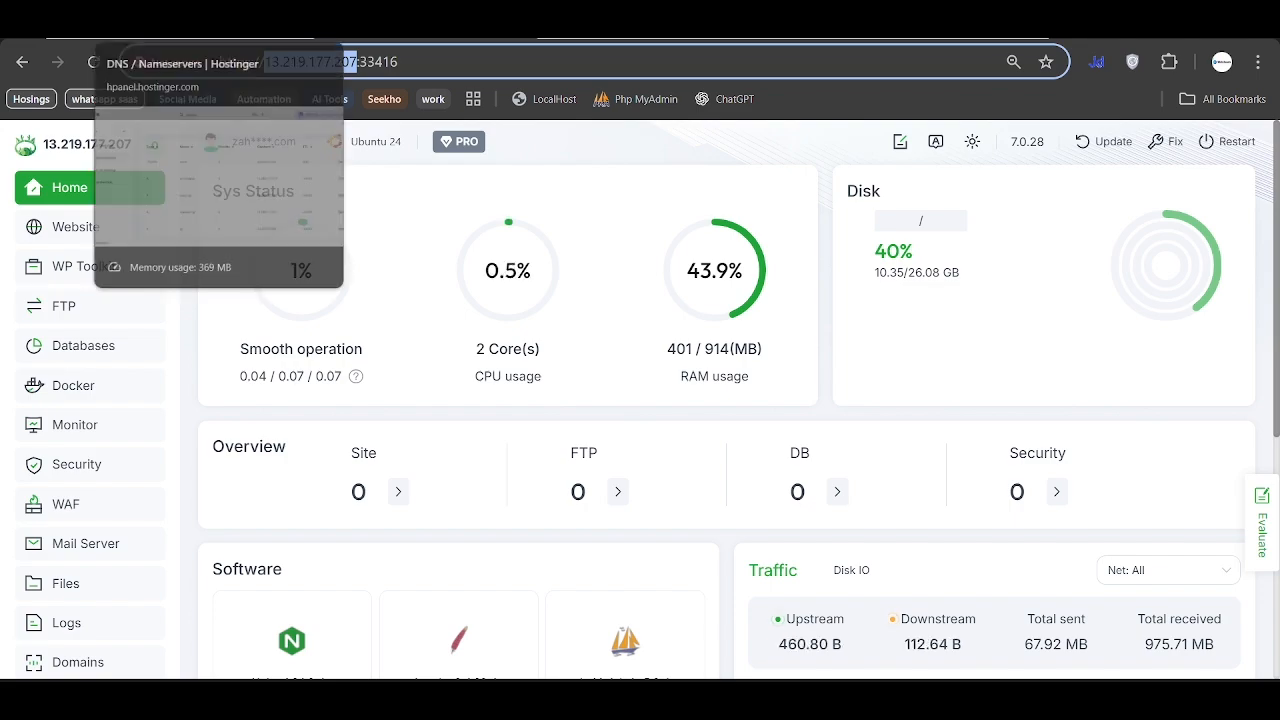
pyautogui.click(200, 22)
pyautogui.scroll(1, 611, 438)
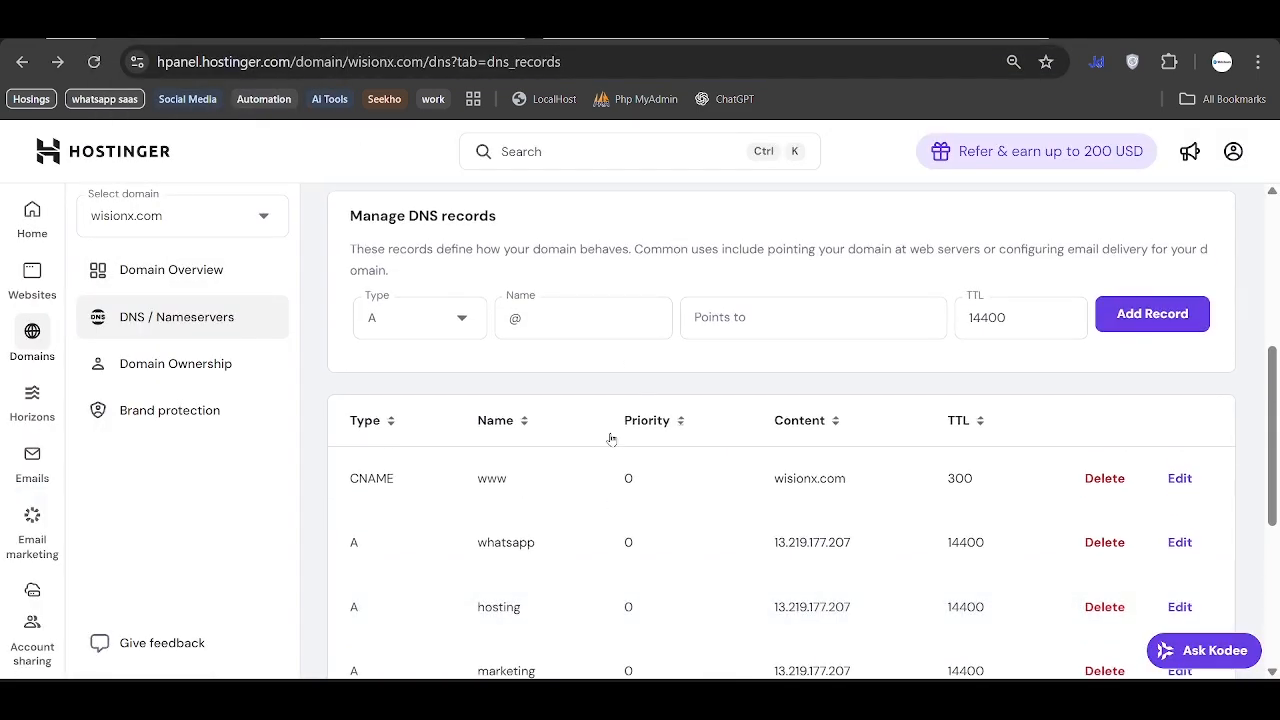
pyautogui.scroll(-2, 700, 571)
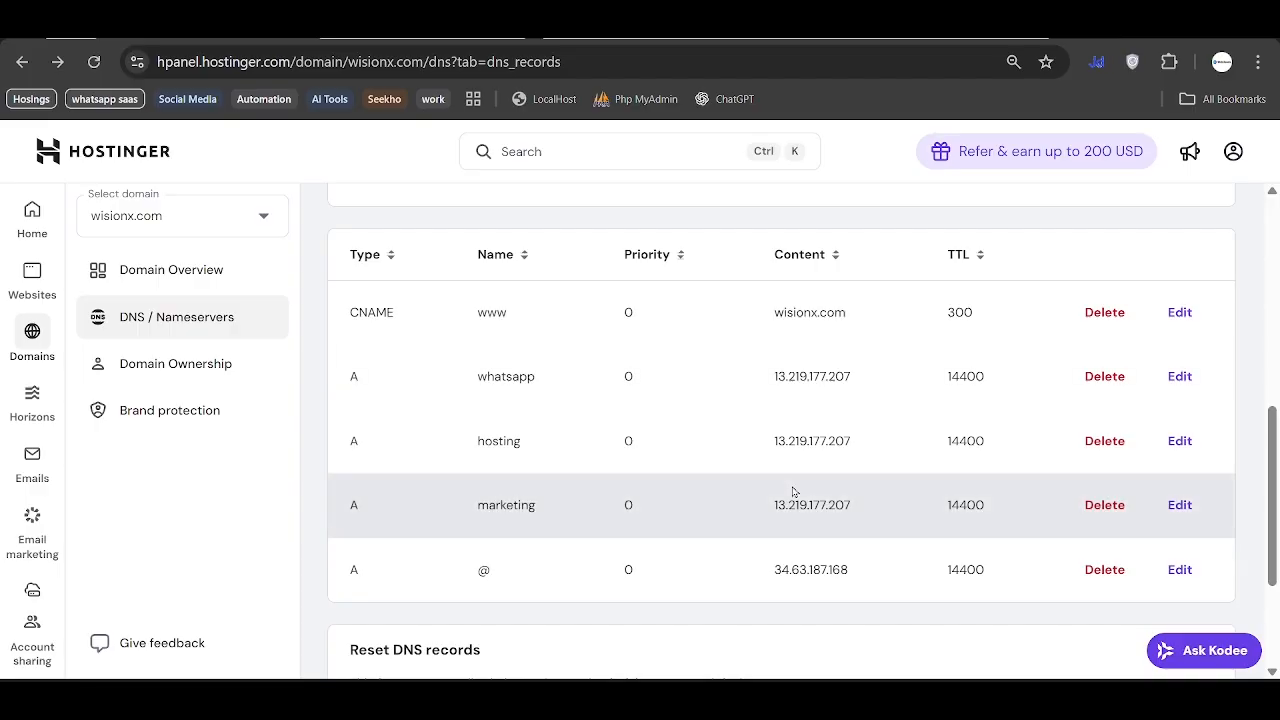
pyautogui.scroll(-1, 790, 494)
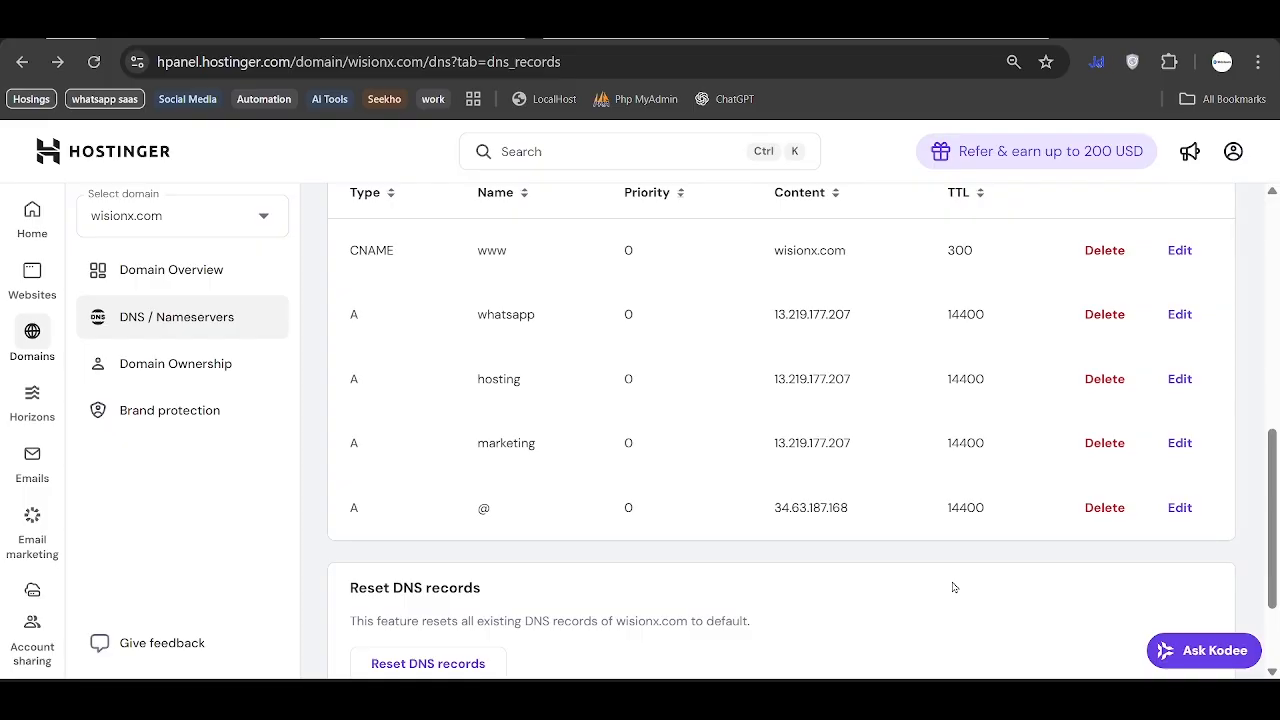
pyautogui.scroll(3, 610, 514)
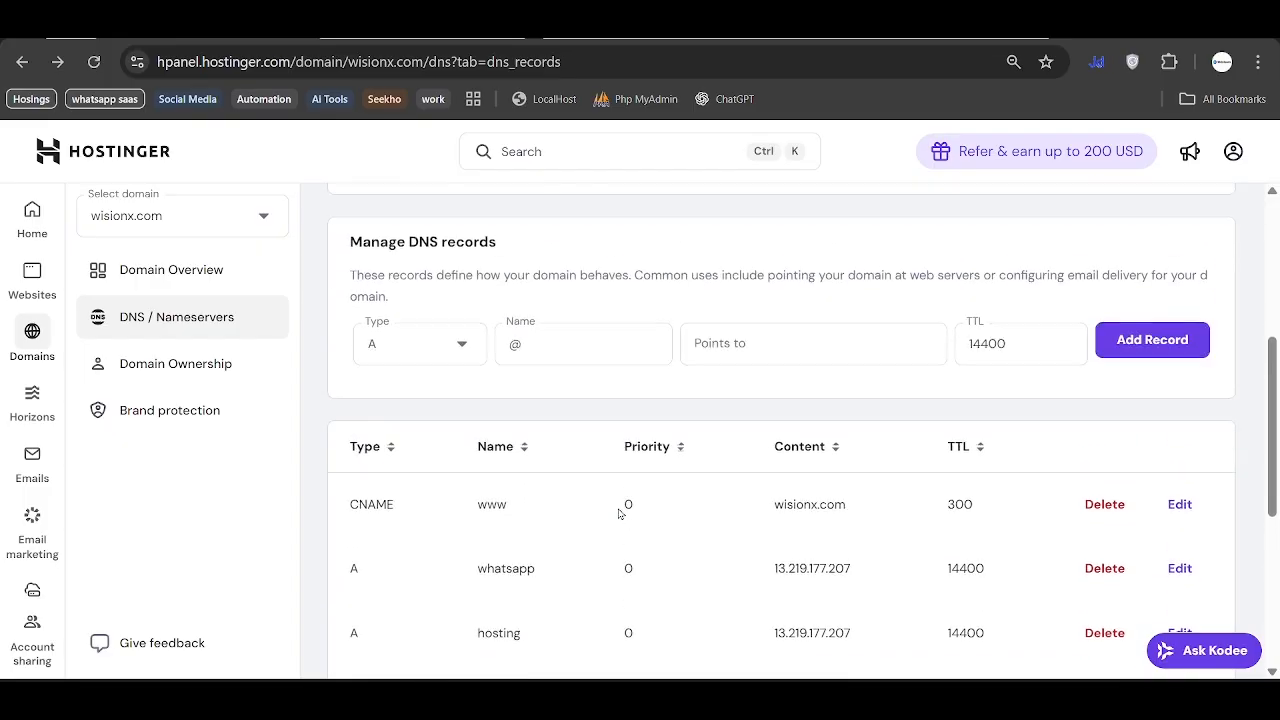
# Fill in a new DNS record with type A, name @ and 13.219.177.207 as its target.
pyautogui.click(589, 392)
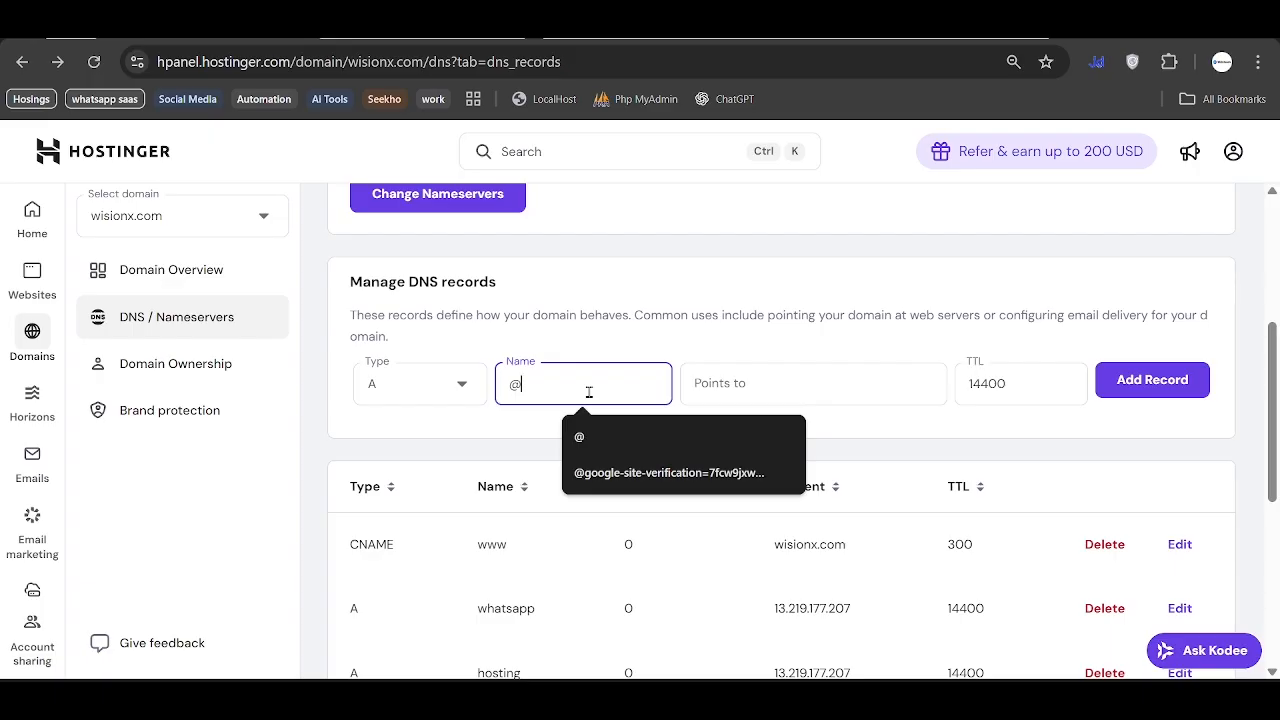
pyautogui.click(457, 386)
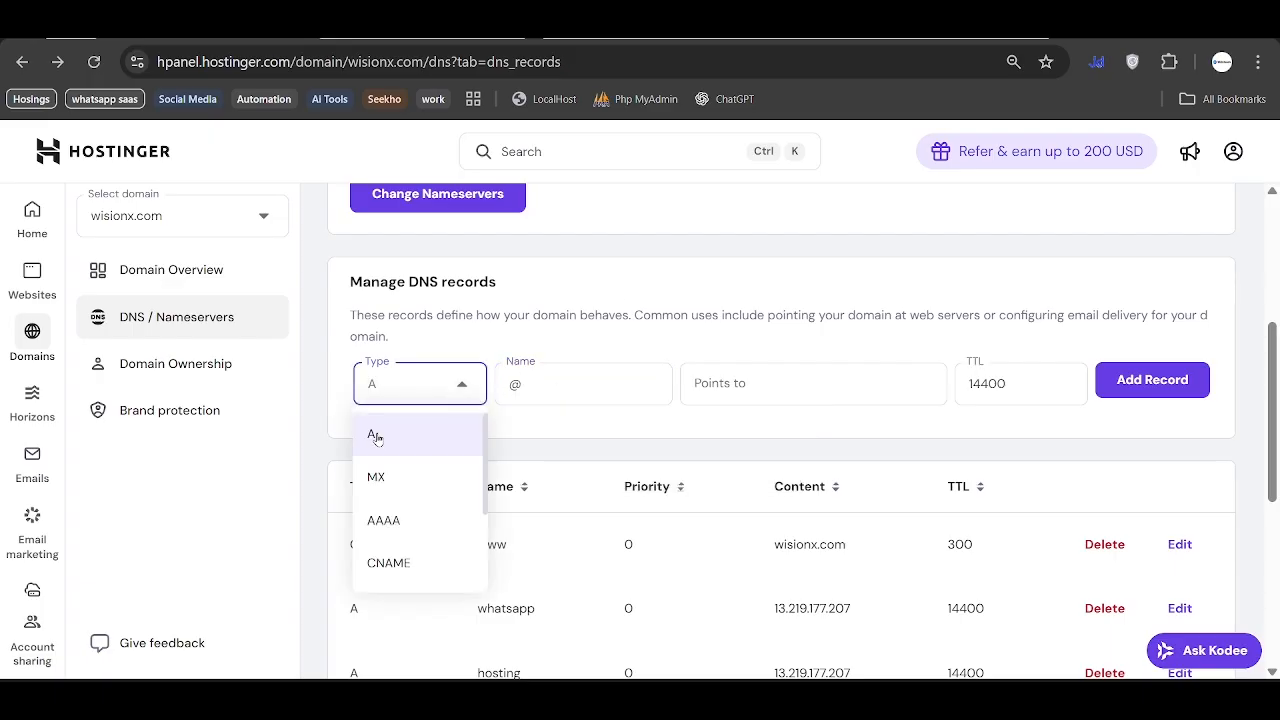
pyautogui.click(375, 437)
pyautogui.click(586, 397)
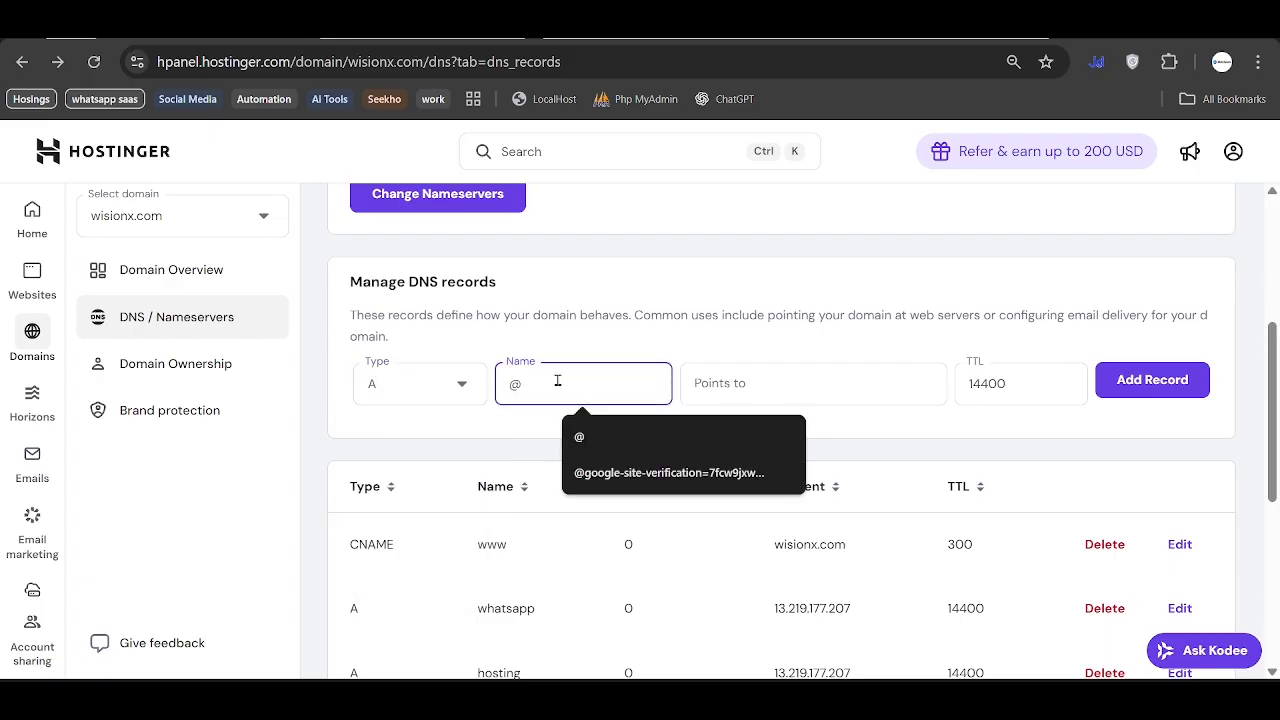
pyautogui.click(822, 378)
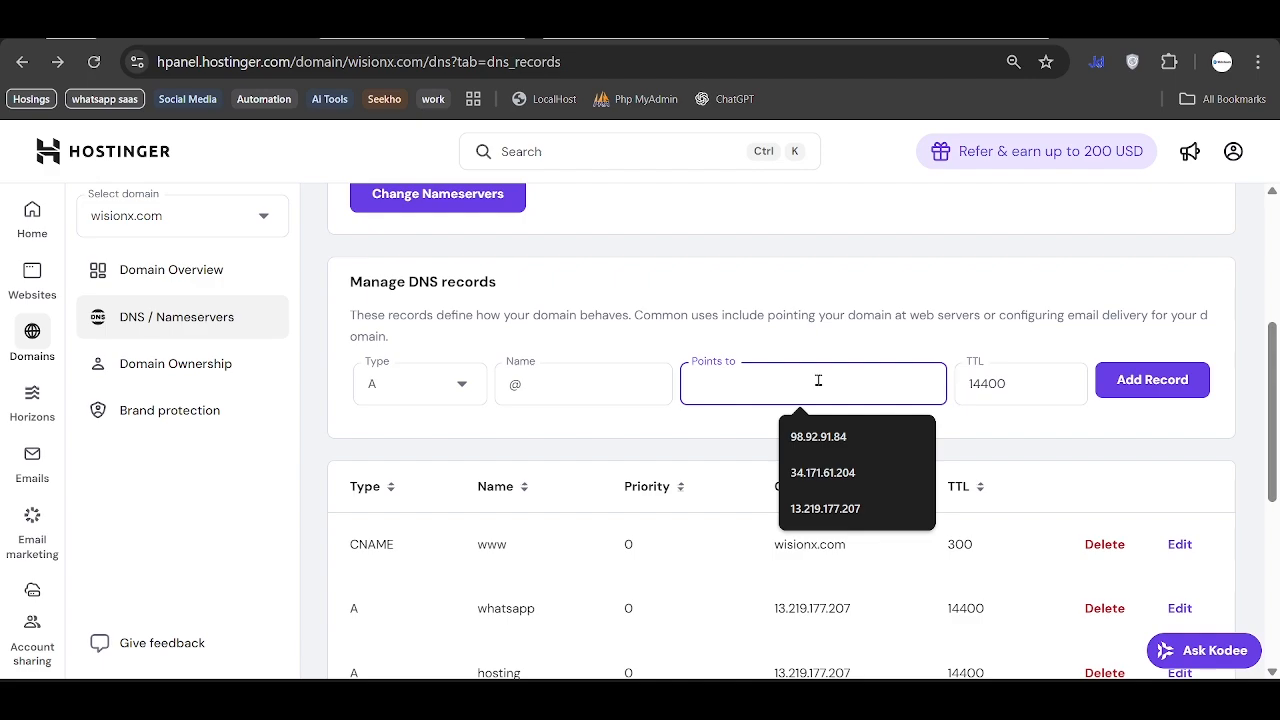
pyautogui.hotkey('ctrl', 'v')
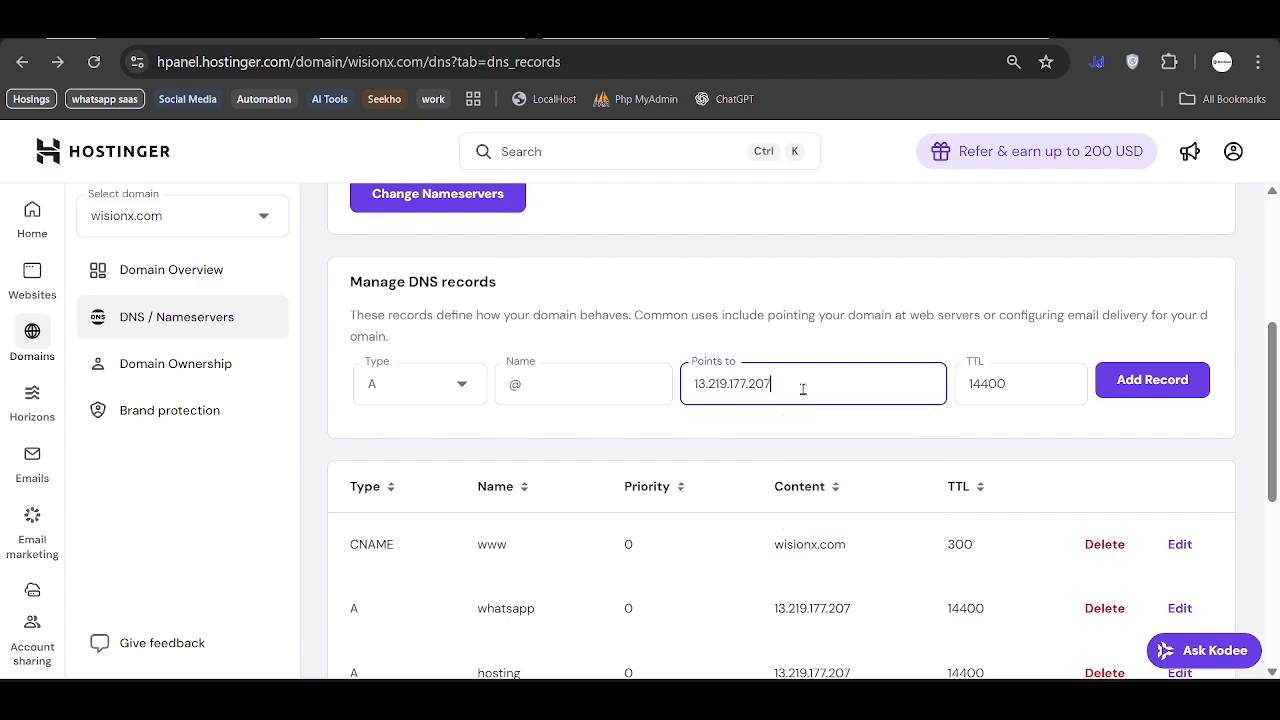
# Switch to the aaPanel dashboard and examine which part of its URL is the bare IP address, without the slashes and port number.
pyautogui.click(430, 22)
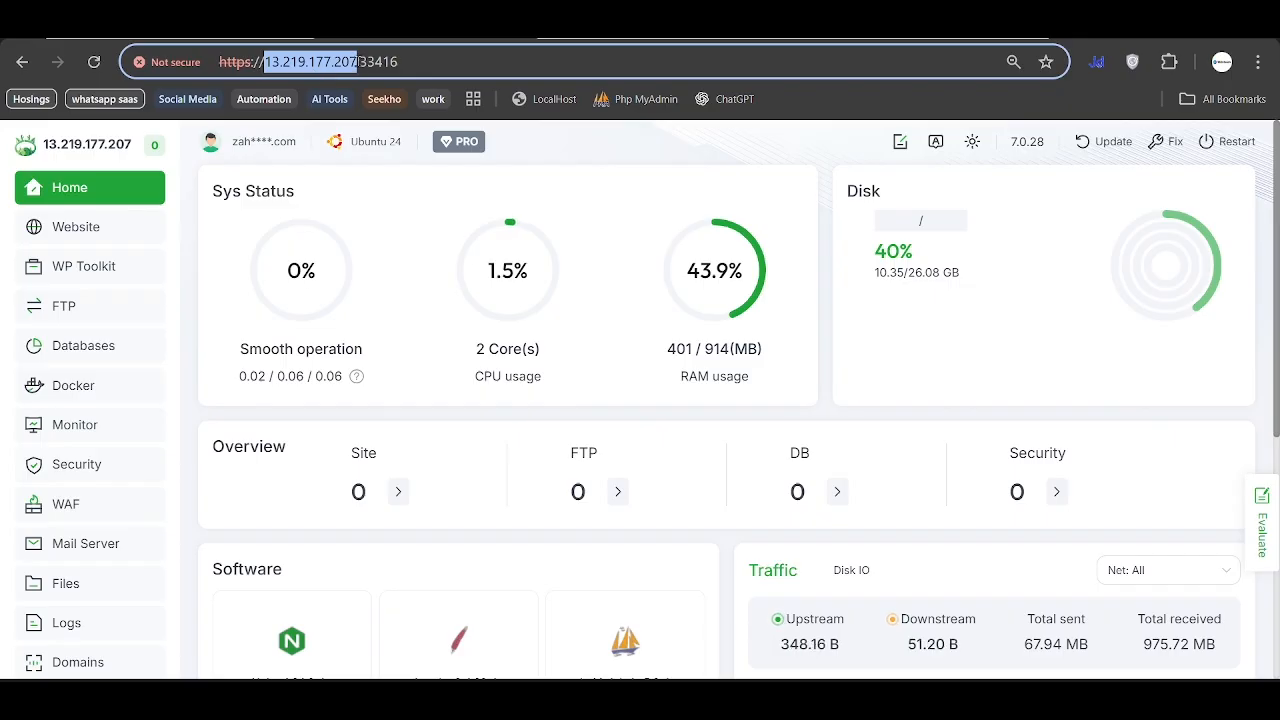
pyautogui.click(357, 62)
pyautogui.moveTo(357, 62); pyautogui.dragTo(264, 60)
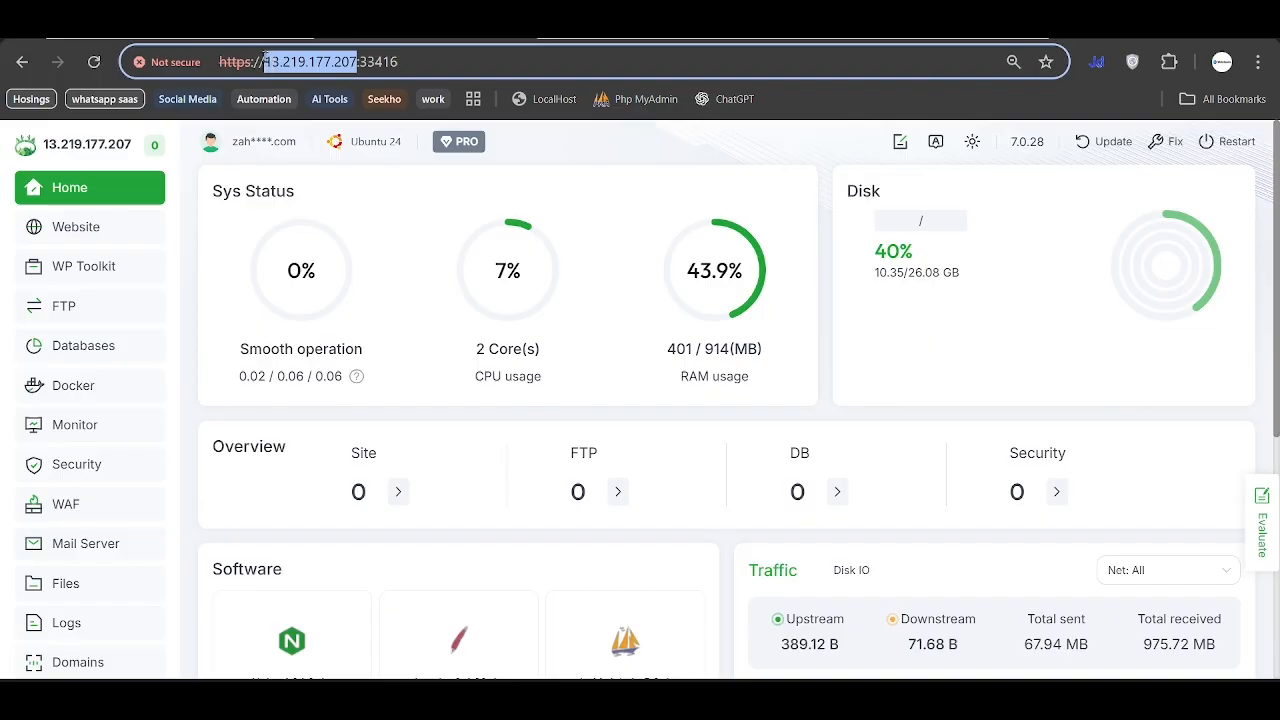
pyautogui.click(265, 62)
pyautogui.moveTo(265, 62); pyautogui.dragTo(253, 62)
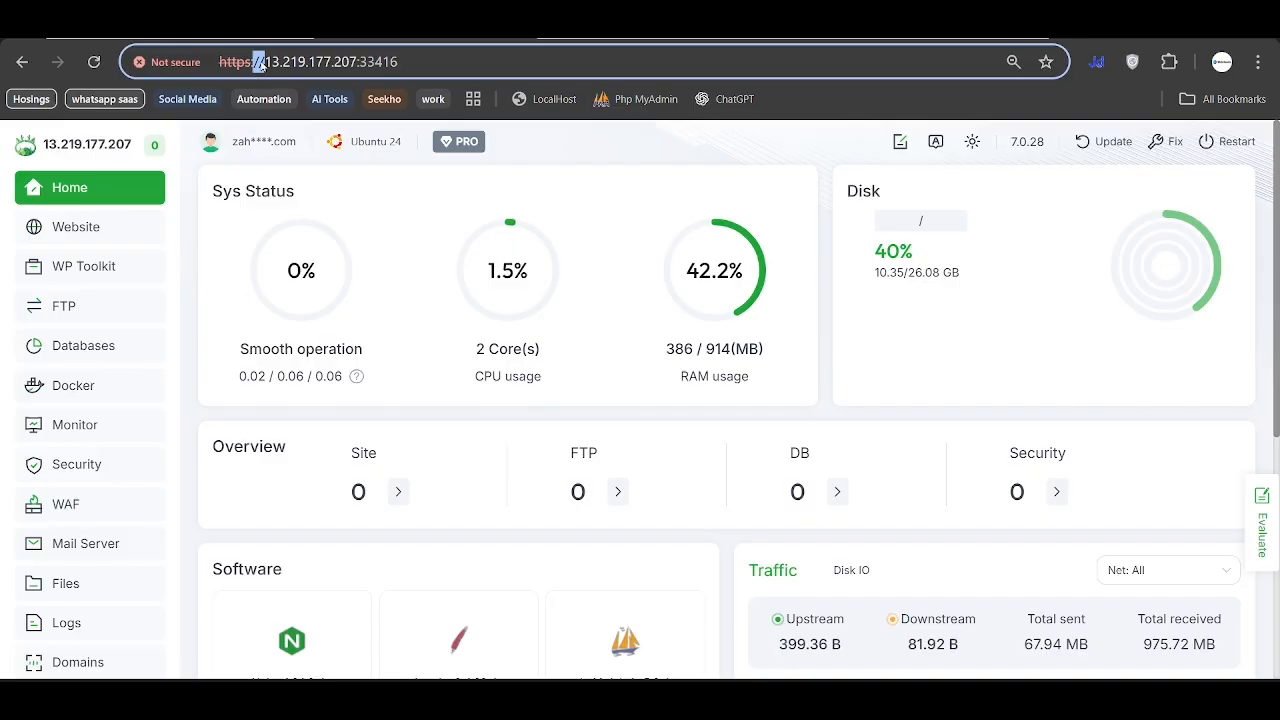
pyautogui.click(357, 62)
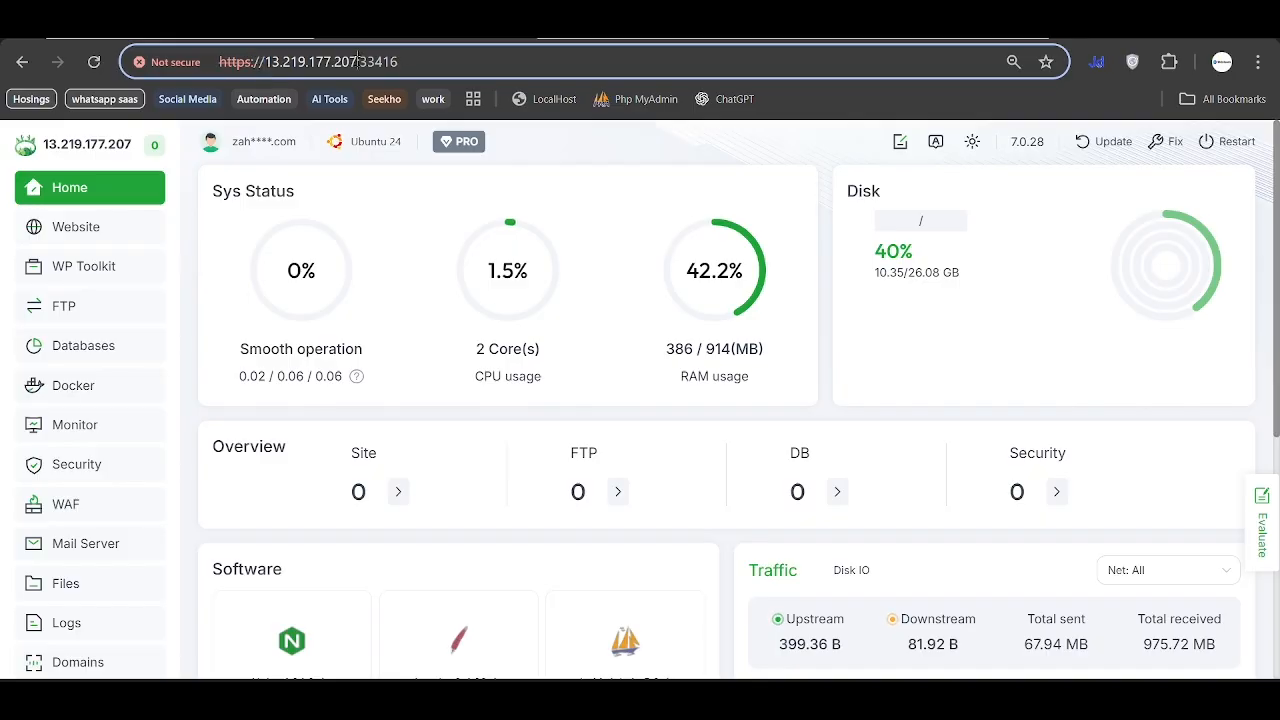
pyautogui.doubleClick(378, 62)
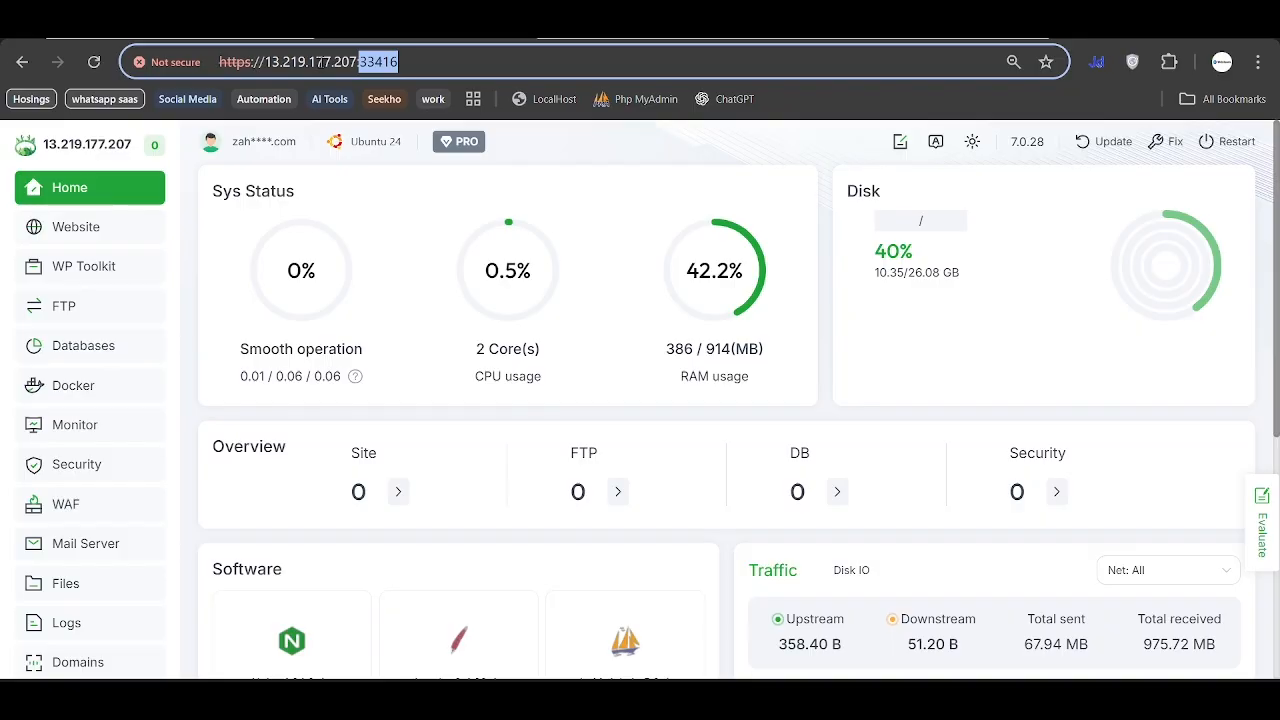
pyautogui.moveTo(357, 62); pyautogui.dragTo(264, 62)
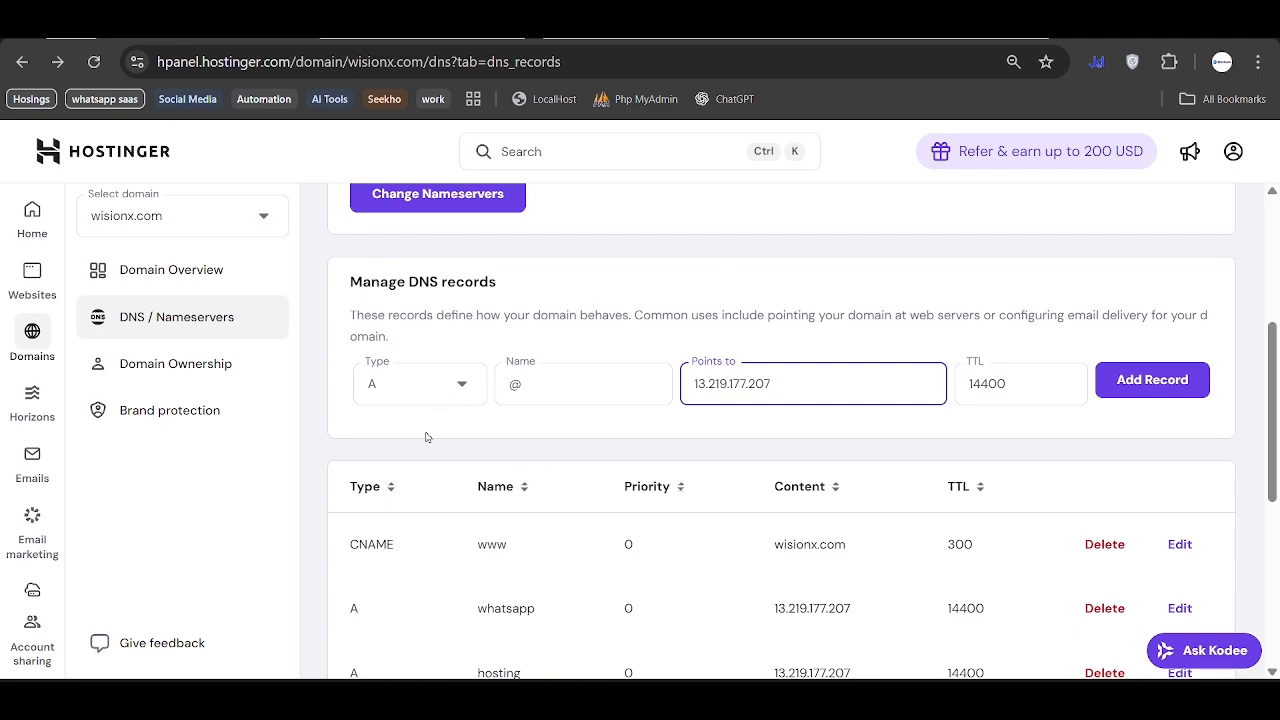
# Return to Hostinger's DNS page and review the type, name and target entered for the new record.
pyautogui.click(449, 392)
pyautogui.click(449, 394)
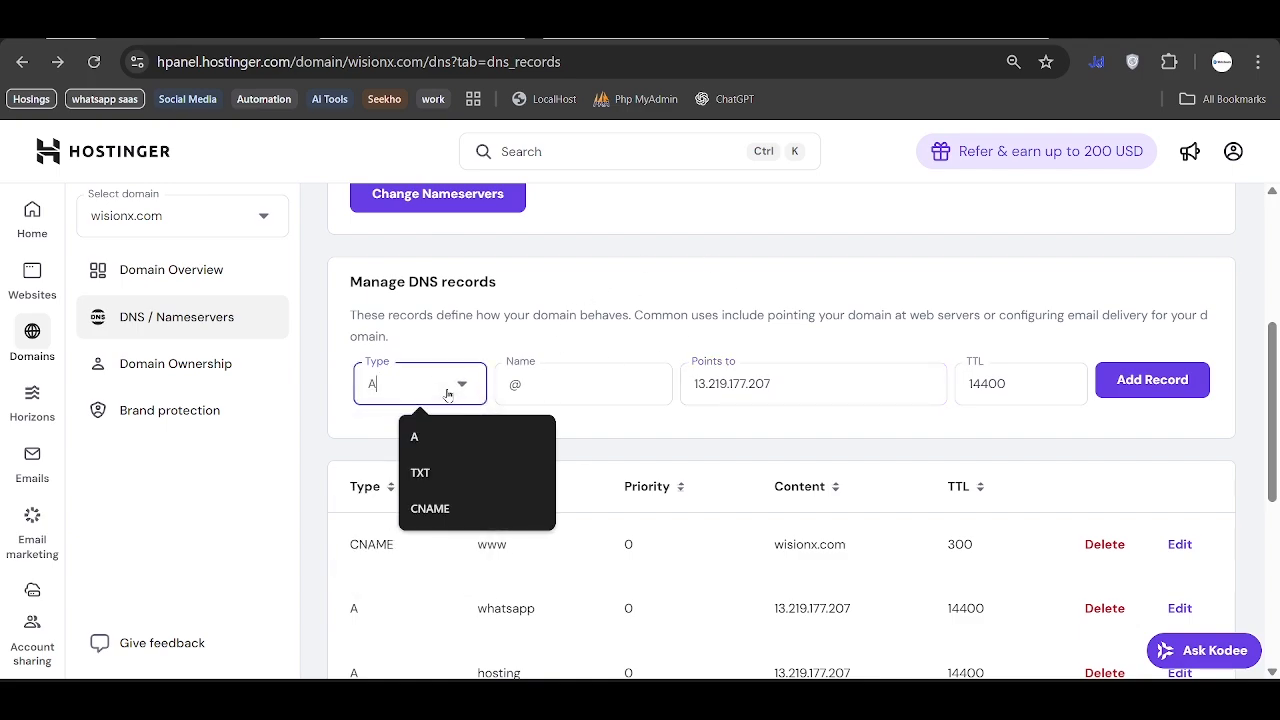
pyautogui.click(593, 381)
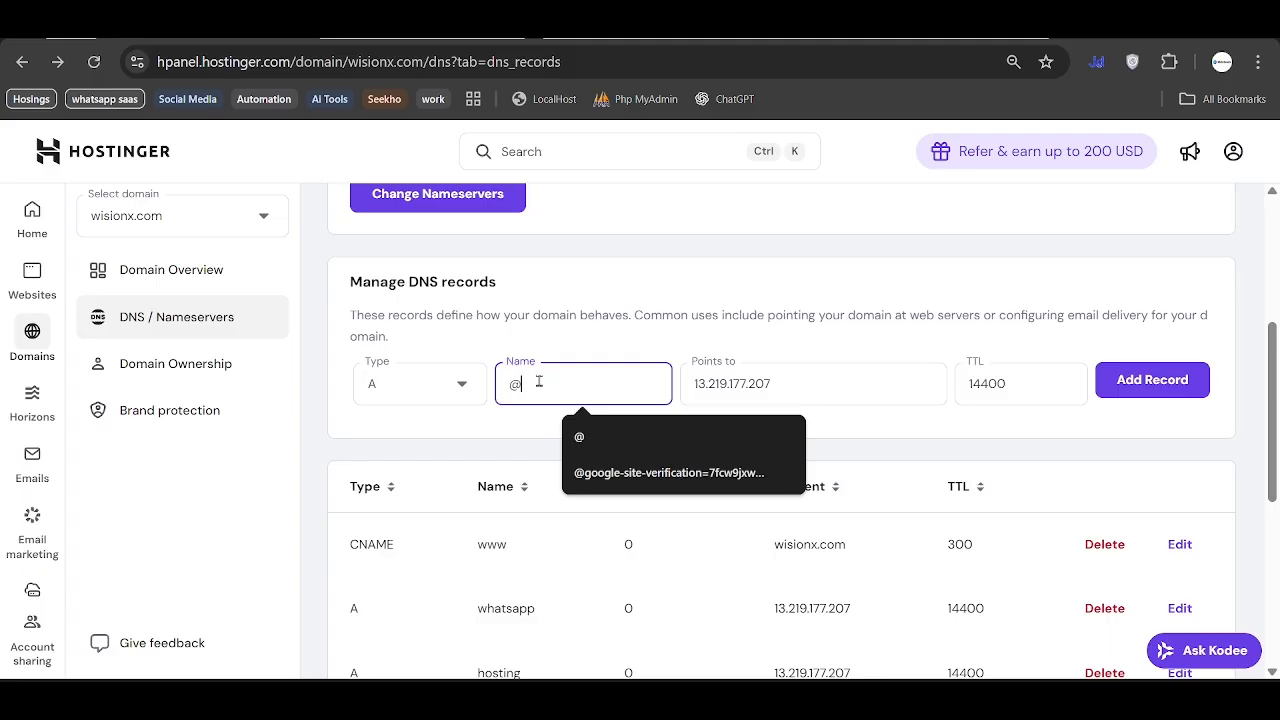
pyautogui.click(515, 426)
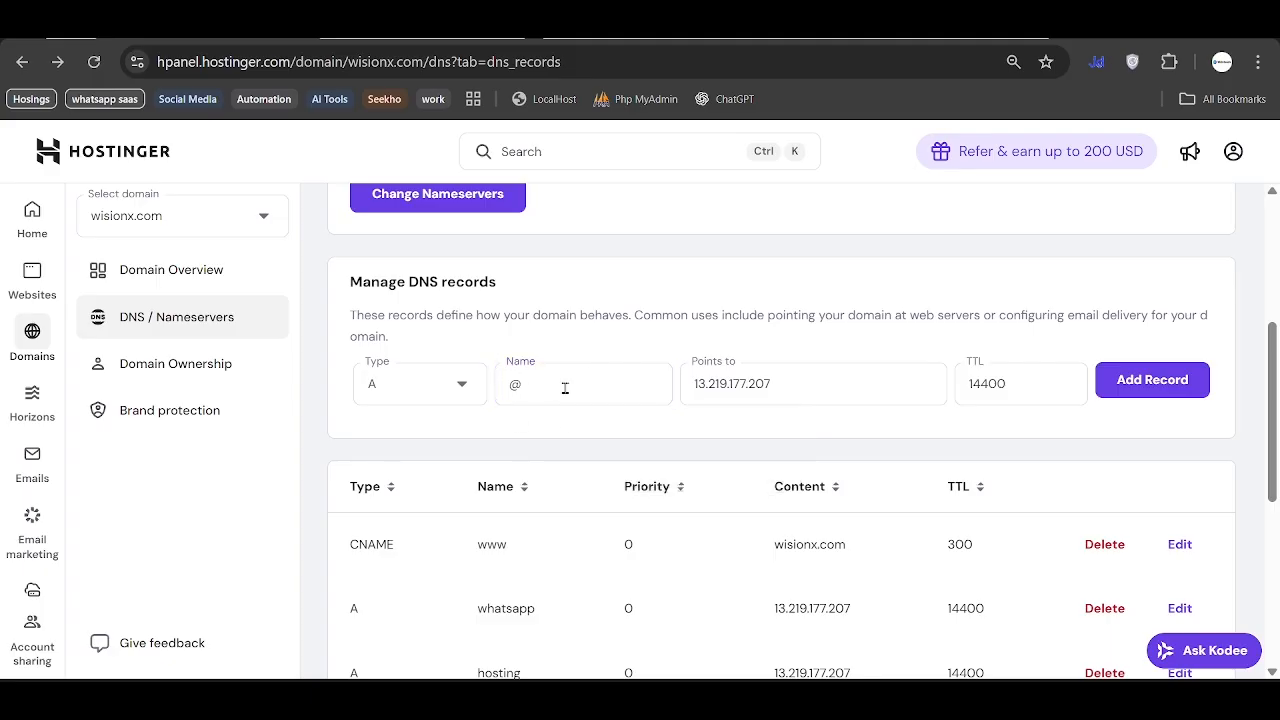
pyautogui.click(829, 397)
pyautogui.hotkey('ctrl', 'a')
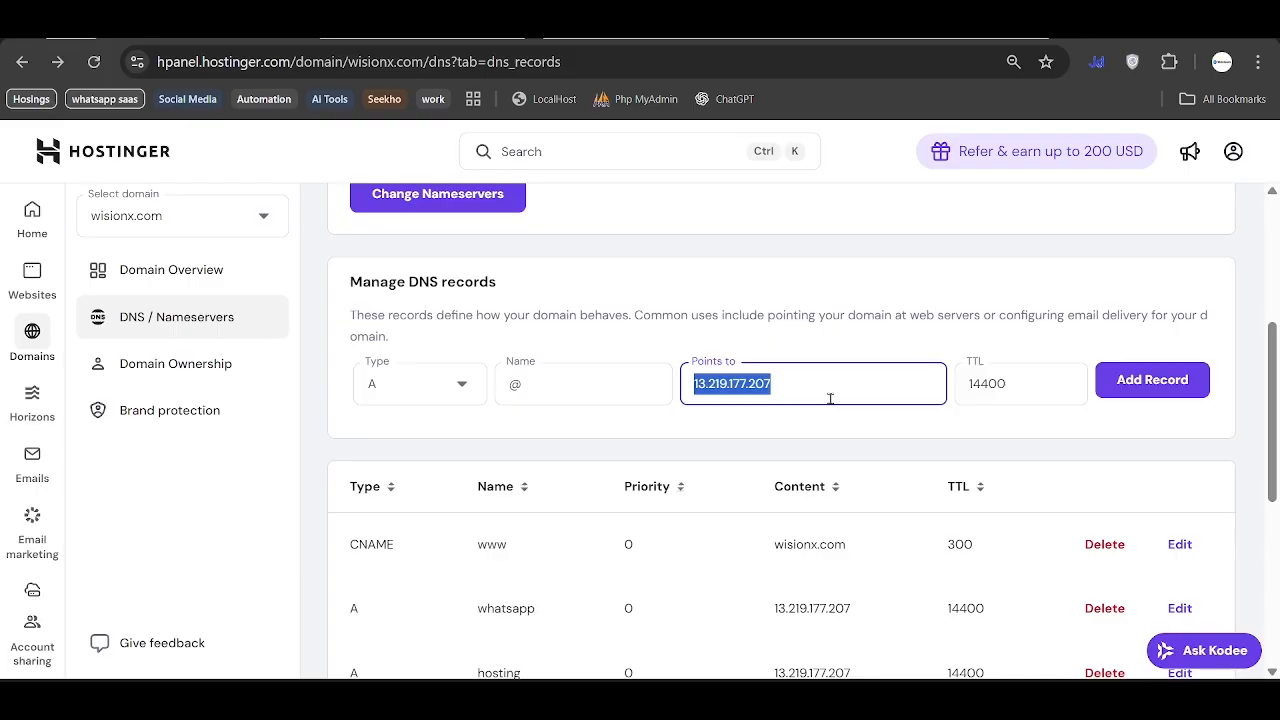
pyautogui.click(829, 397)
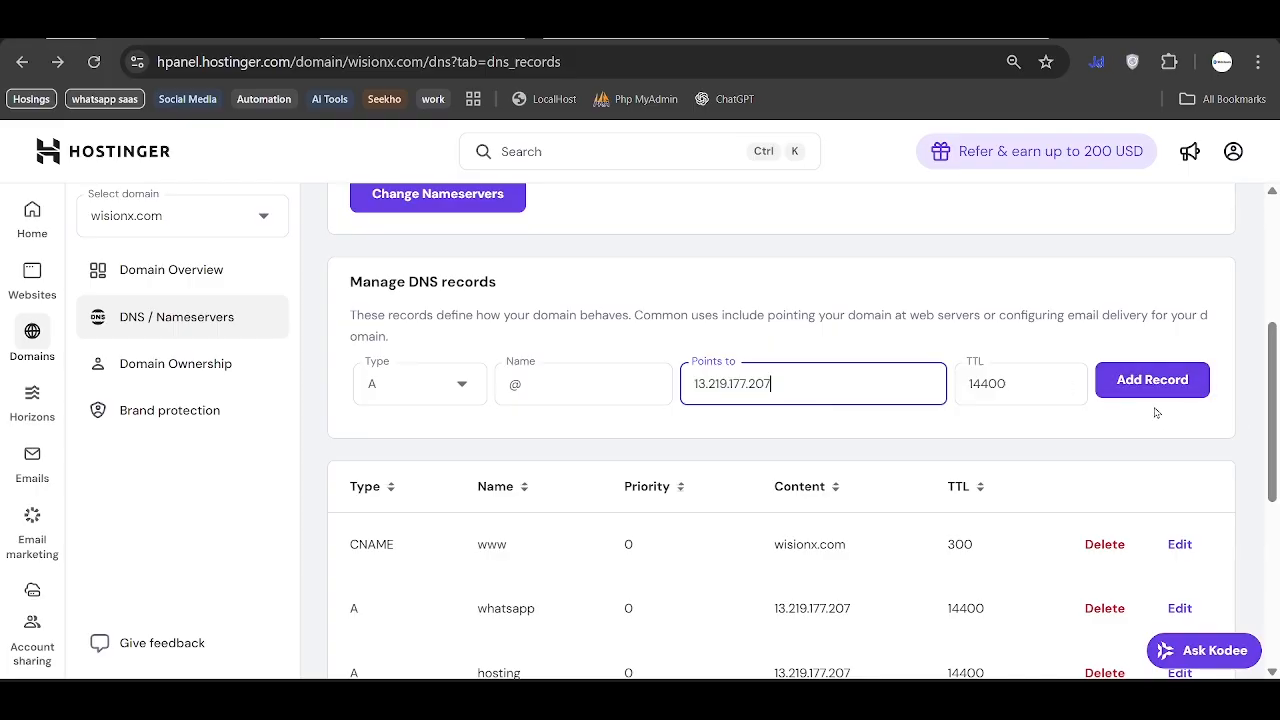
# Examine the existing @ A record's type, name and target, comparing its IP address with the one in the aaPanel URL.
pyautogui.scroll(-3, 853, 430)
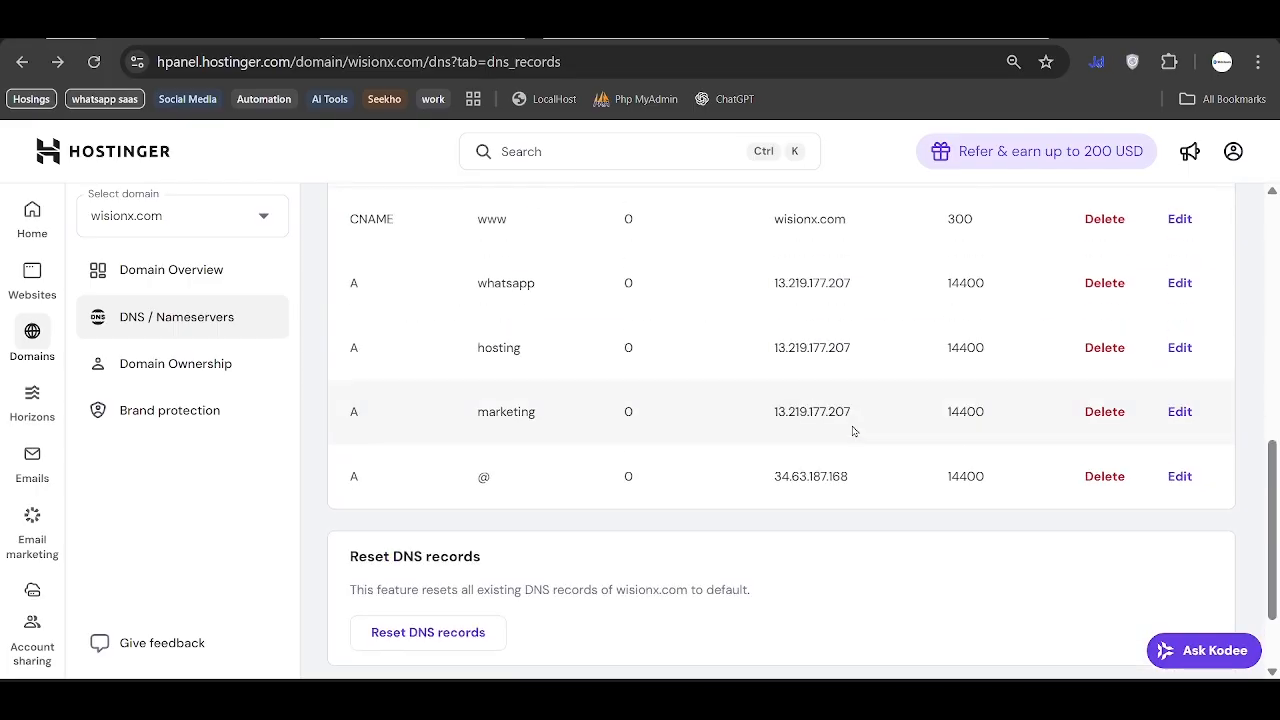
pyautogui.moveTo(337, 477); pyautogui.dragTo(723, 477)
pyautogui.moveTo(351, 486); pyautogui.dragTo(480, 474)
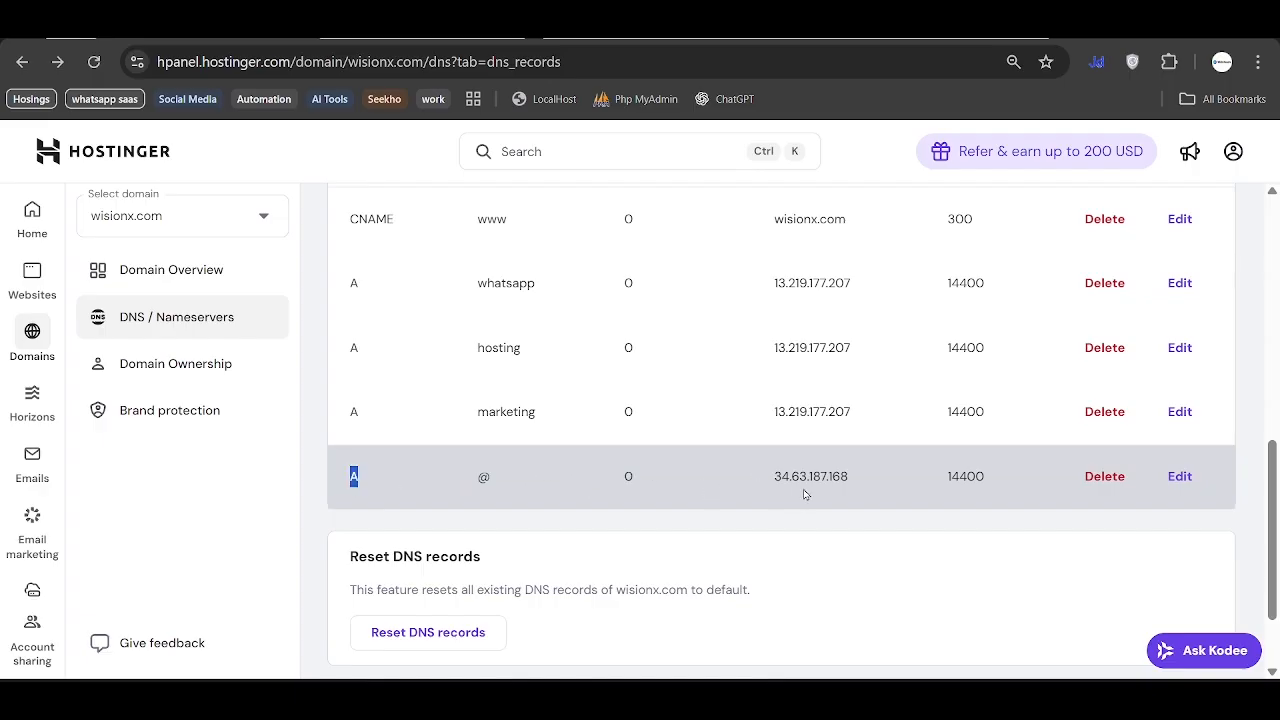
pyautogui.moveTo(767, 480); pyautogui.dragTo(871, 486)
pyautogui.click(877, 487)
pyautogui.moveTo(857, 486); pyautogui.dragTo(762, 483)
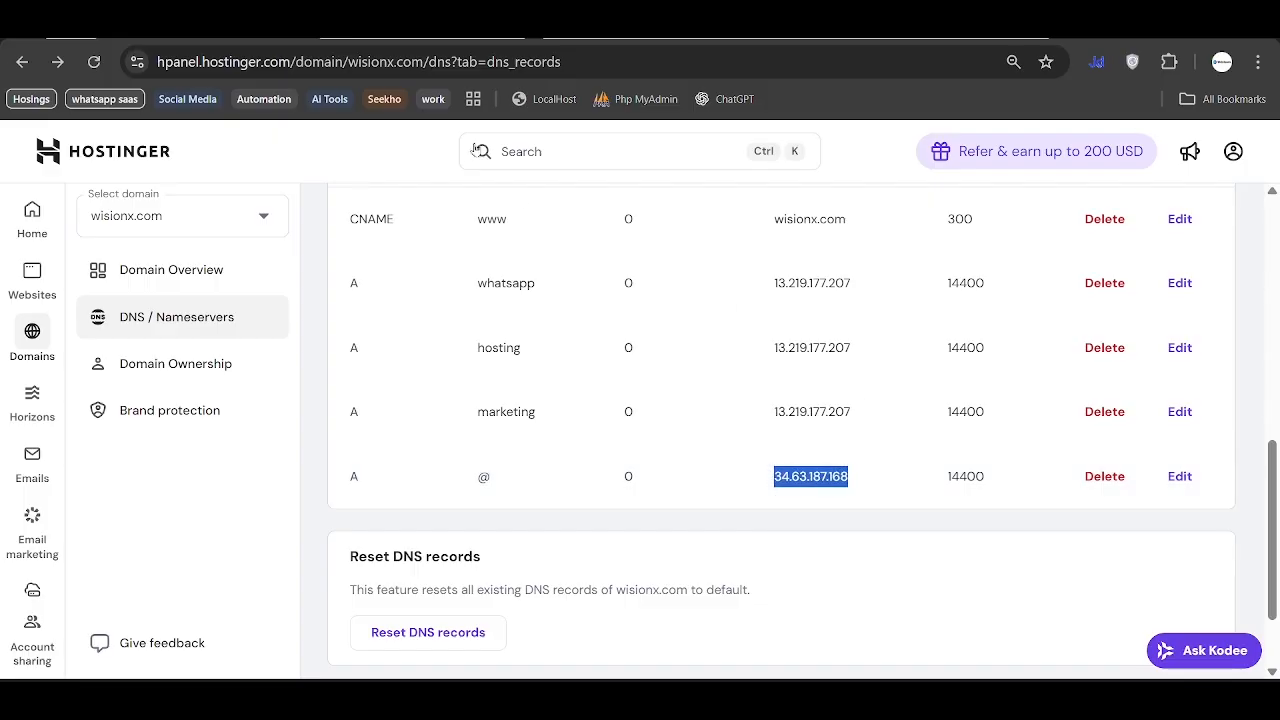
pyautogui.click(430, 22)
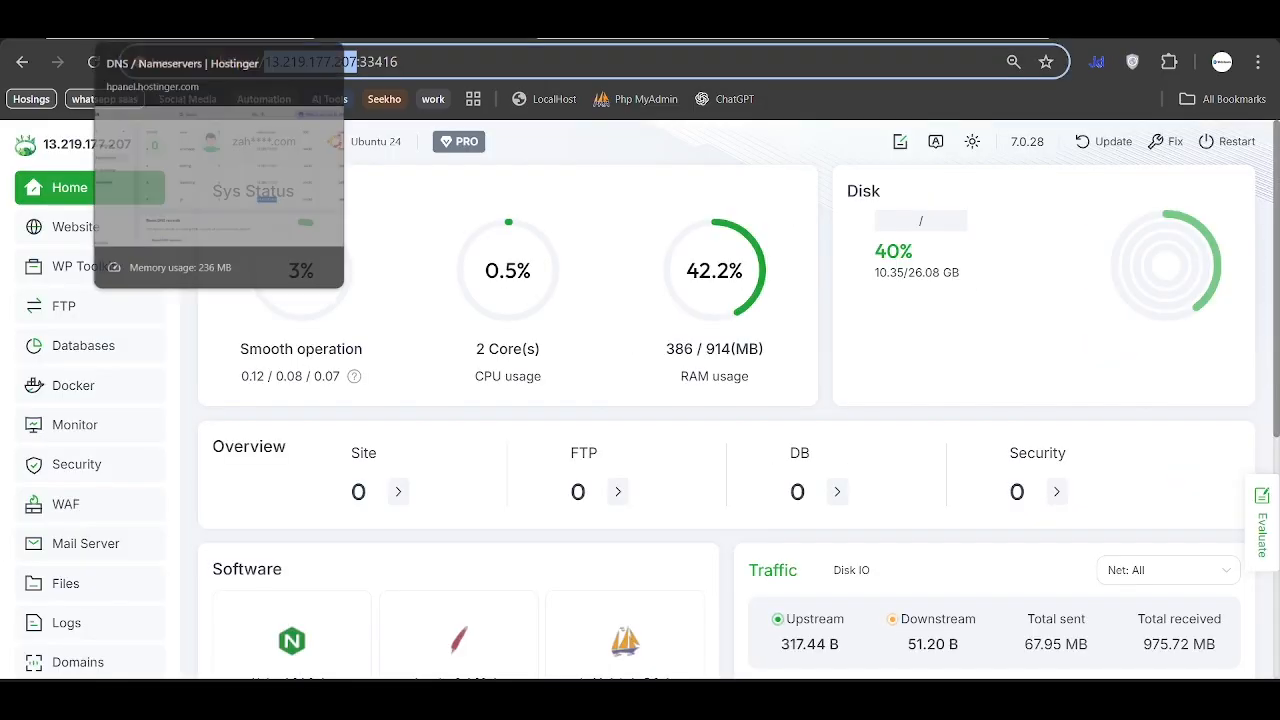
pyautogui.click(247, 22)
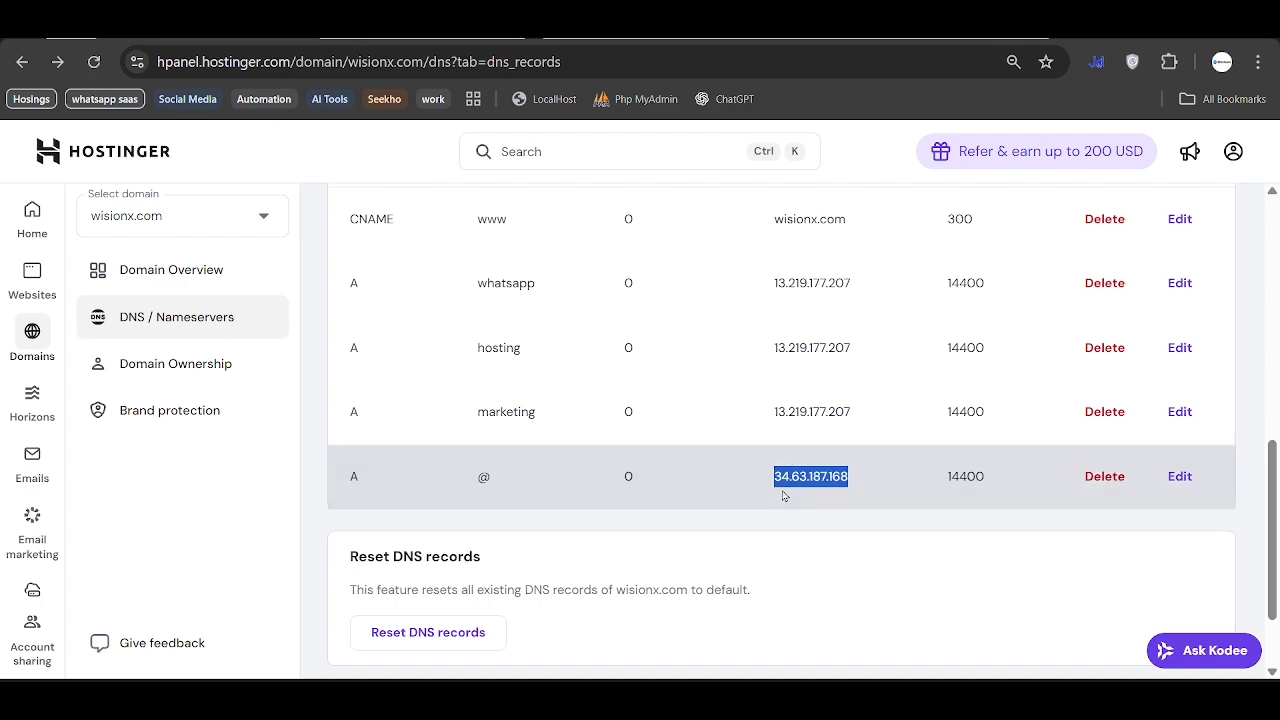
pyautogui.click(981, 557)
pyautogui.scroll(2, 826, 523)
pyautogui.scroll(-1, 826, 523)
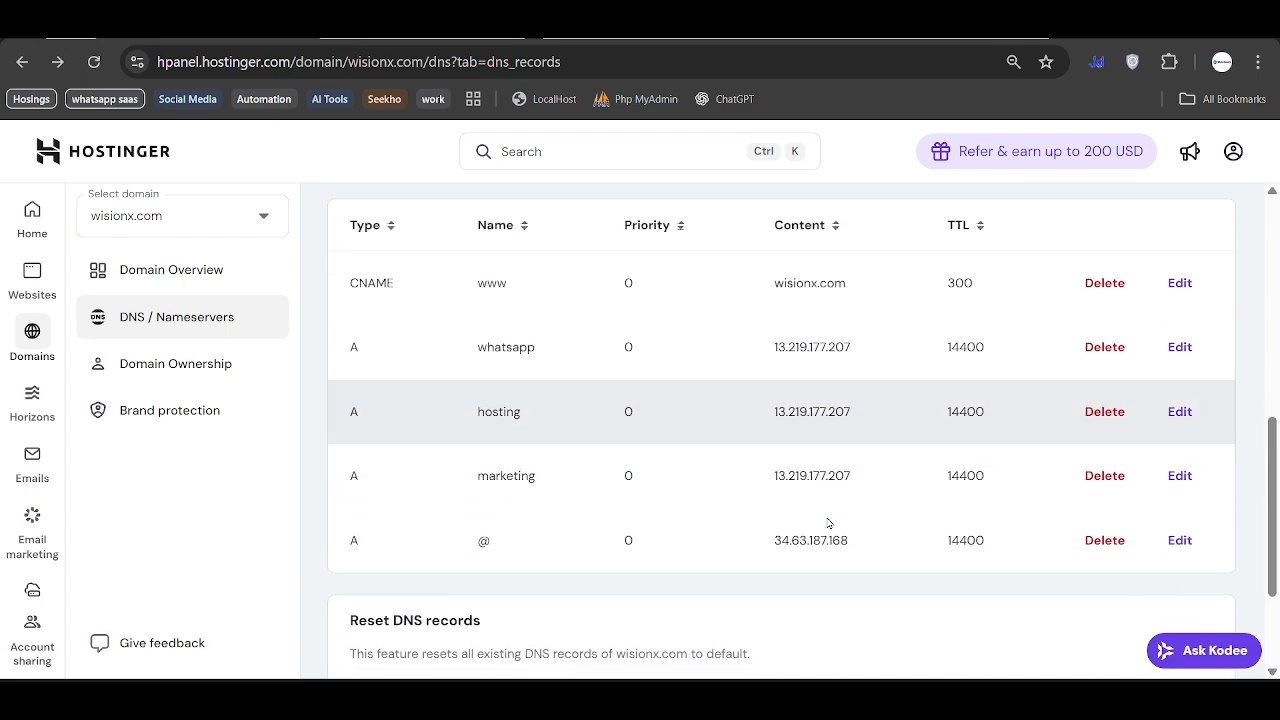
# Replace the new A record's name with the subdomain prefix "new.".
pyautogui.scroll(1, 826, 523)
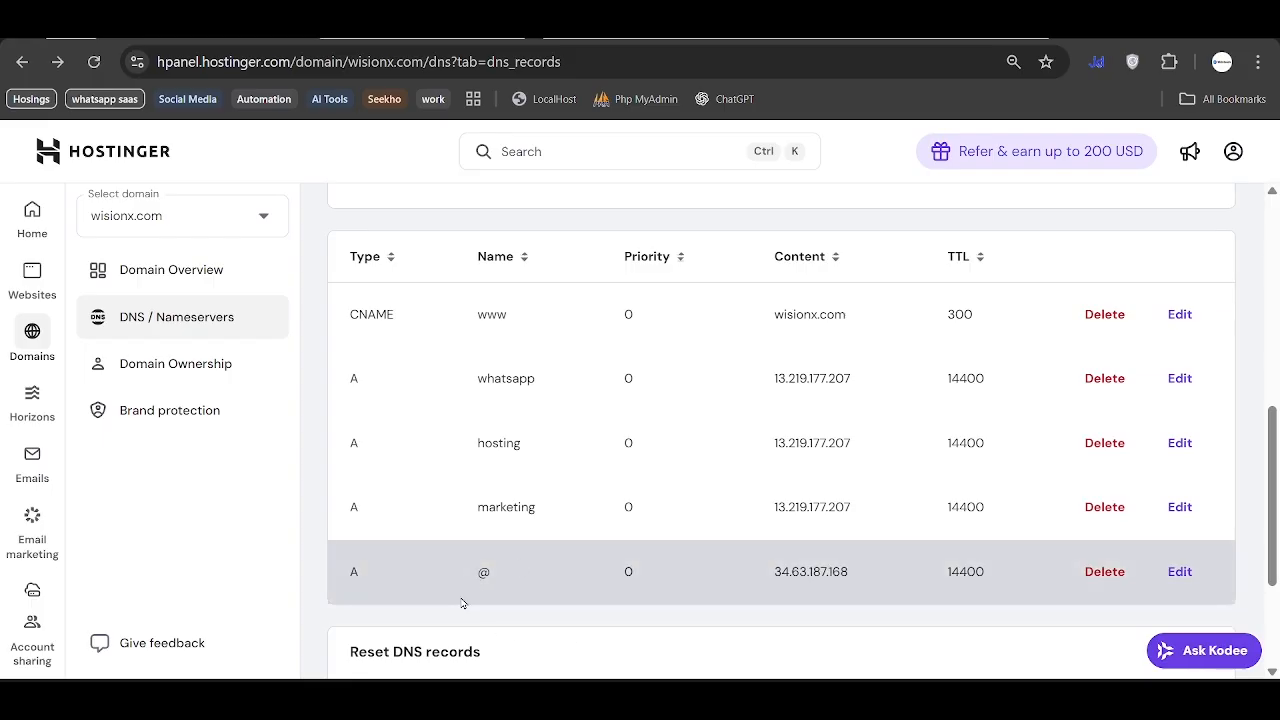
pyautogui.scroll(1, 666, 444)
pyautogui.click(613, 285)
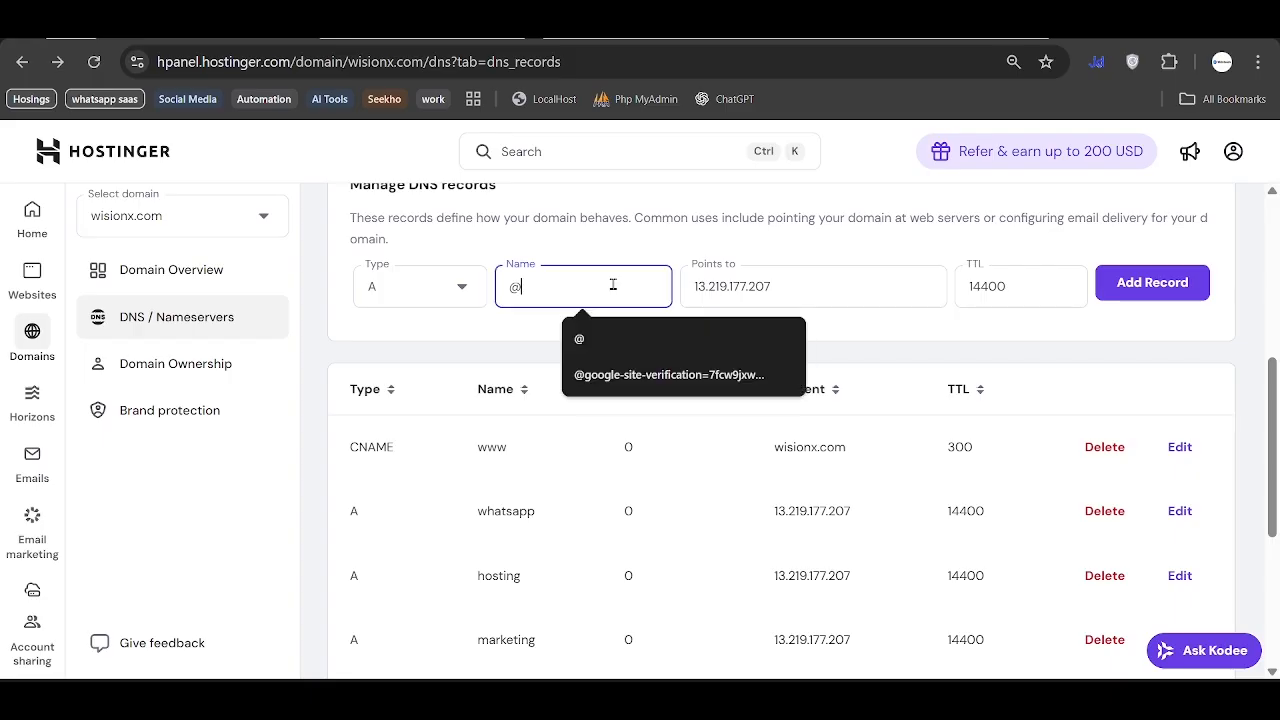
pyautogui.press('BackSpace')
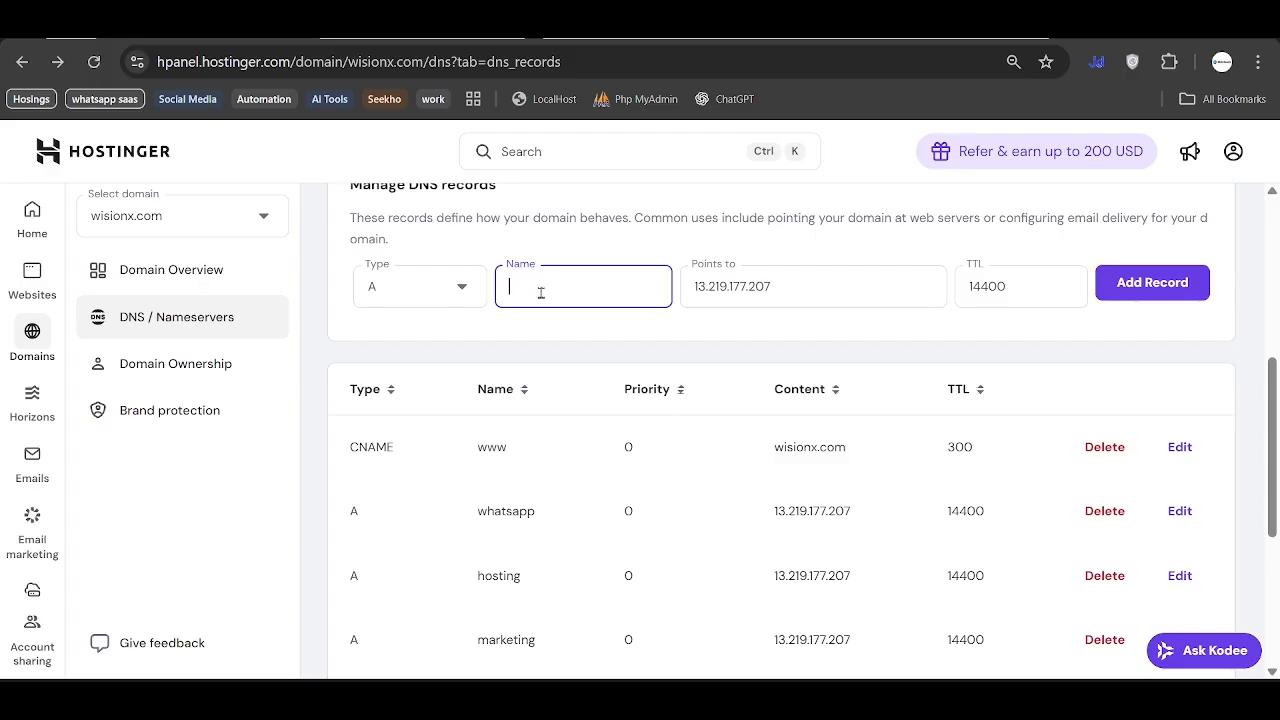
pyautogui.write('@')
pyautogui.press('BackSpace')
pyautogui.write('new')
# Copy wisionx.com from the www CNAME record and complete the new record's name as new.wisionx.com.
pyautogui.scroll(-1, 794, 403)
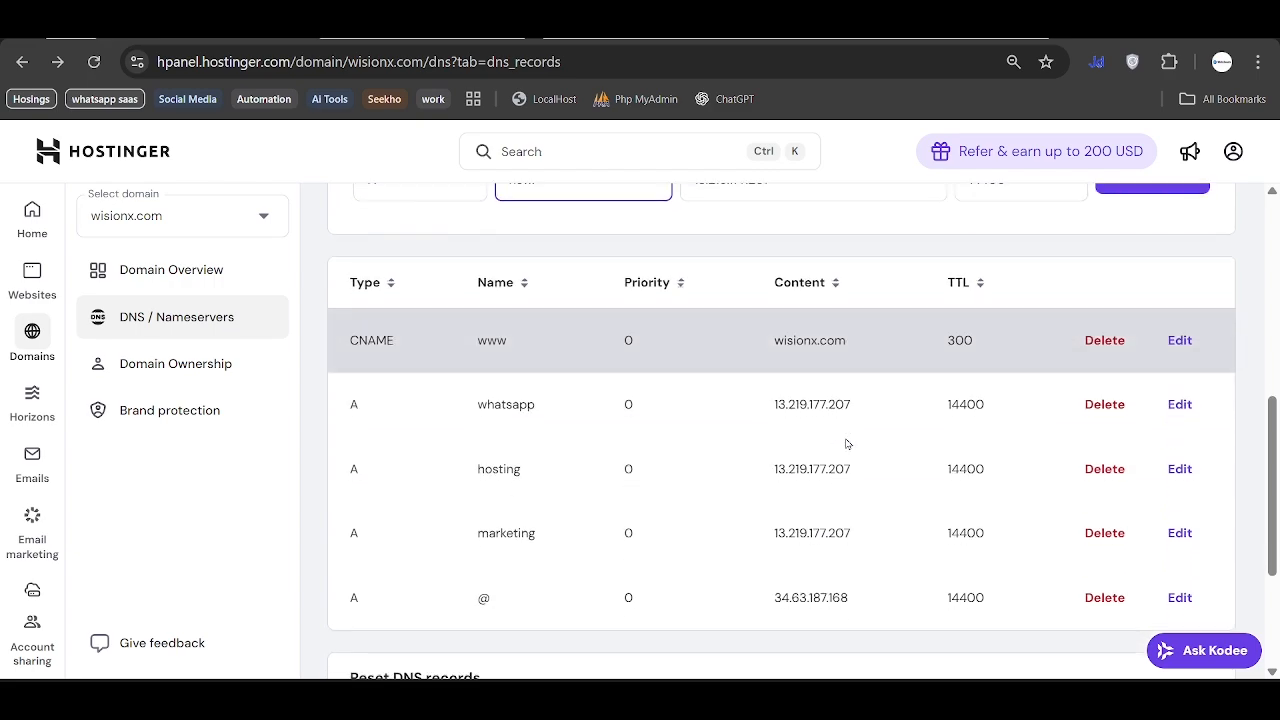
pyautogui.moveTo(777, 342); pyautogui.dragTo(855, 343)
pyautogui.hotkey('ctrl', 'c')
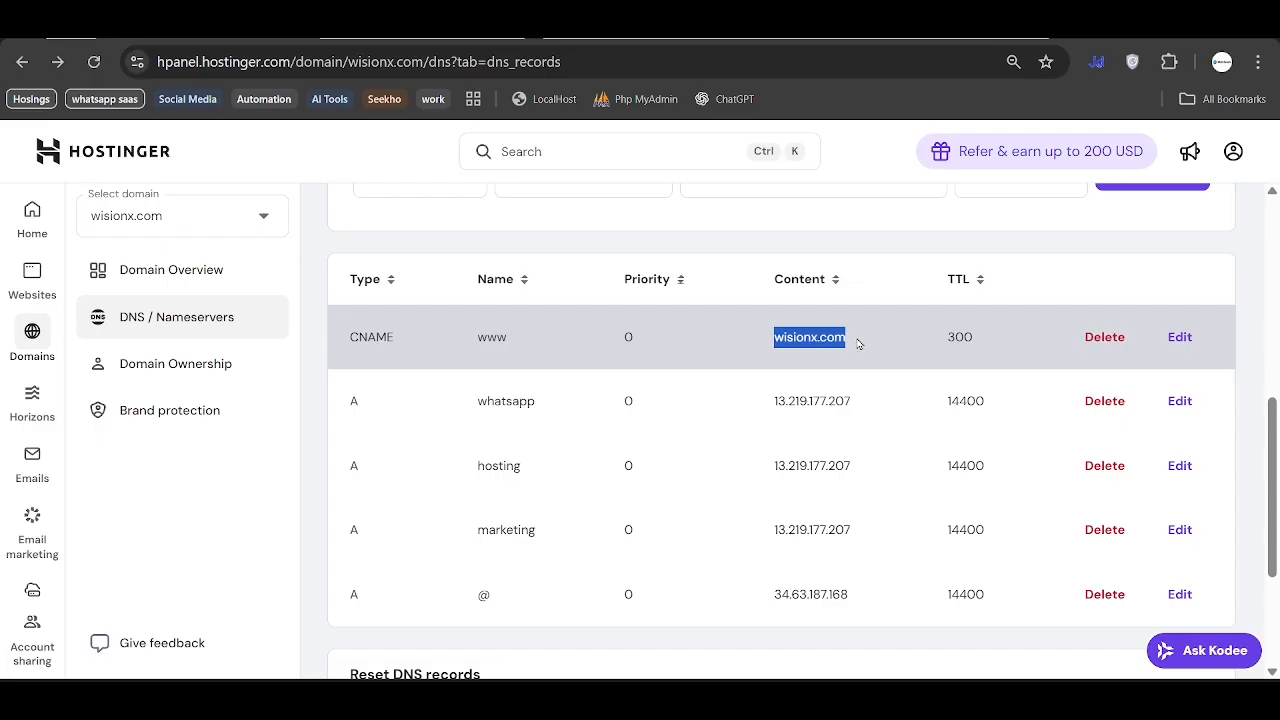
pyautogui.scroll(1, 722, 339)
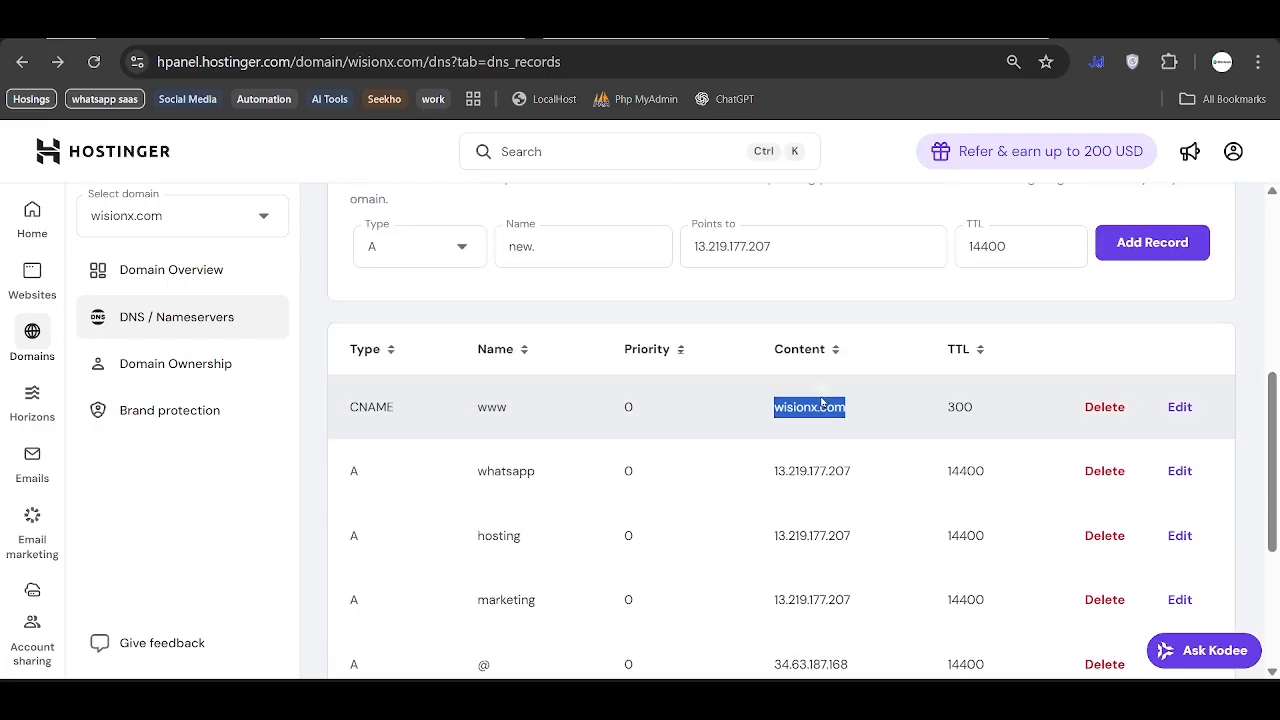
pyautogui.scroll(1, 837, 451)
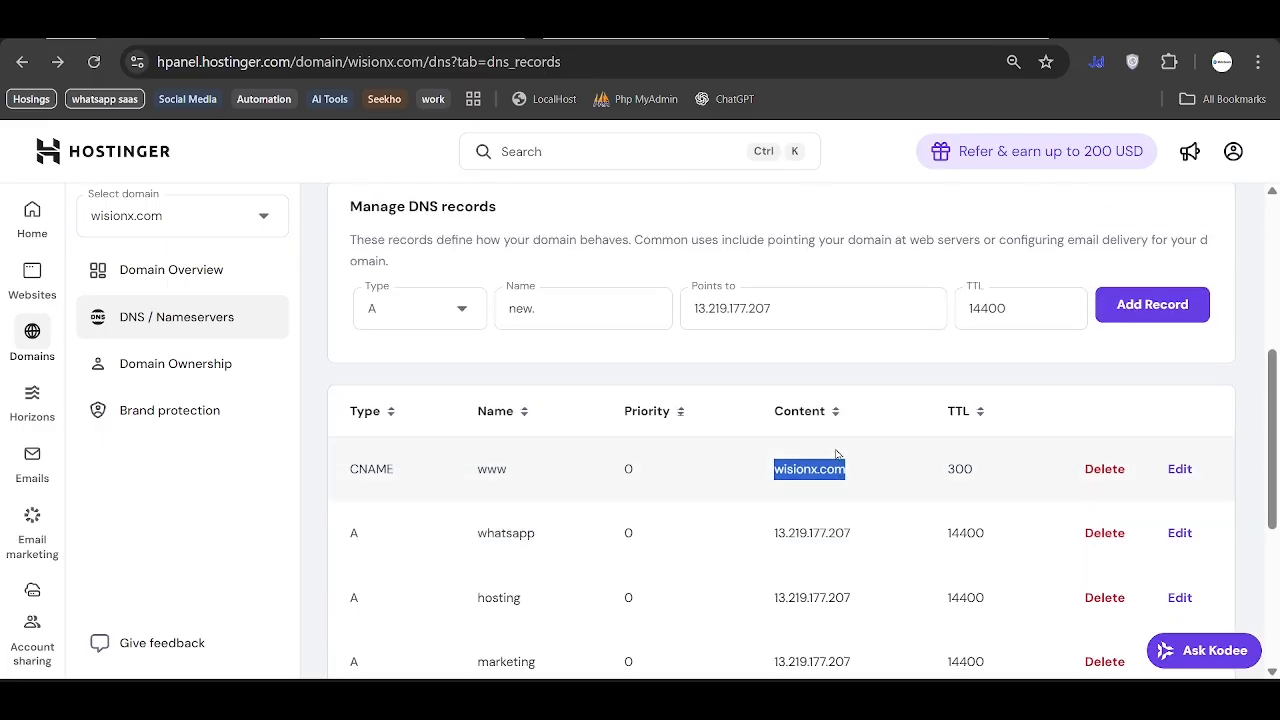
pyautogui.click(602, 313)
pyautogui.press('BackSpace')
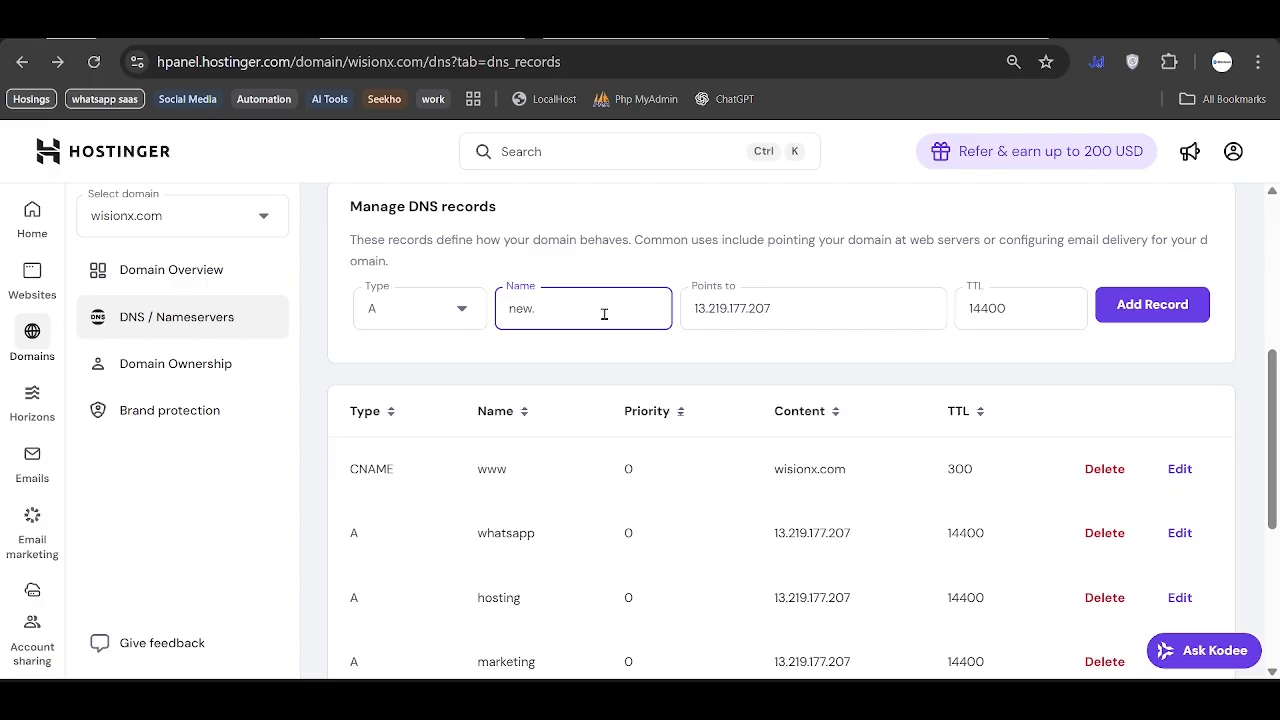
pyautogui.hotkey('ctrl', 'v')
# Clear the new record's target and name, and check the server IP address in the aaPanel URL.
pyautogui.moveTo(789, 315); pyautogui.dragTo(643, 309)
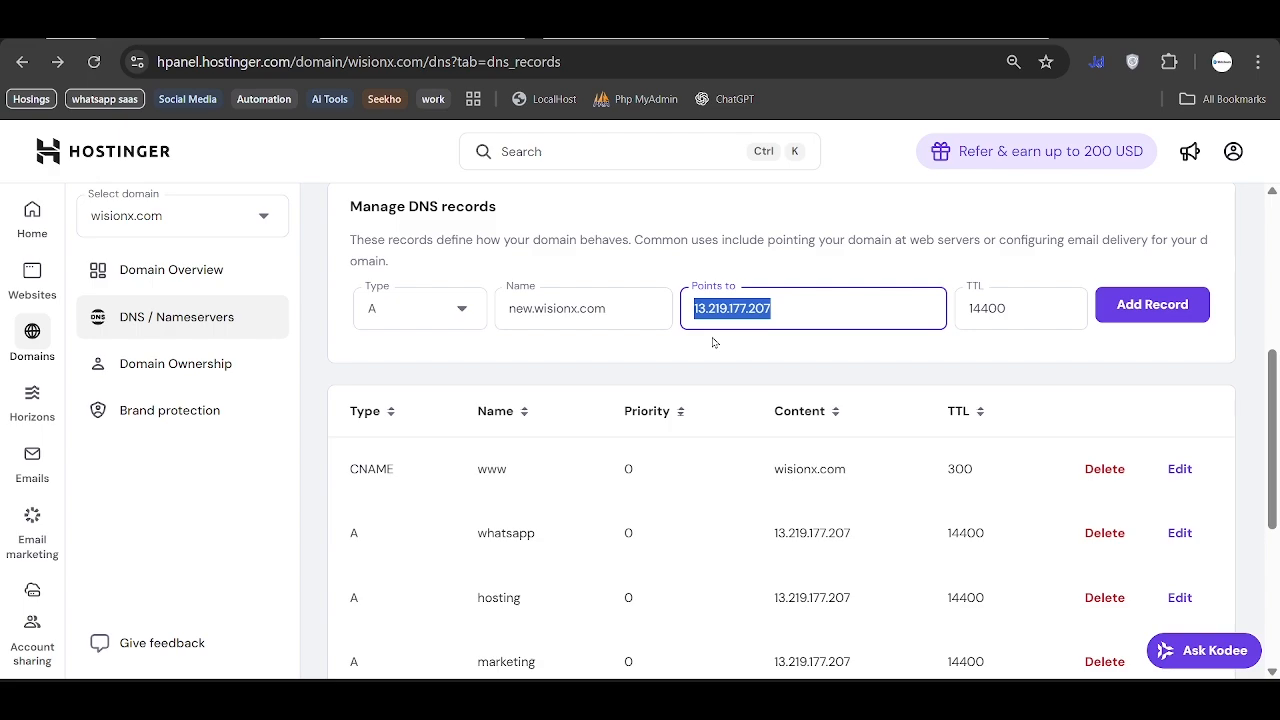
pyautogui.press('BackSpace')
pyautogui.hotkey('shift', 'Tab')
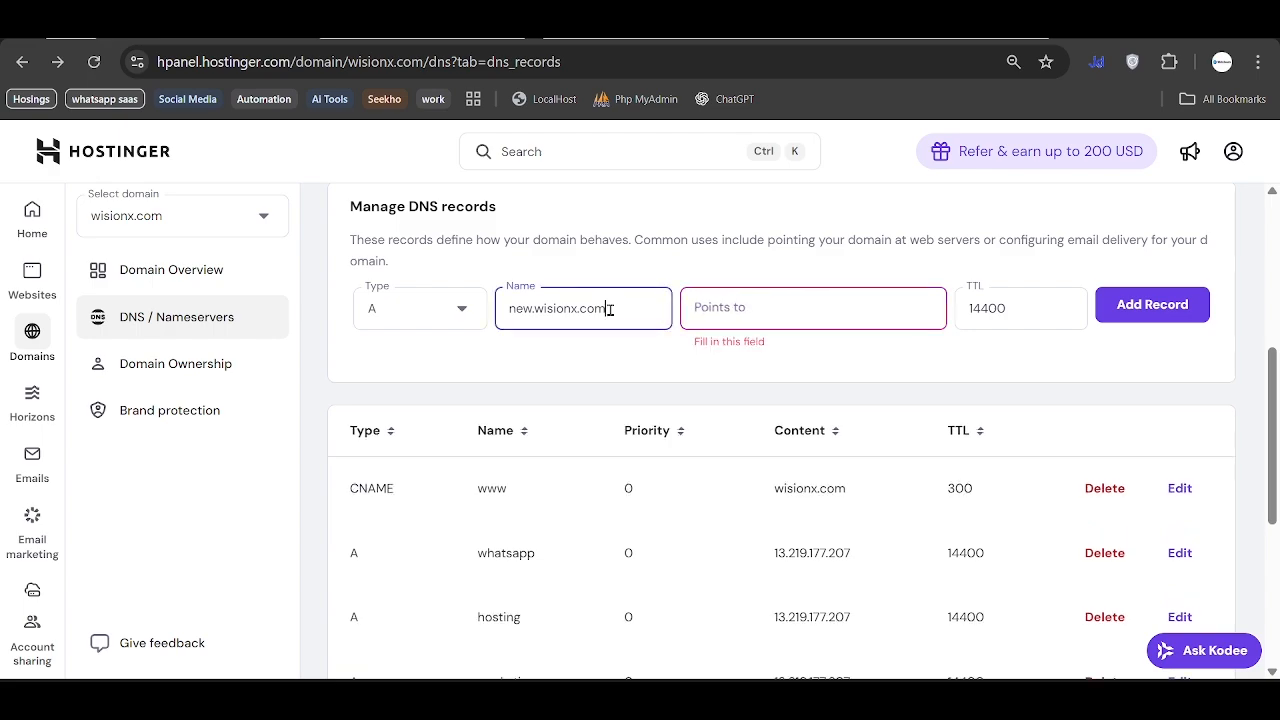
pyautogui.hotkey('ctrl', 'a')
pyautogui.press('BackSpace')
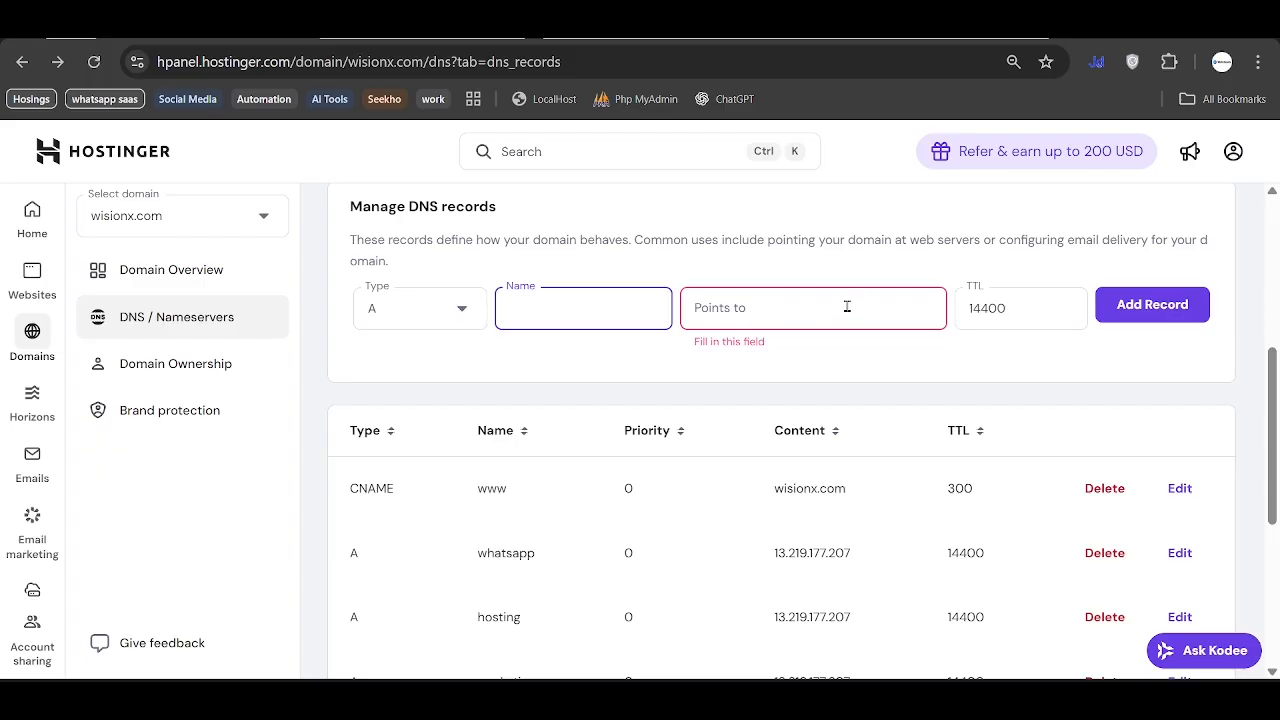
pyautogui.hotkey('ctrl', 'Tab')
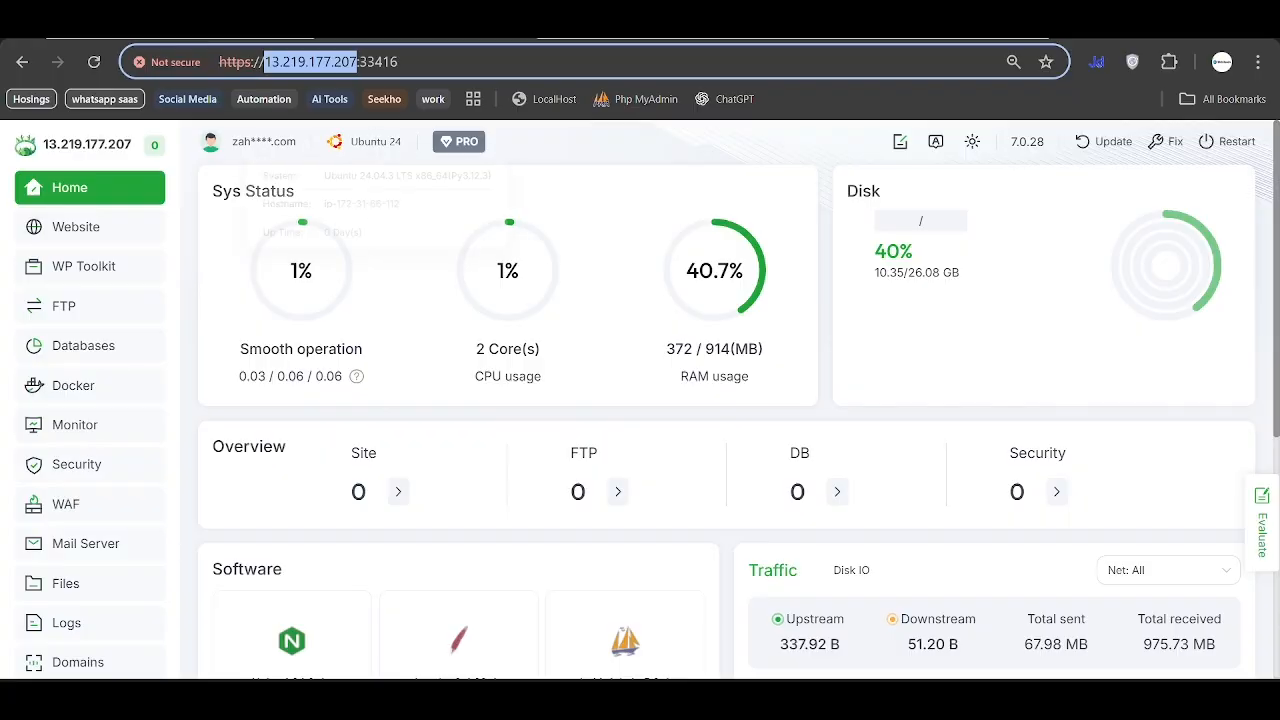
pyautogui.hotkey('ctrl', 'shift', 'Tab')
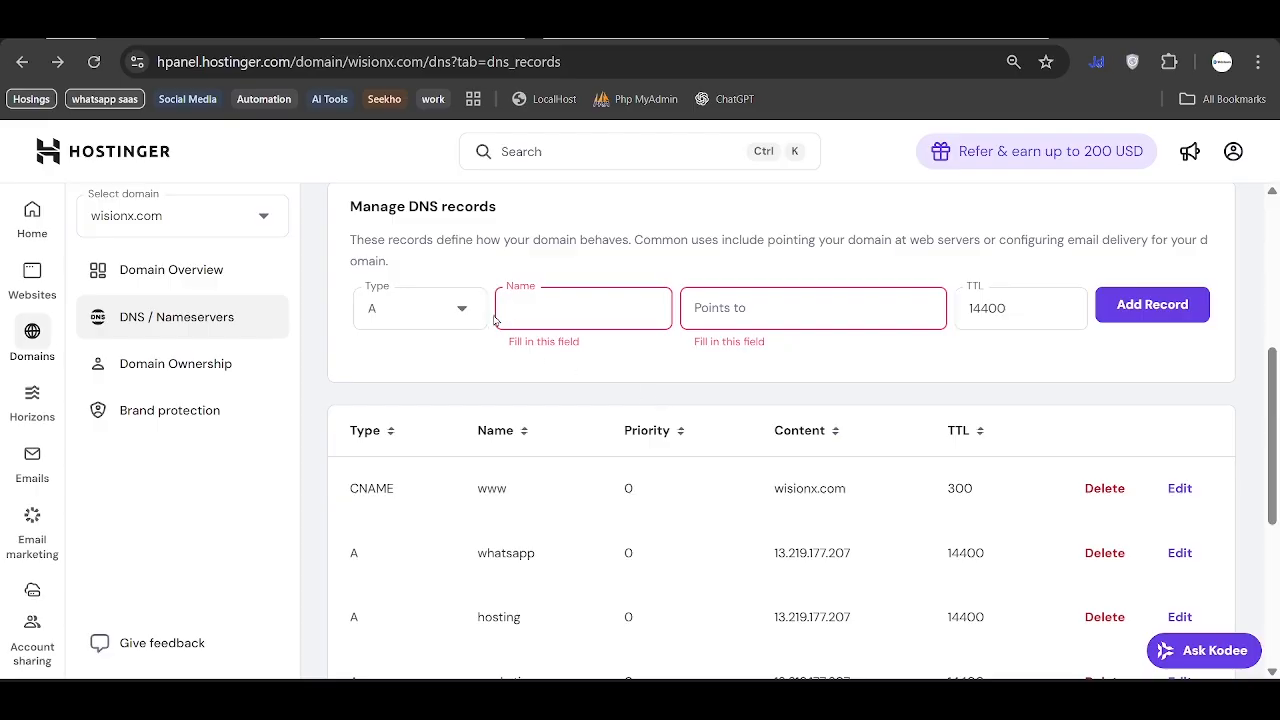
pyautogui.click(531, 308)
pyautogui.click(803, 317)
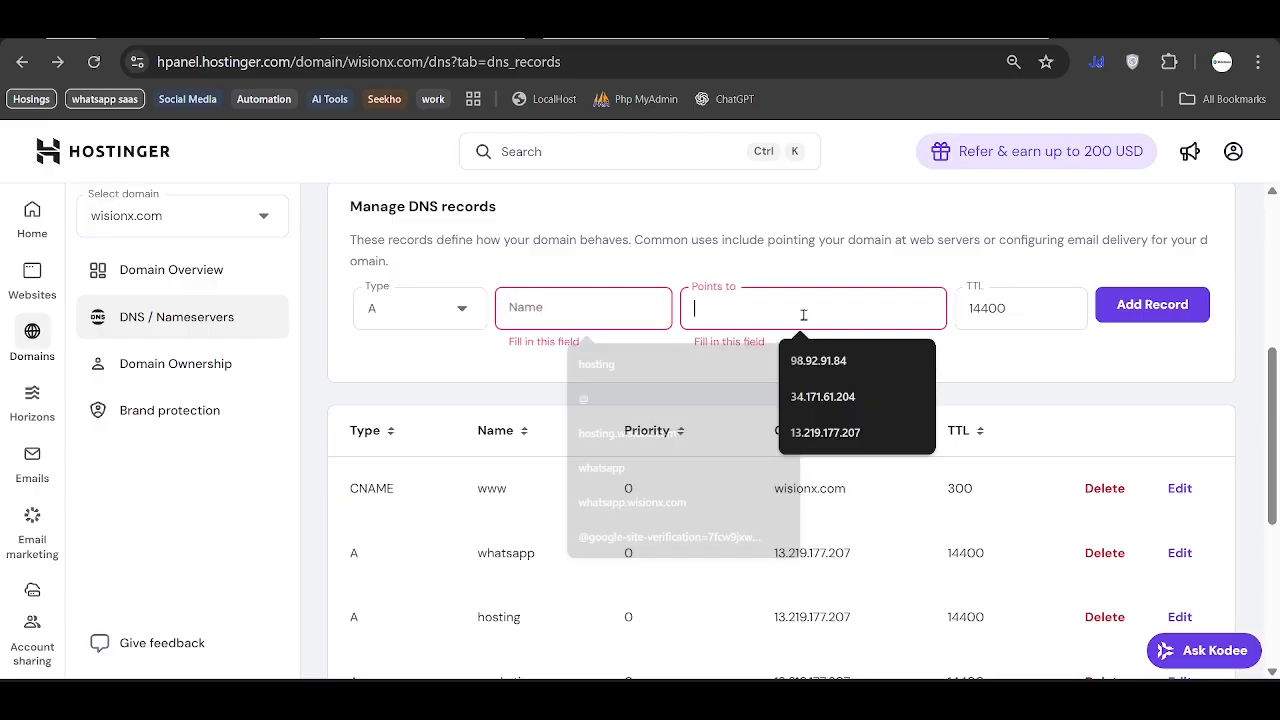
pyautogui.press('Tab')
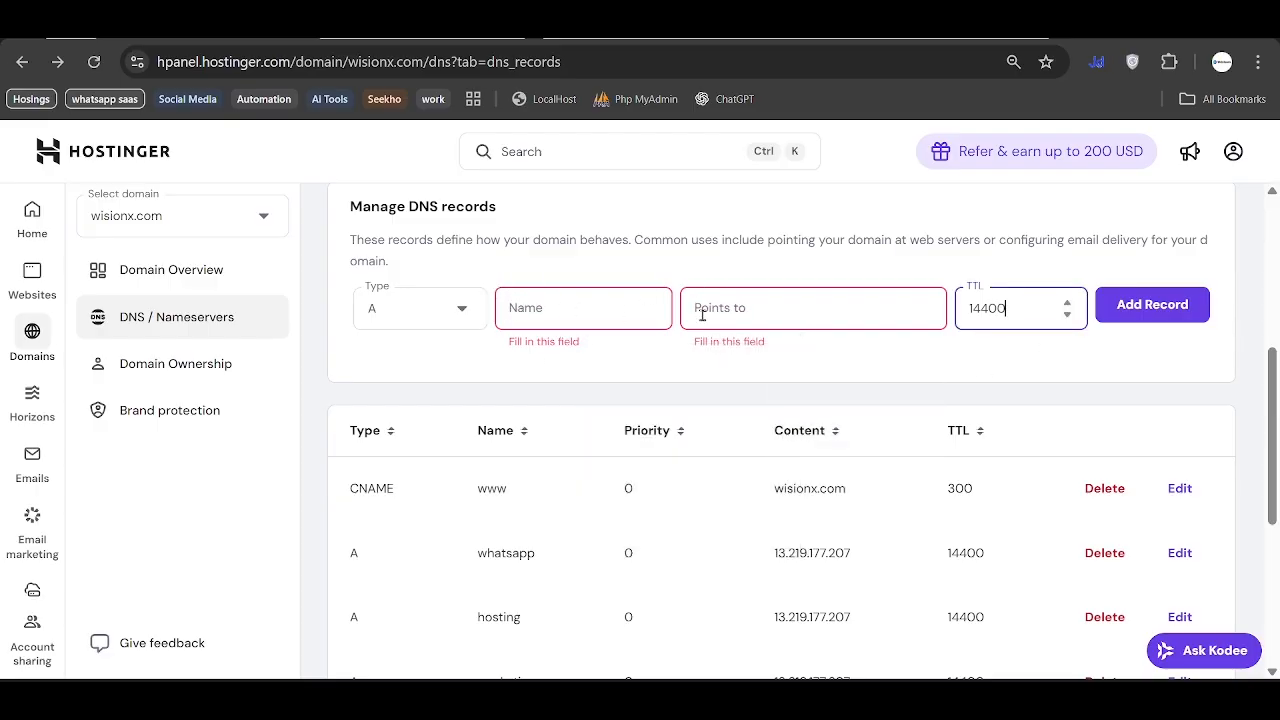
# Examine the existing A records in the DNS list, focusing on the name of the hosting record.
pyautogui.scroll(-1, 703, 314)
pyautogui.click(811, 298)
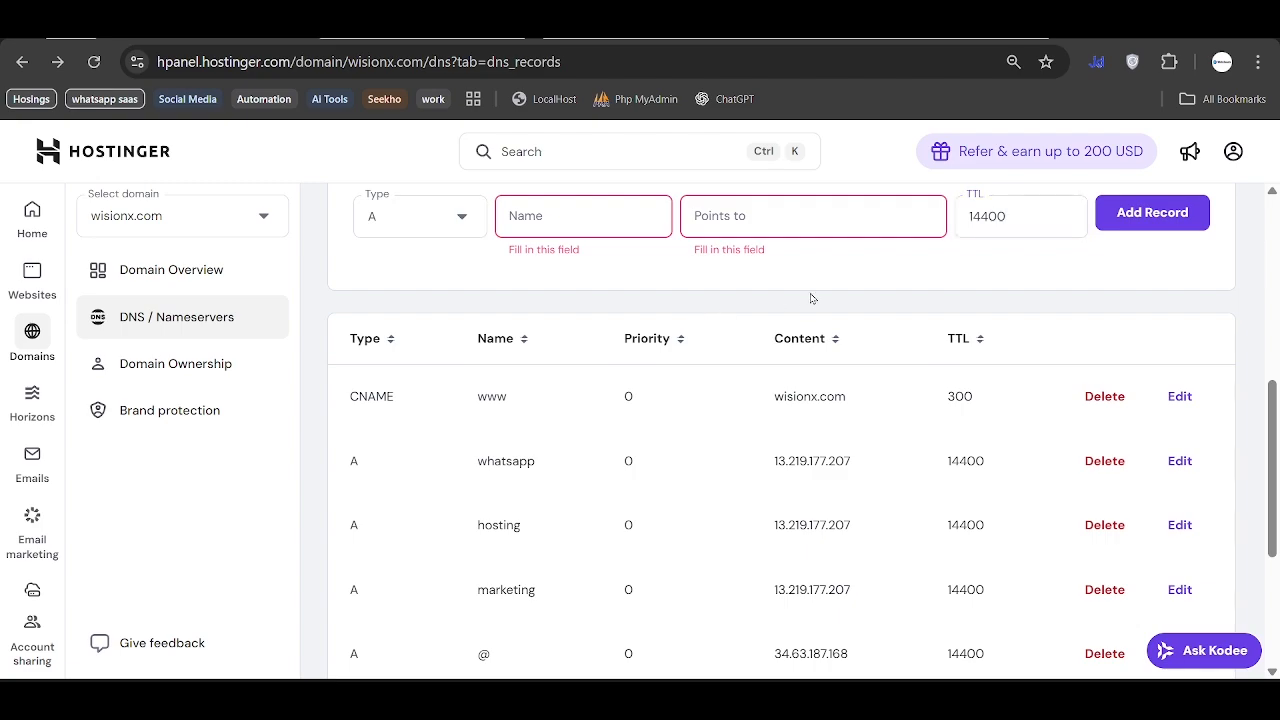
pyautogui.scroll(-1, 811, 298)
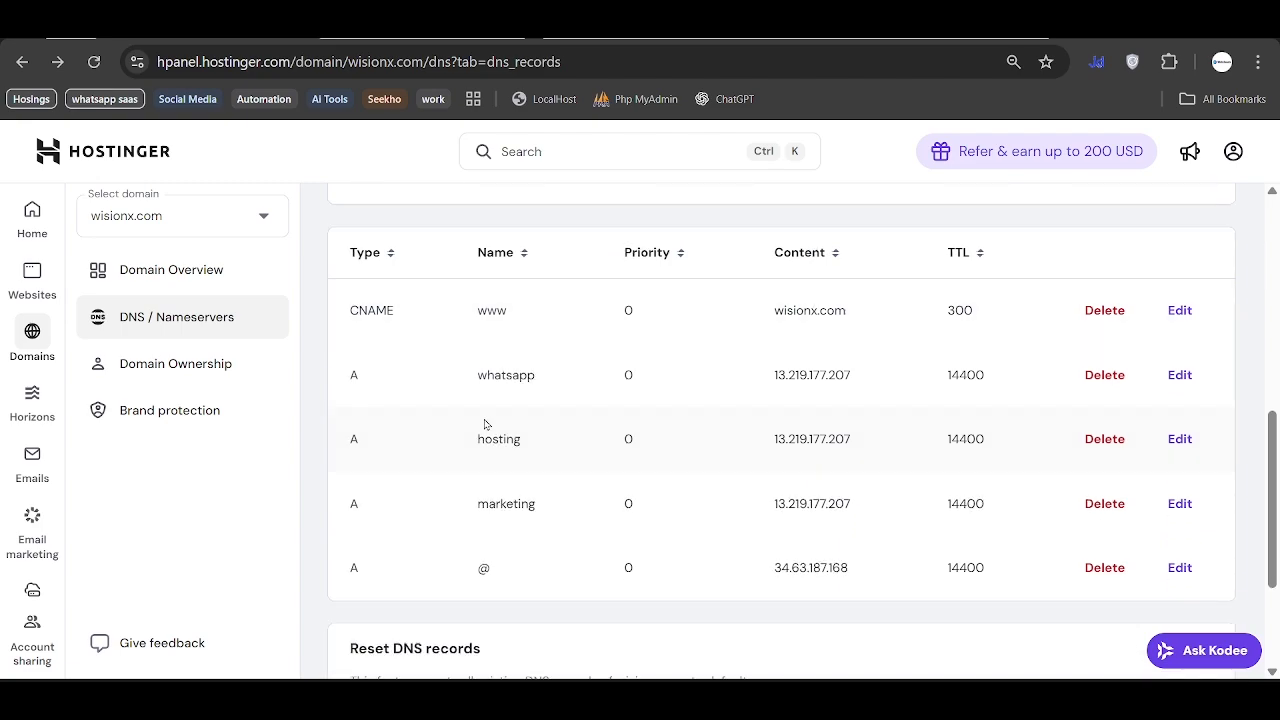
pyautogui.scroll(-1, 674, 490)
pyautogui.scroll(1, 674, 491)
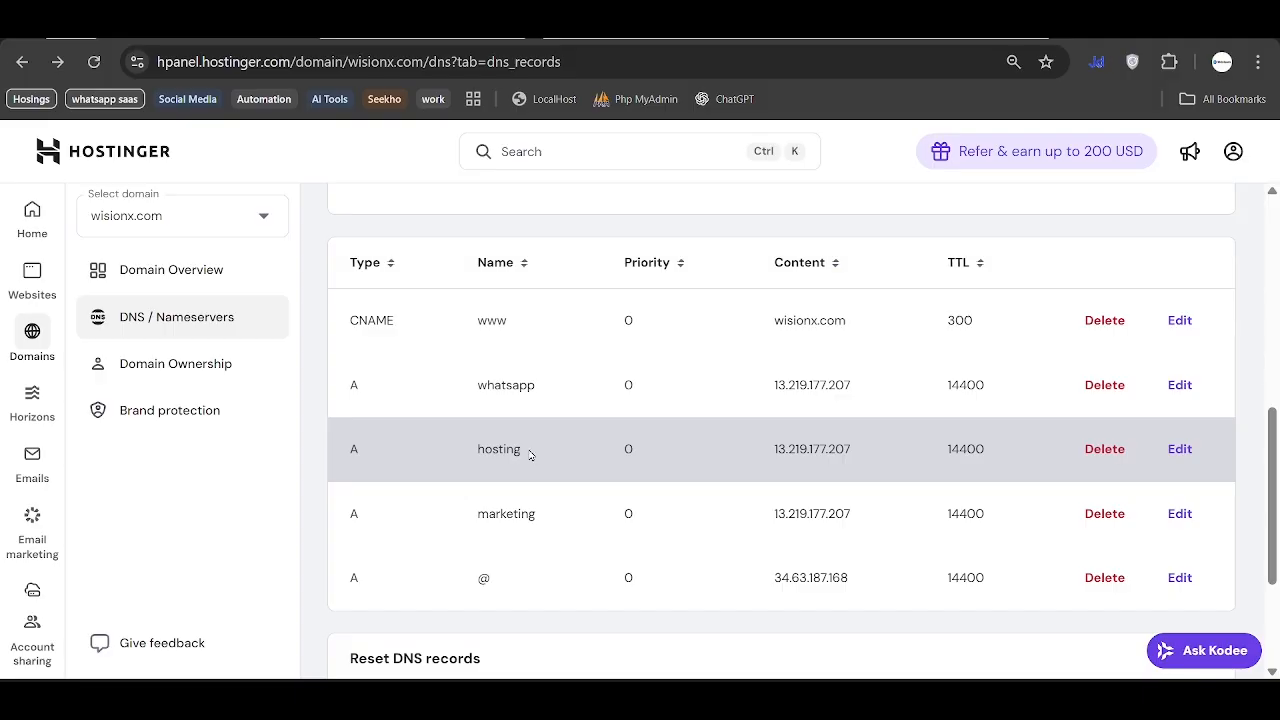
pyautogui.moveTo(528, 451); pyautogui.dragTo(477, 449)
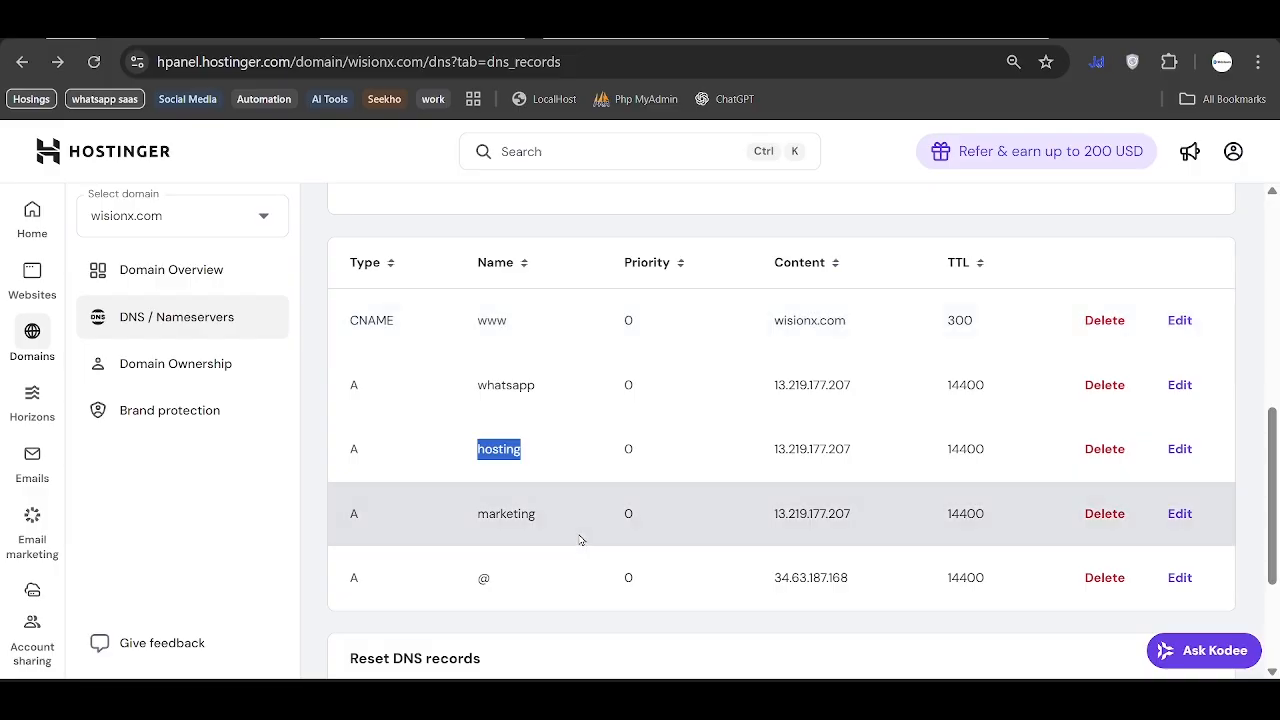
pyautogui.click(554, 457)
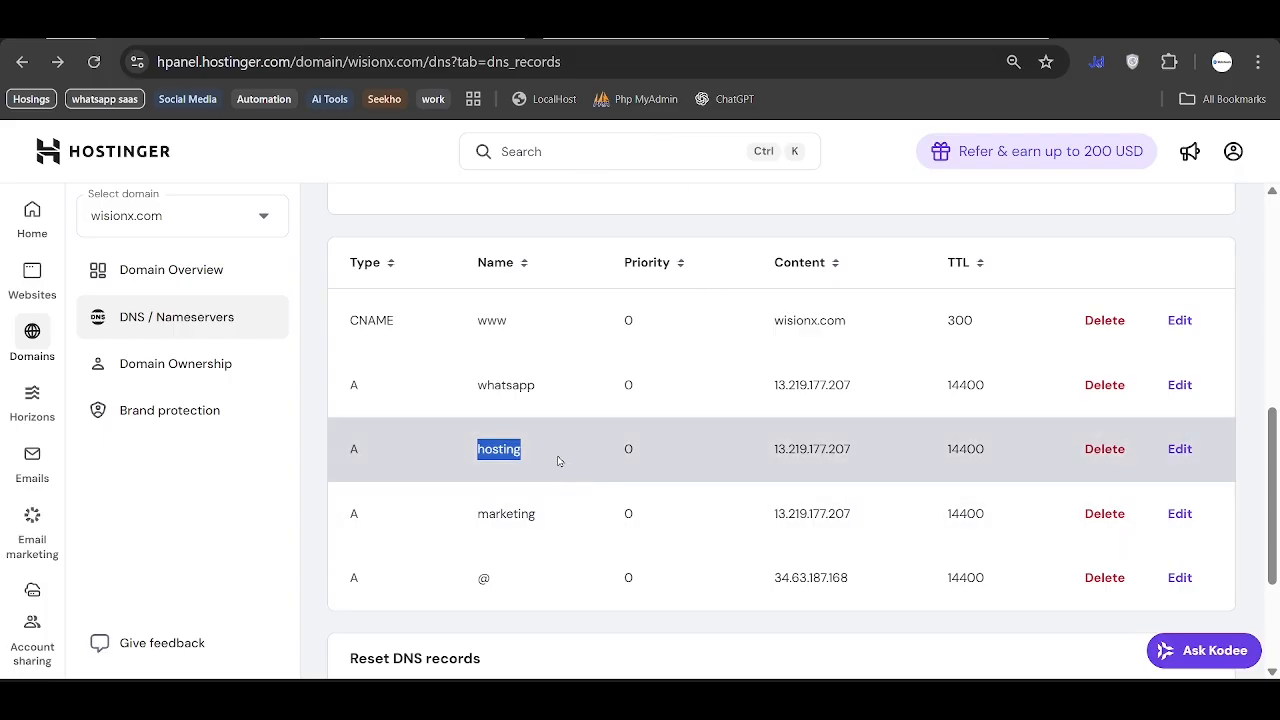
# Write out the hosting record's full subdomain, hosting.wisionx.com, as the browser address without loading it.
pyautogui.click(622, 62)
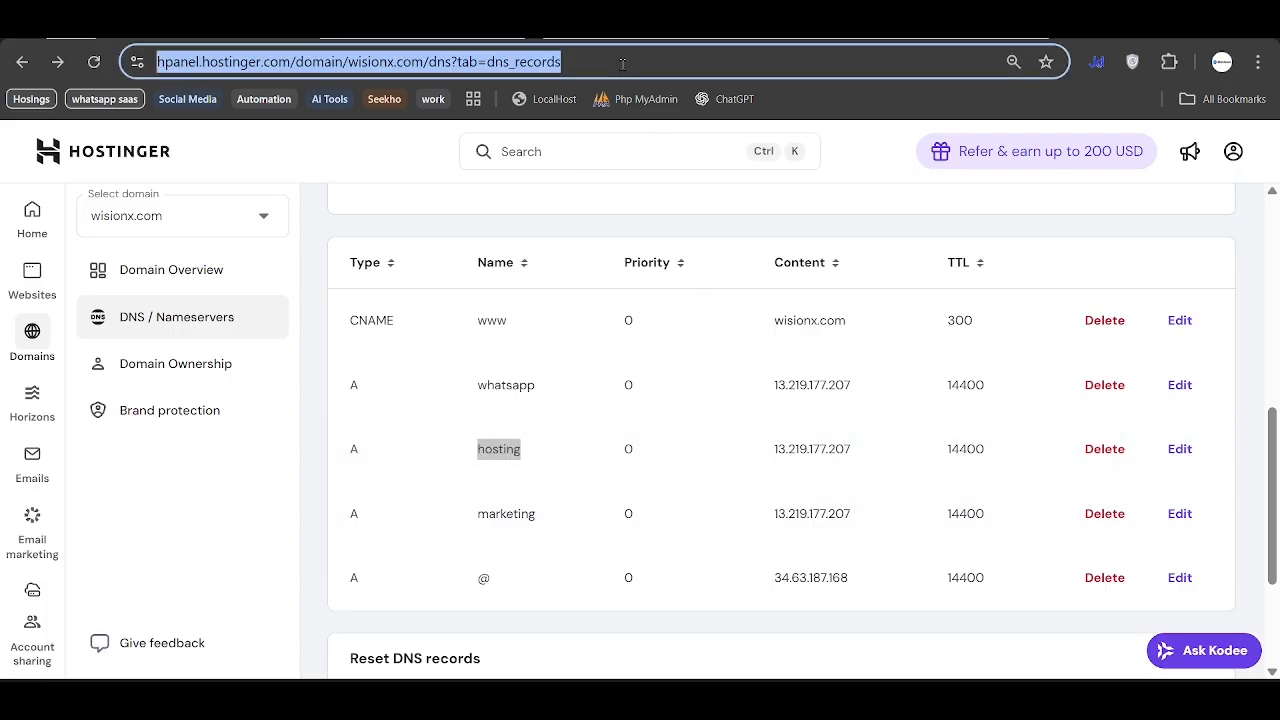
pyautogui.write('hostin')
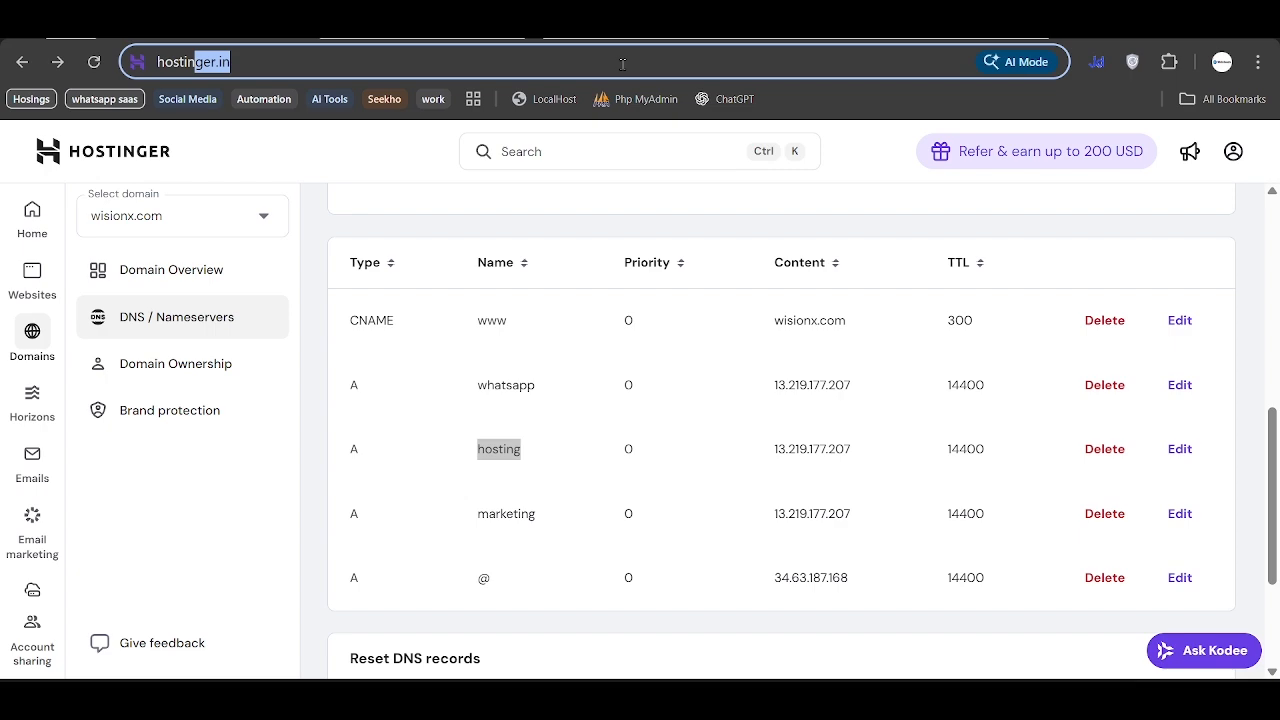
pyautogui.write('g.')
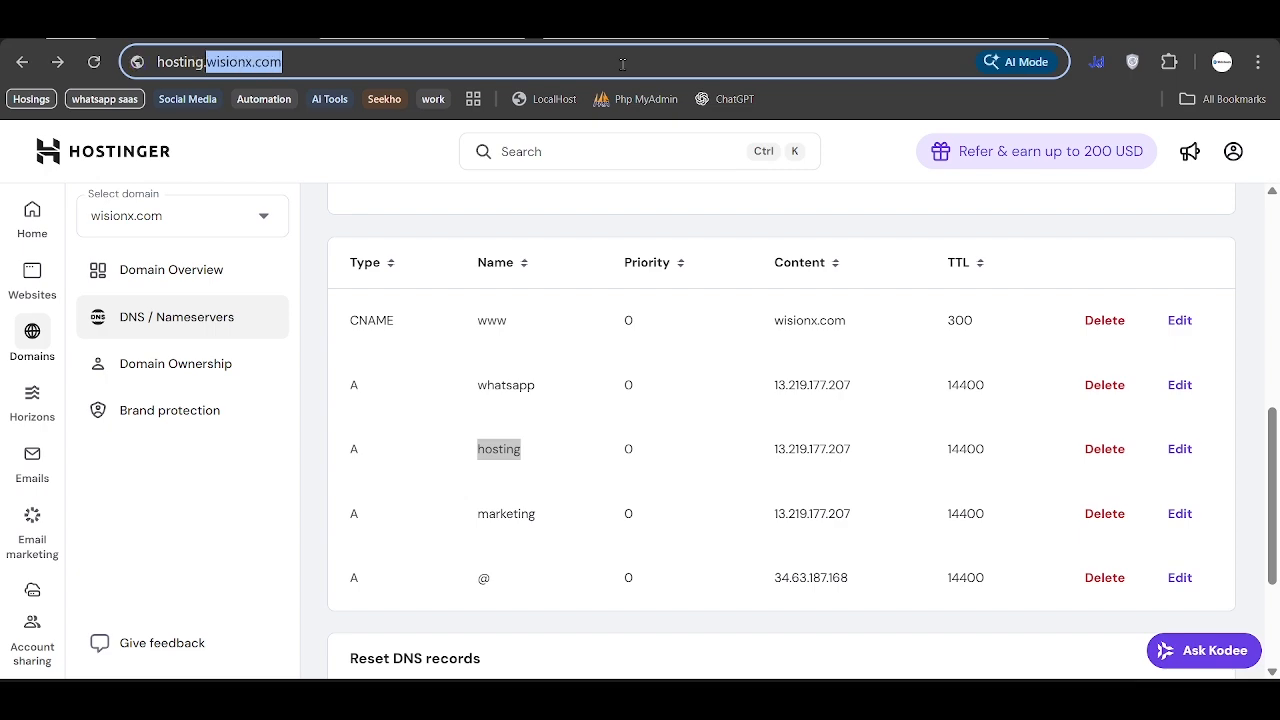
pyautogui.press('Right')
pyautogui.hotkey('ctrl', 'a')
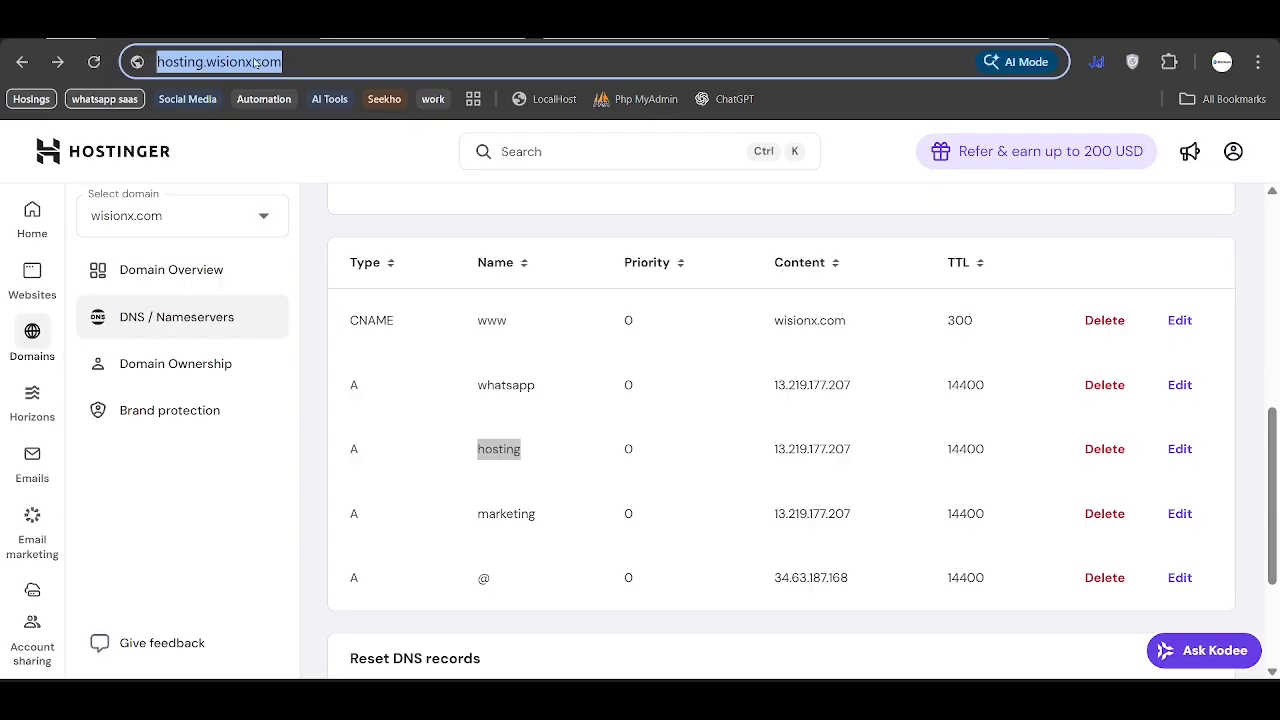
# Compare the hosting A record's name and target IP address with the server IP in the aaPanel URL.
pyautogui.click(240, 30)
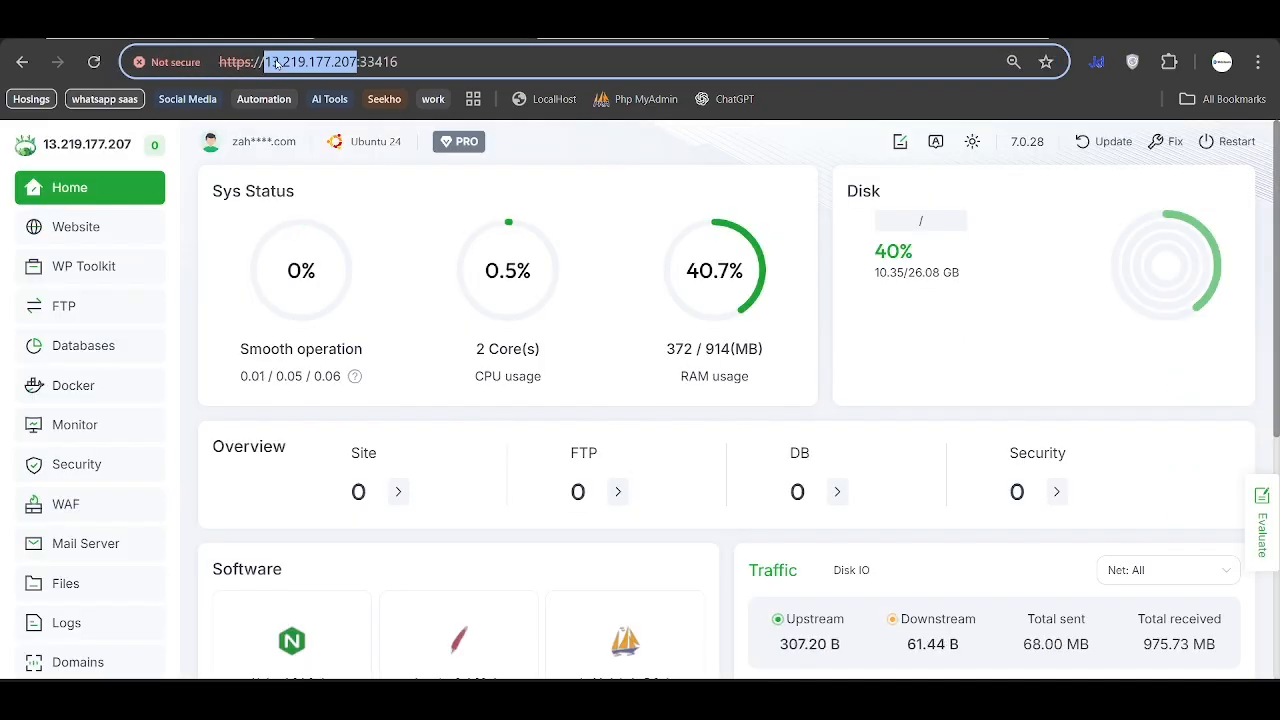
pyautogui.click(340, 30)
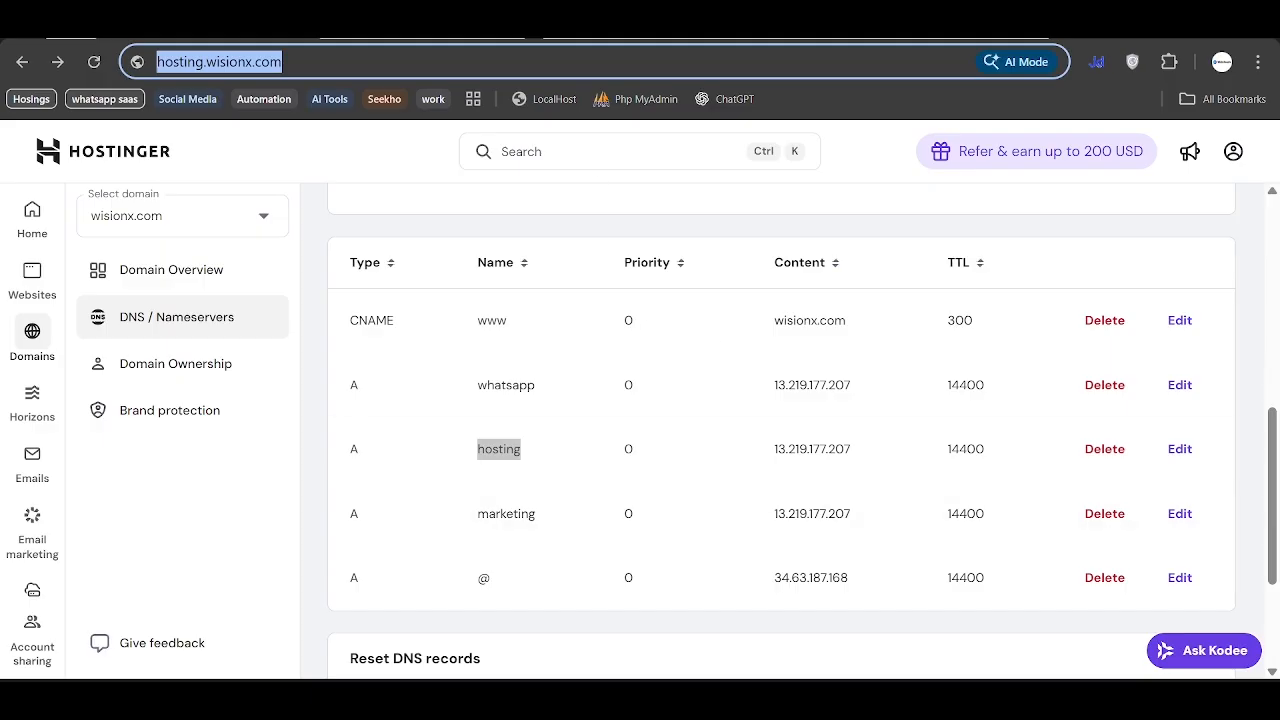
pyautogui.click(435, 30)
pyautogui.click(308, 32)
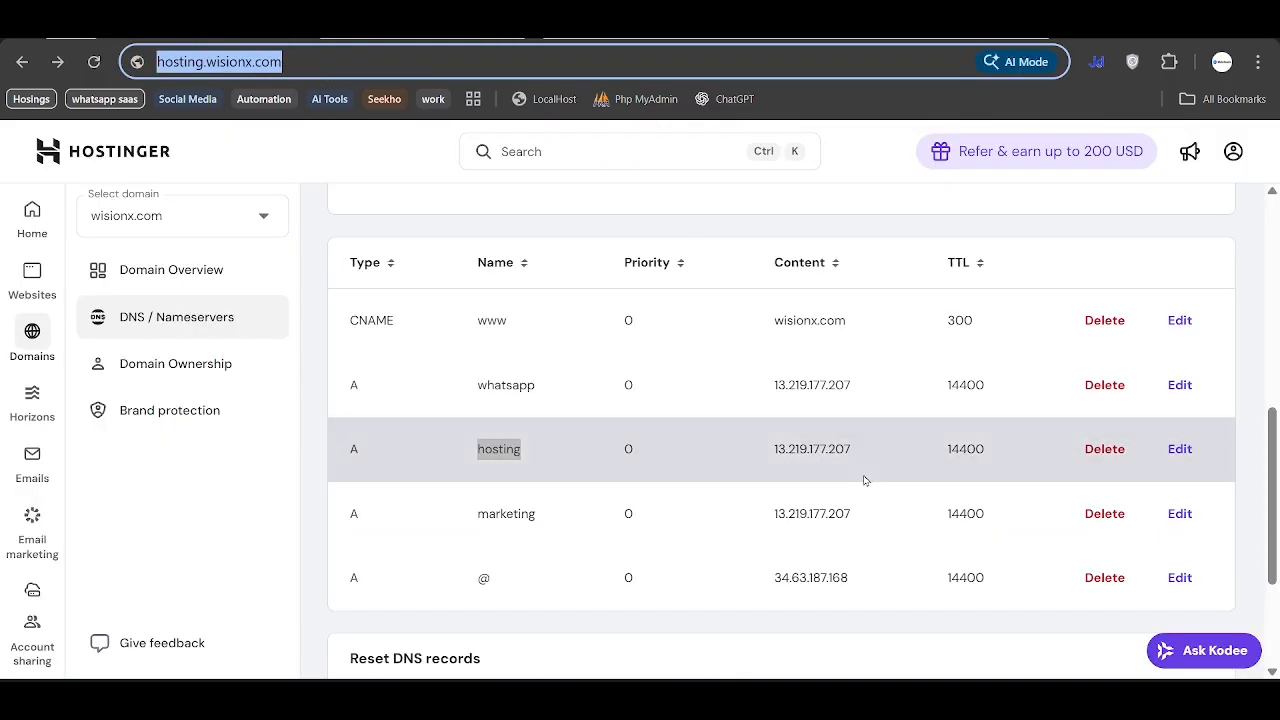
pyautogui.click(648, 451)
pyautogui.moveTo(475, 454); pyautogui.dragTo(531, 451)
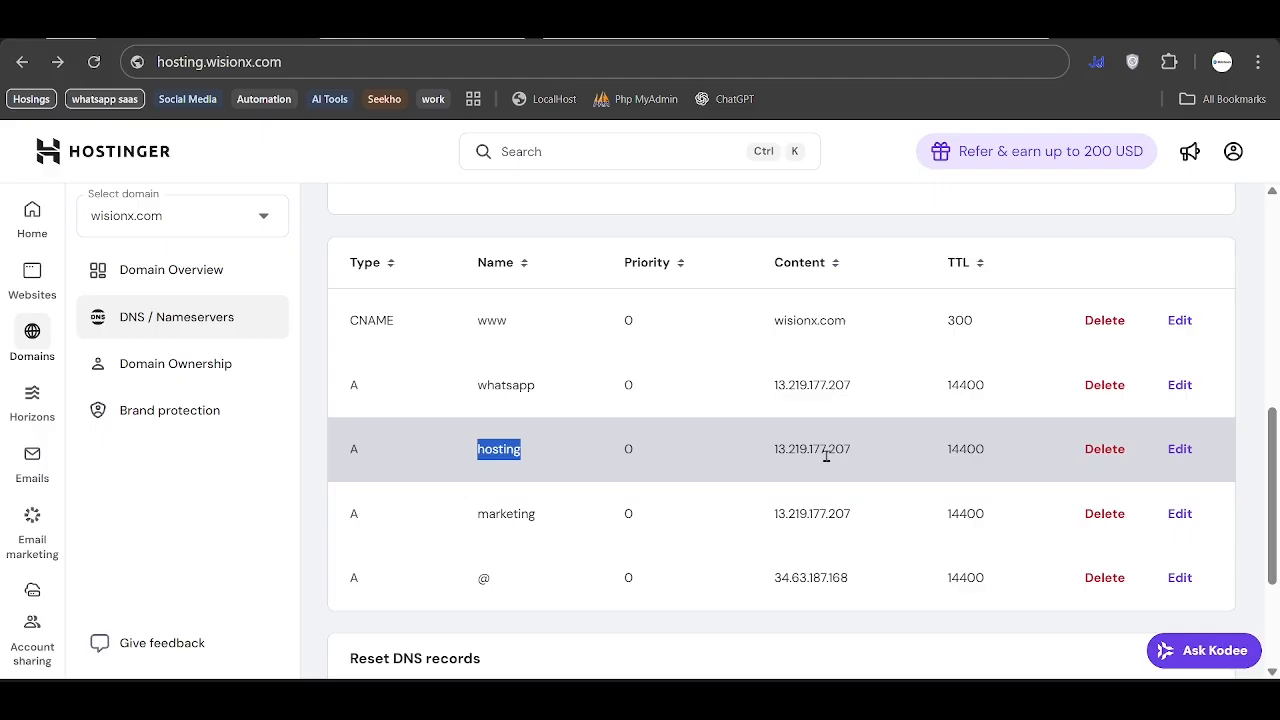
pyautogui.moveTo(780, 453); pyautogui.dragTo(936, 468)
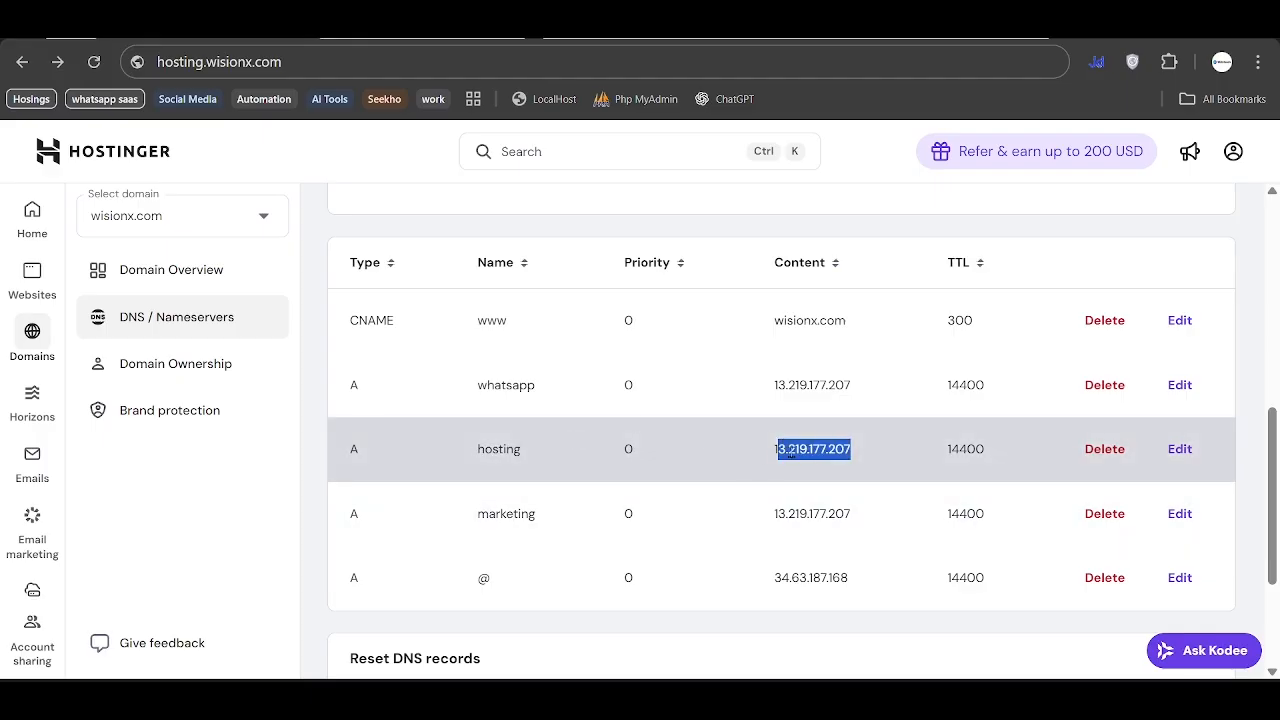
pyautogui.click(774, 451)
pyautogui.moveTo(774, 451); pyautogui.dragTo(848, 449)
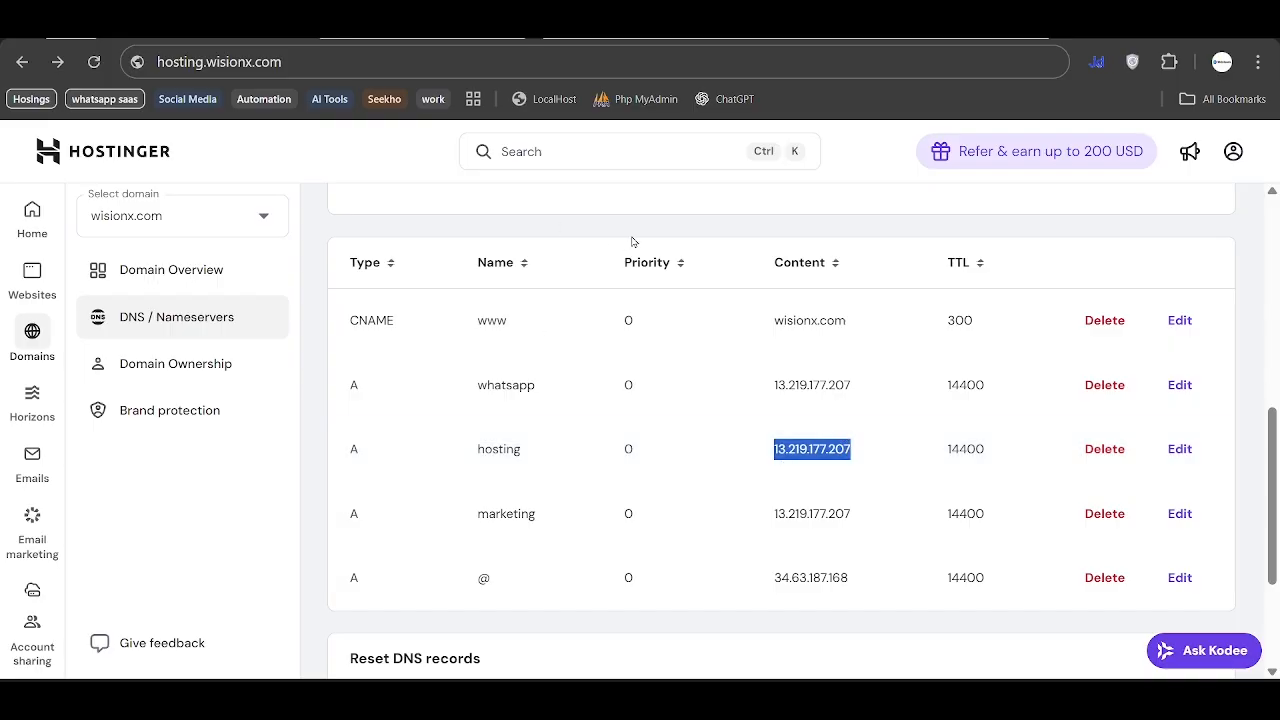
# Reload the DNS / Nameservers page, then switch to aaPanel and open its global settings.
pyautogui.click(163, 334)
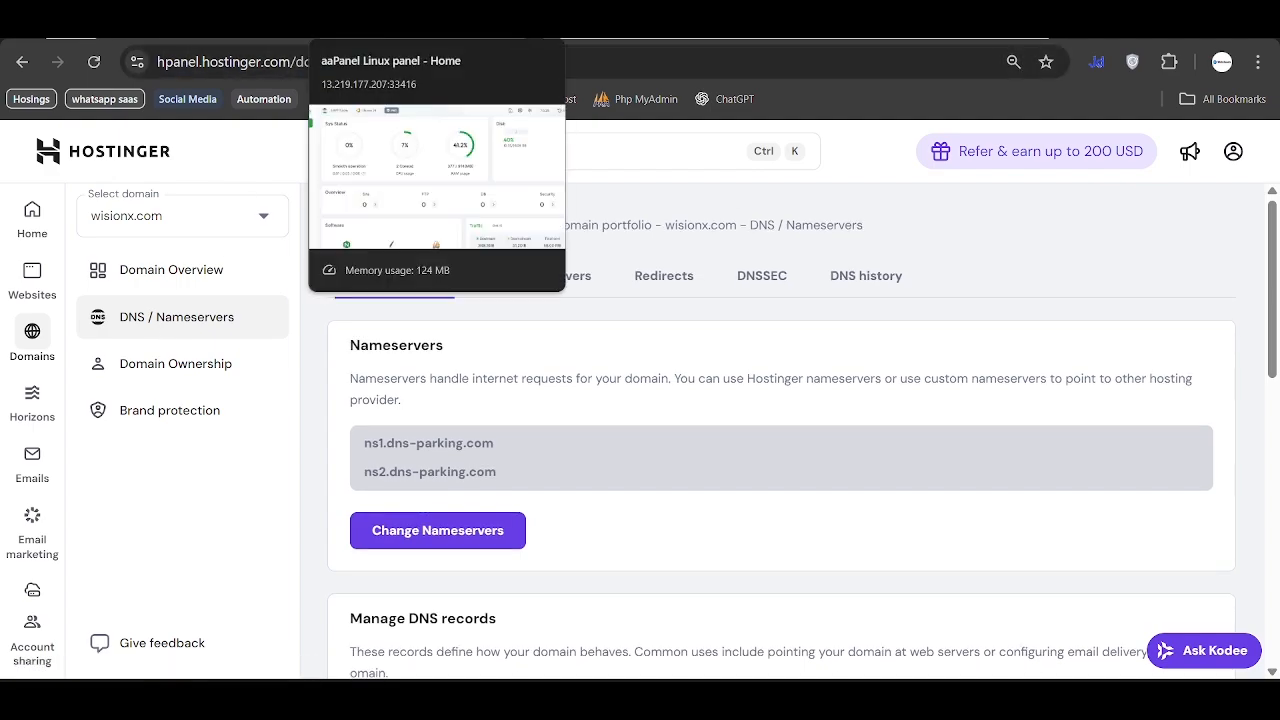
pyautogui.click(424, 29)
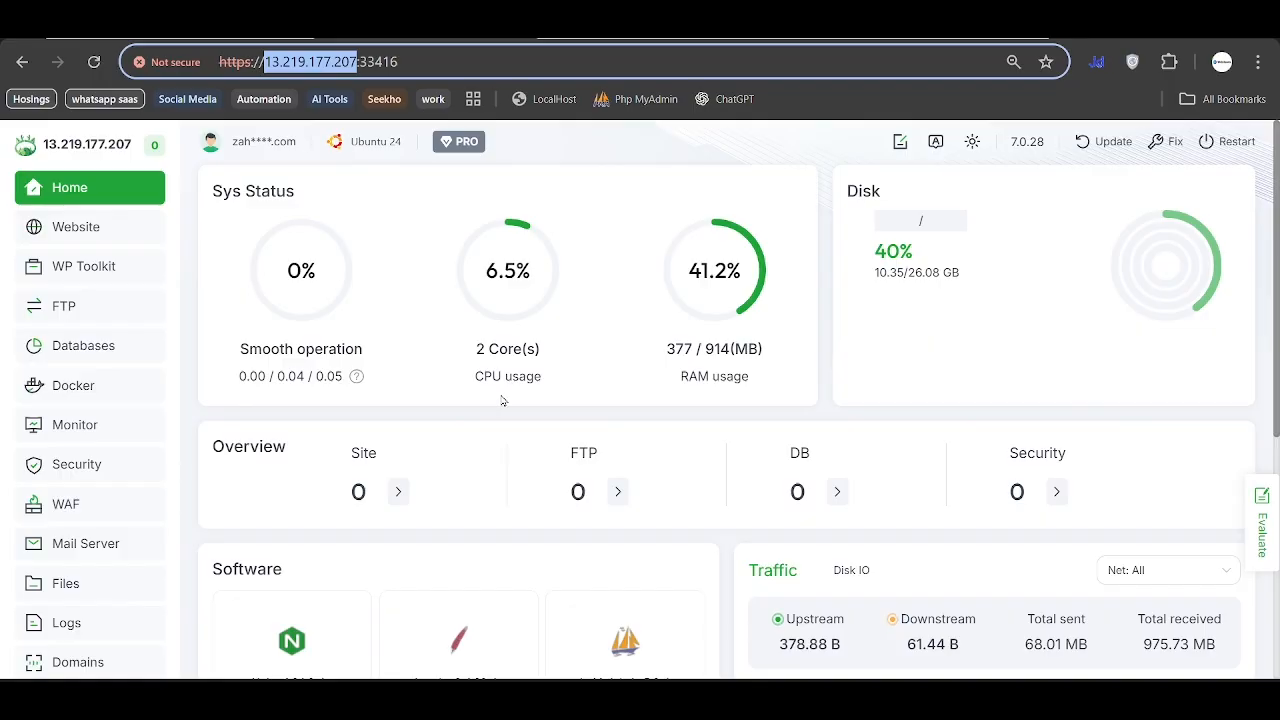
pyautogui.scroll(-4, 504, 400)
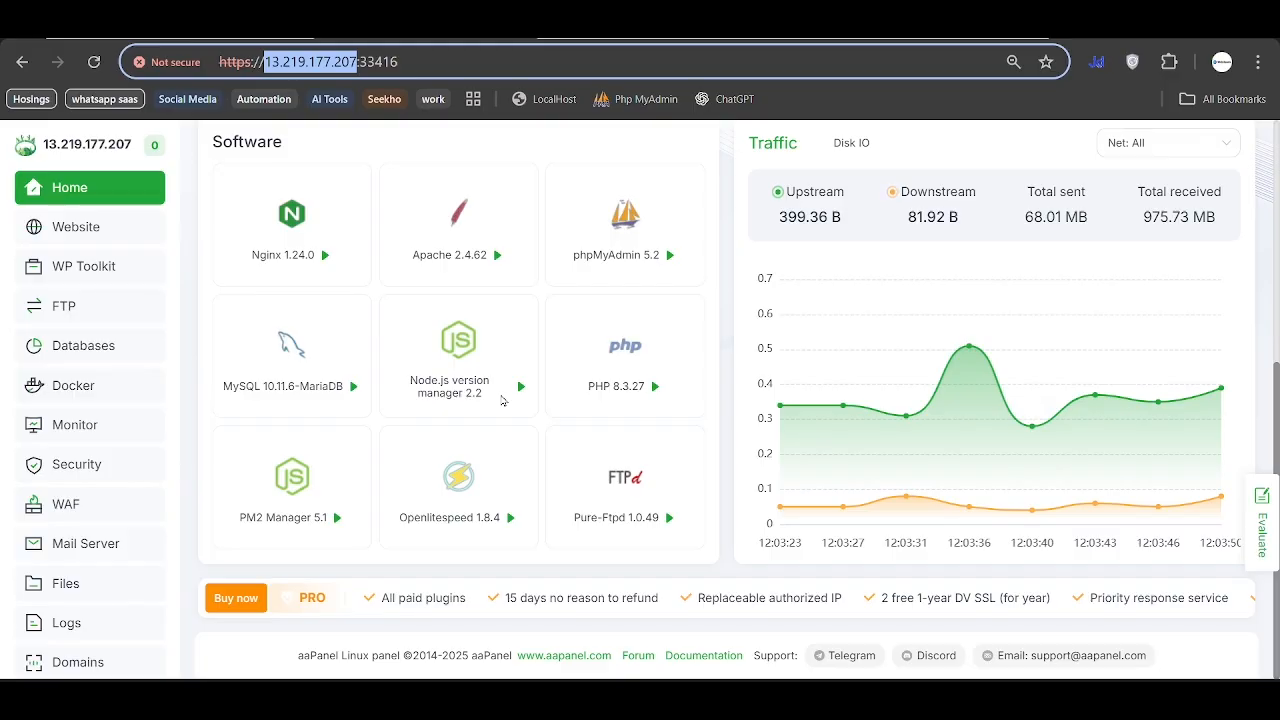
pyautogui.scroll(-3, 76, 655)
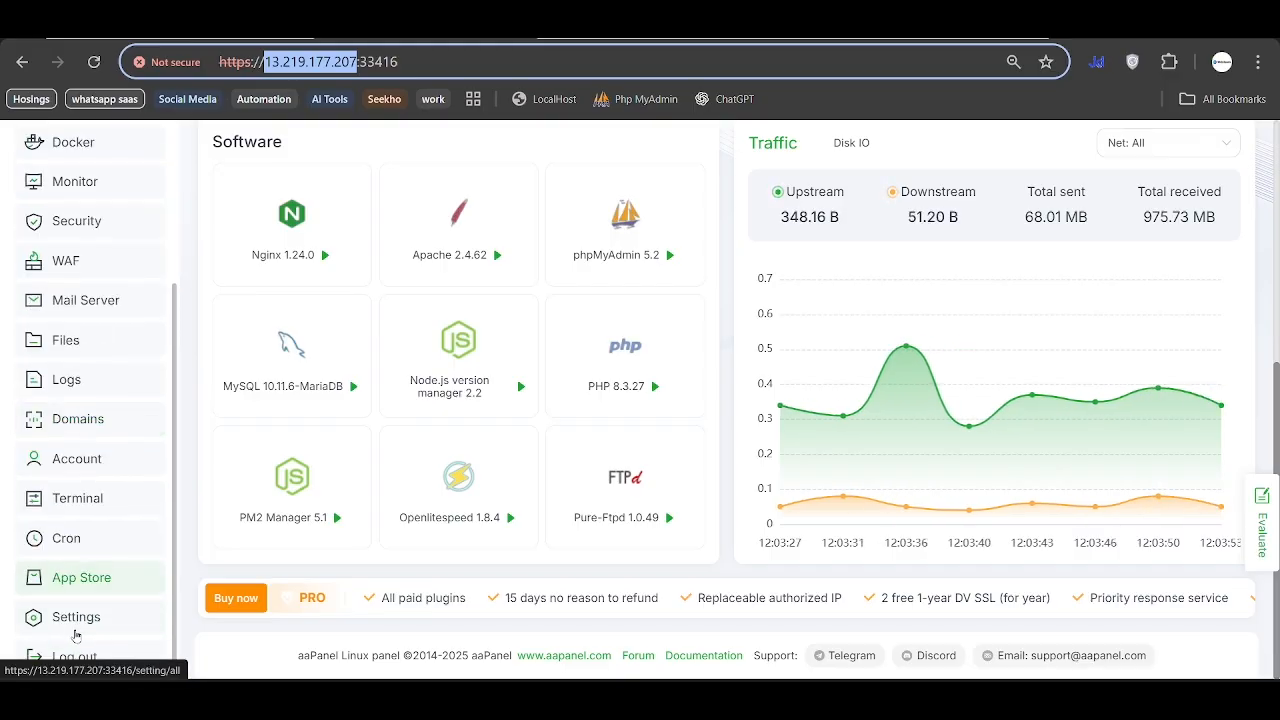
pyautogui.click(72, 620)
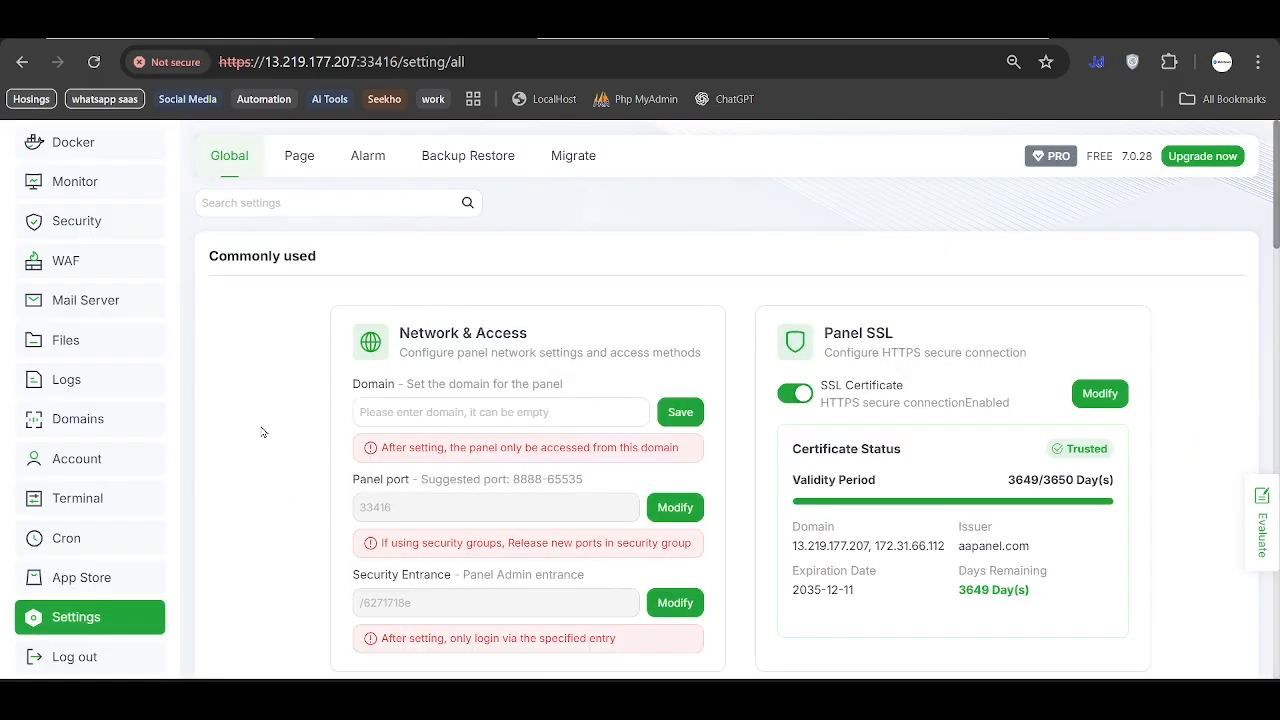
# Examine the Network & Access and Panel SSL sections of the commonly used panel settings.
pyautogui.scroll(-1, 343, 305)
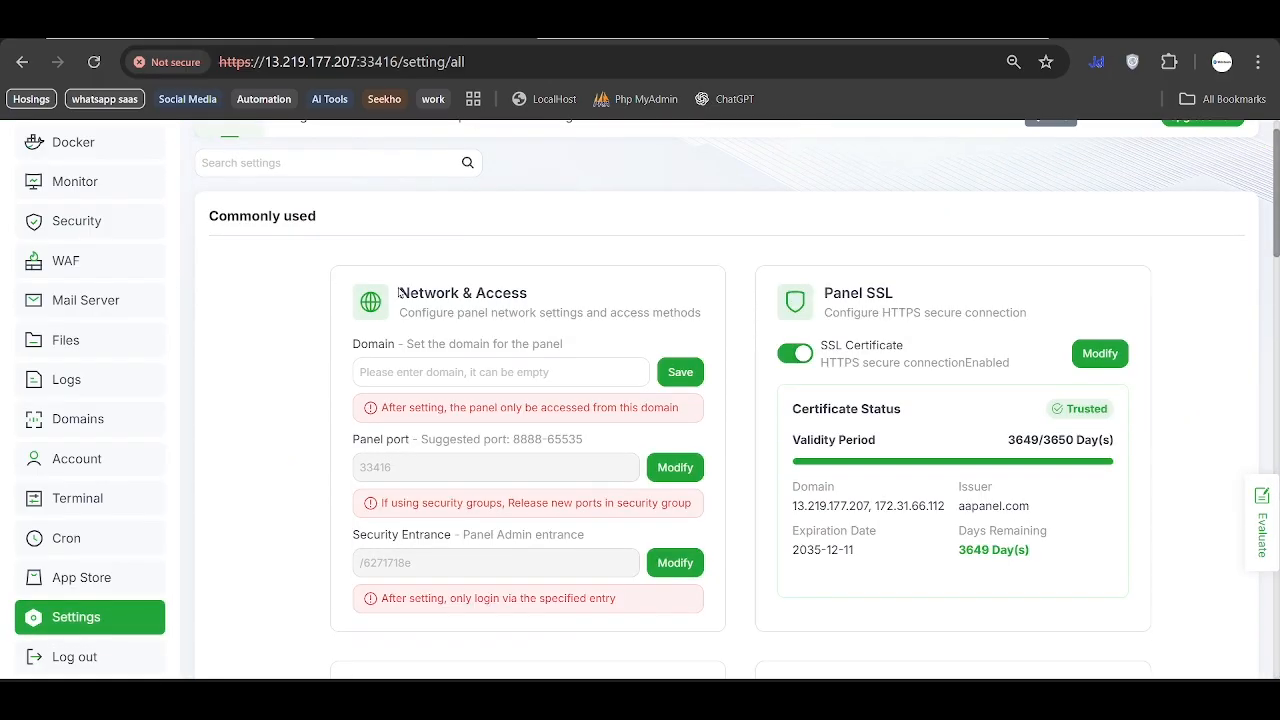
pyautogui.moveTo(398, 292); pyautogui.dragTo(530, 294)
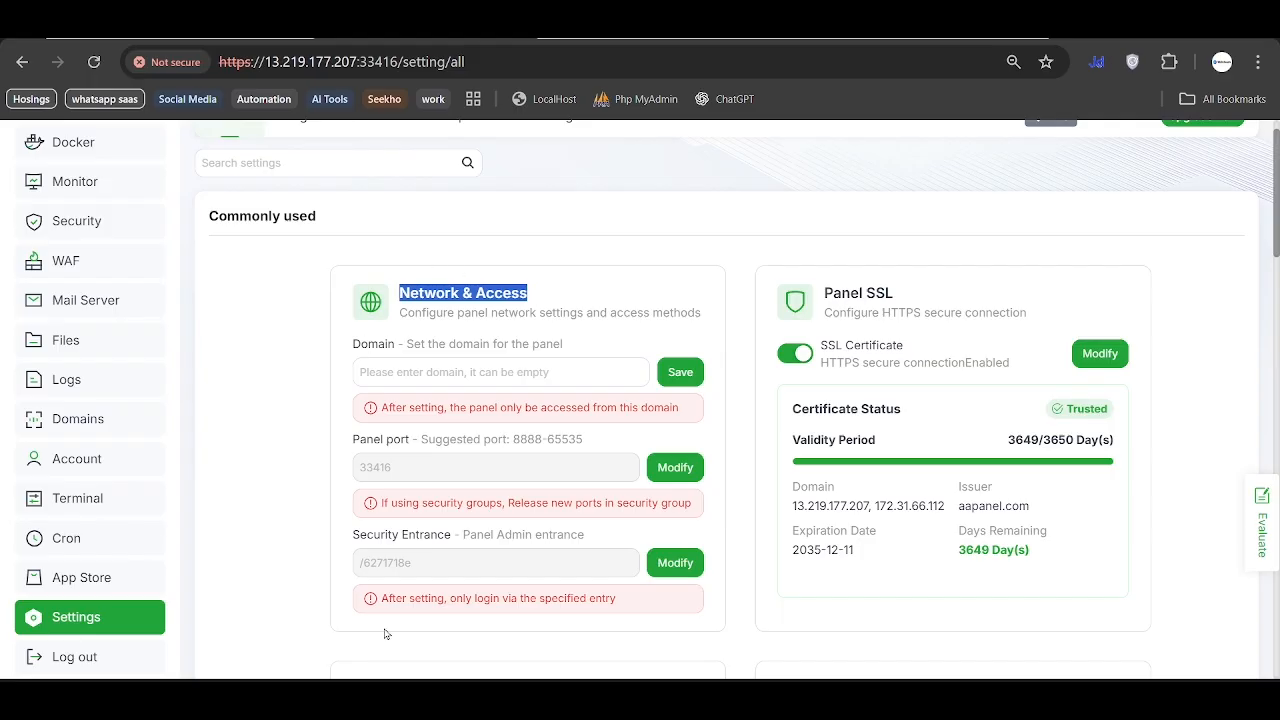
pyautogui.scroll(1, 520, 330)
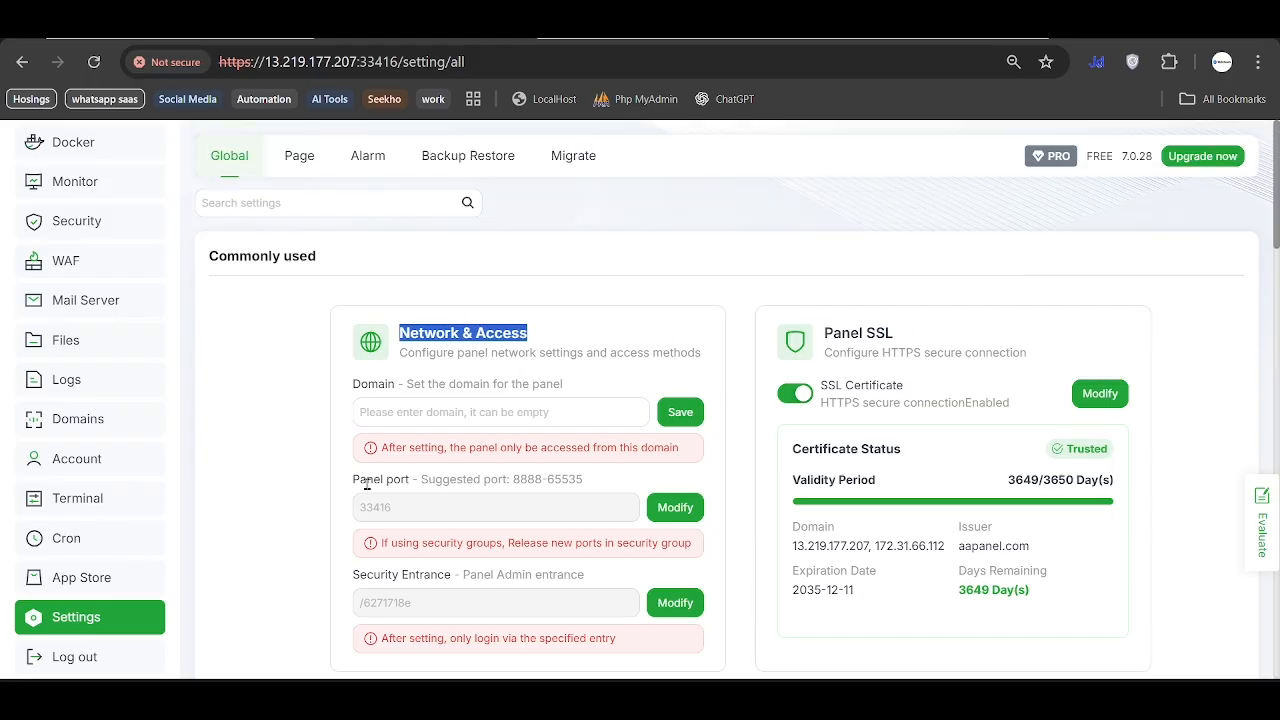
pyautogui.scroll(-3, 521, 505)
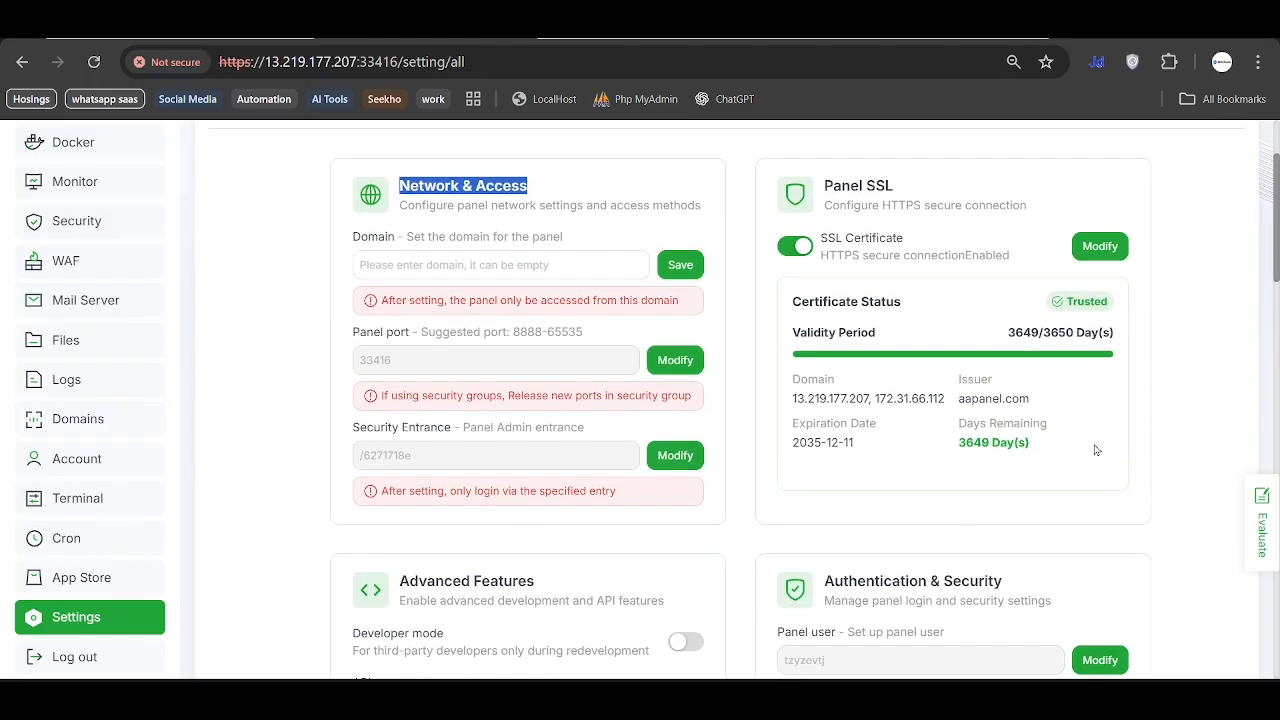
pyautogui.scroll(-4, 939, 437)
pyautogui.scroll(7, 409, 449)
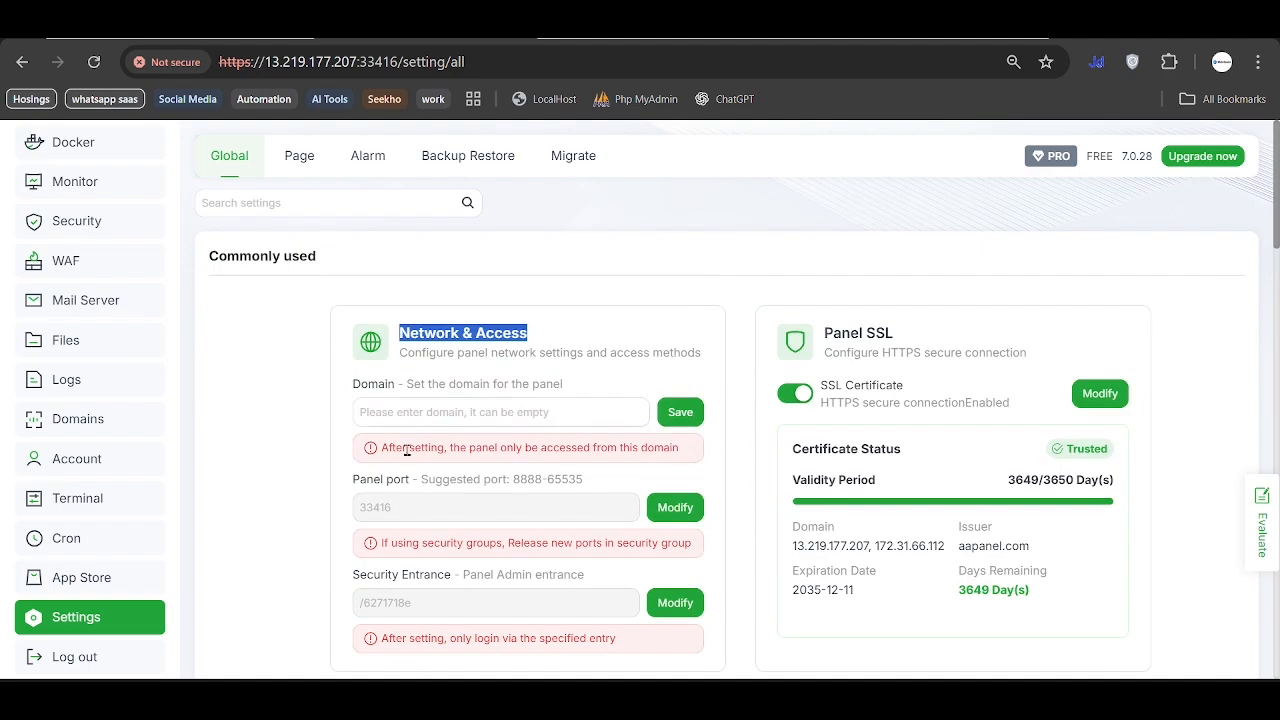
# Examine the panel's Domain setting under Network & Access and look through the remaining global settings.
pyautogui.click(492, 413)
pyautogui.hotkey('ctrl', '+')
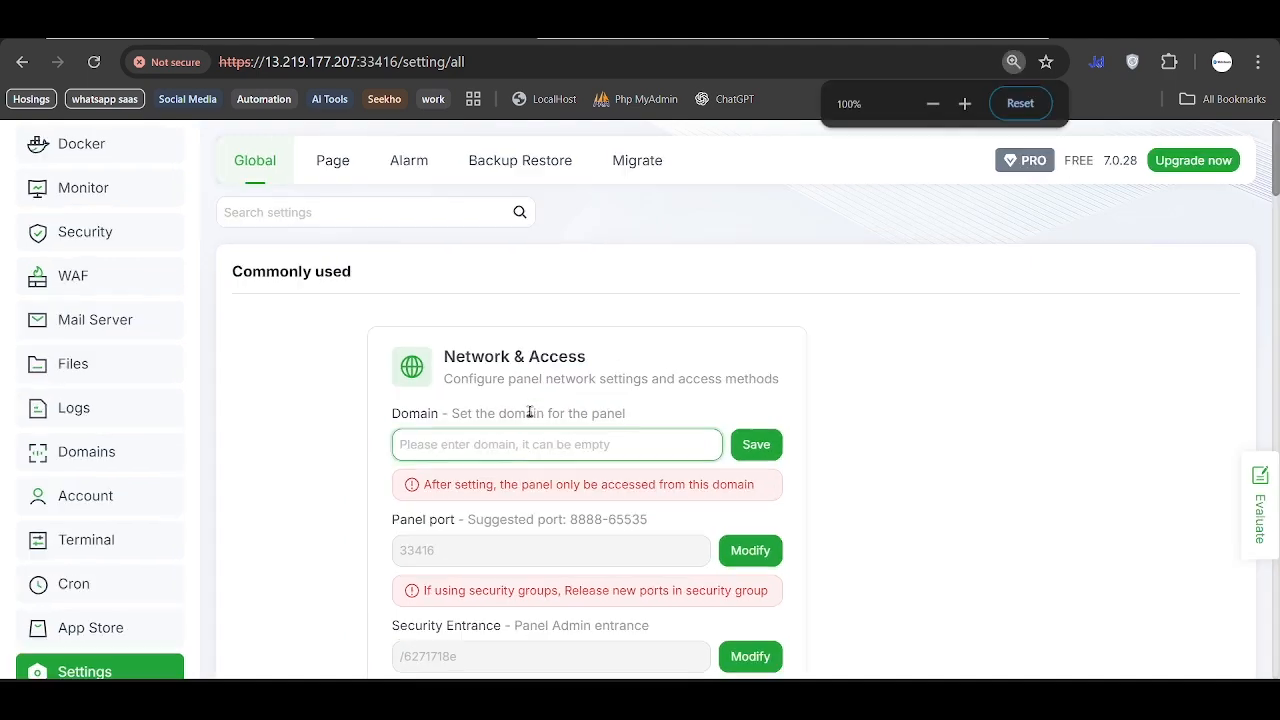
pyautogui.scroll(-1, 529, 413)
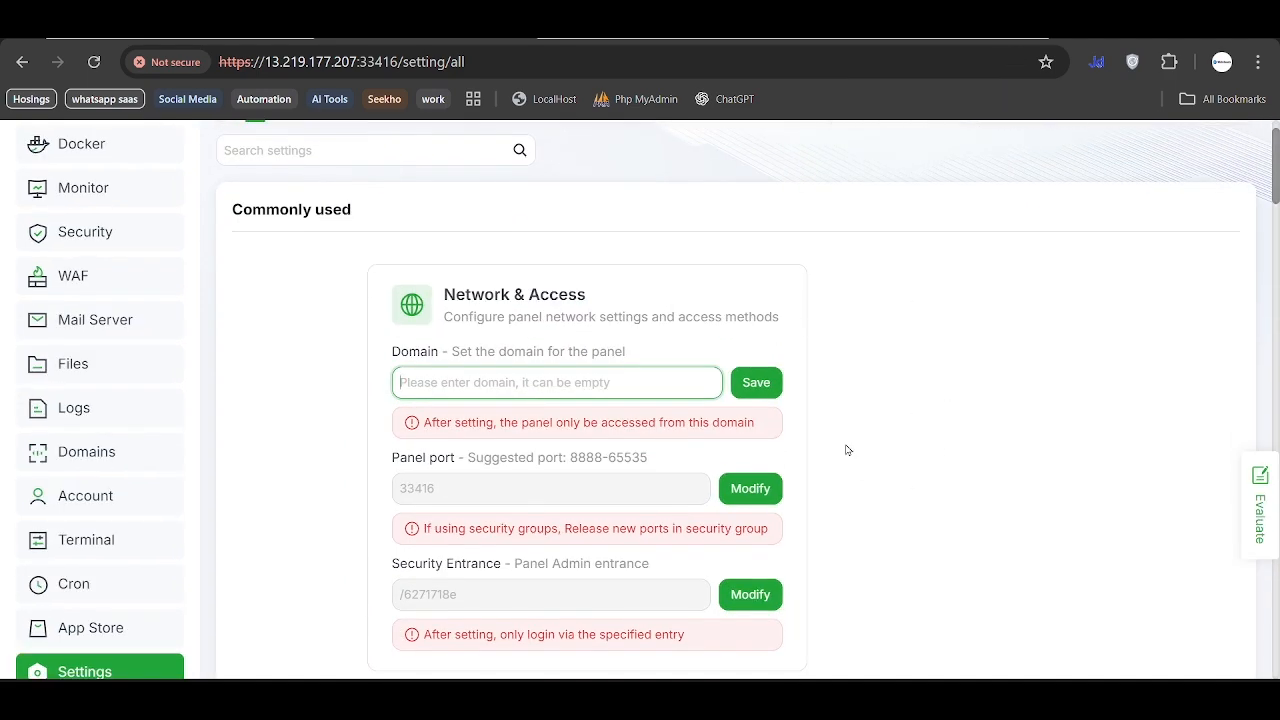
pyautogui.scroll(-3, 836, 516)
pyautogui.scroll(-10, 836, 516)
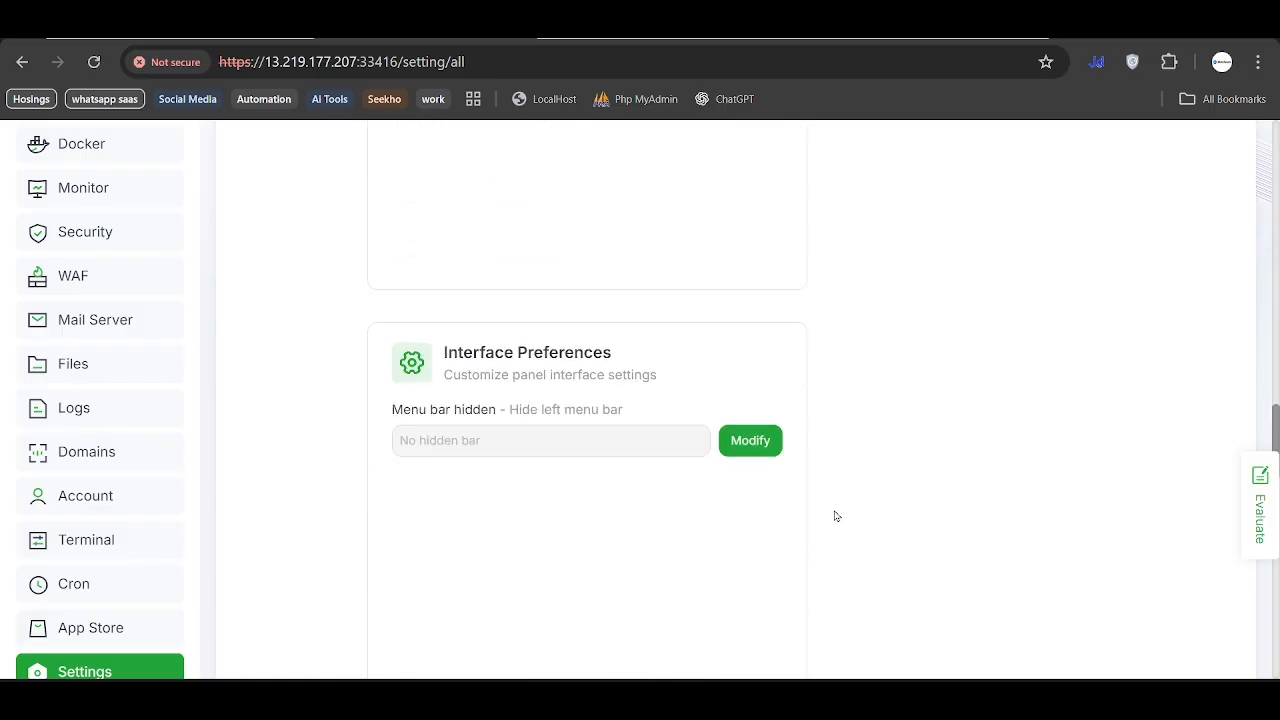
pyautogui.scroll(6, 836, 516)
pyautogui.scroll(8, 836, 516)
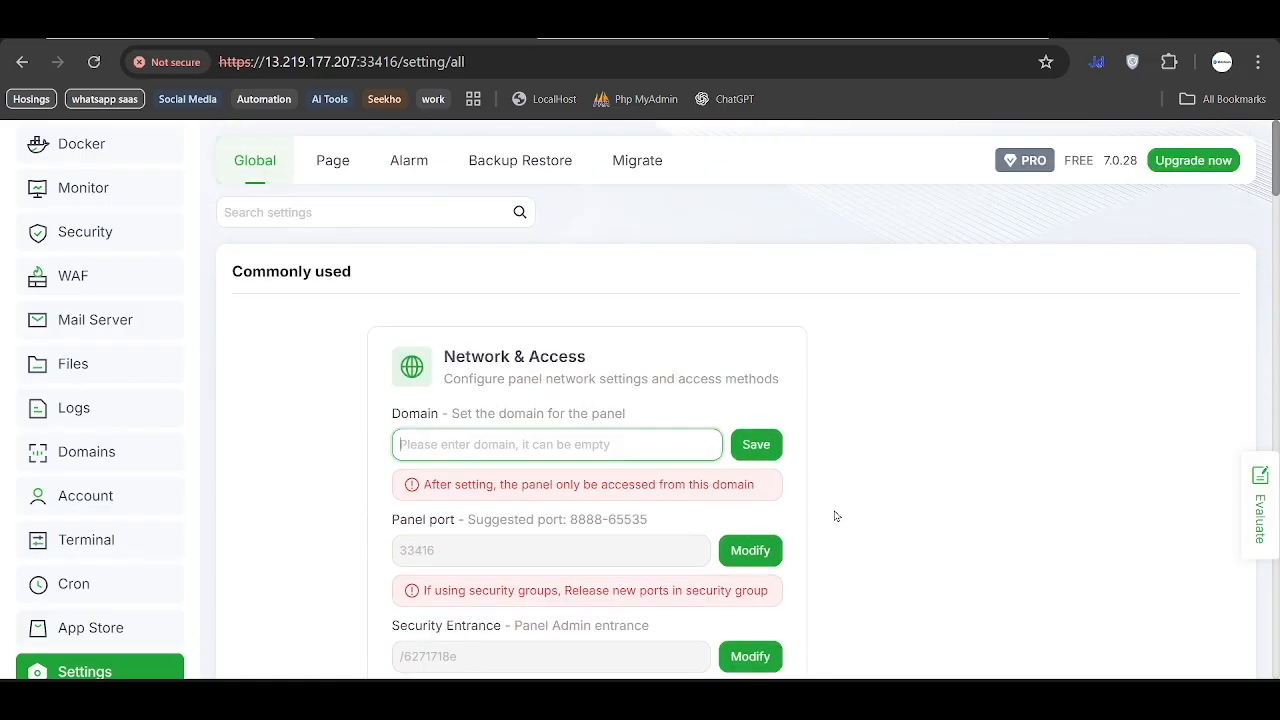
pyautogui.hotkey('ctrl', '-')
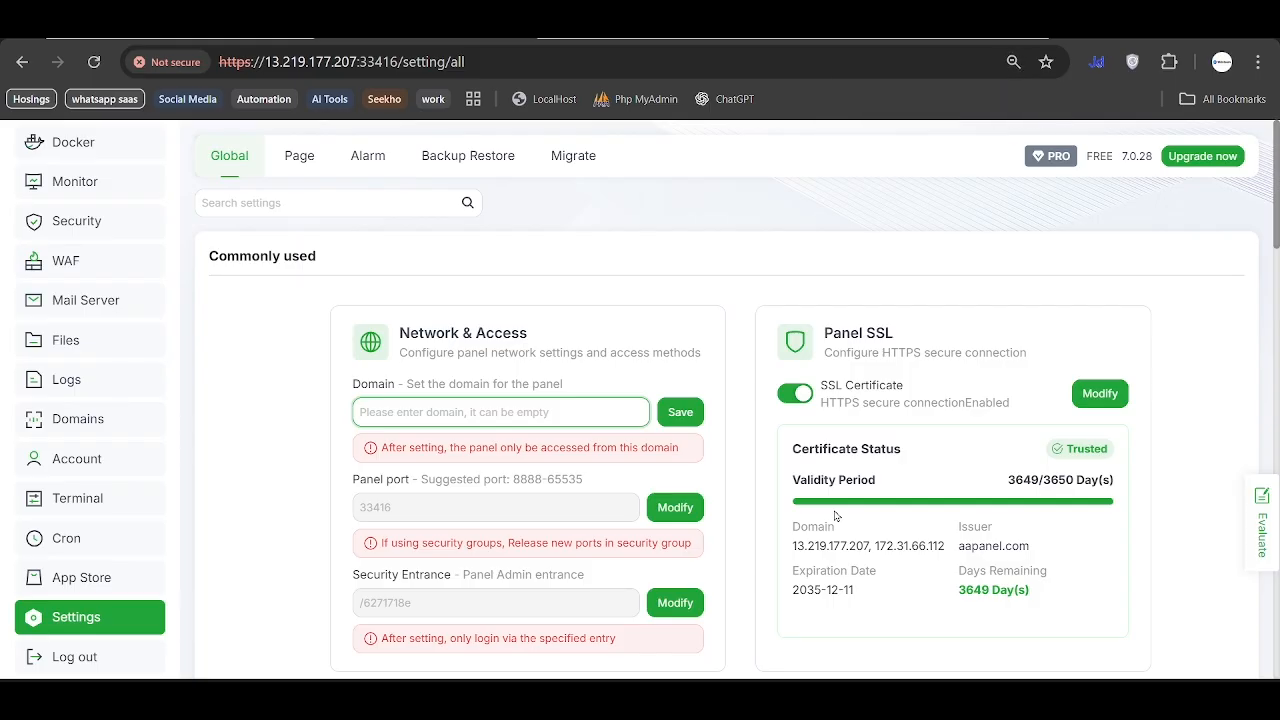
pyautogui.click(305, 357)
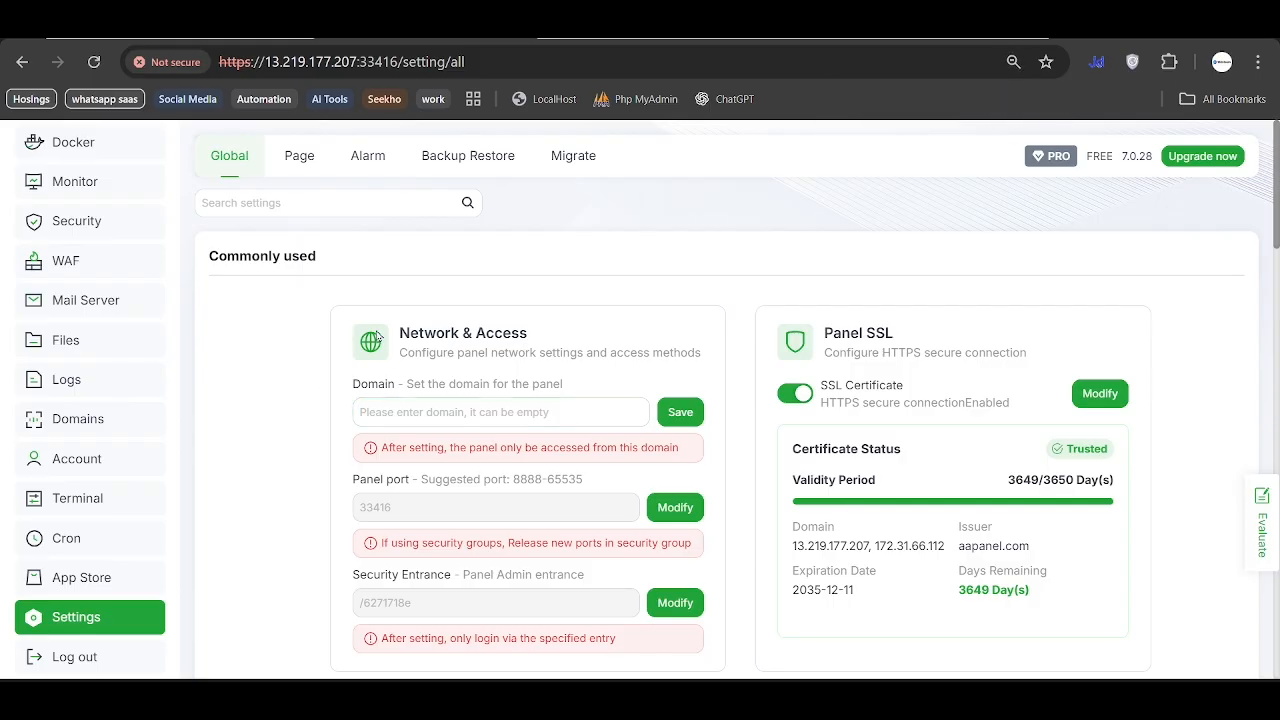
pyautogui.click(464, 418)
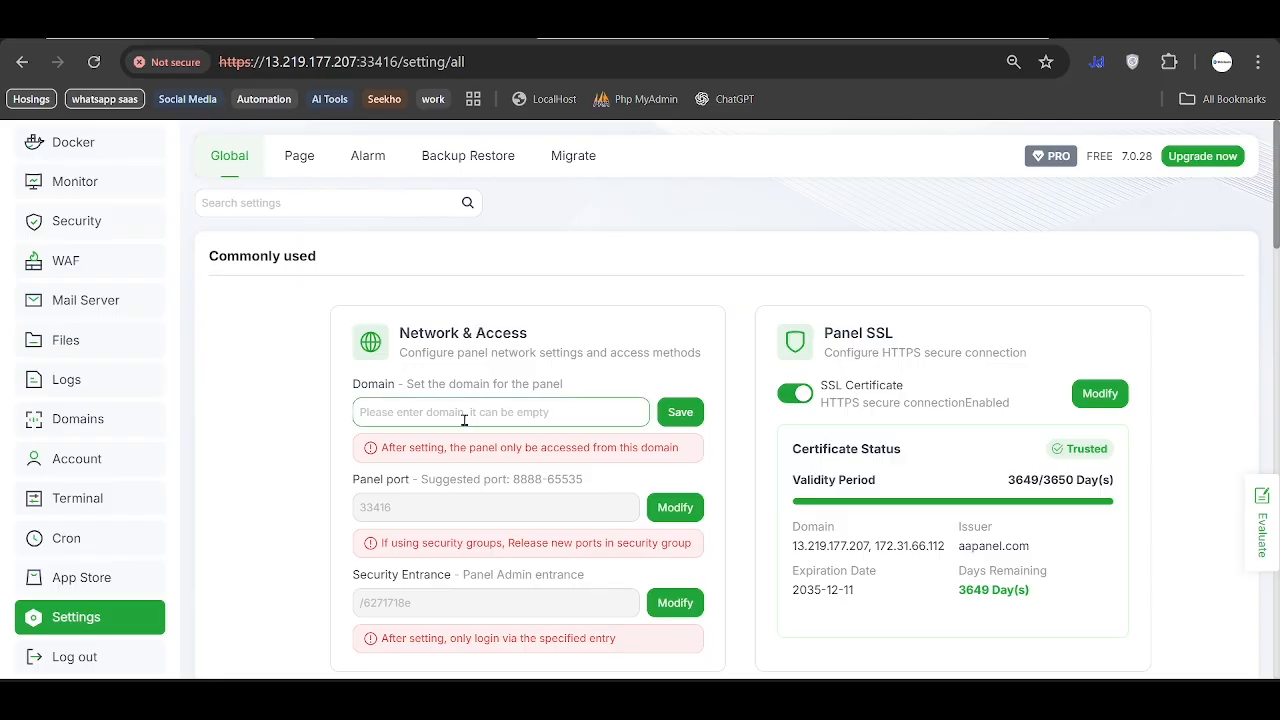
pyautogui.click(590, 344)
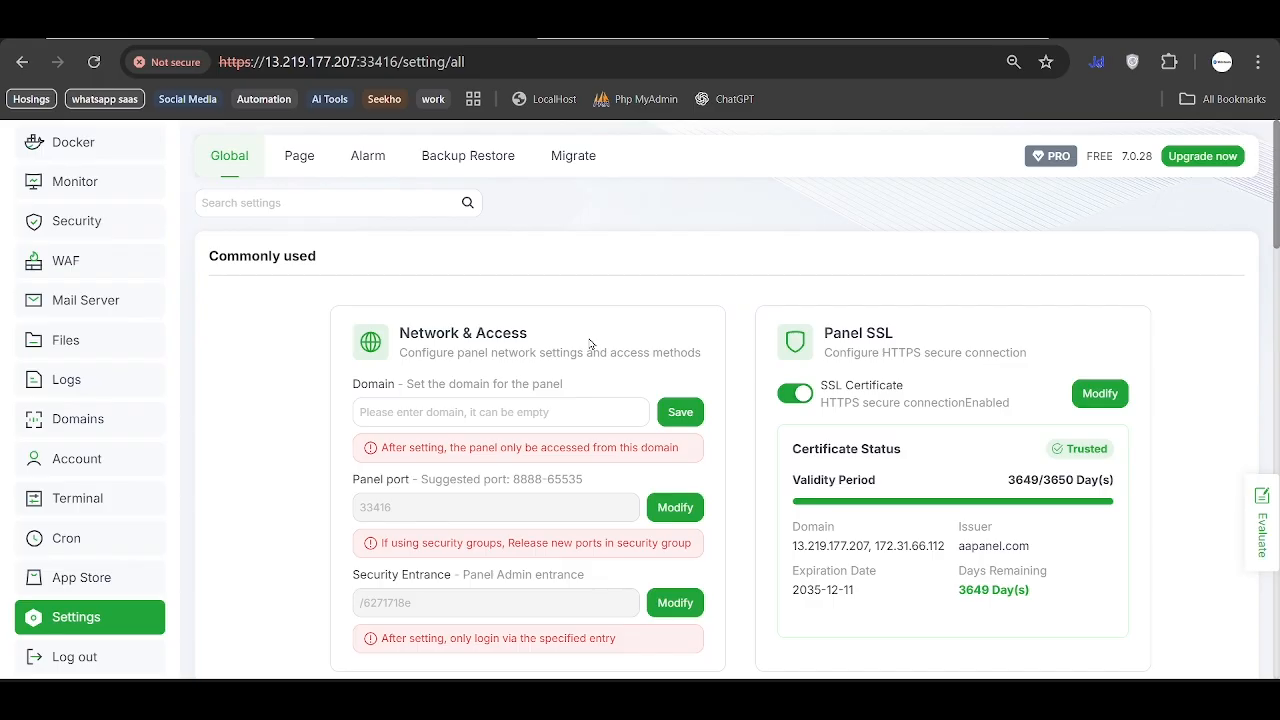
# Set the panel's domain to hosting.wisionx.com under Network & Access and save it.
pyautogui.click(459, 416)
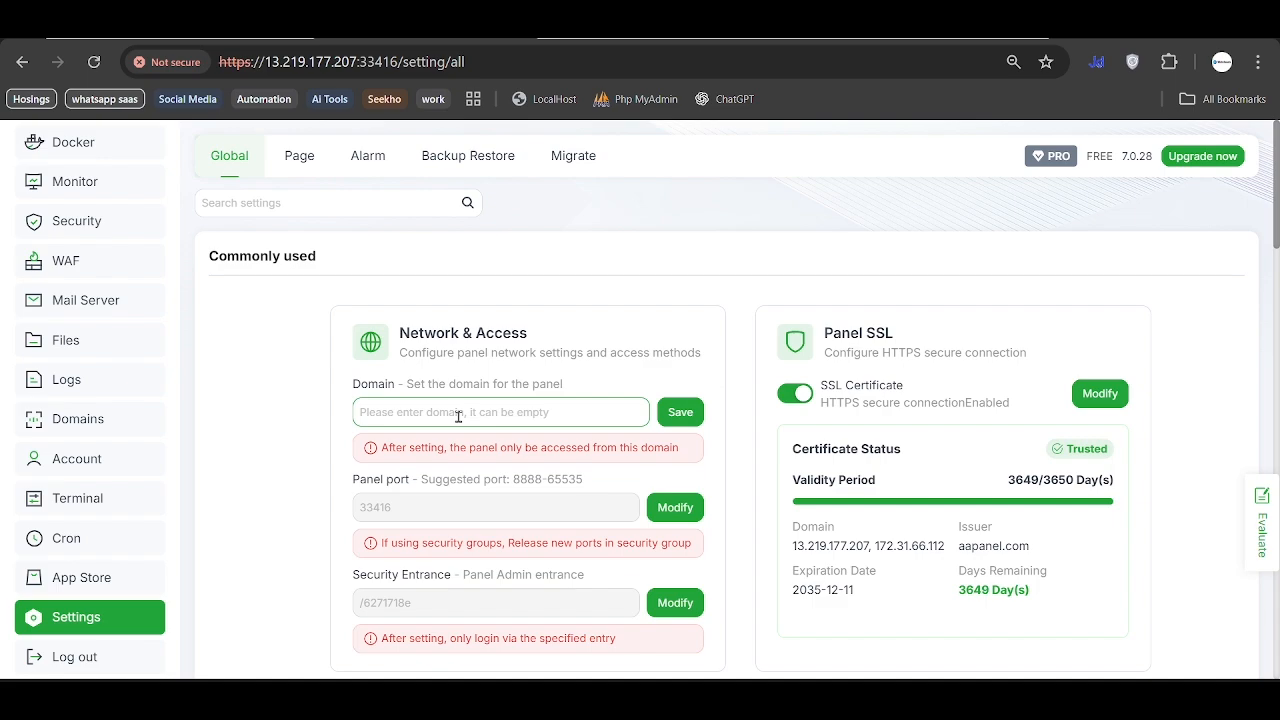
pyautogui.click(438, 414)
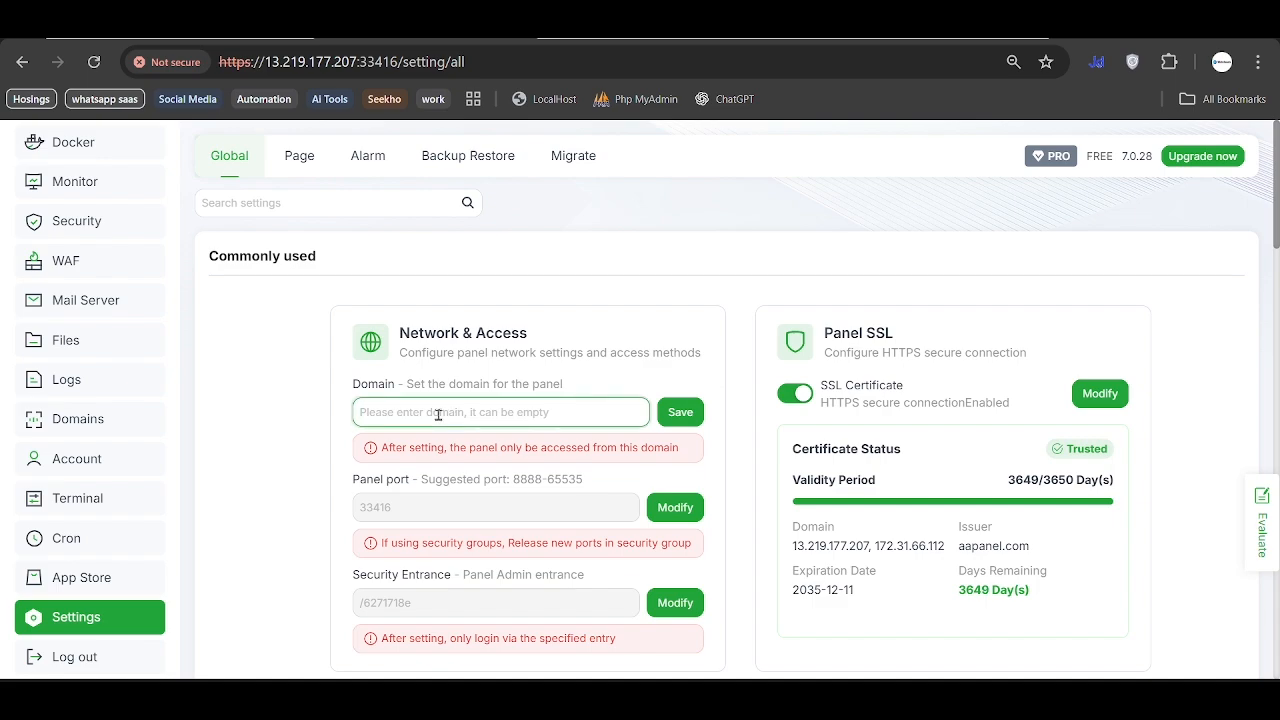
pyautogui.press('super+v')
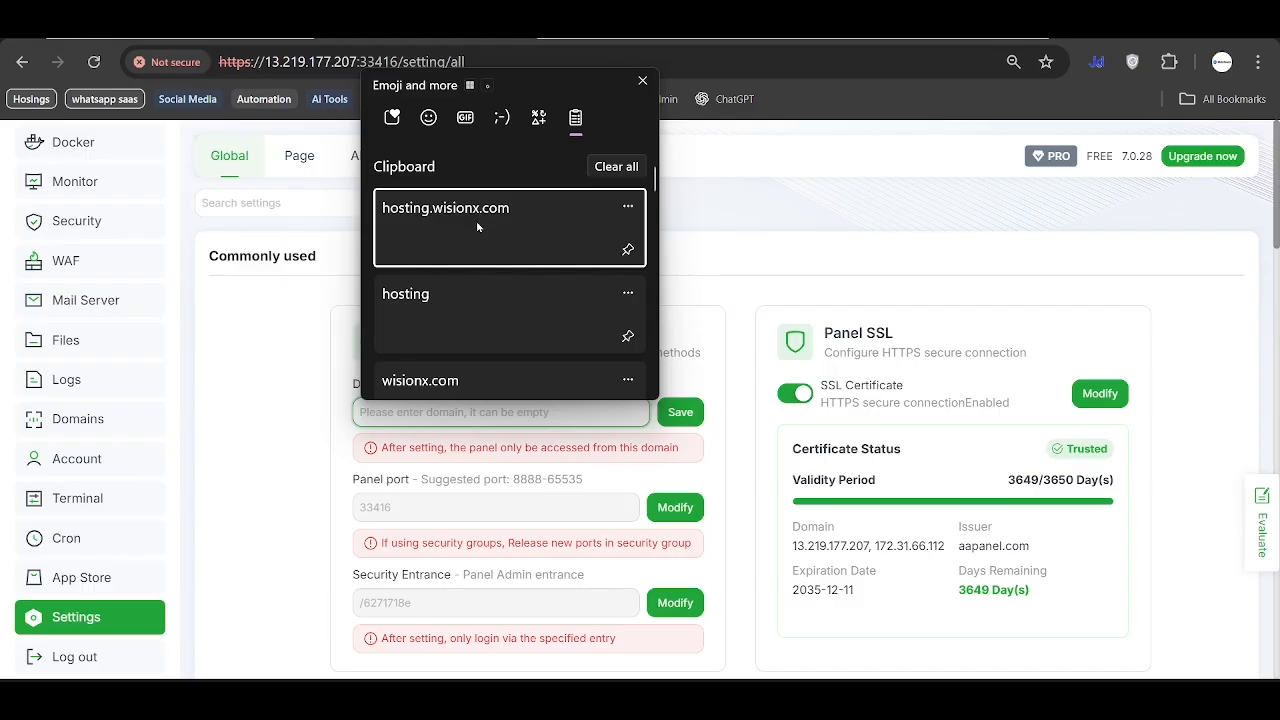
pyautogui.click(479, 224)
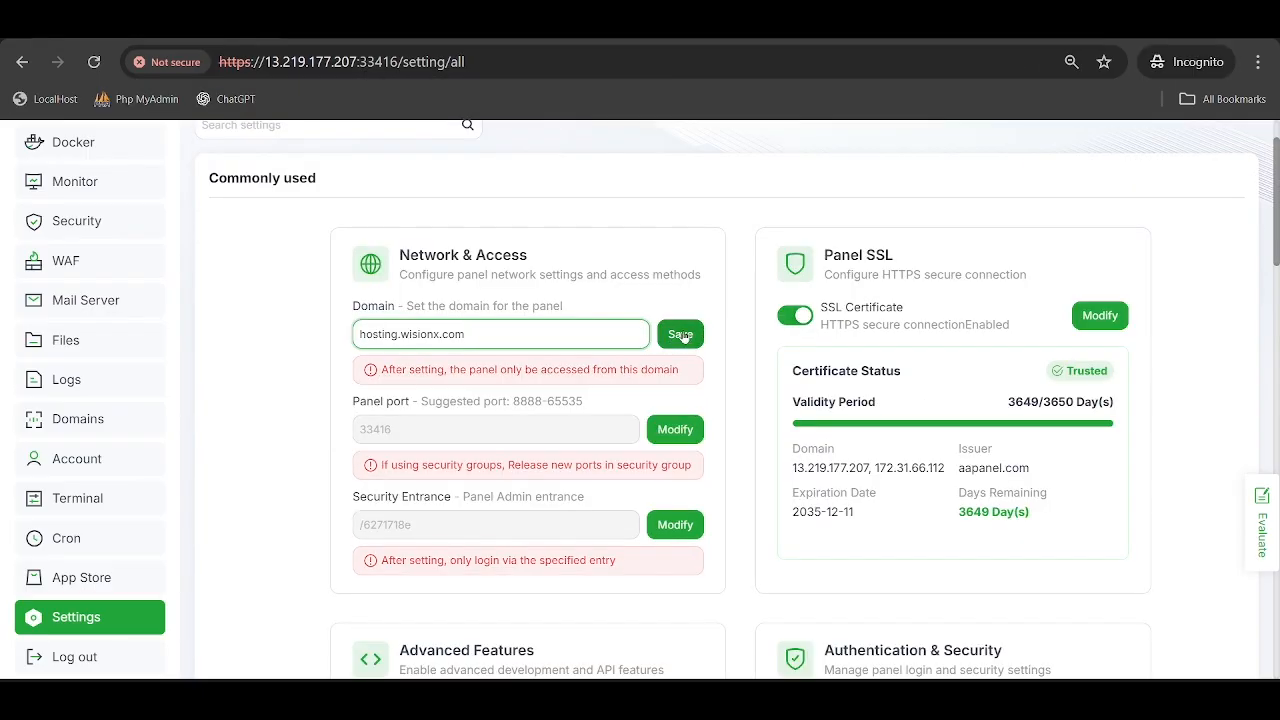
pyautogui.click(683, 337)
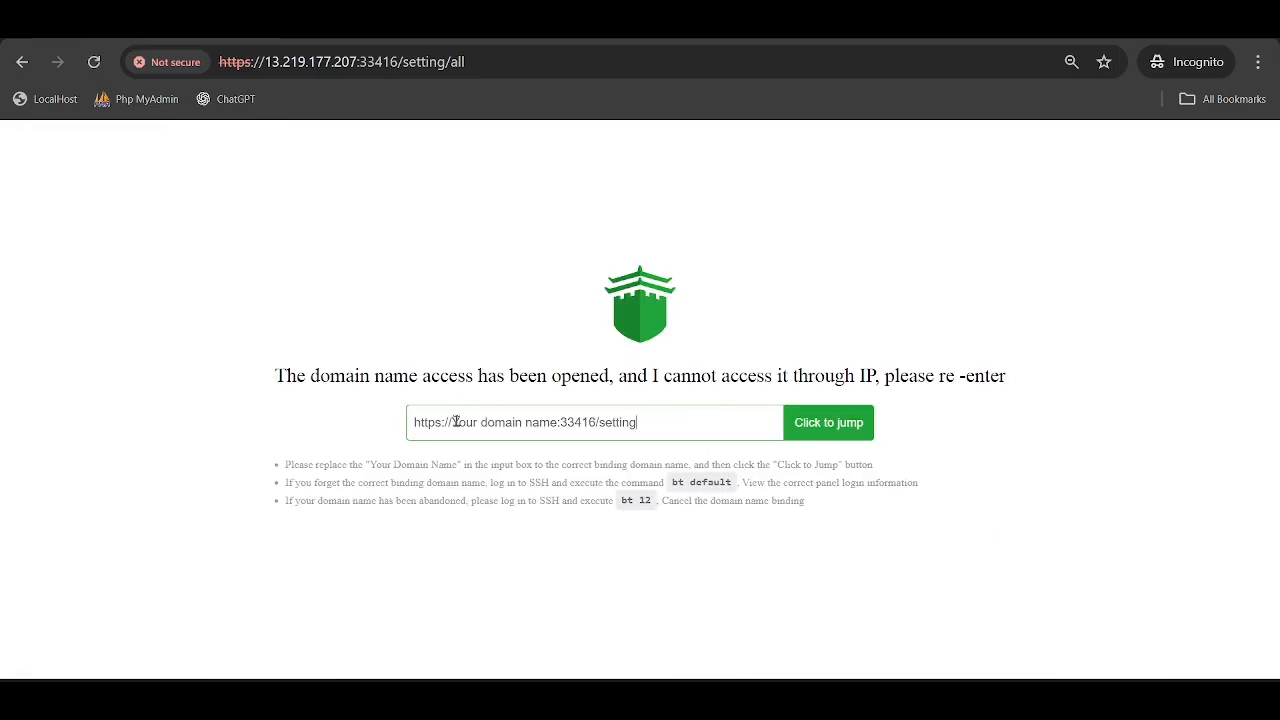
# Replace the "Your domain name" placeholder in the redirect URL with hosting.wisionx.com.
pyautogui.click(440, 329)
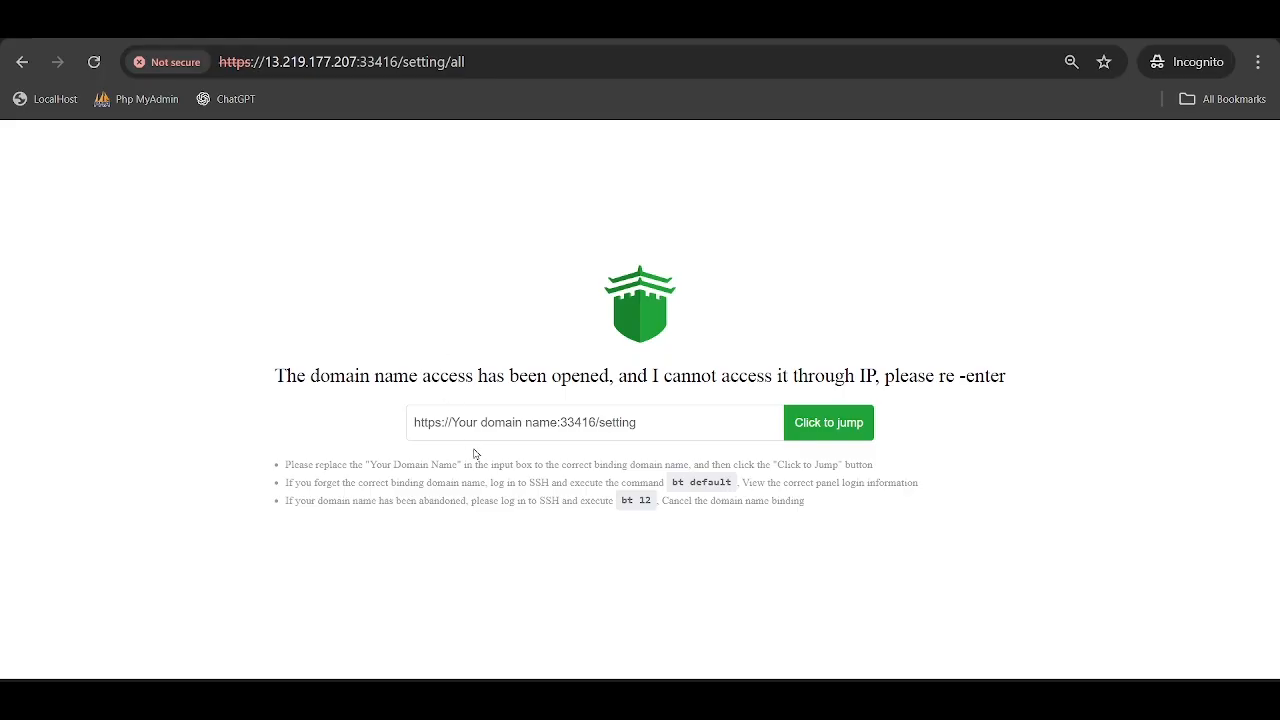
pyautogui.click(452, 421)
pyautogui.moveTo(452, 421); pyautogui.dragTo(556, 422)
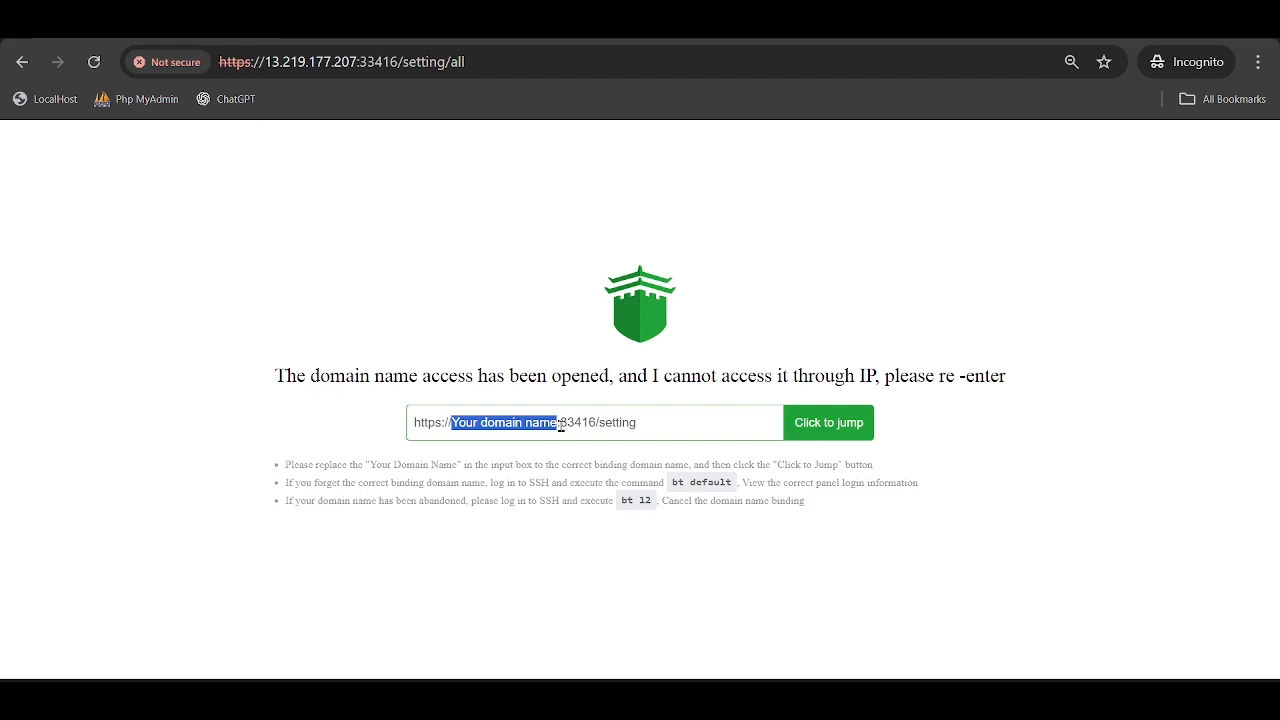
pyautogui.press('BackSpace')
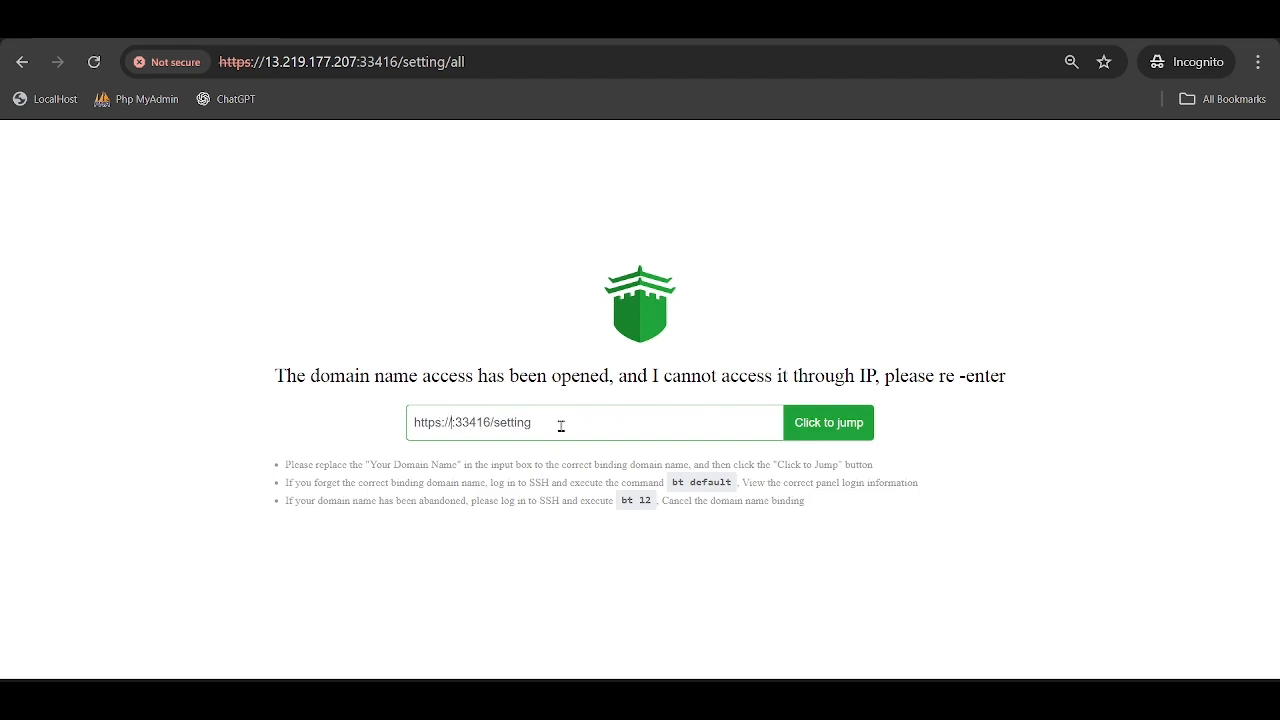
pyautogui.write('hosting.wisionx.com')
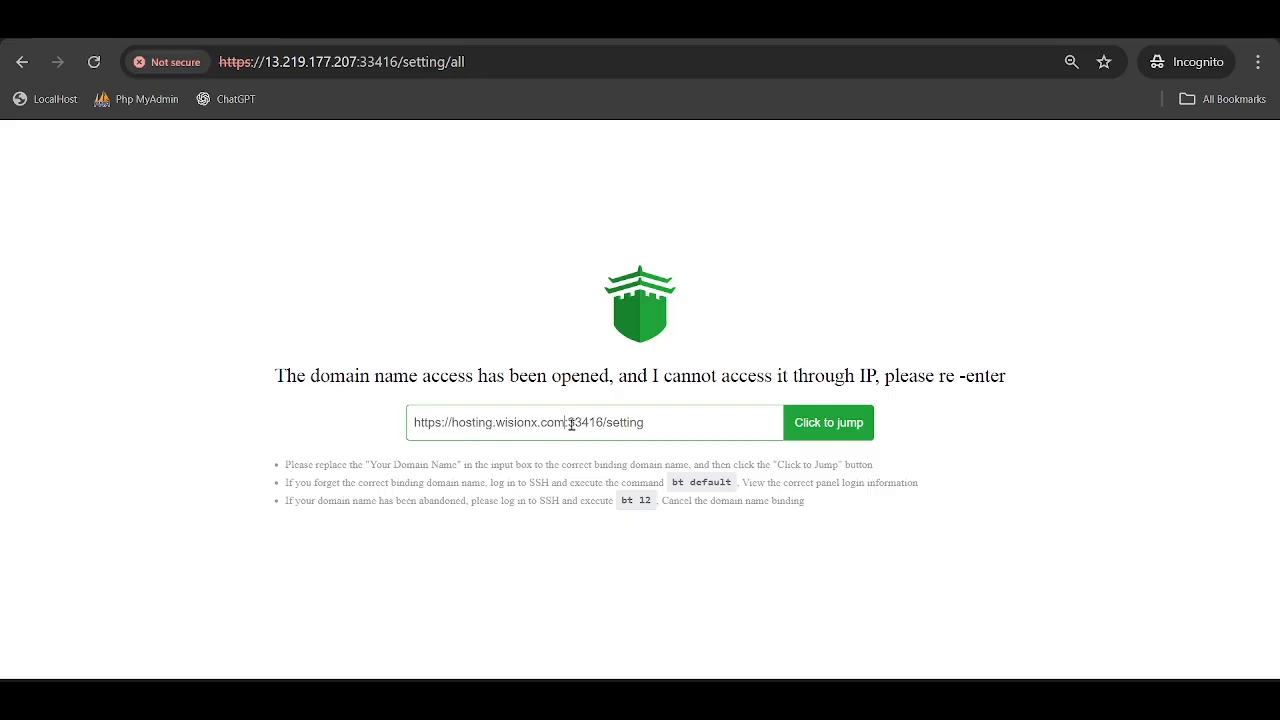
# Select the redirect URL's "setting" path, then switch to the EC2 terminal and copy the security entrance code from the Internet IPv4 address.
pyautogui.moveTo(568, 424); pyautogui.dragTo(603, 424)
pyautogui.click(631, 423)
pyautogui.doubleClick(617, 423)
pyautogui.hotkey('alt', 'Tab')
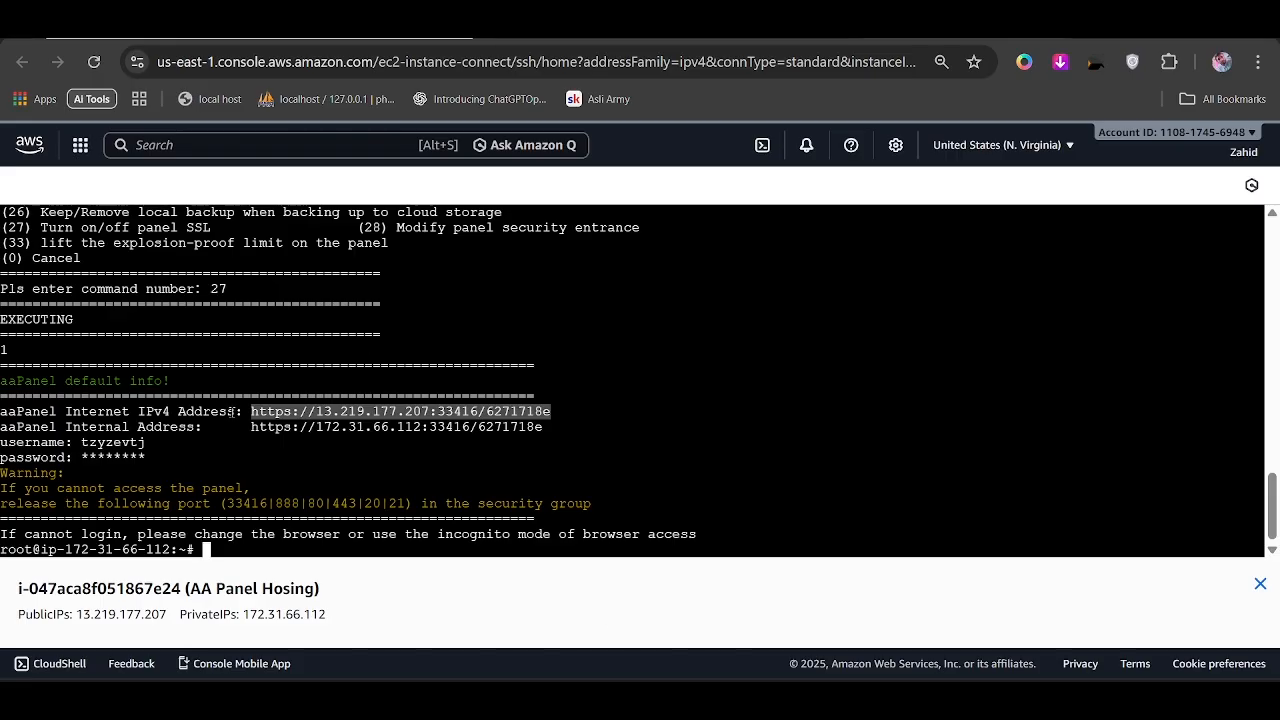
pyautogui.click(621, 424)
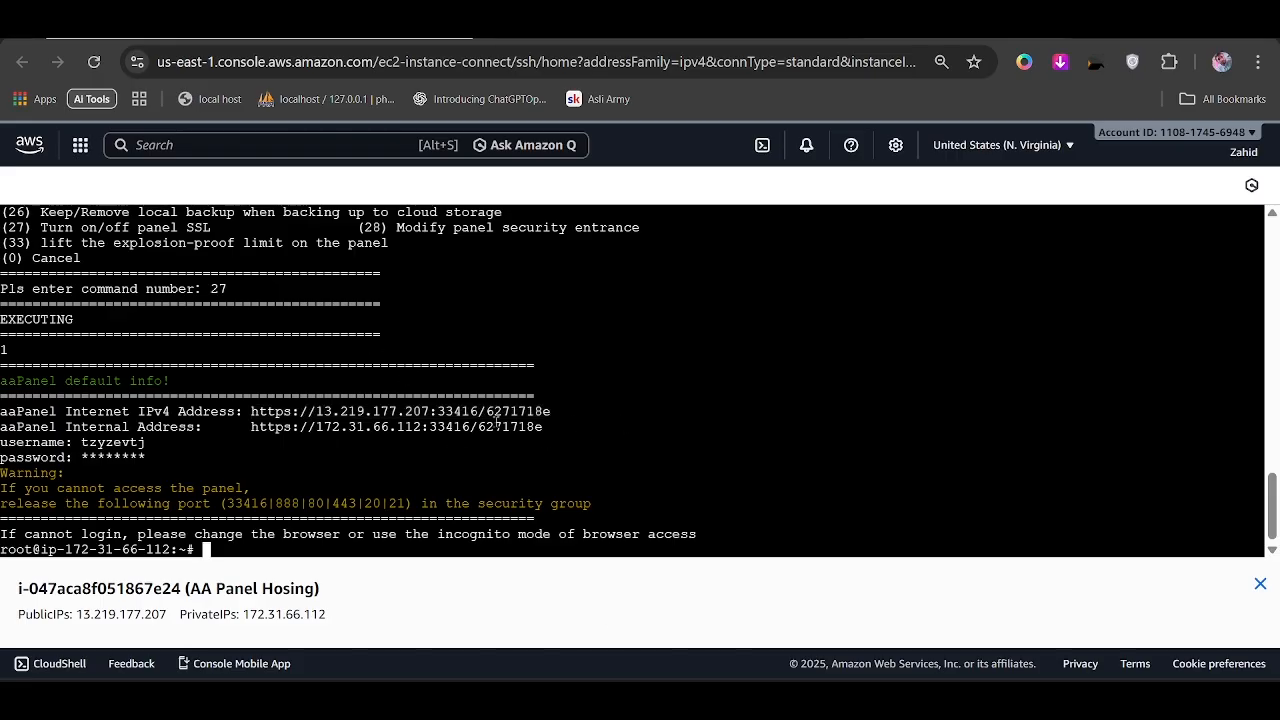
pyautogui.moveTo(489, 411); pyautogui.dragTo(553, 411)
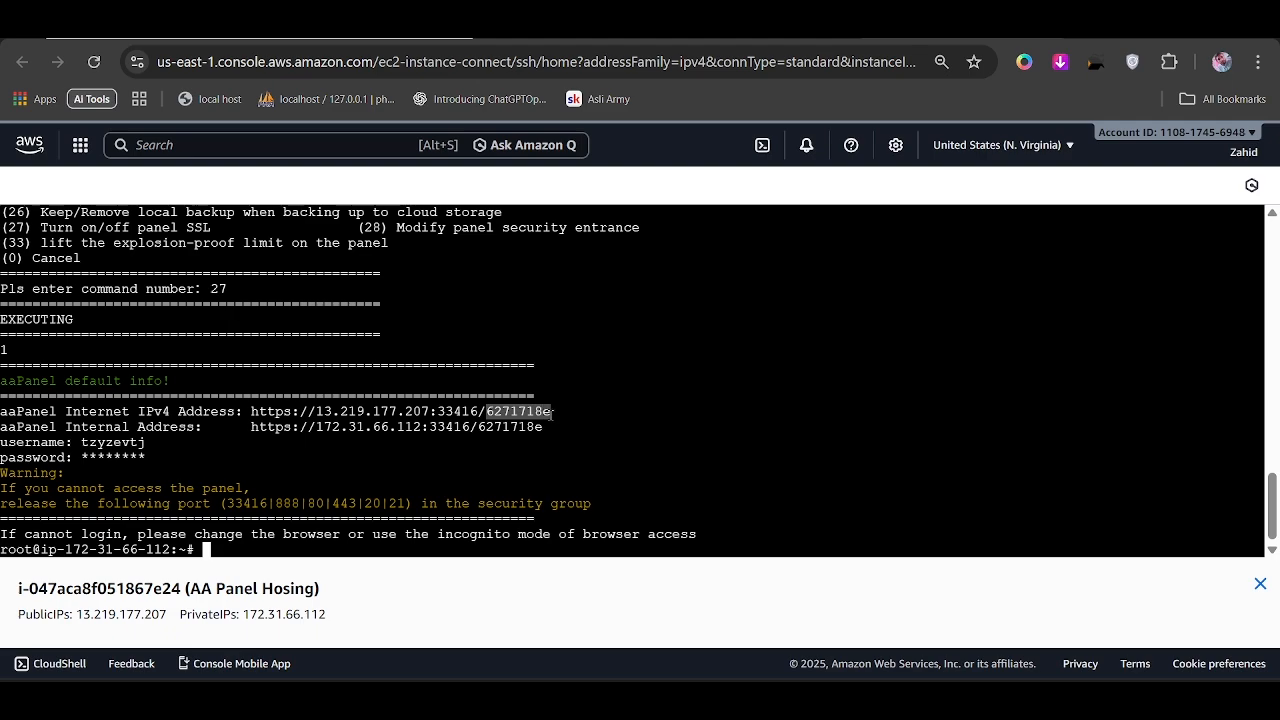
pyautogui.rightClick(535, 411)
pyautogui.click(572, 318)
# Compare the security entrance codes in the aaPanel Internet IPv4 and internal addresses.
pyautogui.doubleClick(540, 428)
pyautogui.click(560, 429)
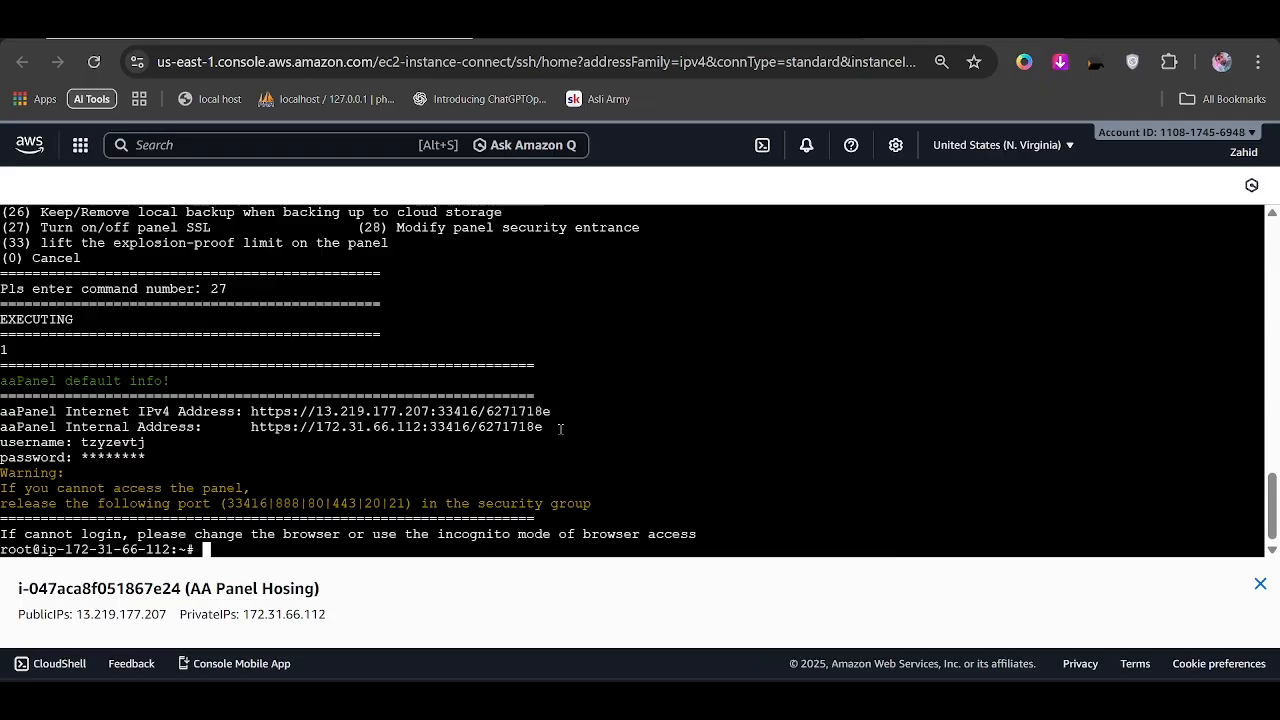
pyautogui.moveTo(481, 429); pyautogui.dragTo(552, 427)
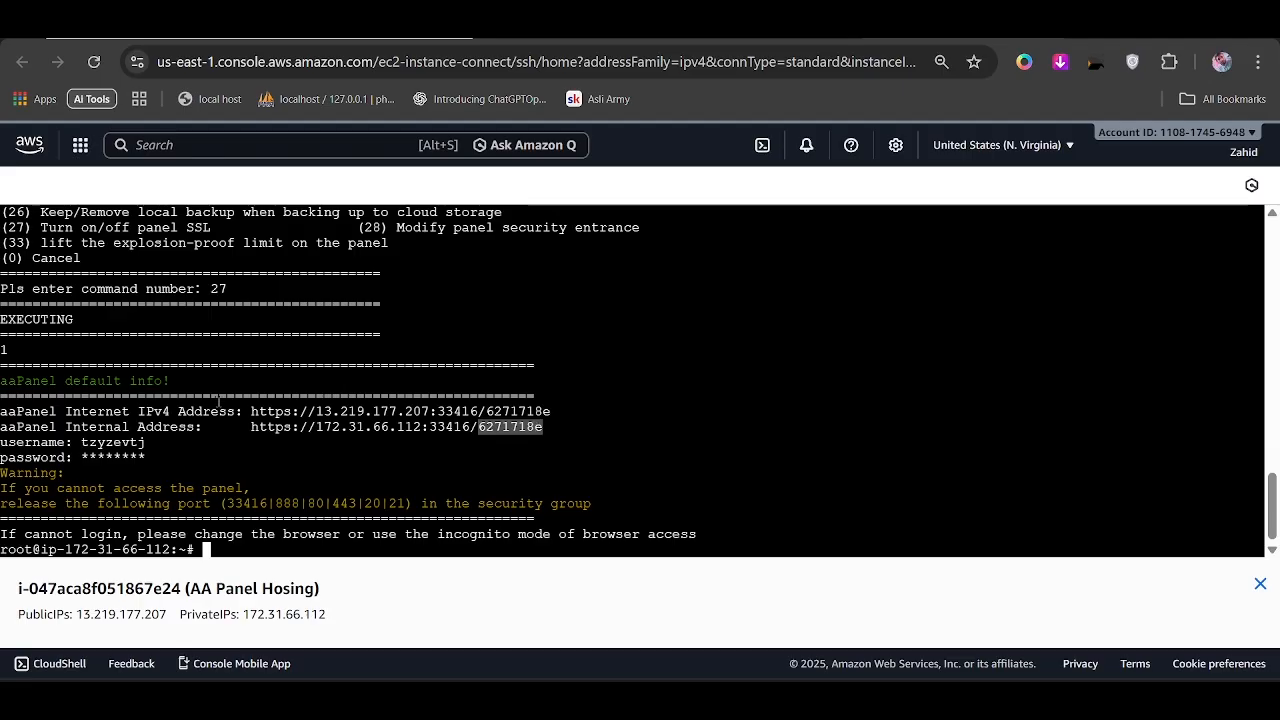
pyautogui.moveTo(252, 411); pyautogui.dragTo(2, 412)
pyautogui.click(598, 436)
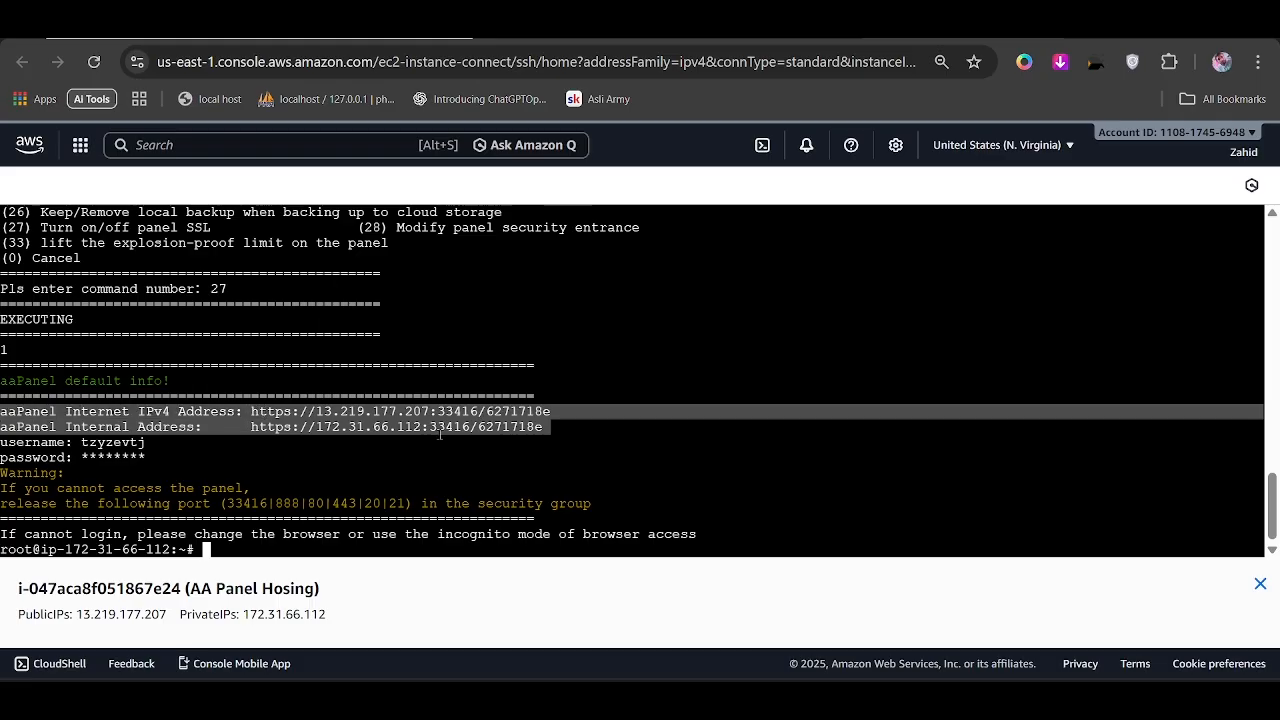
pyautogui.click(524, 431)
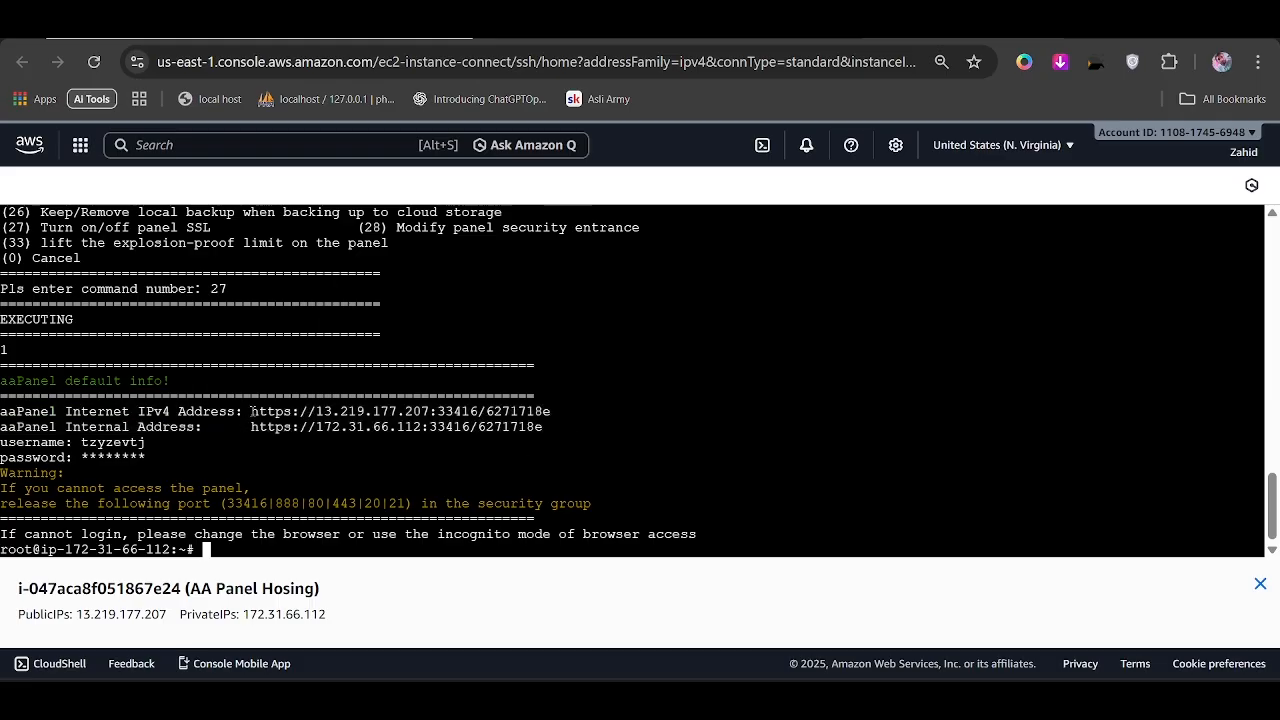
# Copy only the security entrance code that follows port 33416 in the aaPanel Internet IPv4 address.
pyautogui.moveTo(252, 411); pyautogui.dragTo(552, 412)
pyautogui.click(529, 419)
pyautogui.doubleClick(514, 411)
pyautogui.click(516, 412)
pyautogui.moveTo(487, 411); pyautogui.dragTo(552, 411)
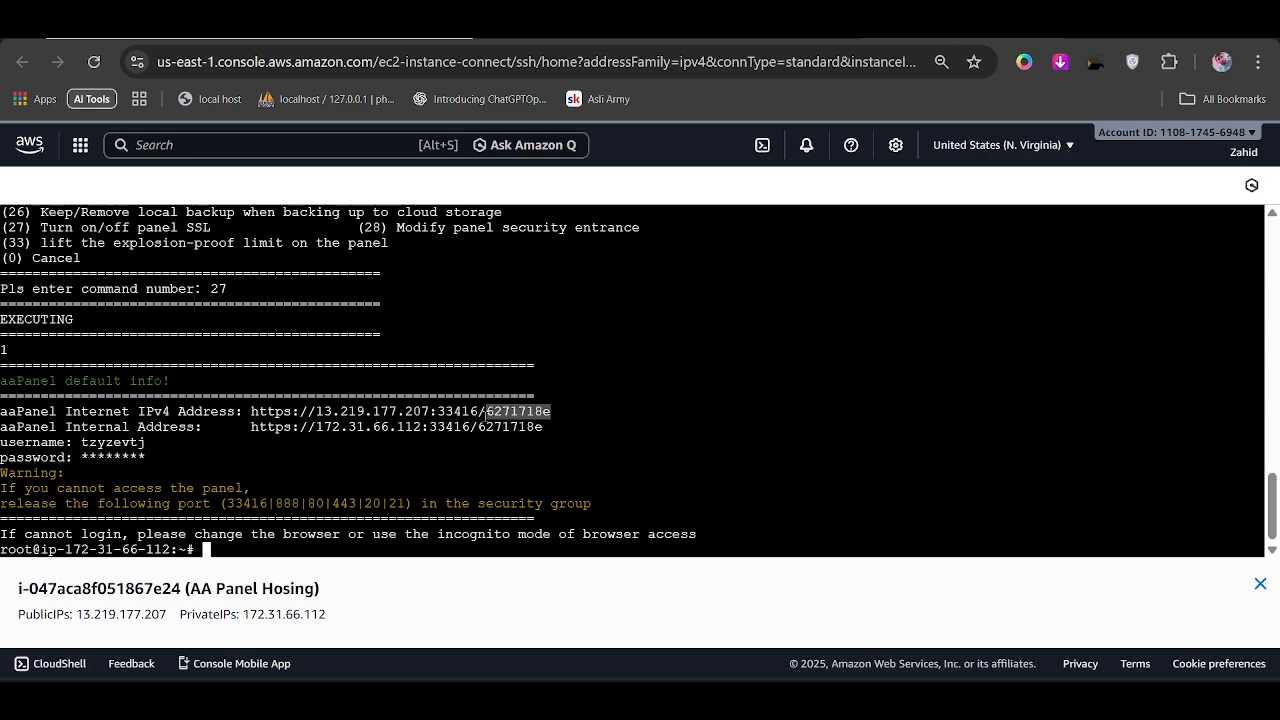
pyautogui.rightClick(500, 411)
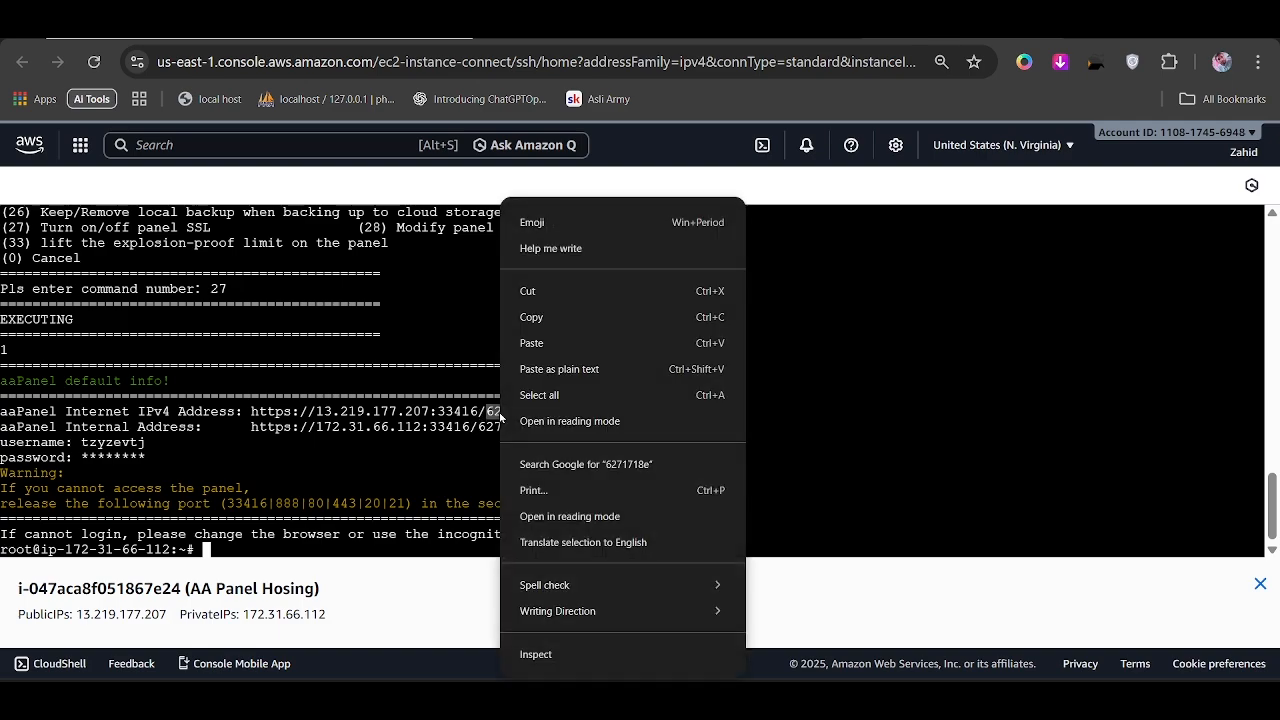
pyautogui.click(531, 317)
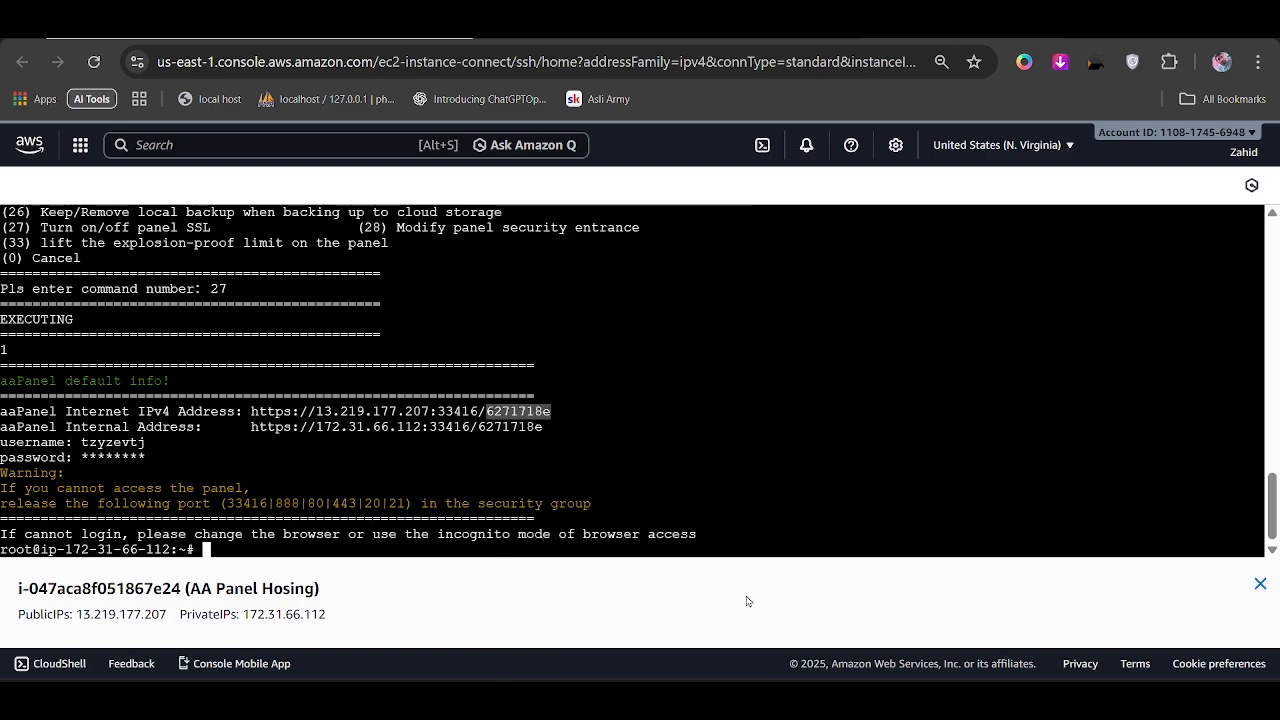
# Switch back to aaPanel, replace "setting" in the redirect URL with the copied security entrance code, and jump to that address.
pyautogui.hotkey('alt', 'Tab')
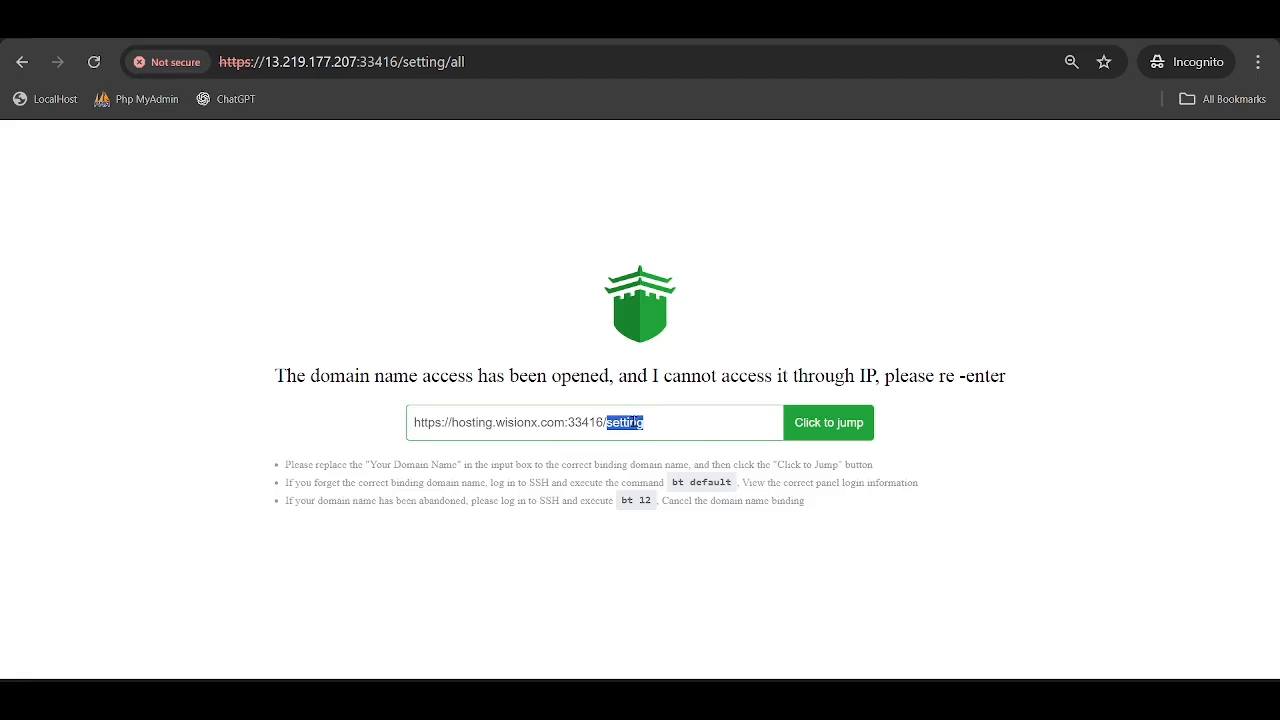
pyautogui.press('BackSpace')
pyautogui.hotkey('ctrl', 'v')
pyautogui.doubleClick(624, 422)
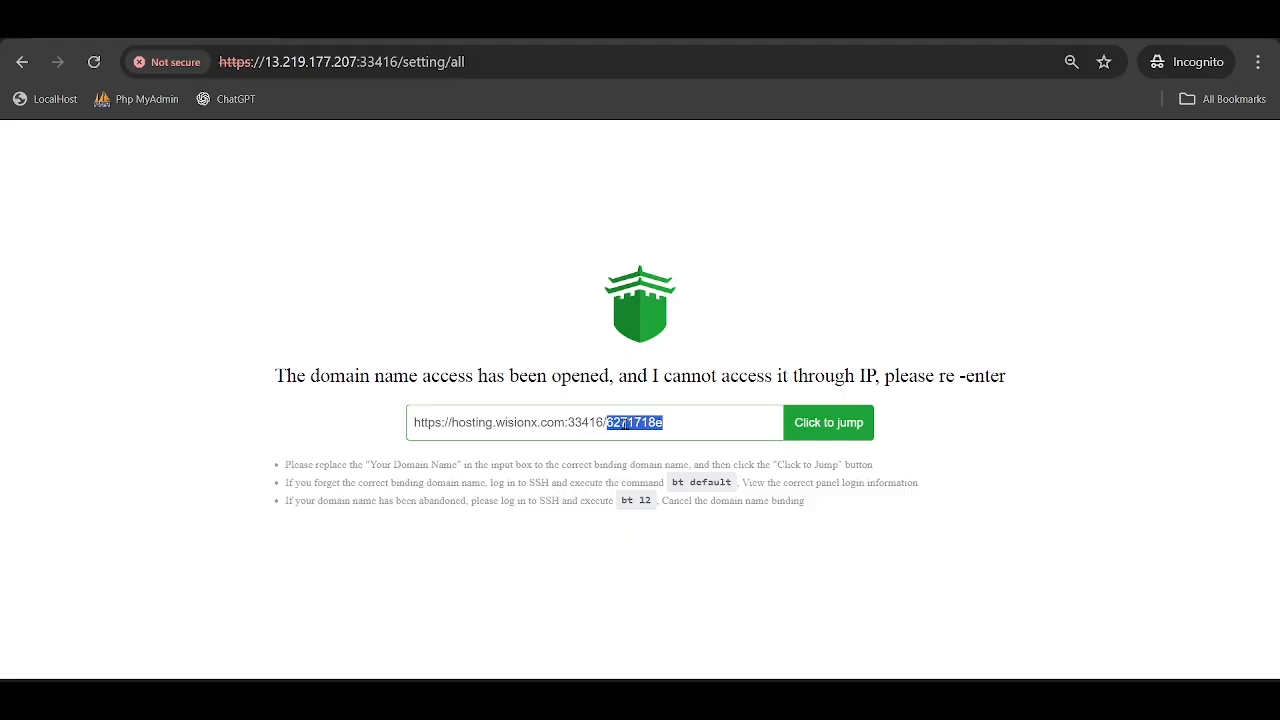
pyautogui.click(820, 436)
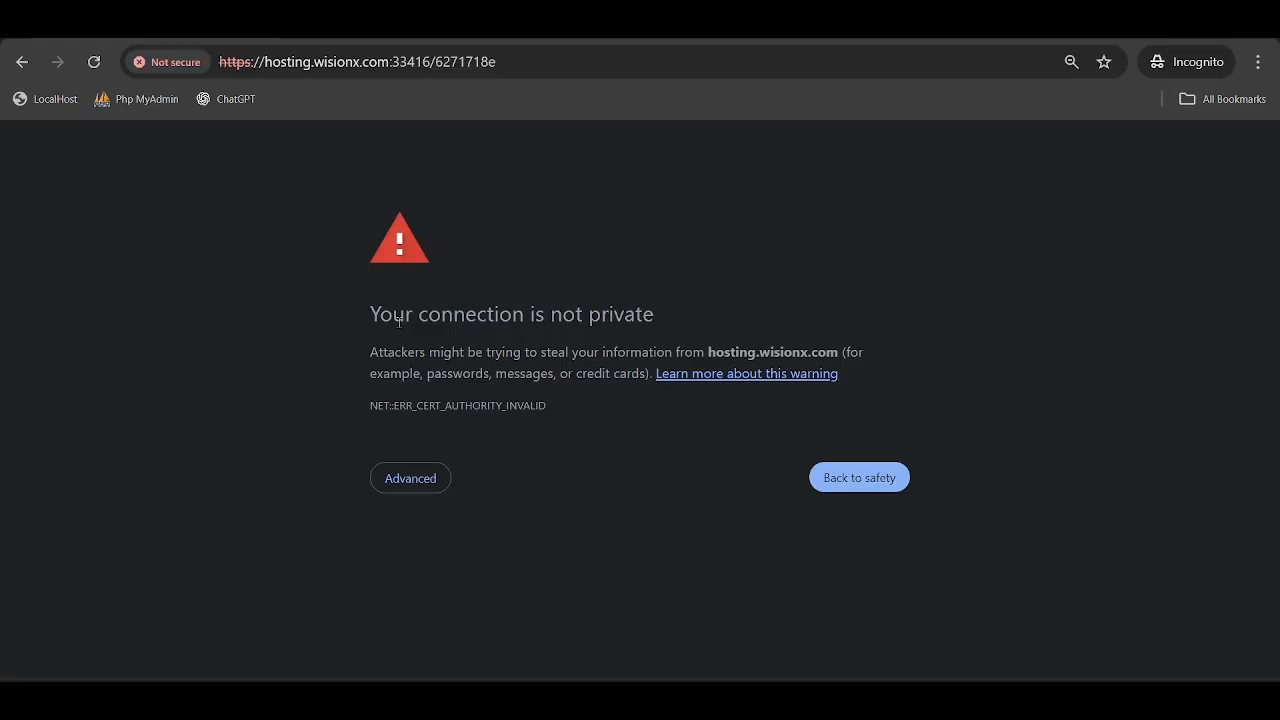
# Read the connection privacy warning and proceed to hosting.wisionx.com despite the untrusted certificate.
pyautogui.moveTo(366, 316); pyautogui.dragTo(709, 312)
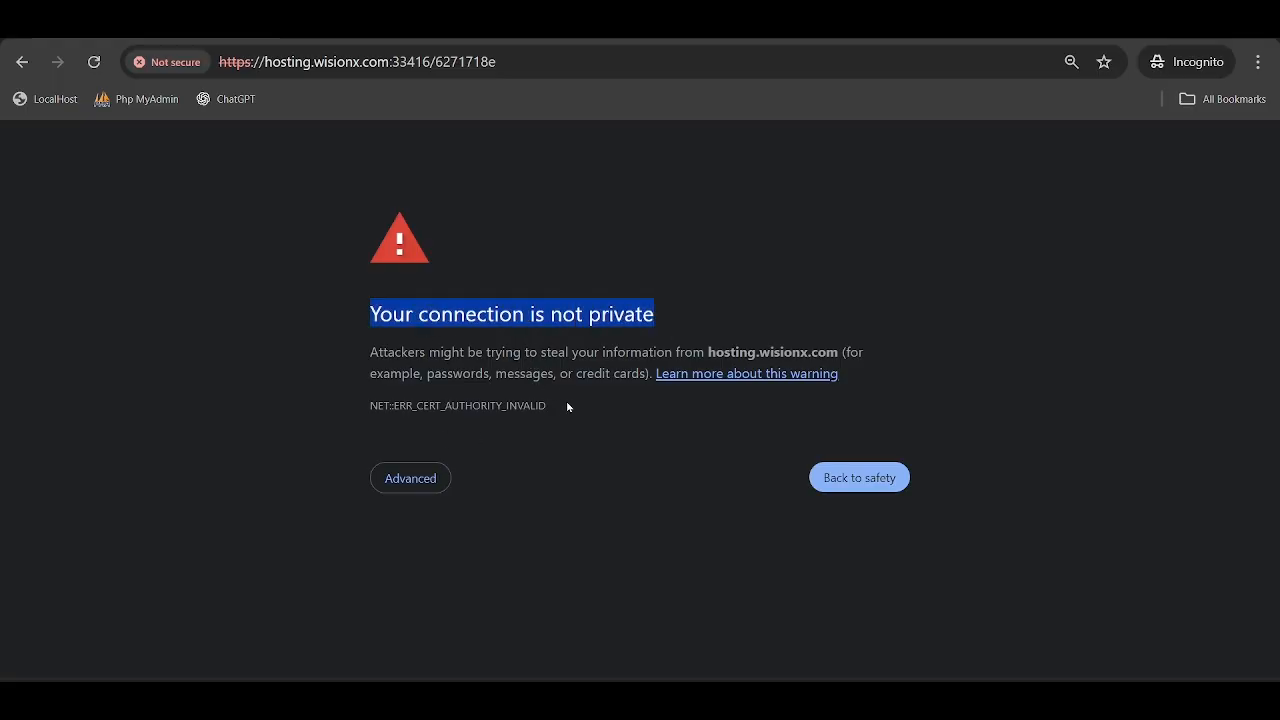
pyautogui.moveTo(567, 406); pyautogui.dragTo(309, 325)
pyautogui.click(367, 342)
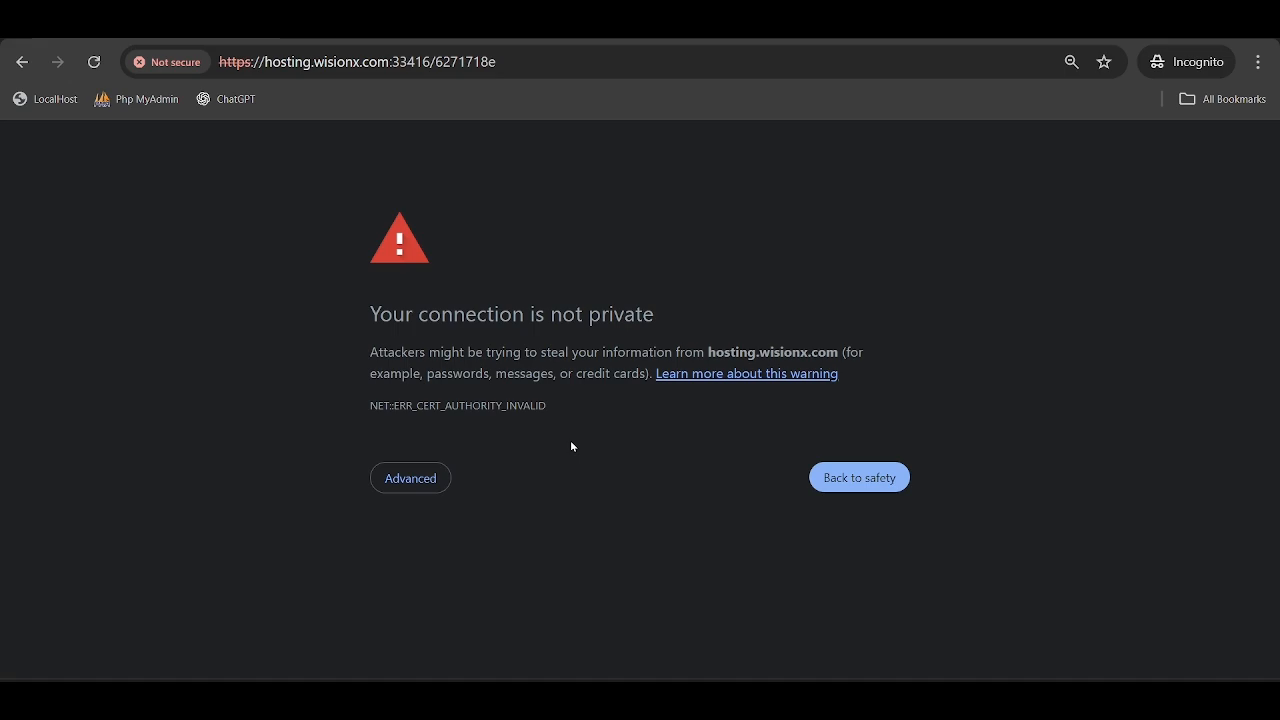
pyautogui.click(404, 482)
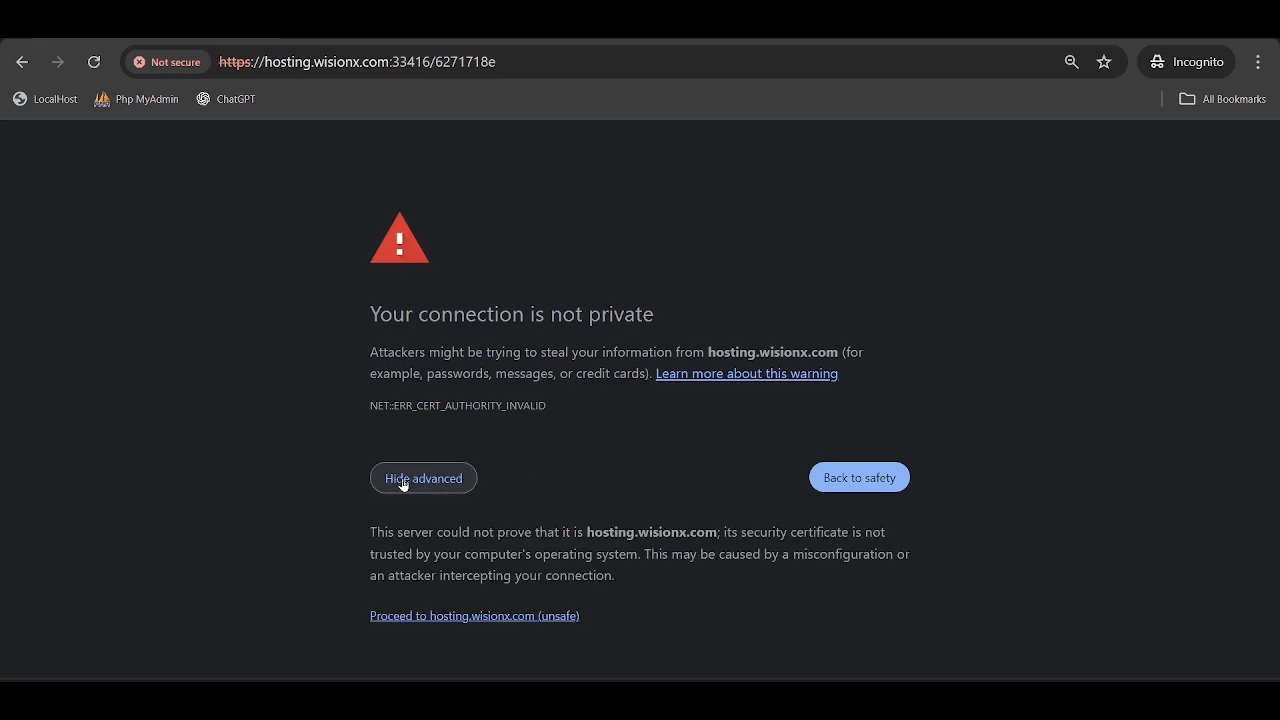
pyautogui.click(438, 618)
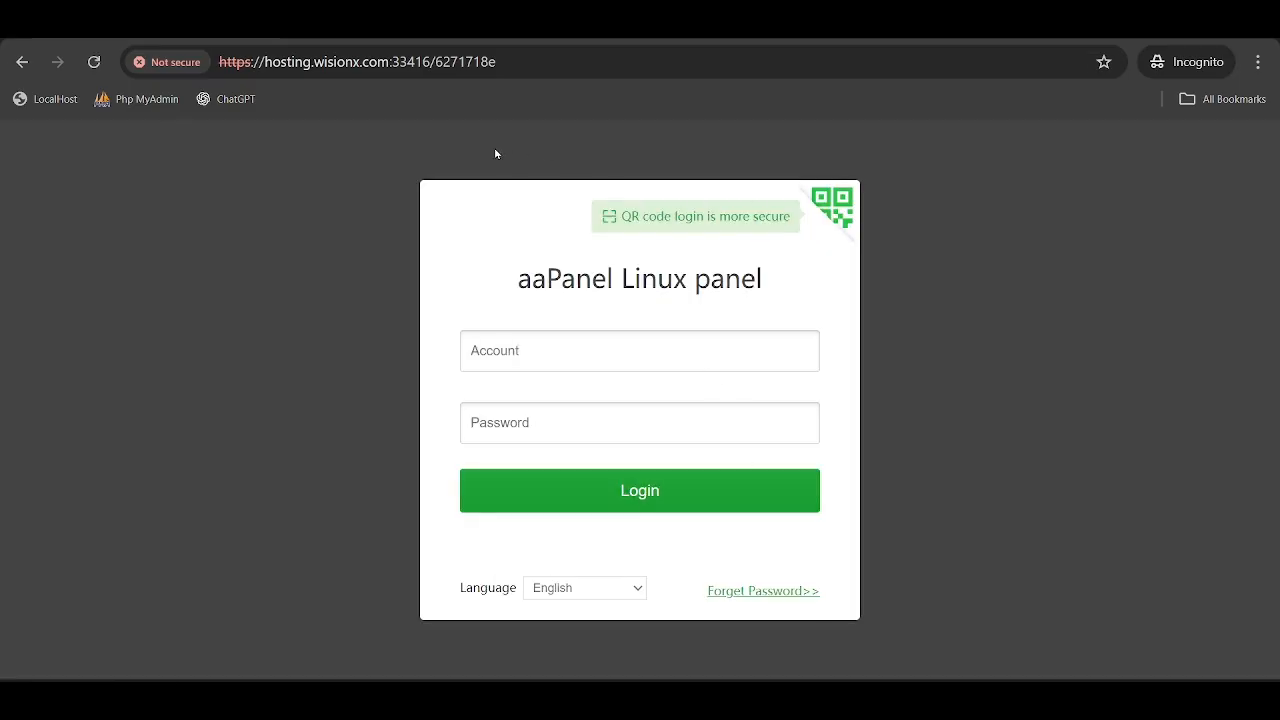
# Examine the full address of the aaPanel login page.
pyautogui.click(637, 75)
pyautogui.click(582, 66)
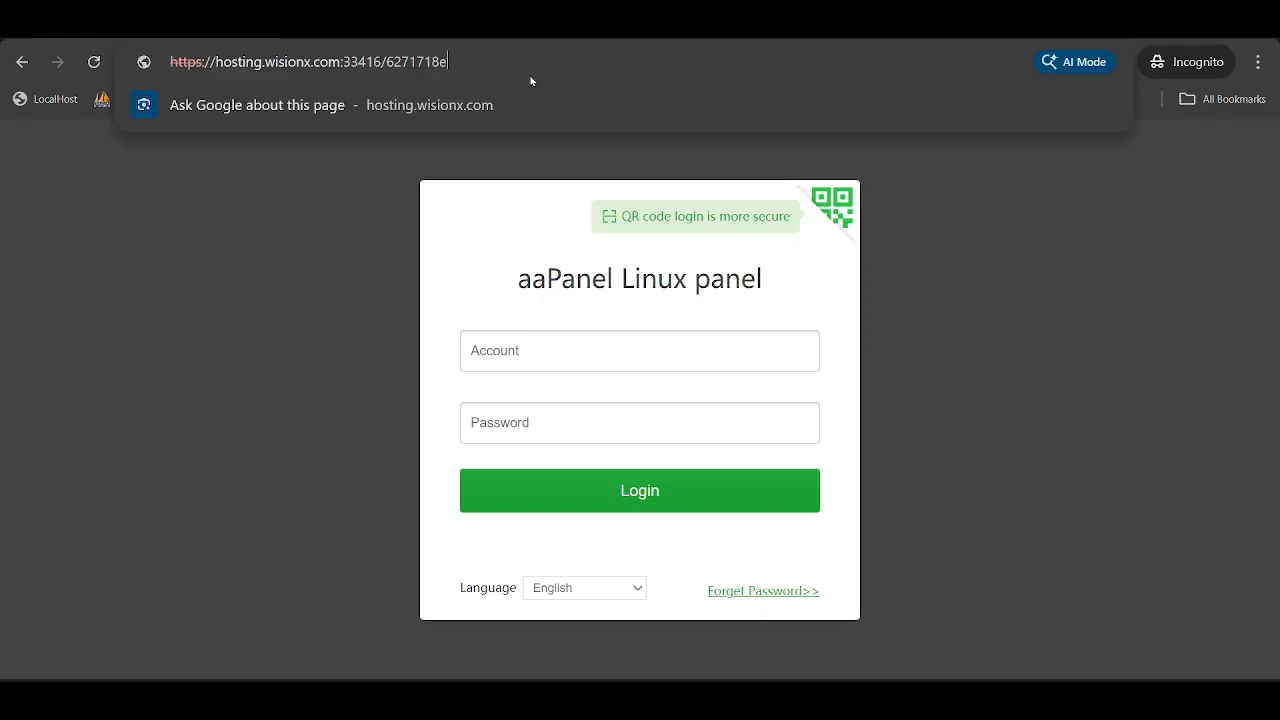
pyautogui.click(318, 292)
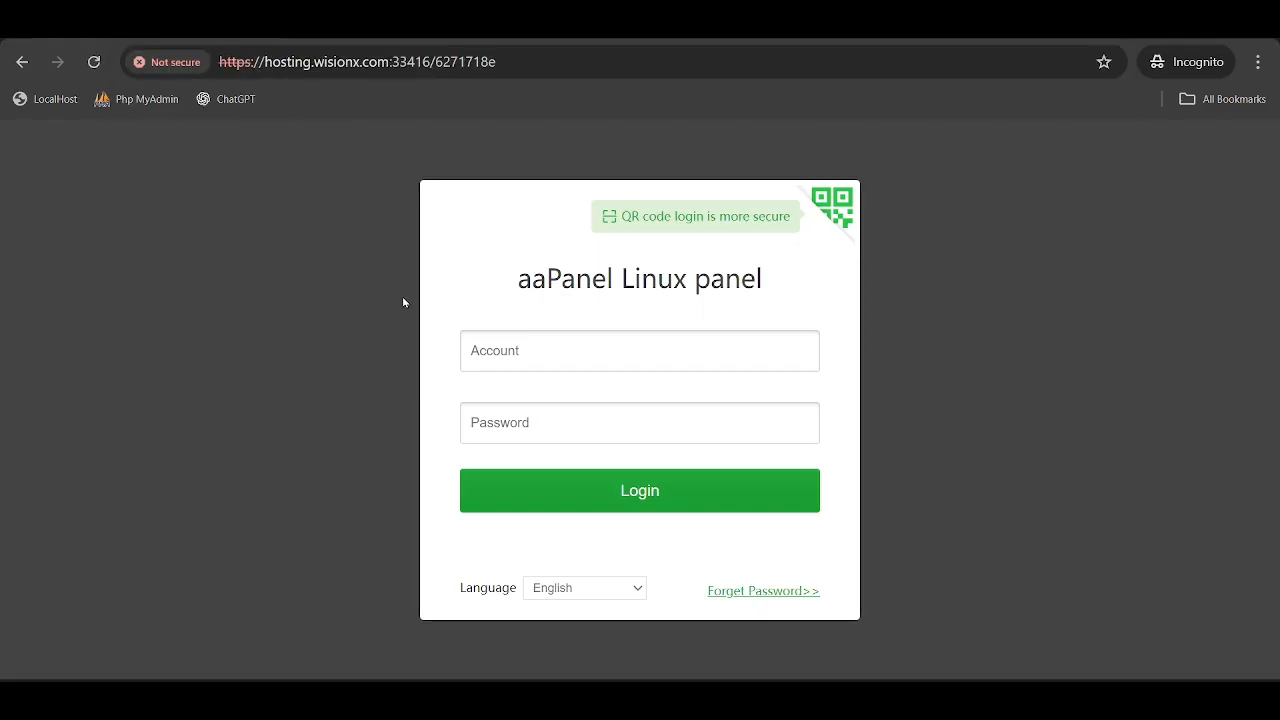
# Enter the aaPanel account username and password and log in to the panel.
pyautogui.click(635, 345)
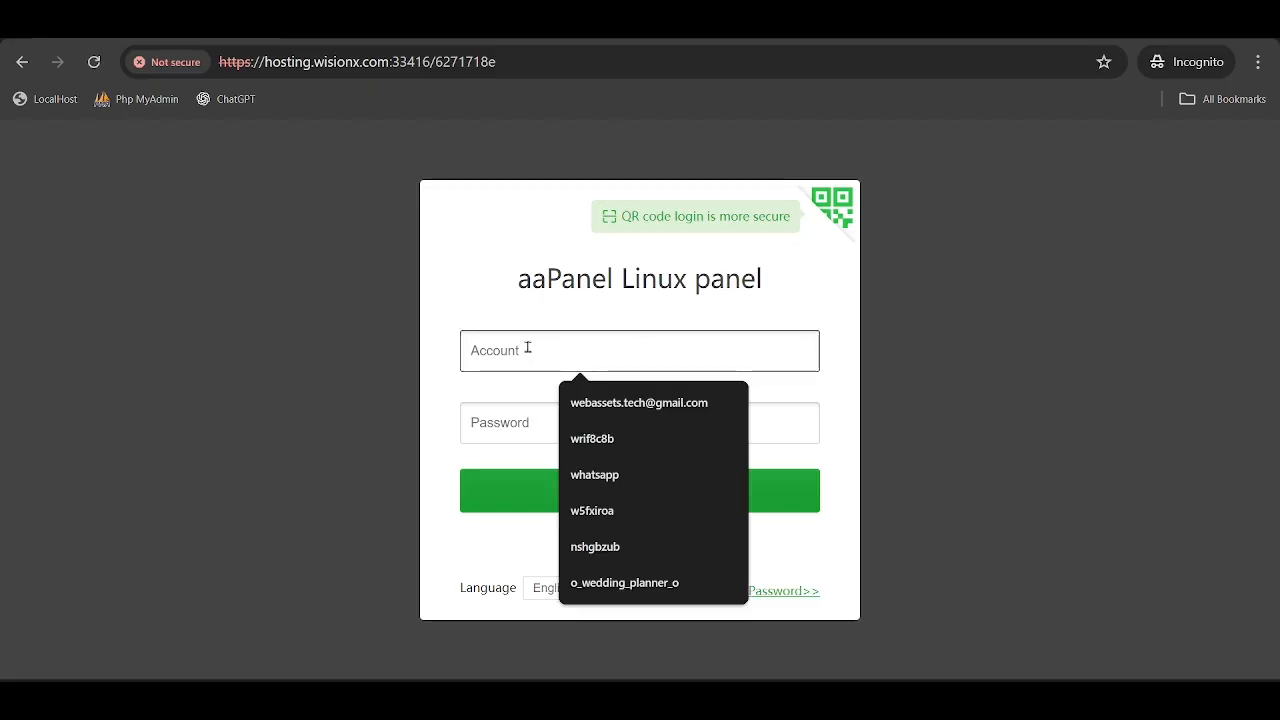
pyautogui.click(449, 373)
pyautogui.click(563, 347)
pyautogui.click(433, 391)
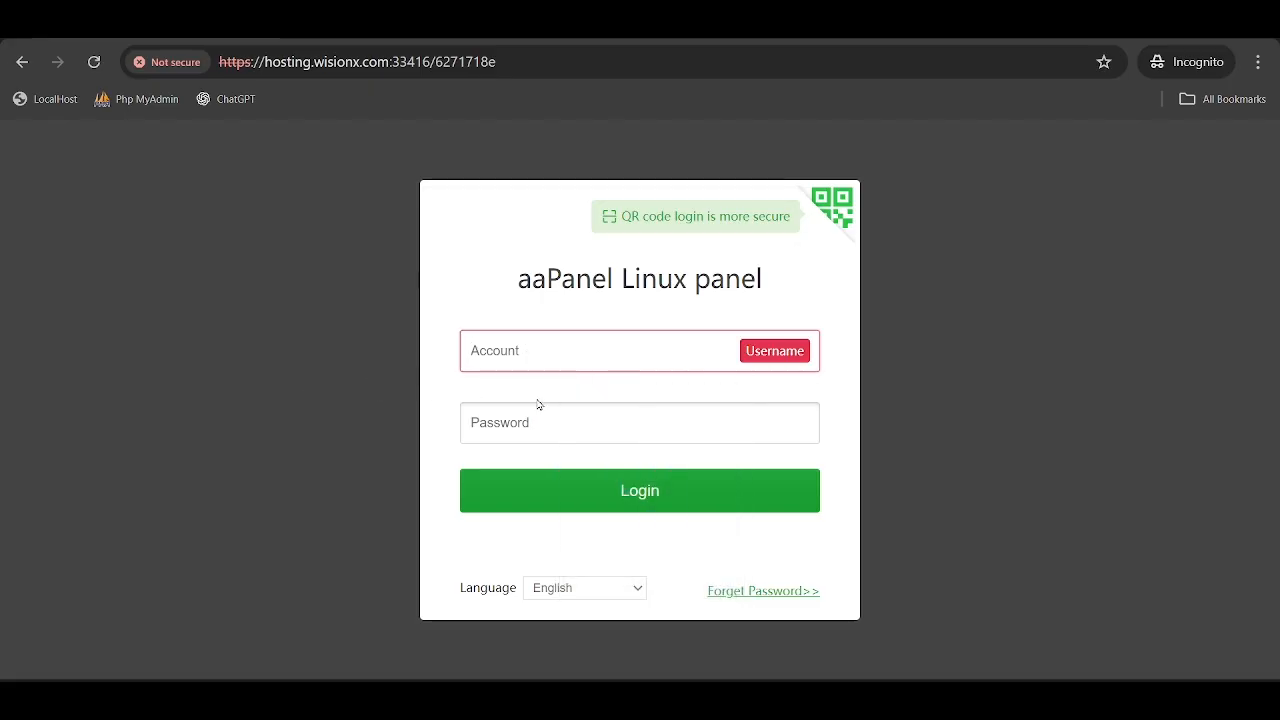
pyautogui.click(516, 422)
pyautogui.click(533, 348)
pyautogui.click(503, 430)
pyautogui.click(509, 350)
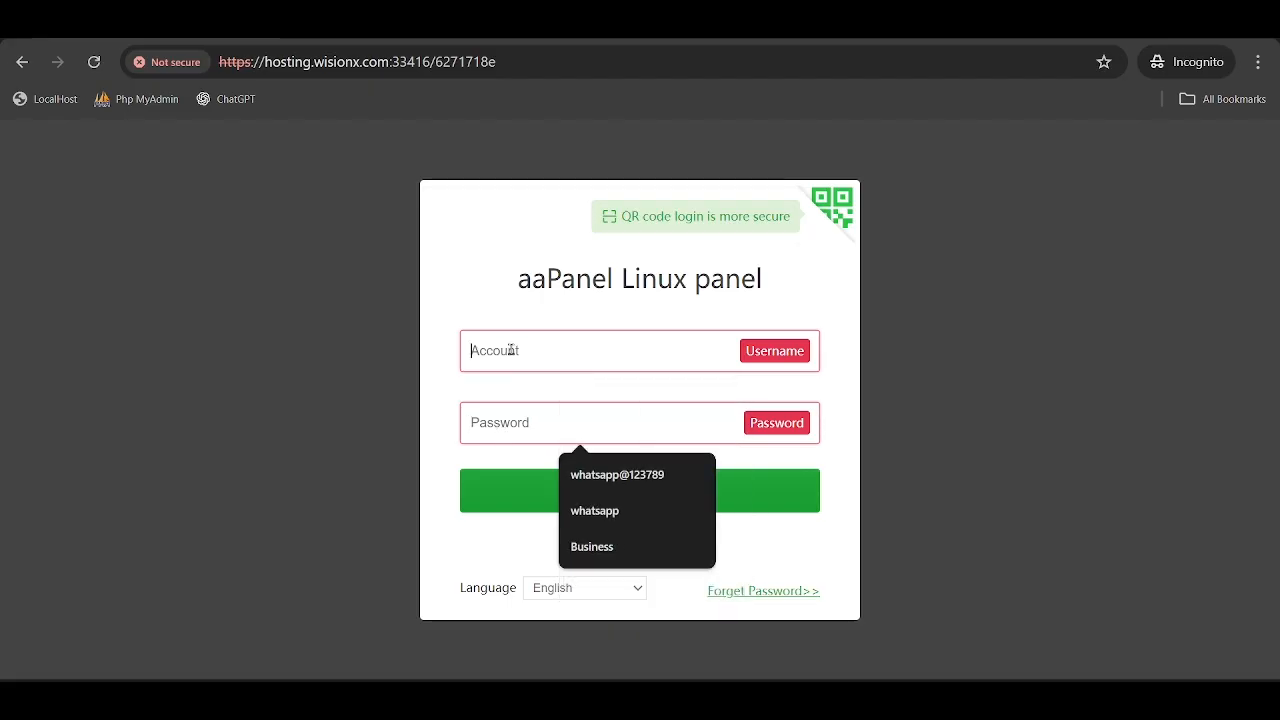
pyautogui.click(498, 297)
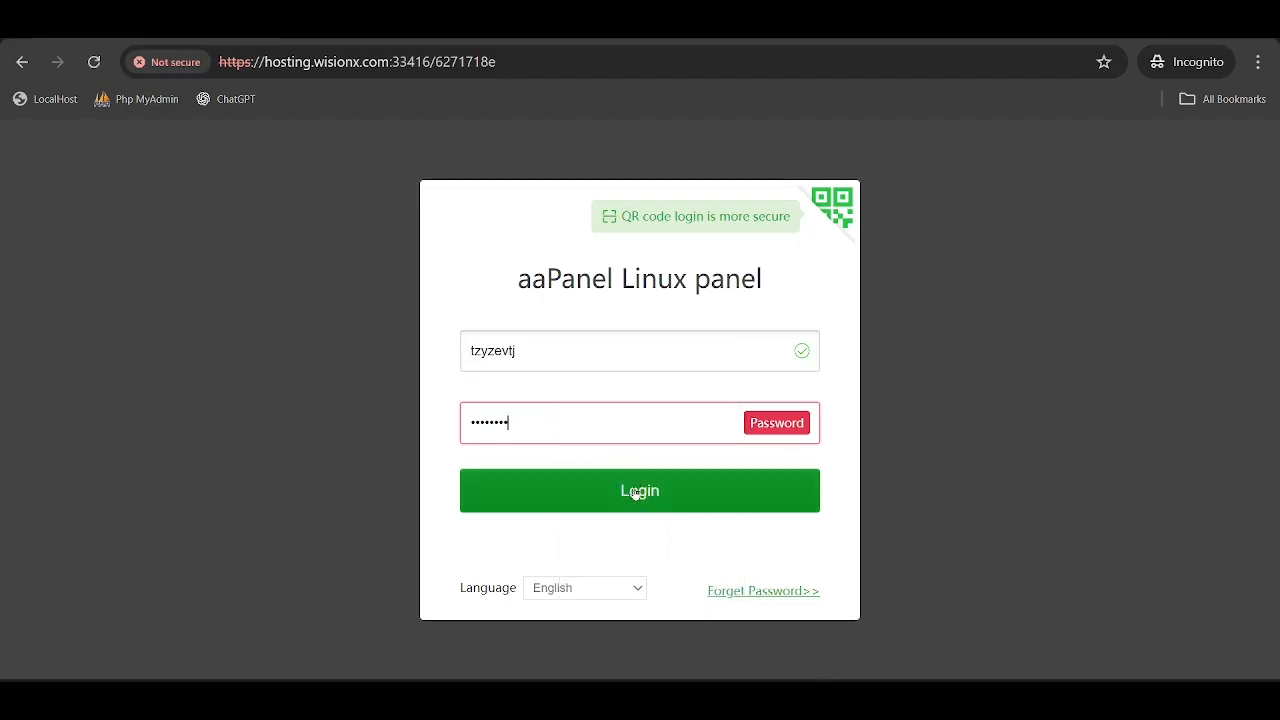
pyautogui.click(636, 492)
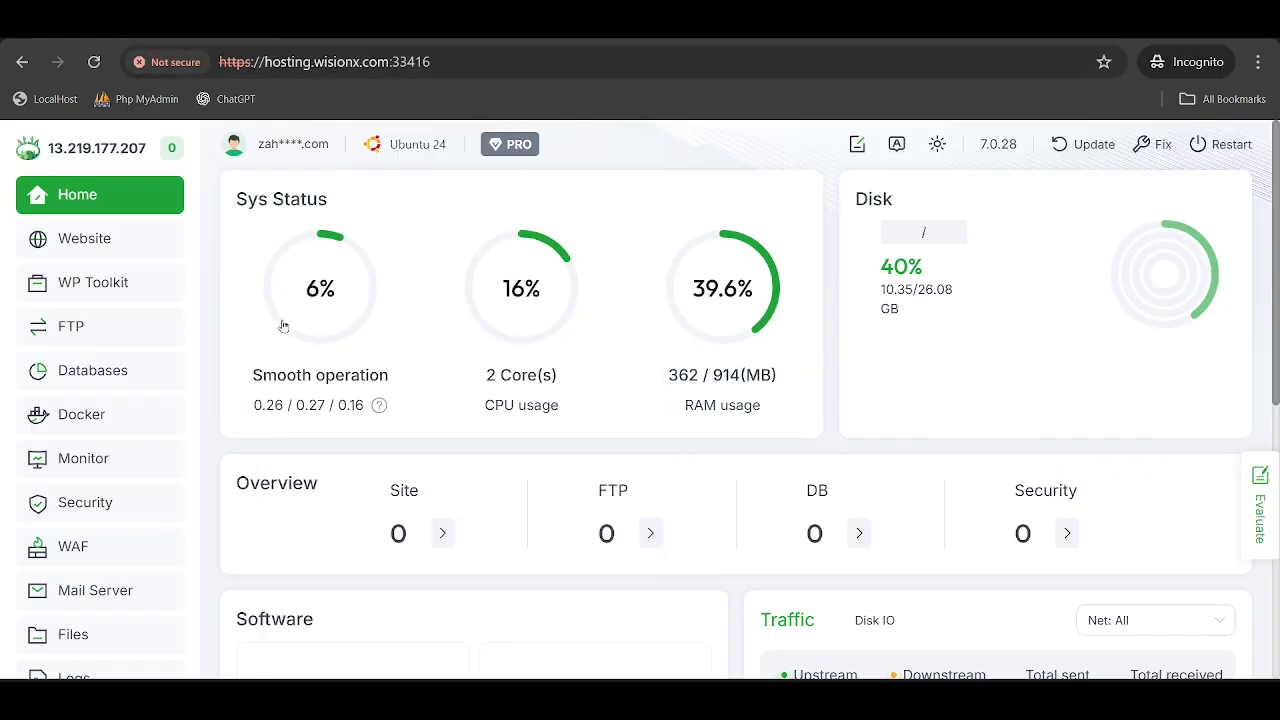
# Open the panel's global settings from the home dashboard.
pyautogui.scroll(-3, 283, 326)
pyautogui.scroll(-3, 90, 500)
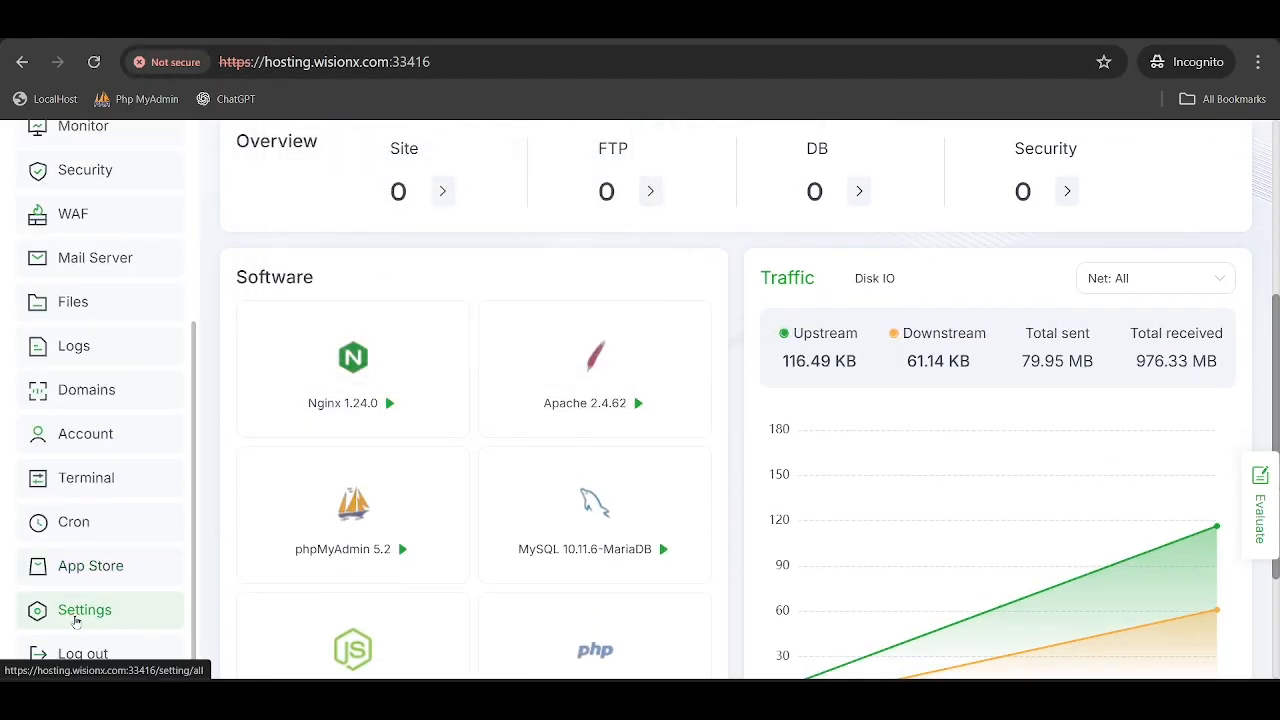
pyautogui.click(76, 620)
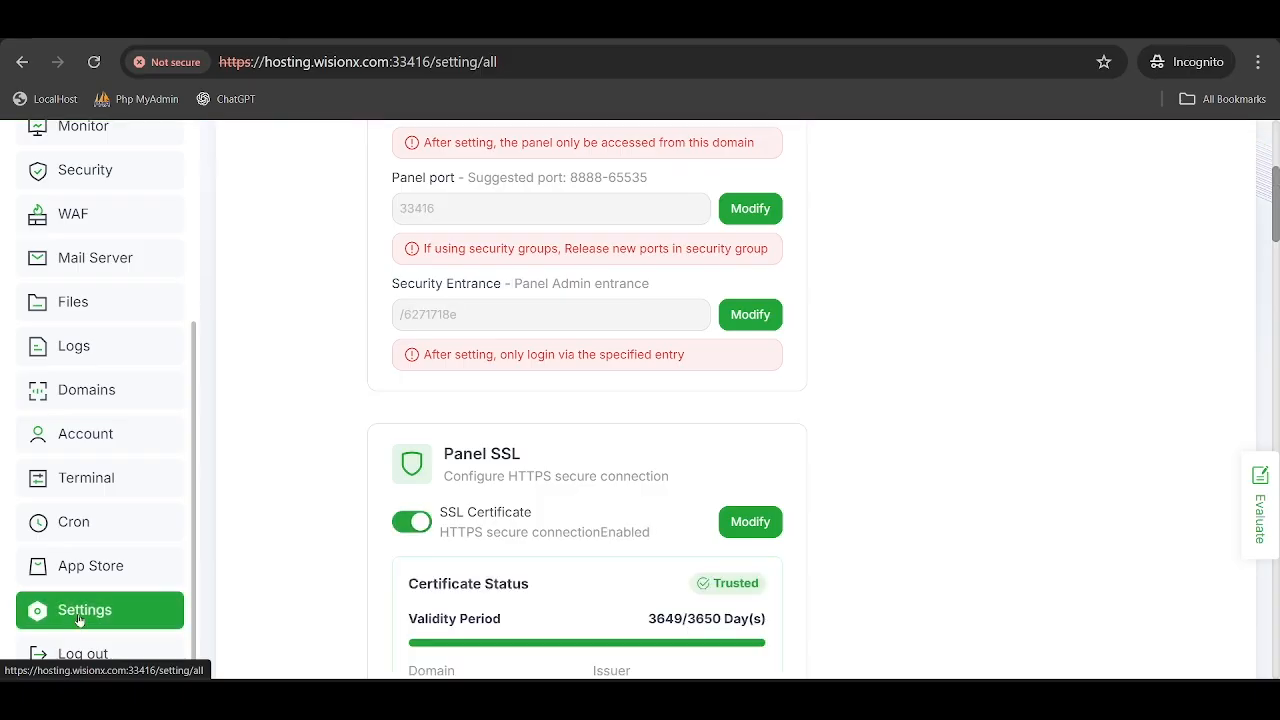
# Open the Panel SSL certificate details, examine which domains the custom certificate covers, and close them.
pyautogui.hotkey('ctrl', '-')
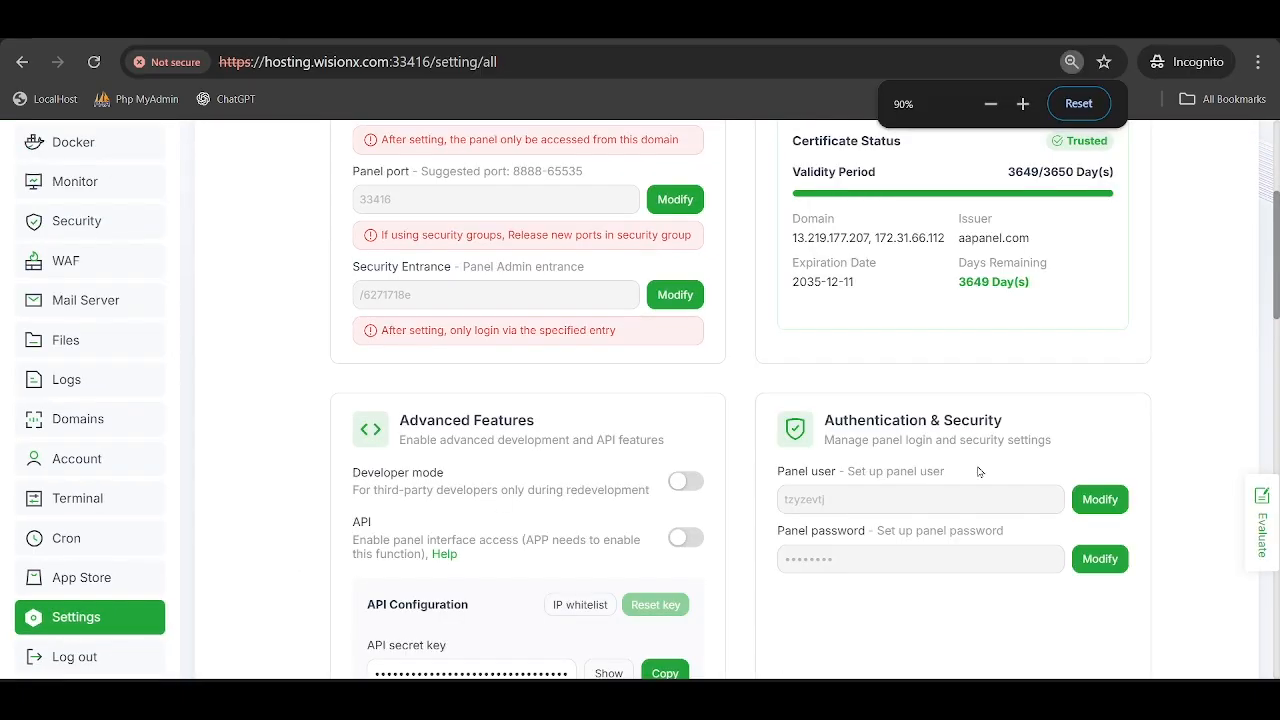
pyautogui.scroll(3, 979, 472)
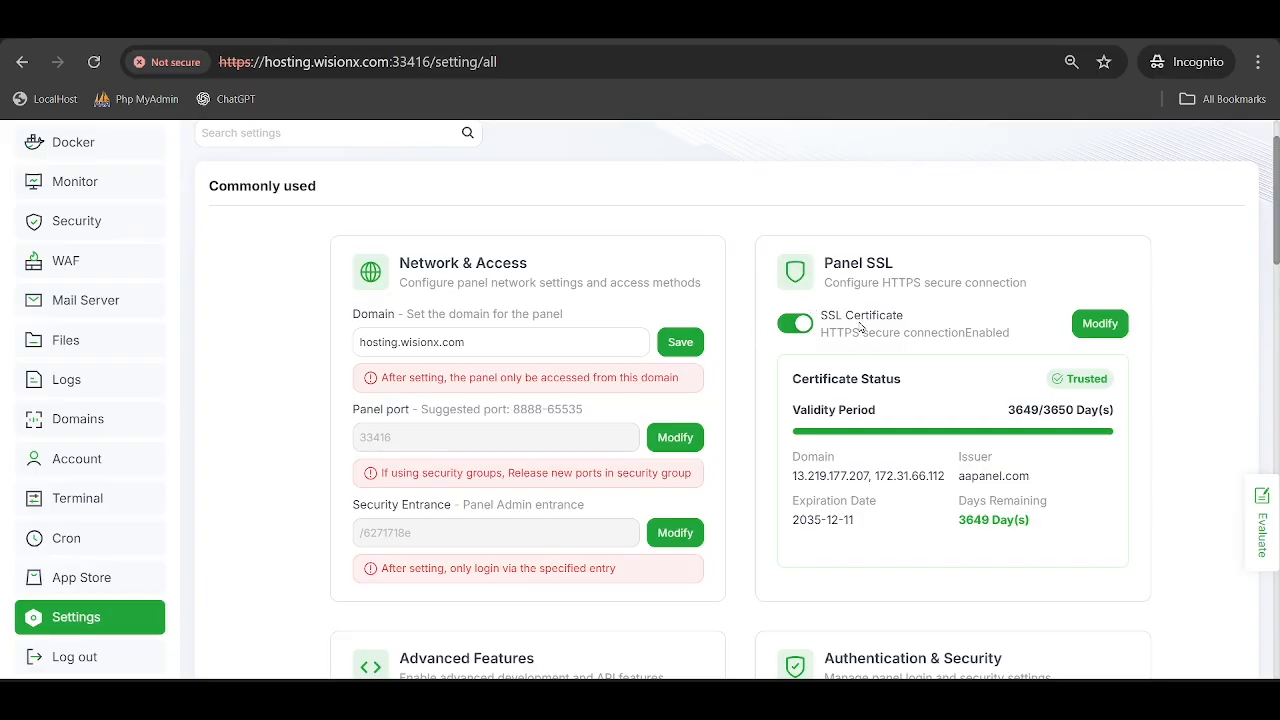
pyautogui.click(1099, 325)
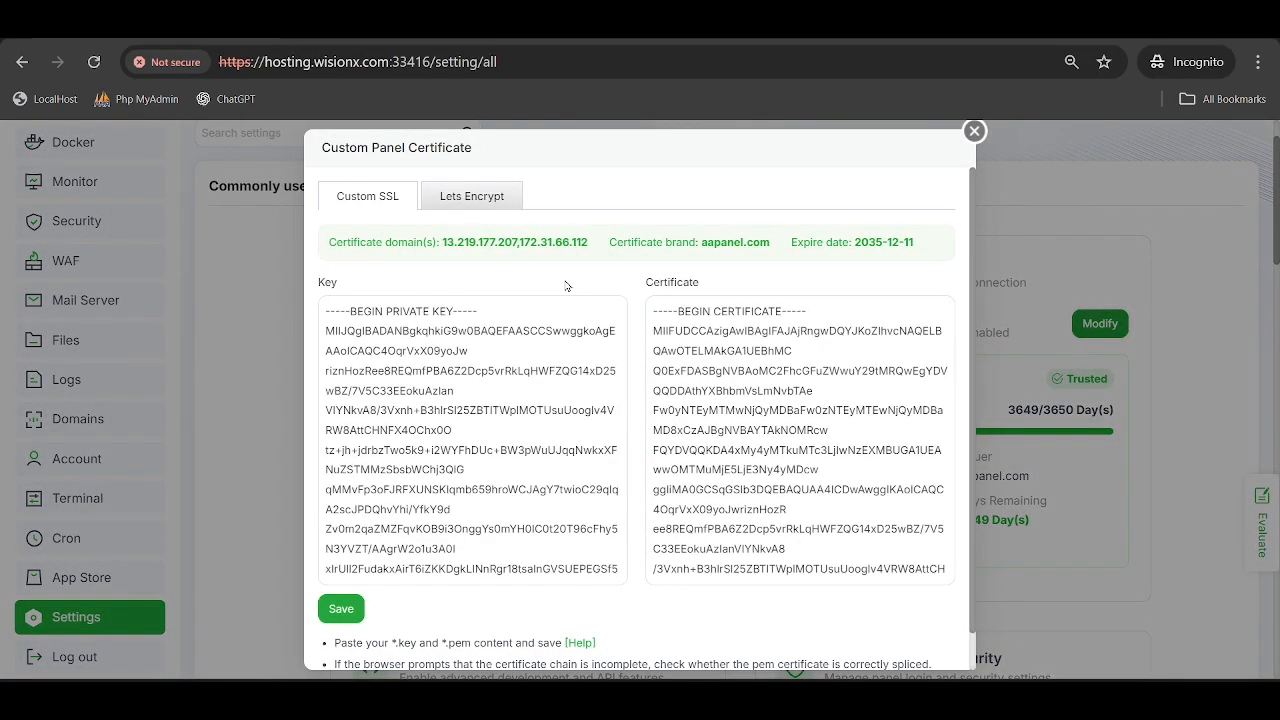
pyautogui.moveTo(324, 247); pyautogui.dragTo(591, 243)
pyautogui.click(528, 258)
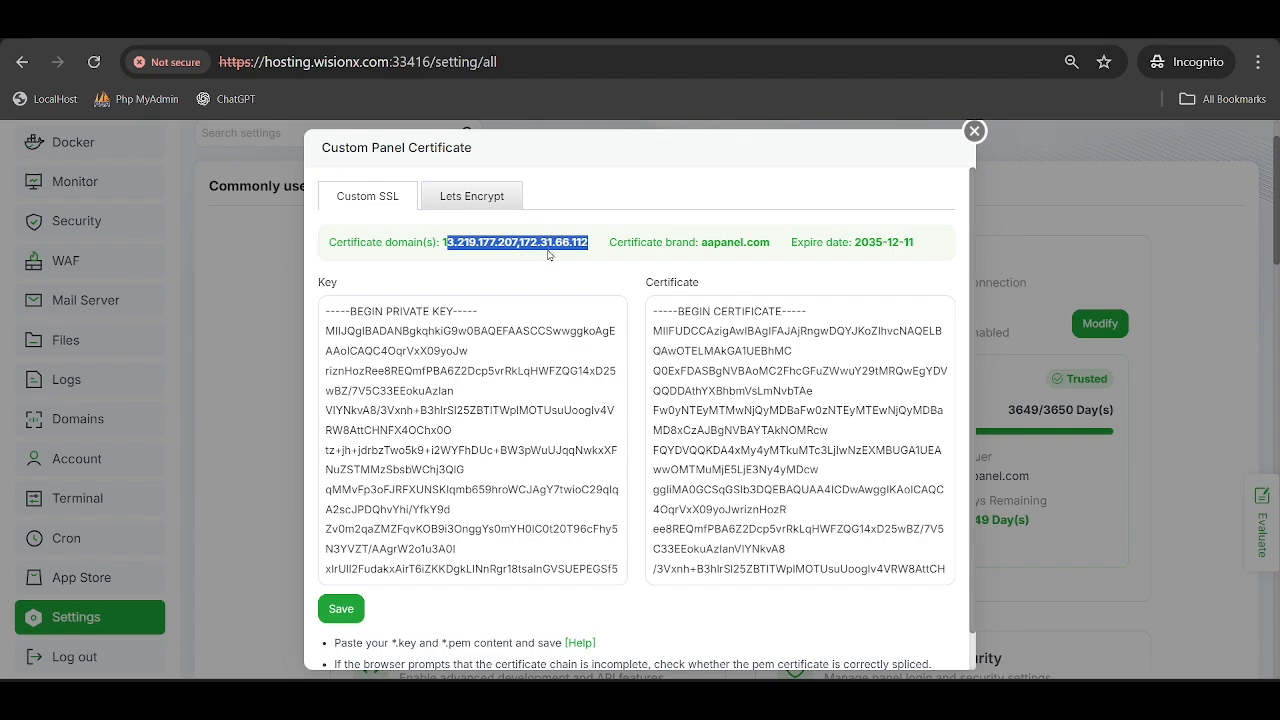
pyautogui.tripleClick(478, 241)
pyautogui.click(483, 248)
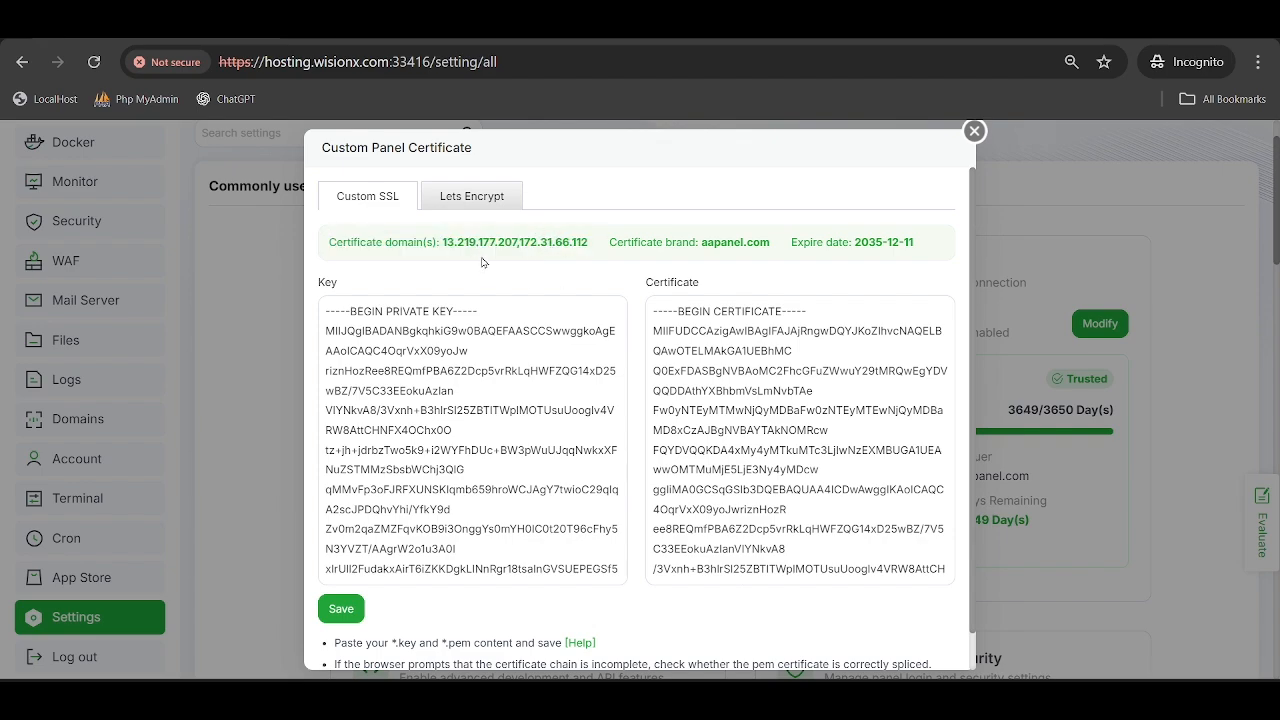
pyautogui.click(651, 405)
pyautogui.click(972, 129)
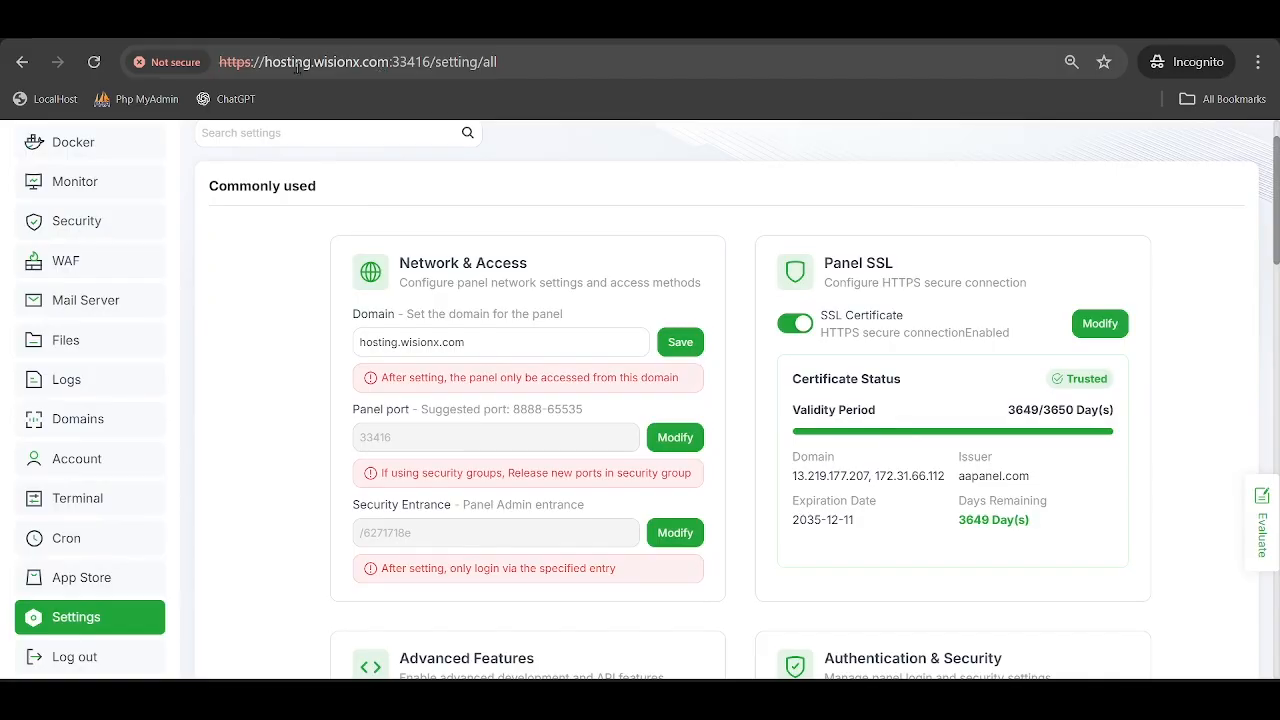
# Install a Let's Encrypt certificate for the panel domain hosting.wisionx.com using File Verification.
pyautogui.moveTo(265, 62); pyautogui.dragTo(390, 62)
pyautogui.hotkey('ctrl', 'c')
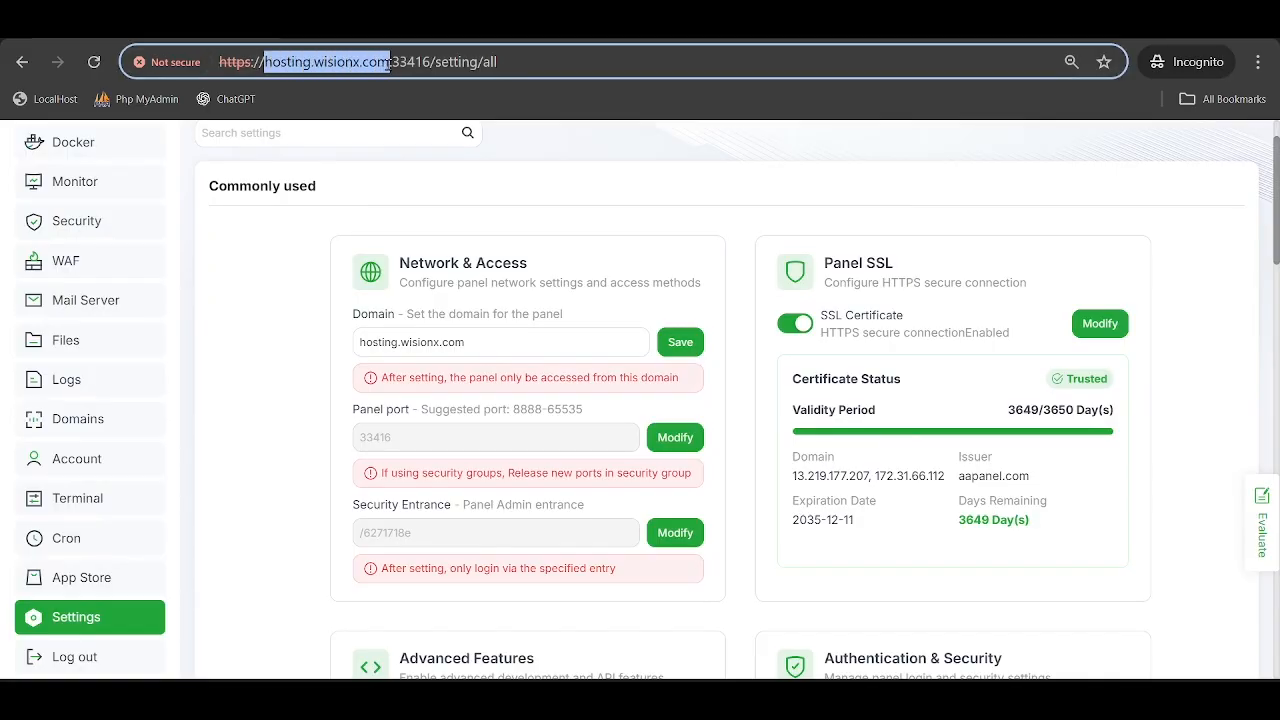
pyautogui.click(1099, 325)
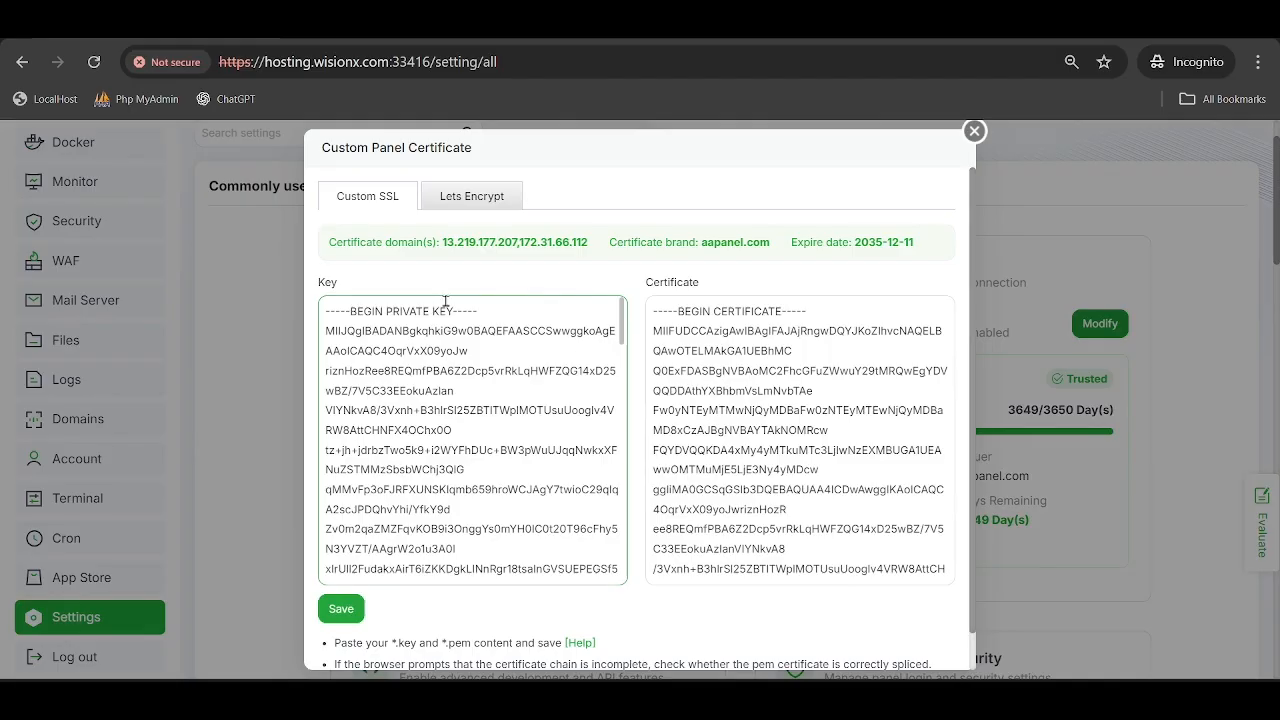
pyautogui.click(454, 200)
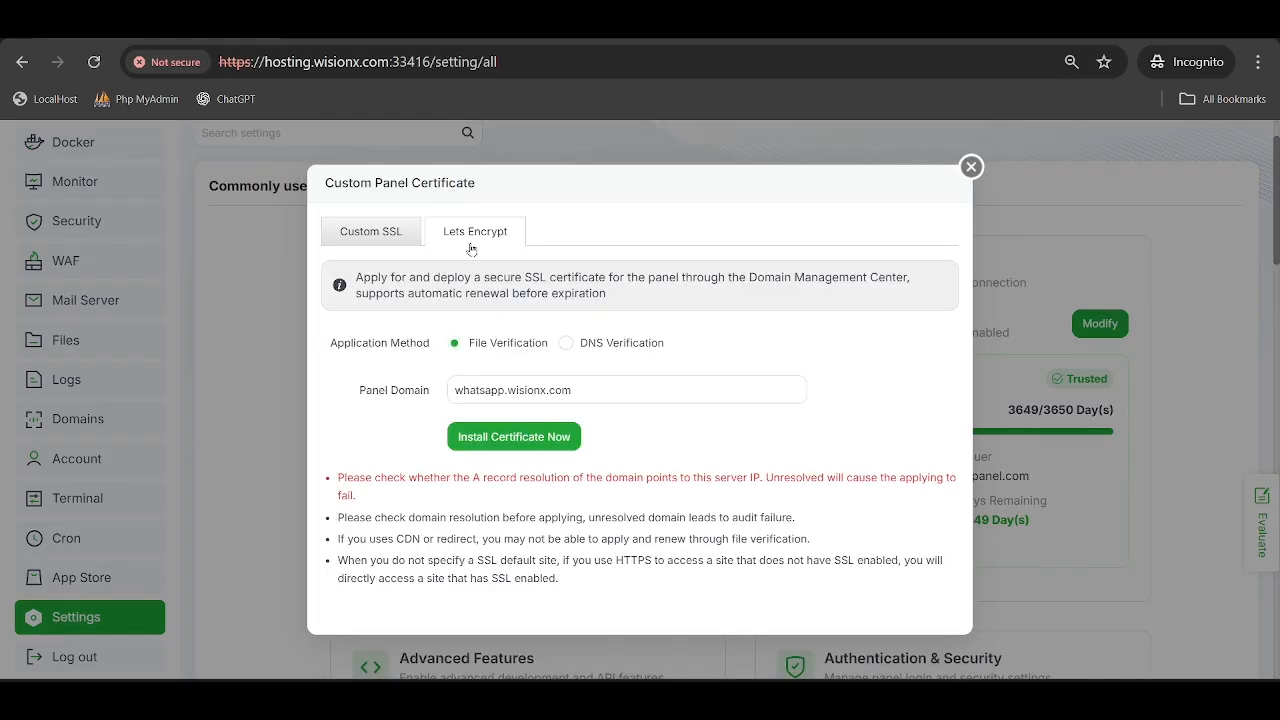
pyautogui.tripleClick(605, 394)
pyautogui.hotkey('ctrl', 'v')
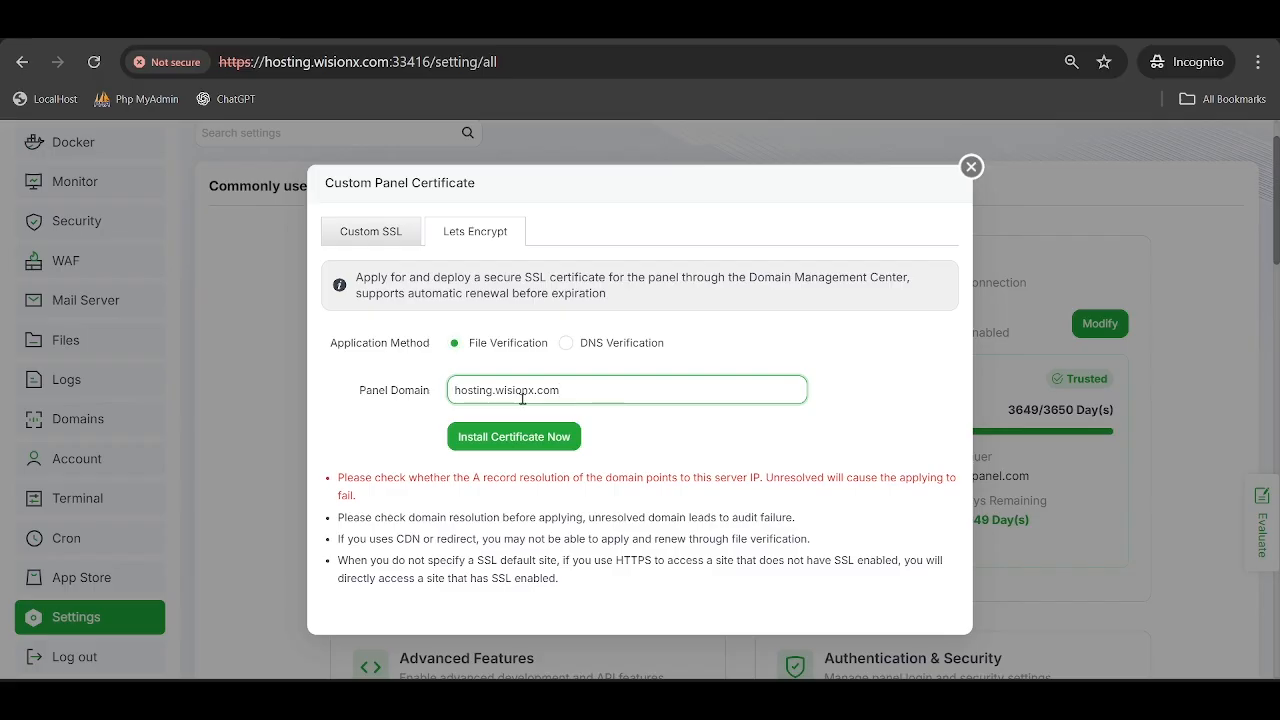
pyautogui.click(651, 472)
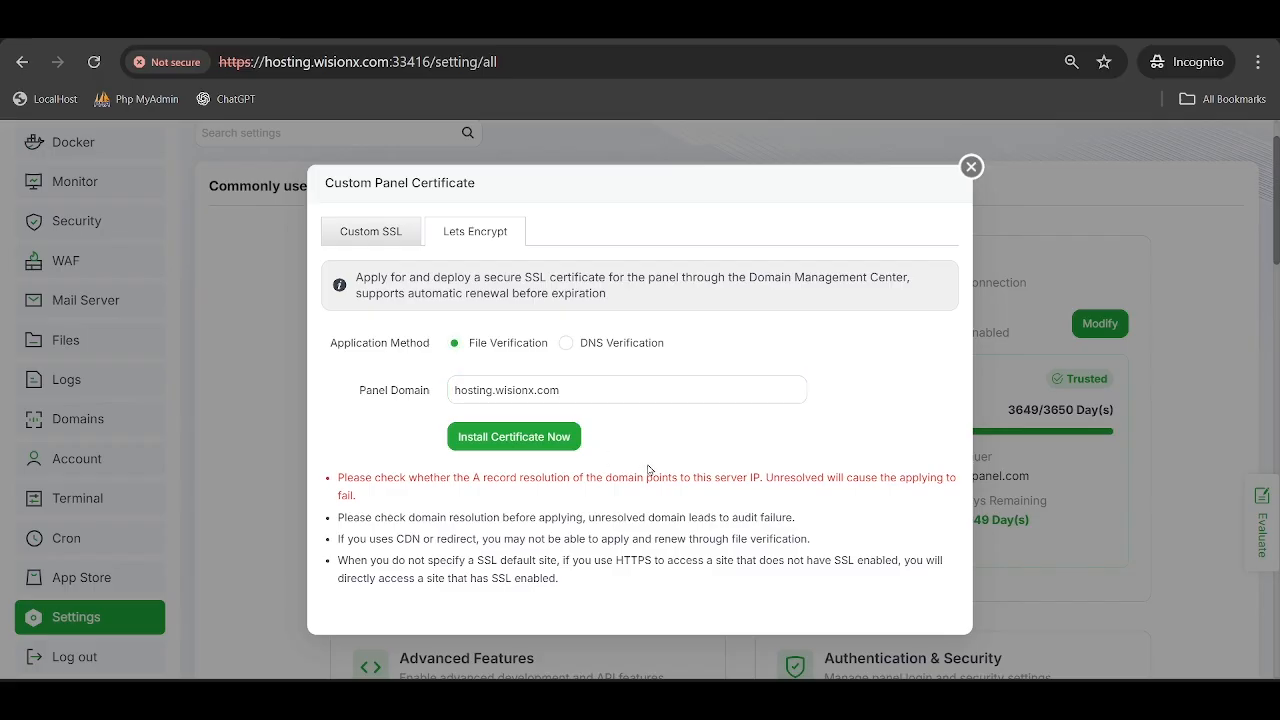
pyautogui.click(601, 399)
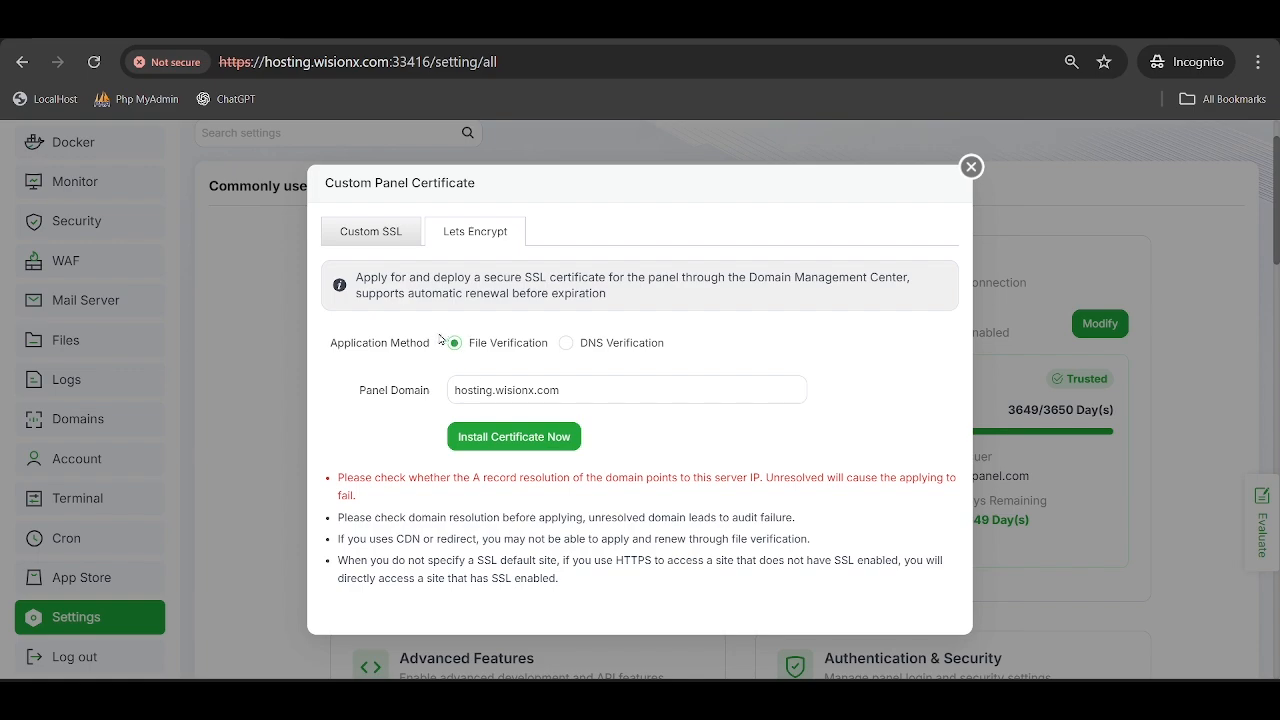
pyautogui.click(506, 447)
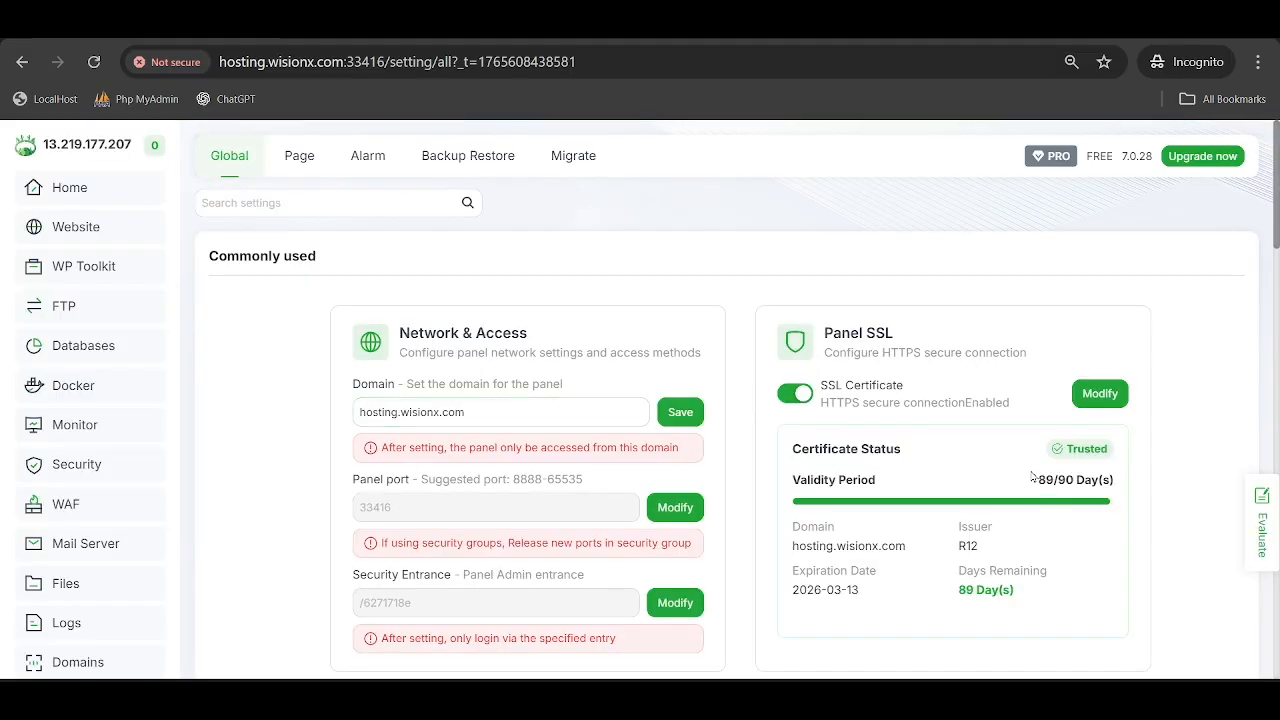
# Reopen the Panel SSL certificate details, check the certificate's domain, and close them.
pyautogui.click(1100, 393)
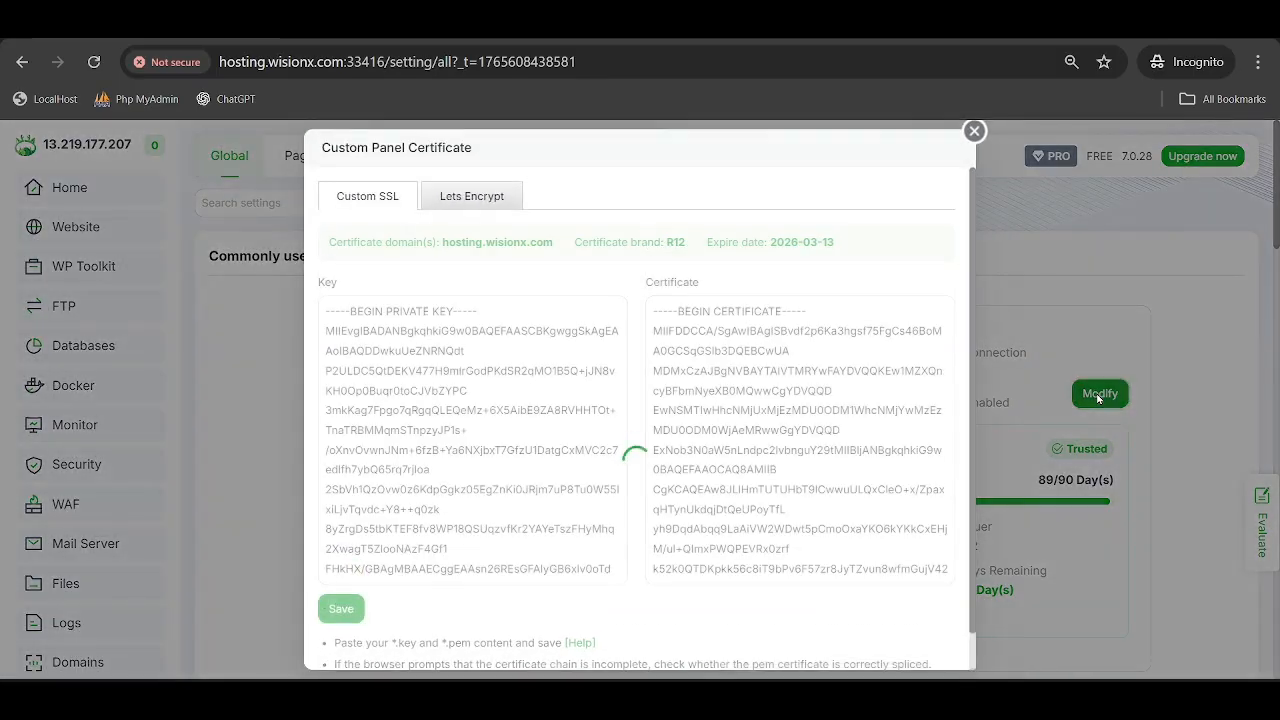
pyautogui.moveTo(443, 242); pyautogui.dragTo(553, 242)
pyautogui.moveTo(510, 410); pyautogui.dragTo(468, 430)
pyautogui.click(975, 132)
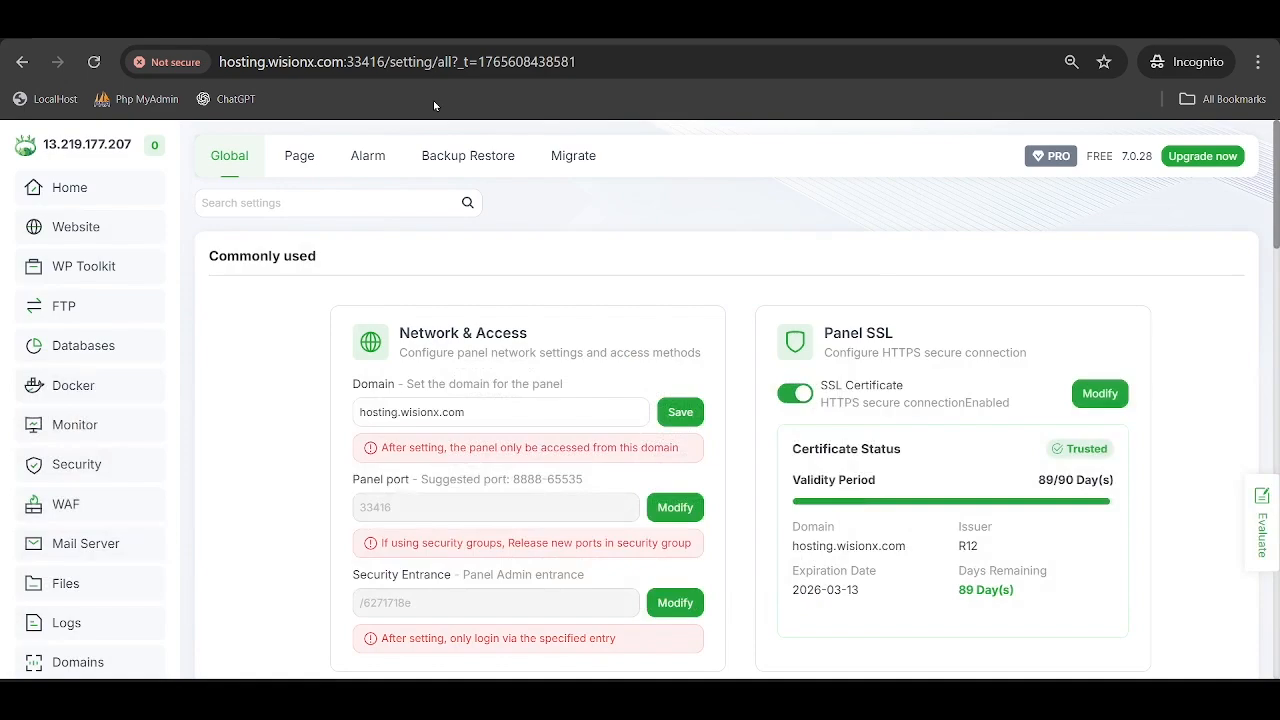
# Go to the panel's home dashboard and copy its address, hosting.wisionx.com:33416.
pyautogui.click(632, 62)
pyautogui.press('Return')
pyautogui.click(64, 190)
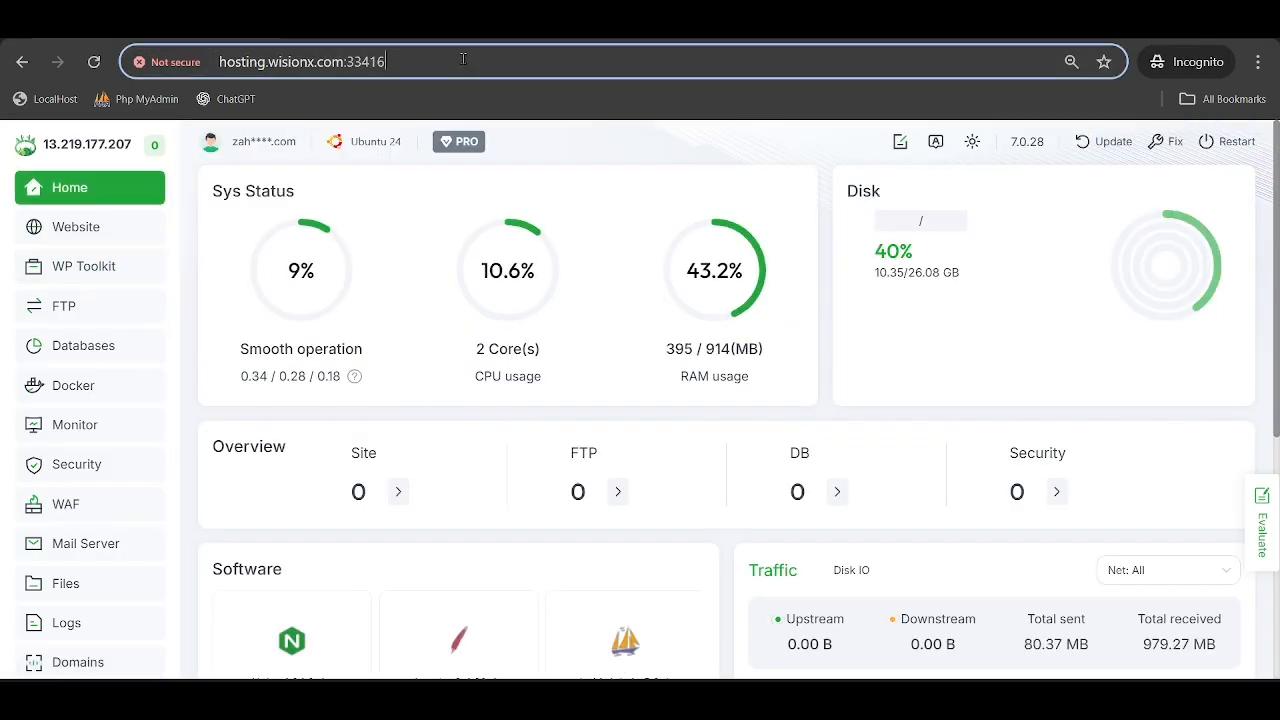
pyautogui.click(567, 75)
pyautogui.hotkey('ctrl', 'c')
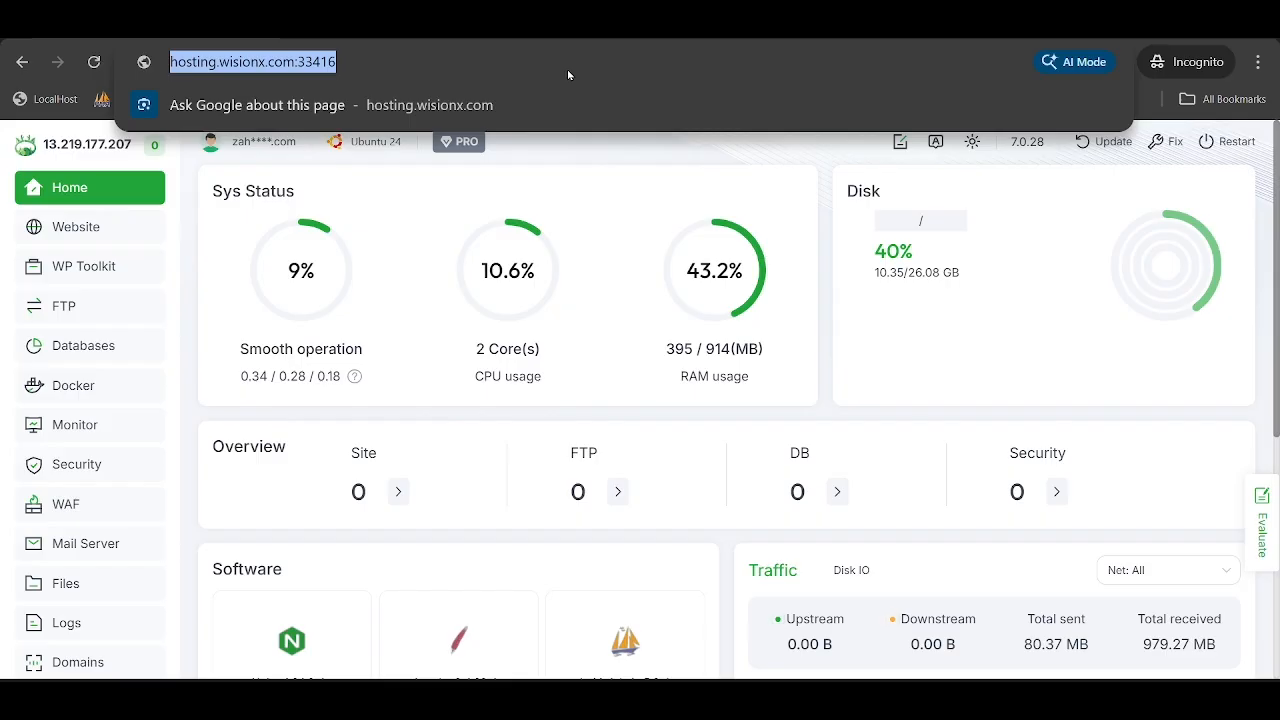
pyautogui.hotkey('alt', 'Tab')
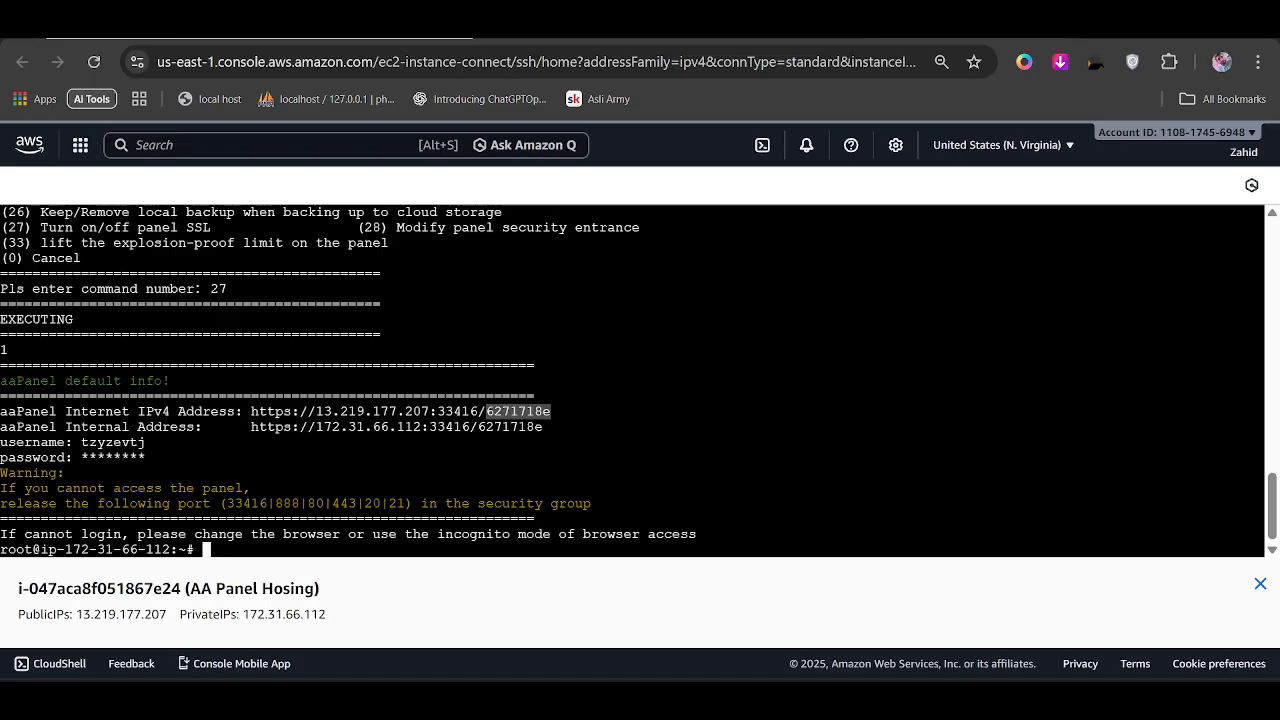
pyautogui.click(775, 698)
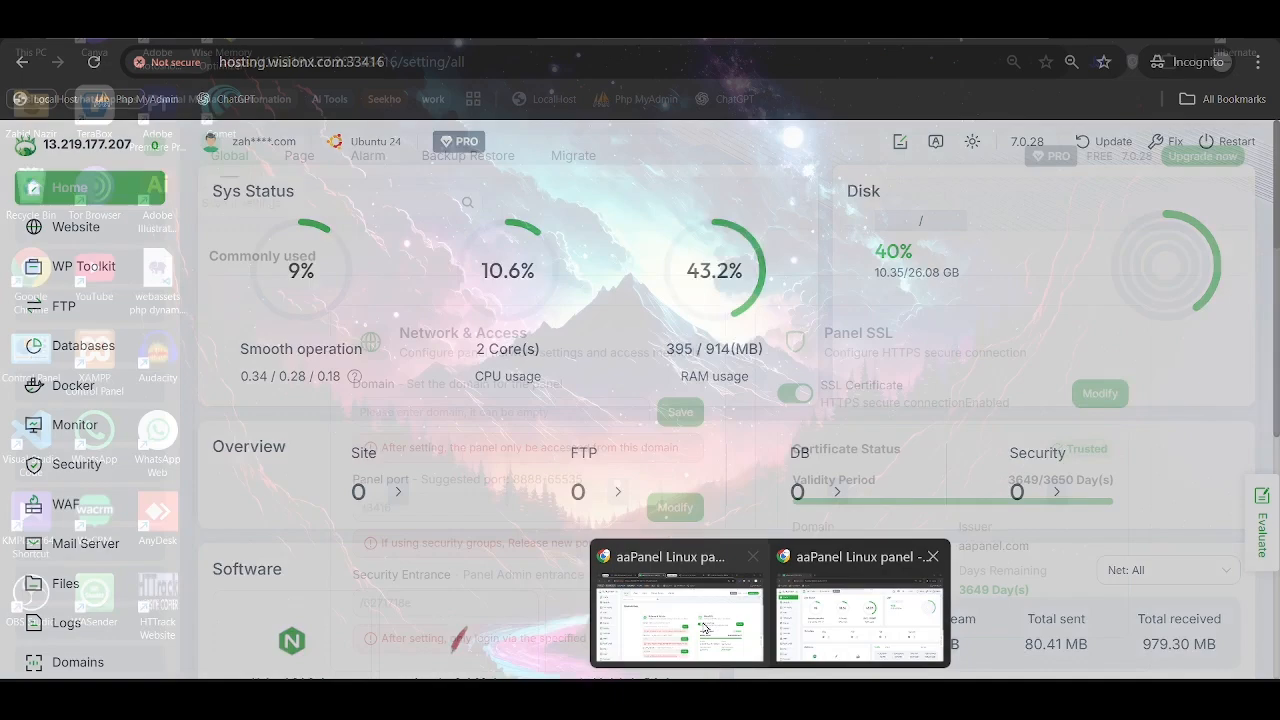
pyautogui.click(705, 626)
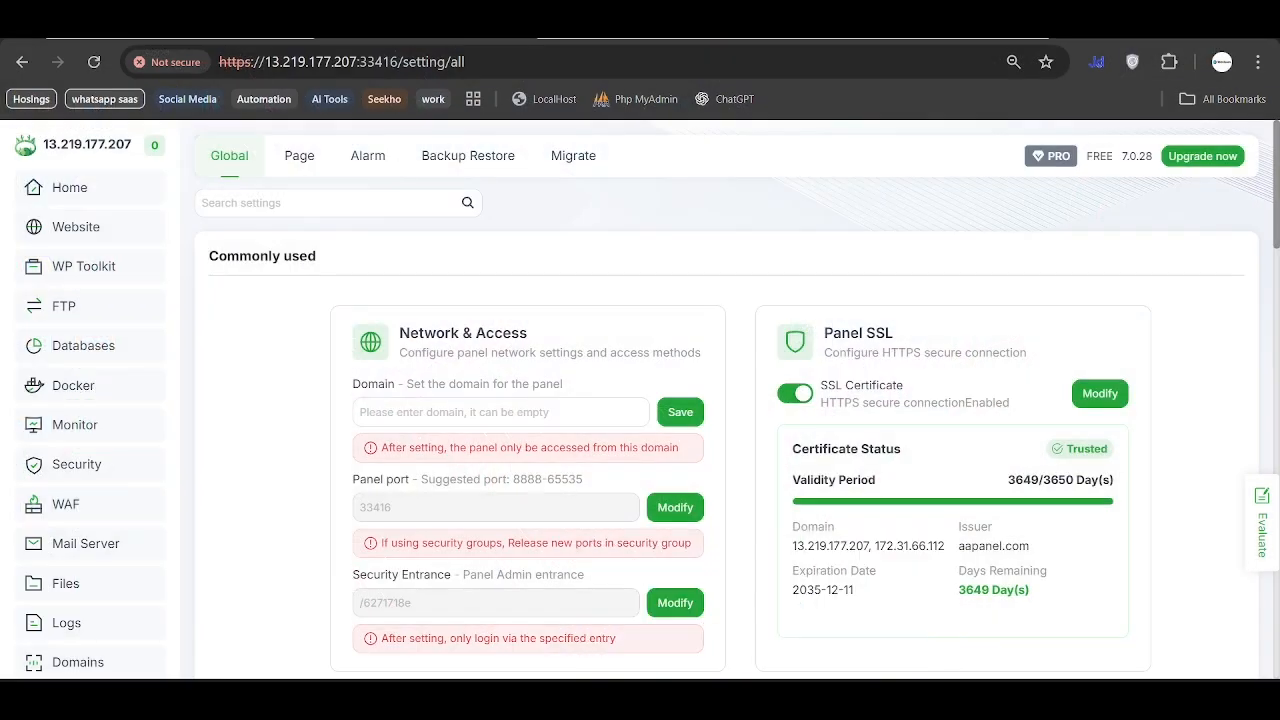
pyautogui.click(484, 52)
pyautogui.hotkey('ctrl', 'v')
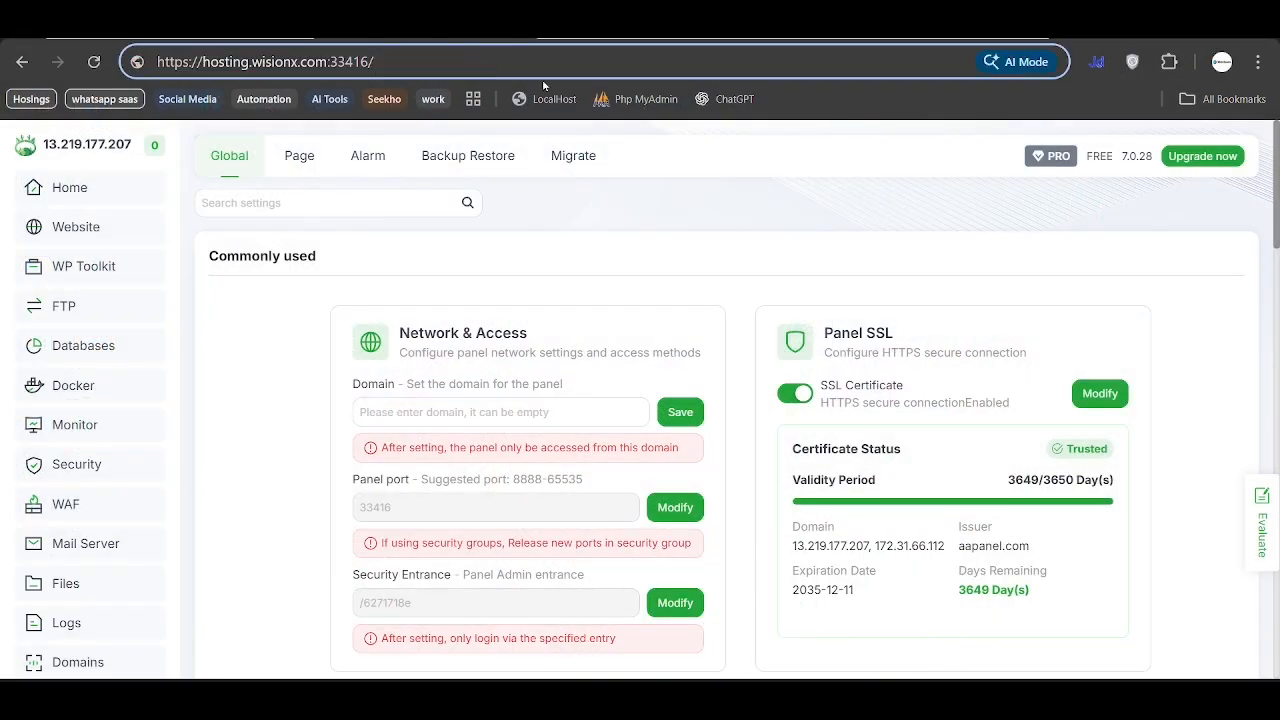
pyautogui.press('Return')
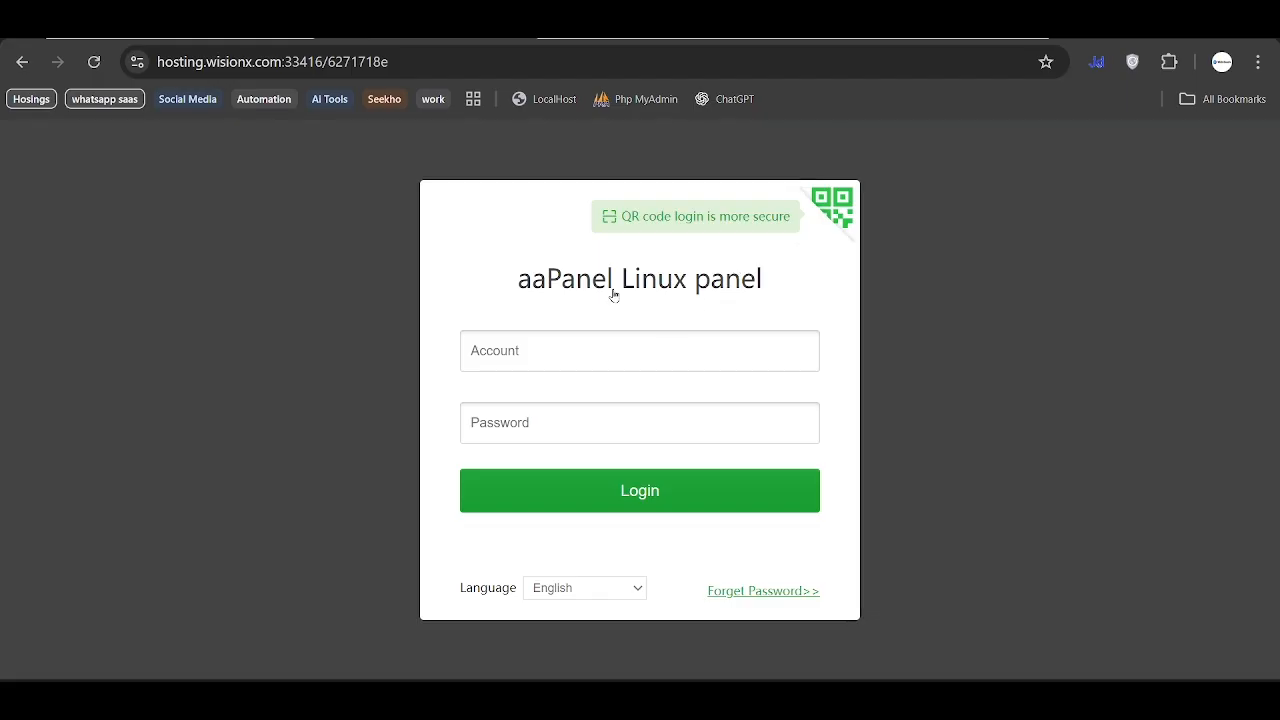
# Check the login page's connection security information and its full address.
pyautogui.click(138, 62)
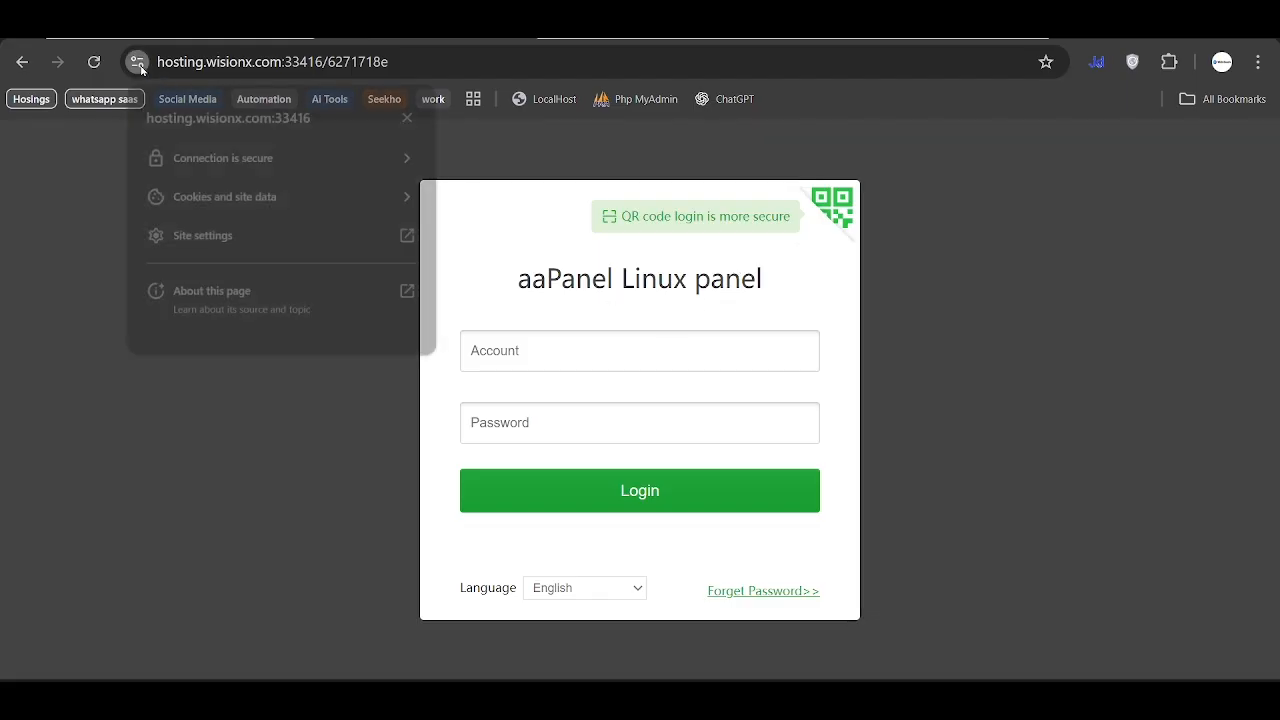
pyautogui.click(31, 362)
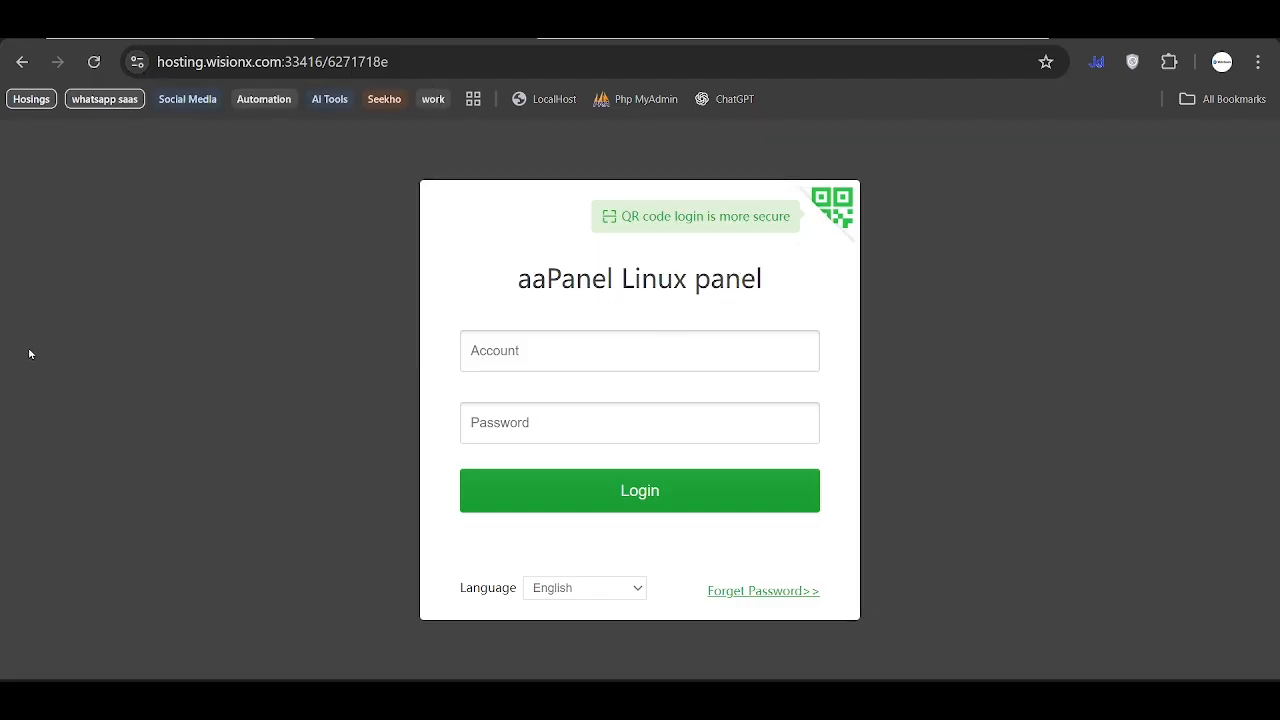
pyautogui.click(256, 62)
pyautogui.click(487, 62)
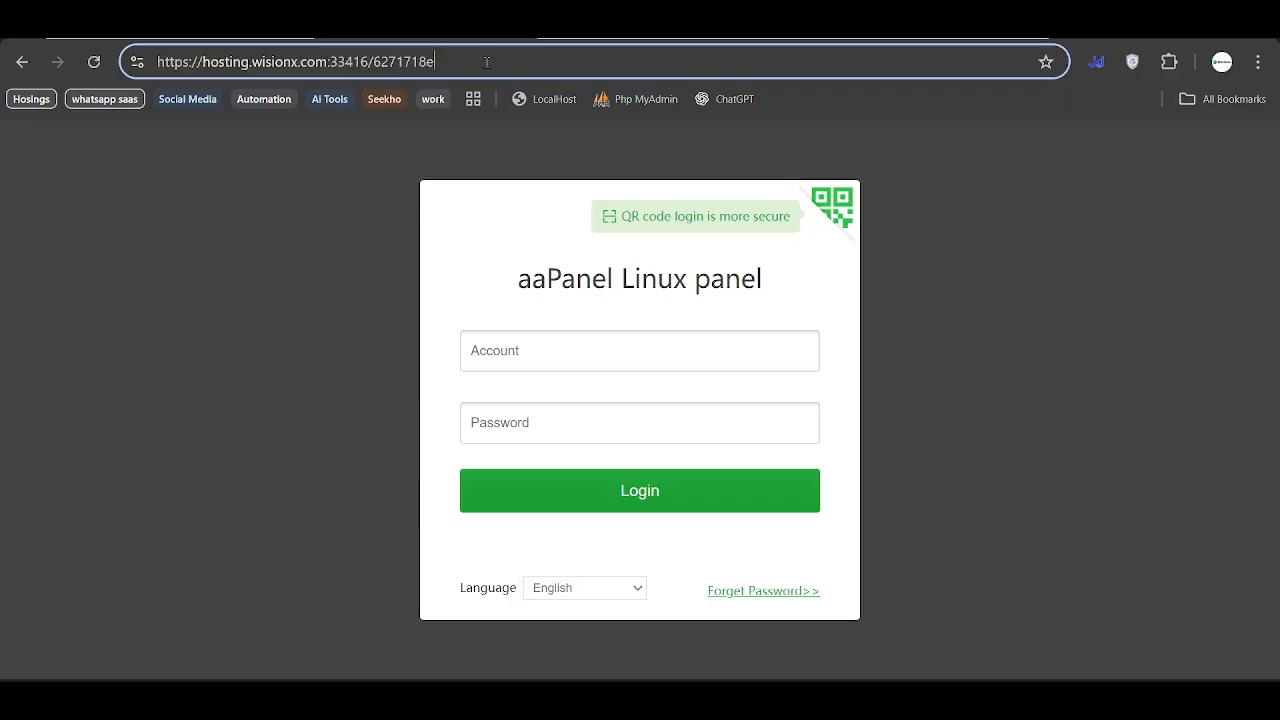
pyautogui.click(238, 323)
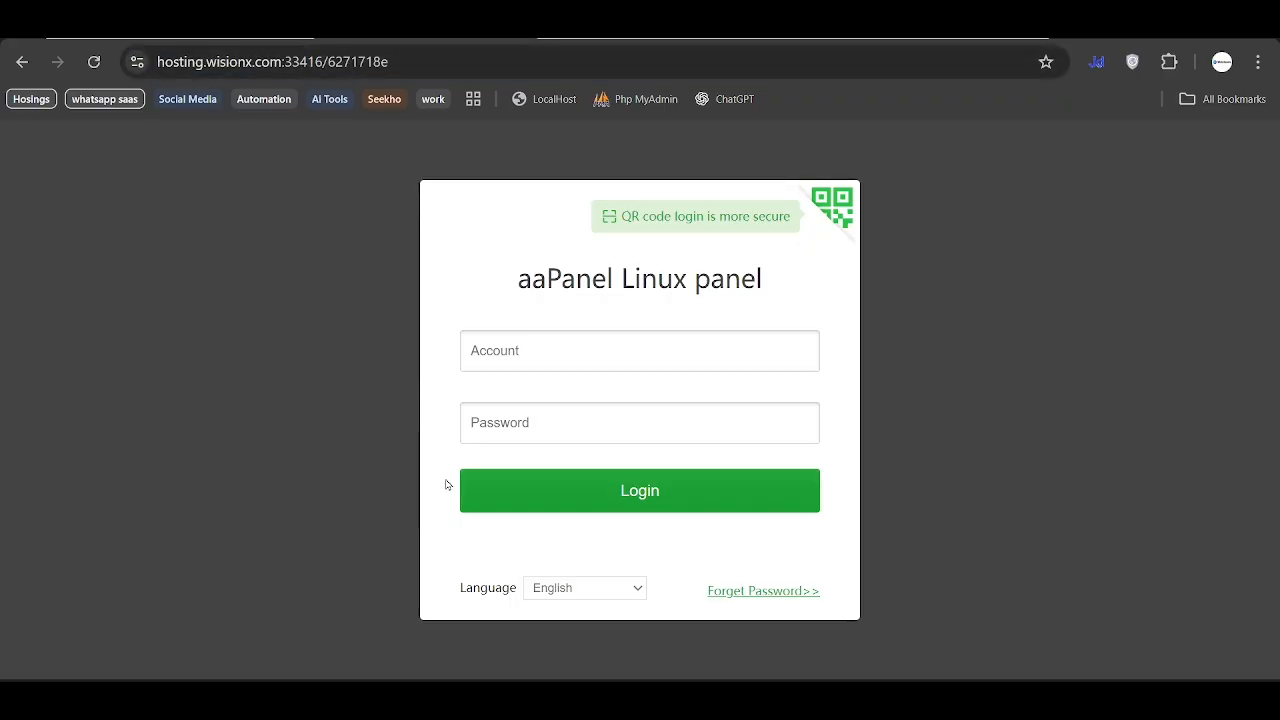
# Log in to aaPanel with the account username and password, and save the login in the browser.
pyautogui.click(539, 364)
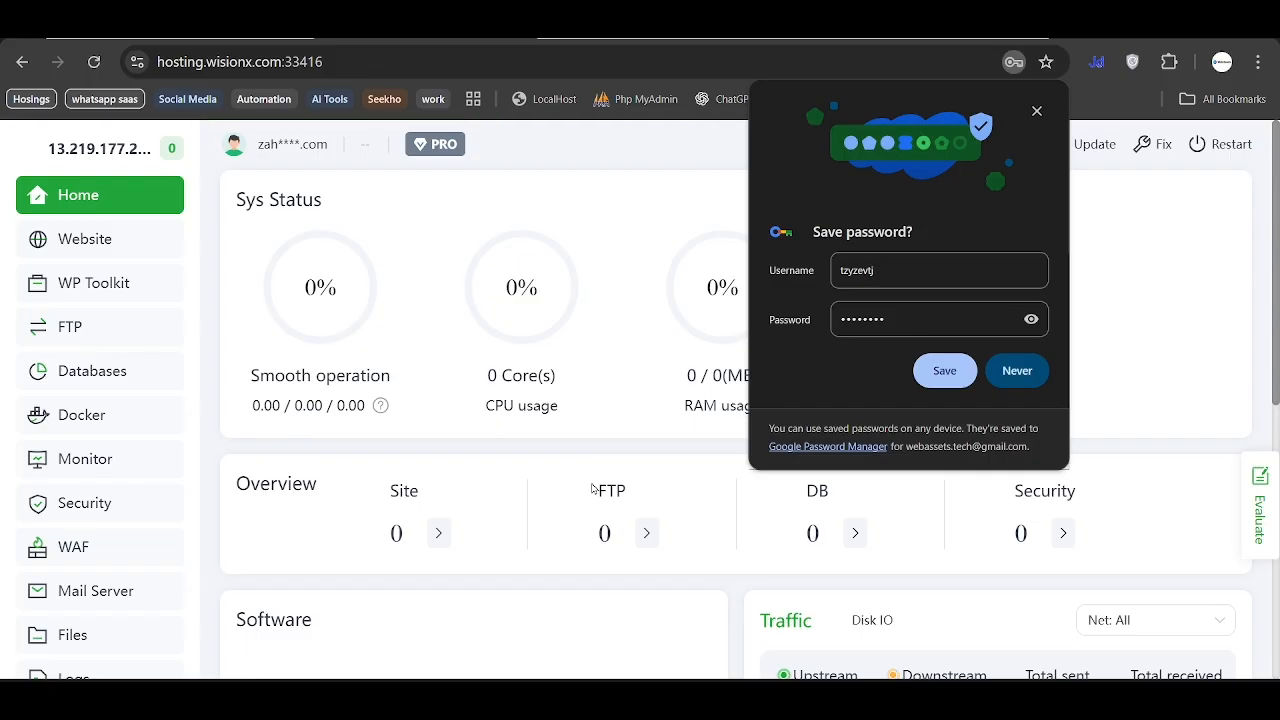
pyautogui.click(945, 371)
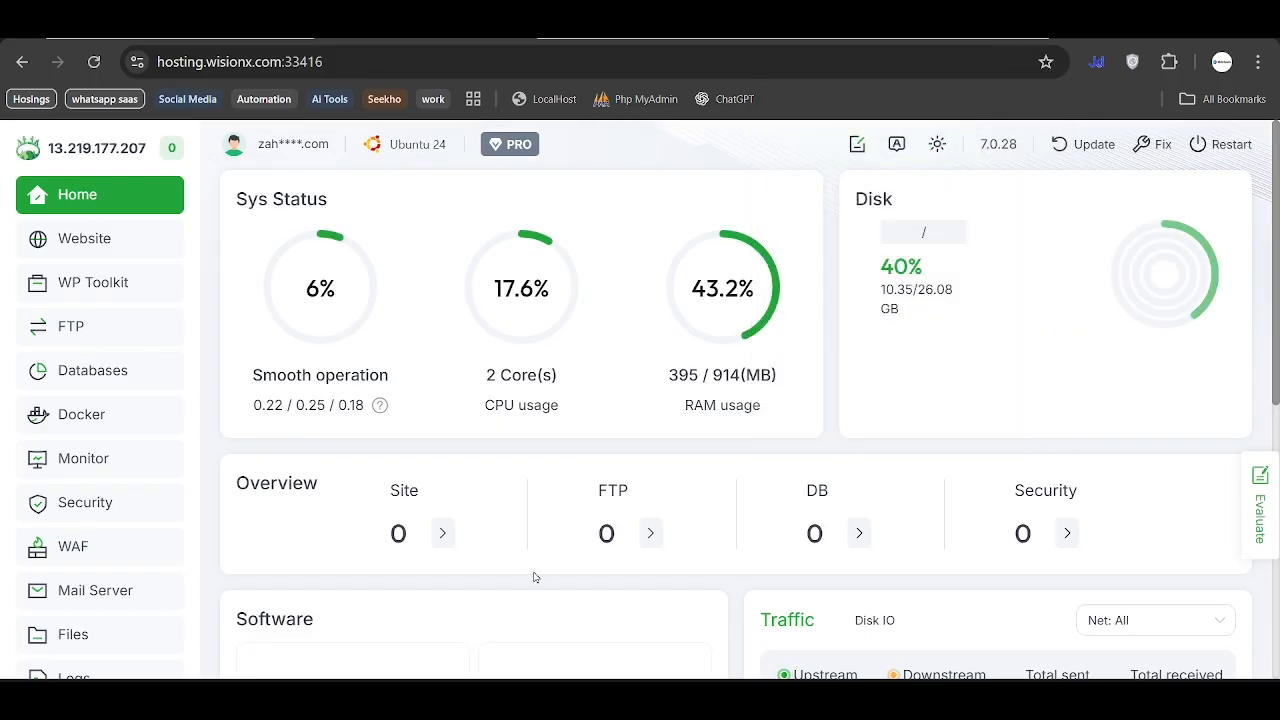
# Look over the home dashboard's software and traffic sections, and open the panel's global settings.
pyautogui.scroll(-5, 535, 577)
pyautogui.scroll(5, 535, 577)
pyautogui.scroll(-4, 713, 512)
pyautogui.scroll(-1, 713, 512)
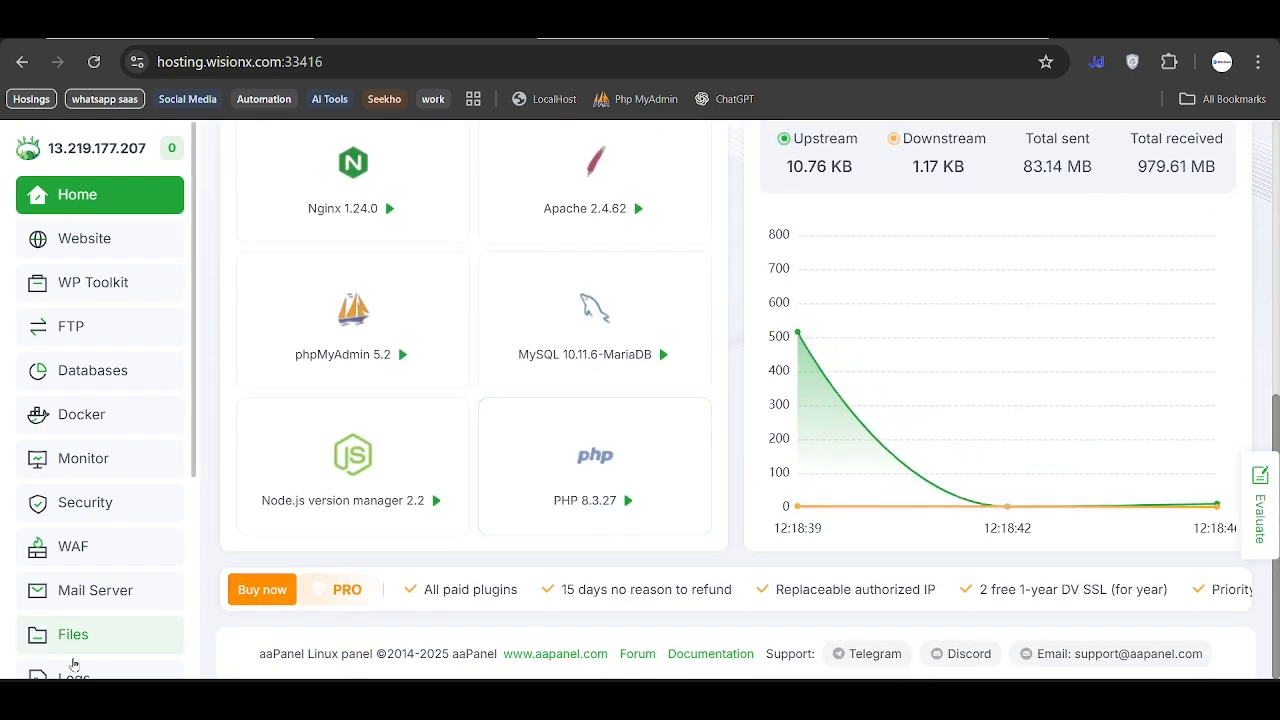
pyautogui.scroll(-4, 55, 611)
pyautogui.click(68, 608)
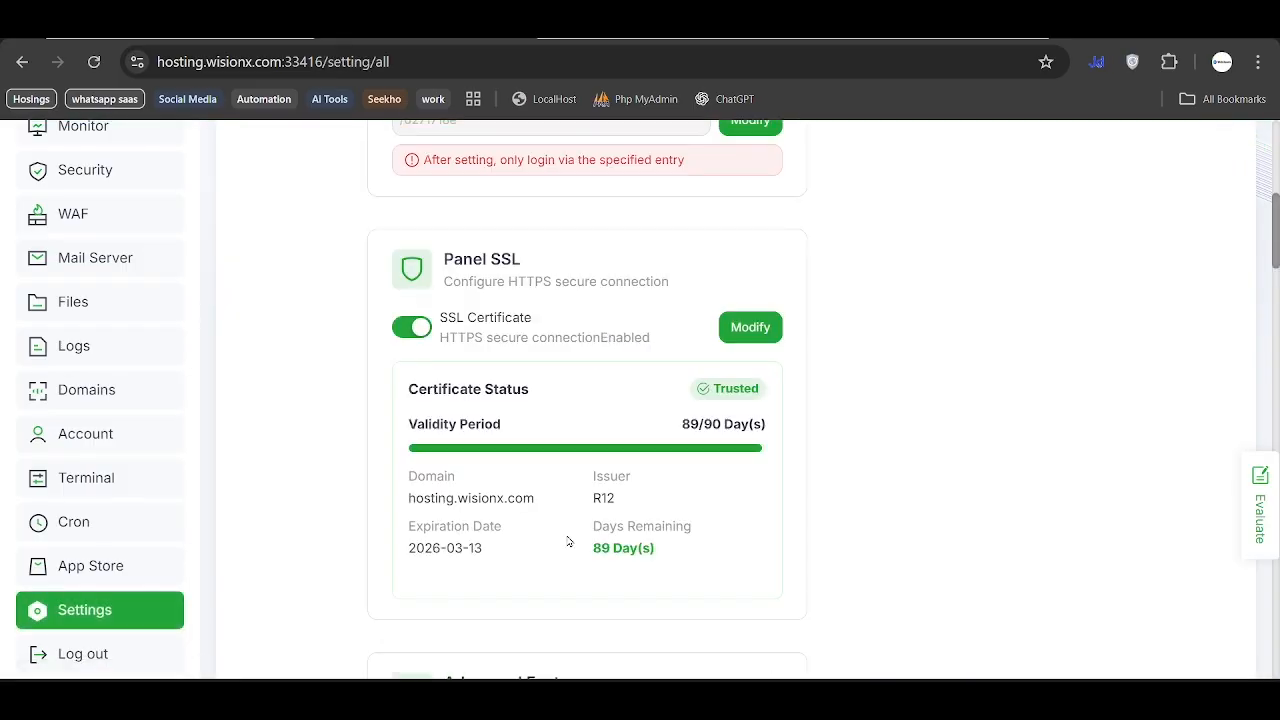
# Review the panel's Domain setting under Network & Access alongside the Panel SSL certificate status.
pyautogui.hotkey('ctrl', '-')
pyautogui.scroll(8, 410, 521)
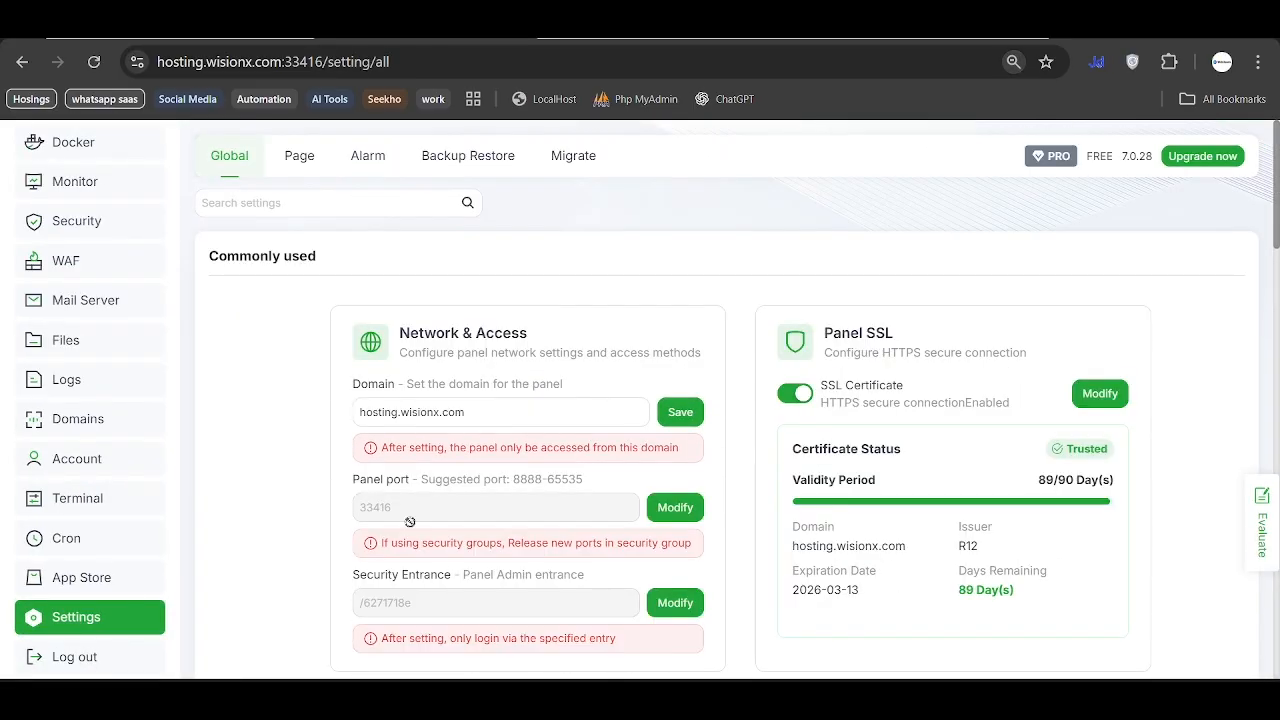
pyautogui.scroll(-1, 410, 521)
pyautogui.click(399, 343)
pyautogui.doubleClick(399, 343)
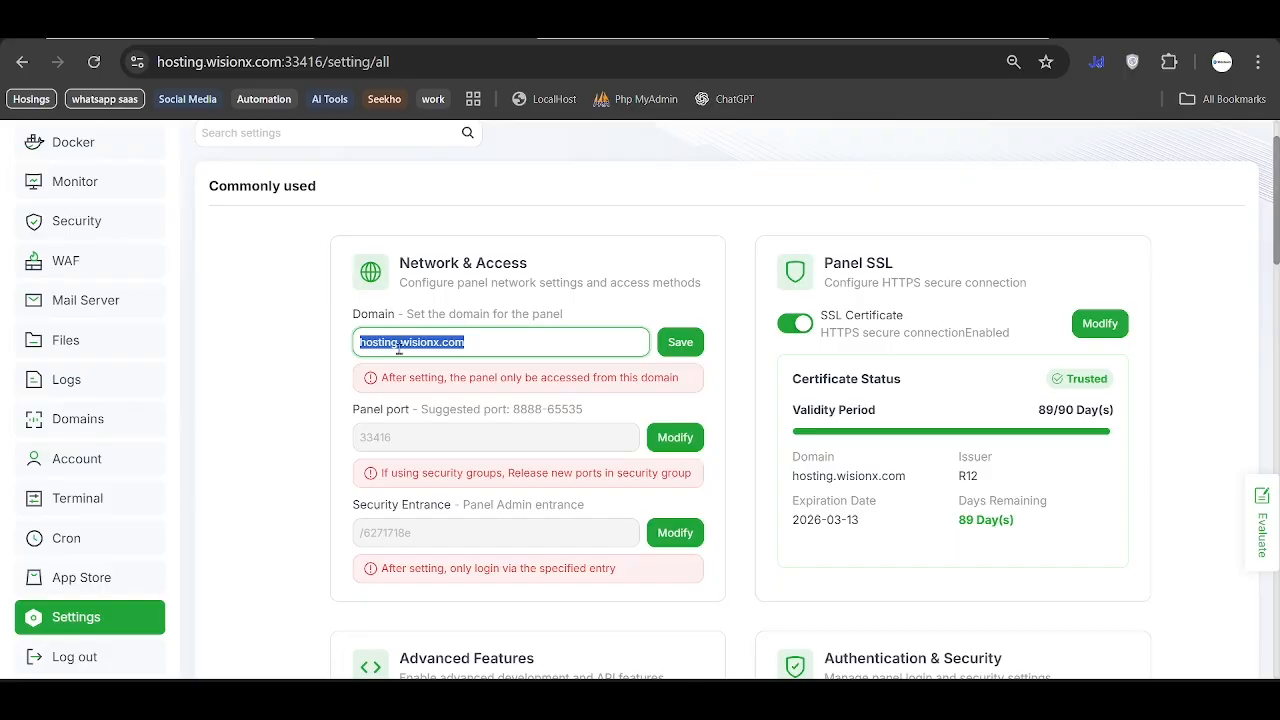
pyautogui.click(483, 341)
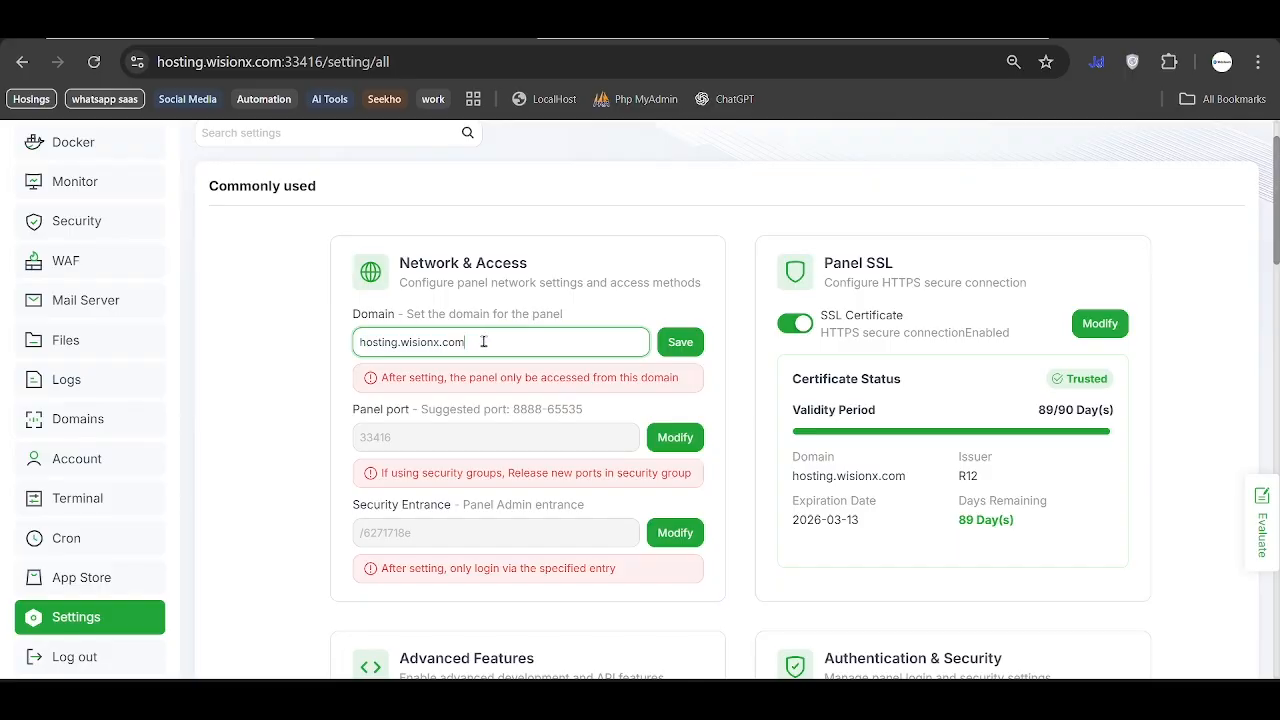
pyautogui.doubleClick(362, 342)
pyautogui.moveTo(486, 351); pyautogui.dragTo(322, 348)
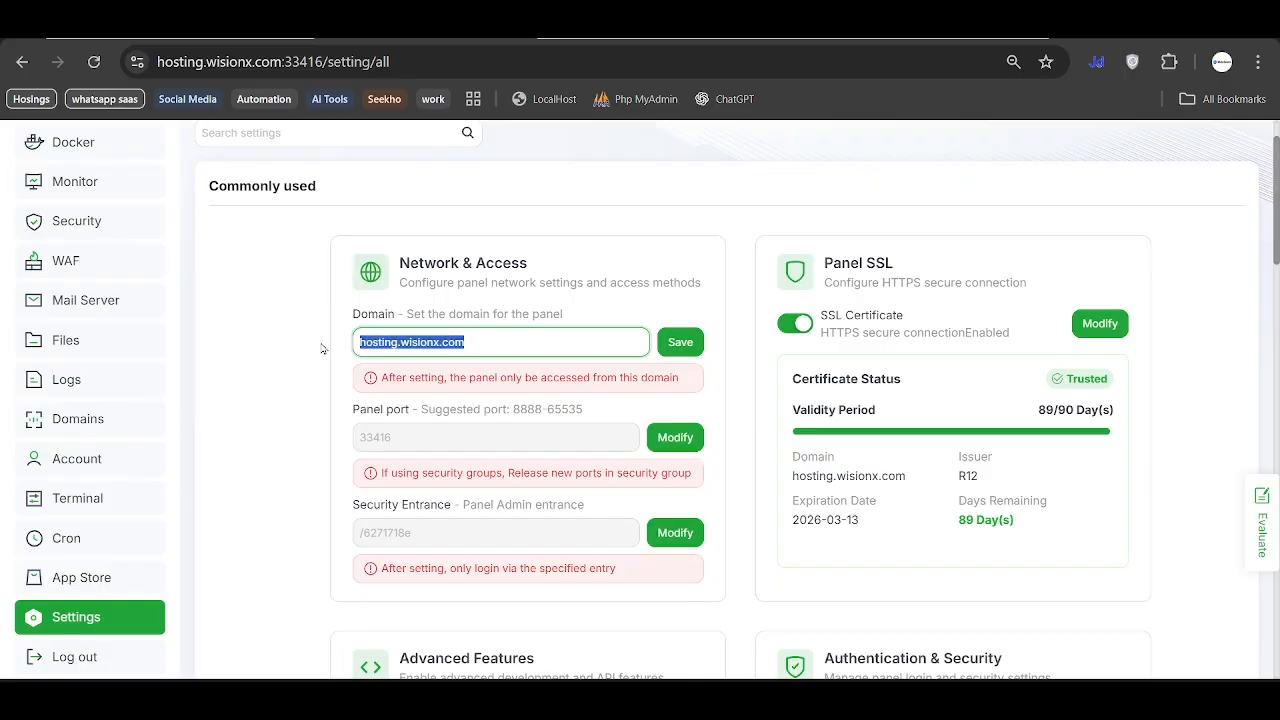
pyautogui.click(930, 349)
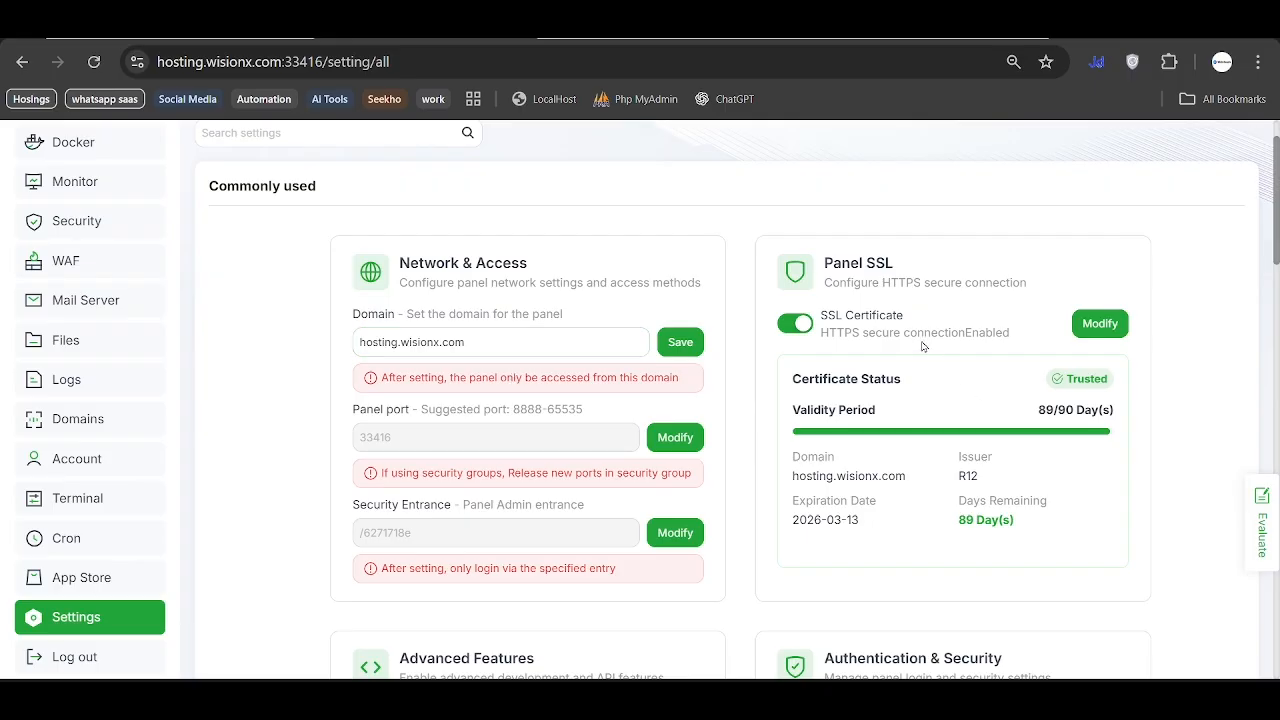
# Inspect the Panel SSL certificate's domain, key and certificate contents, and close the certificate details without changing them.
pyautogui.click(1098, 324)
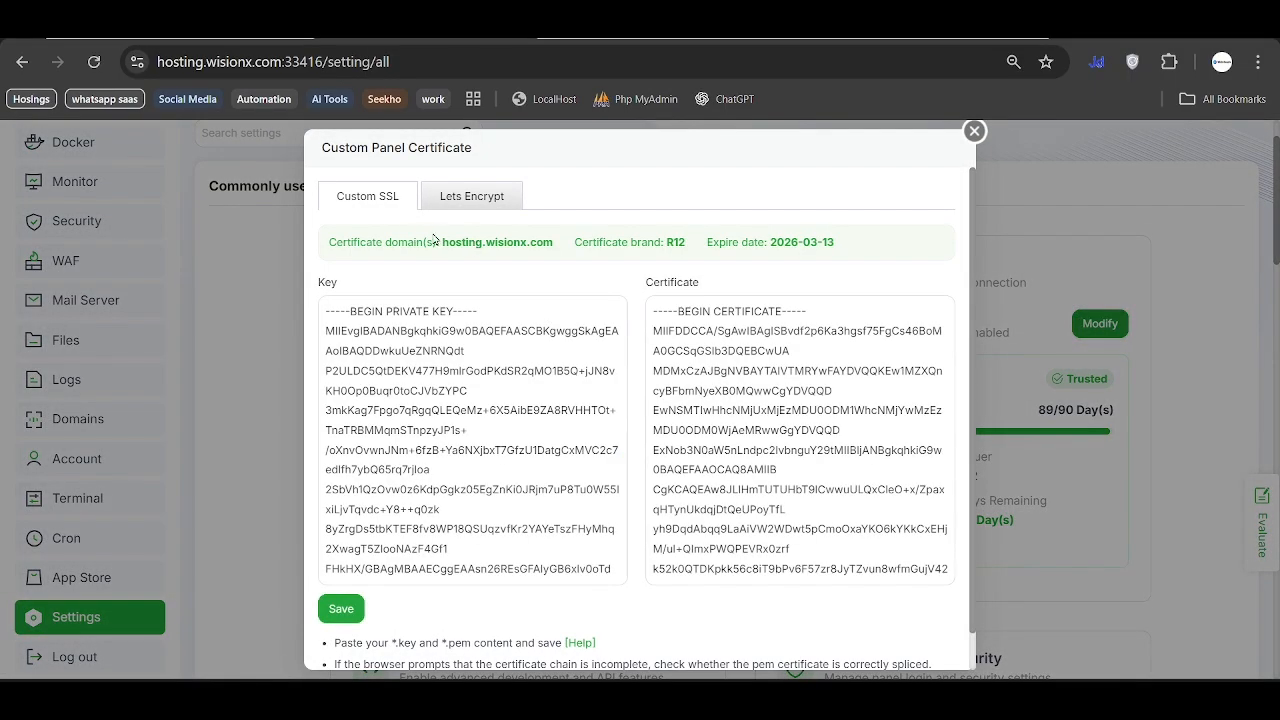
pyautogui.moveTo(442, 243); pyautogui.dragTo(557, 245)
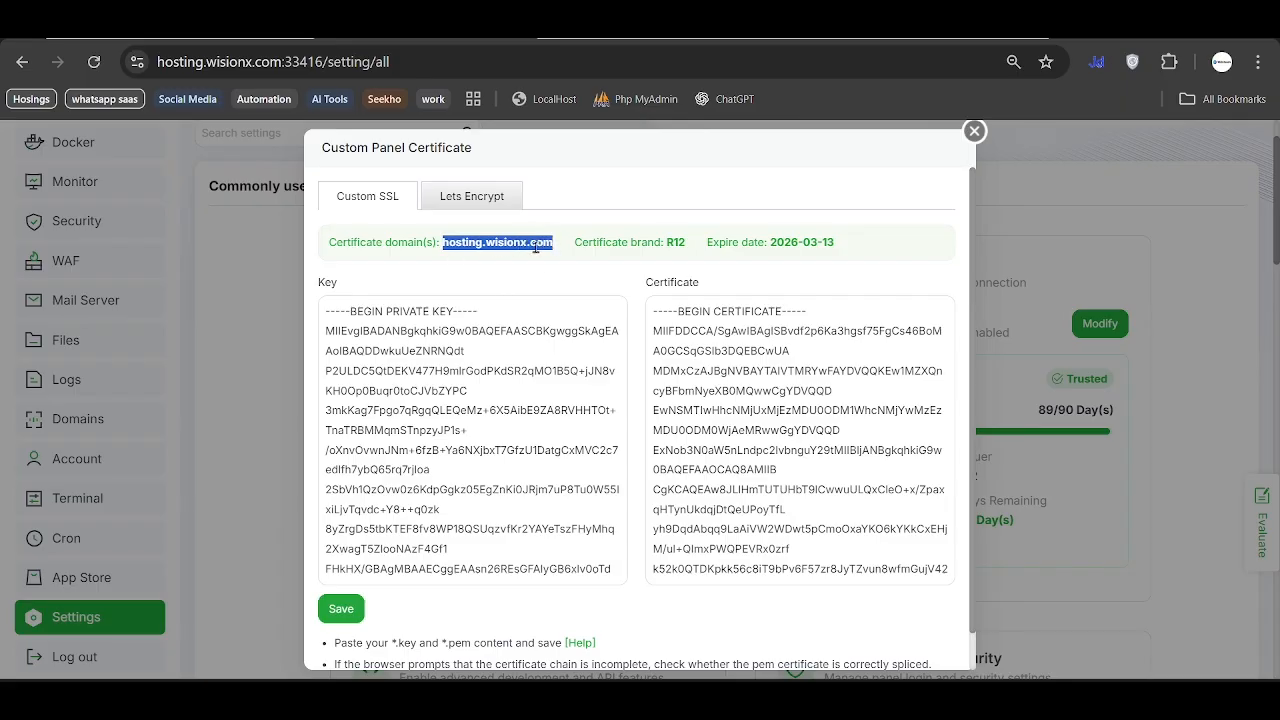
pyautogui.click(554, 264)
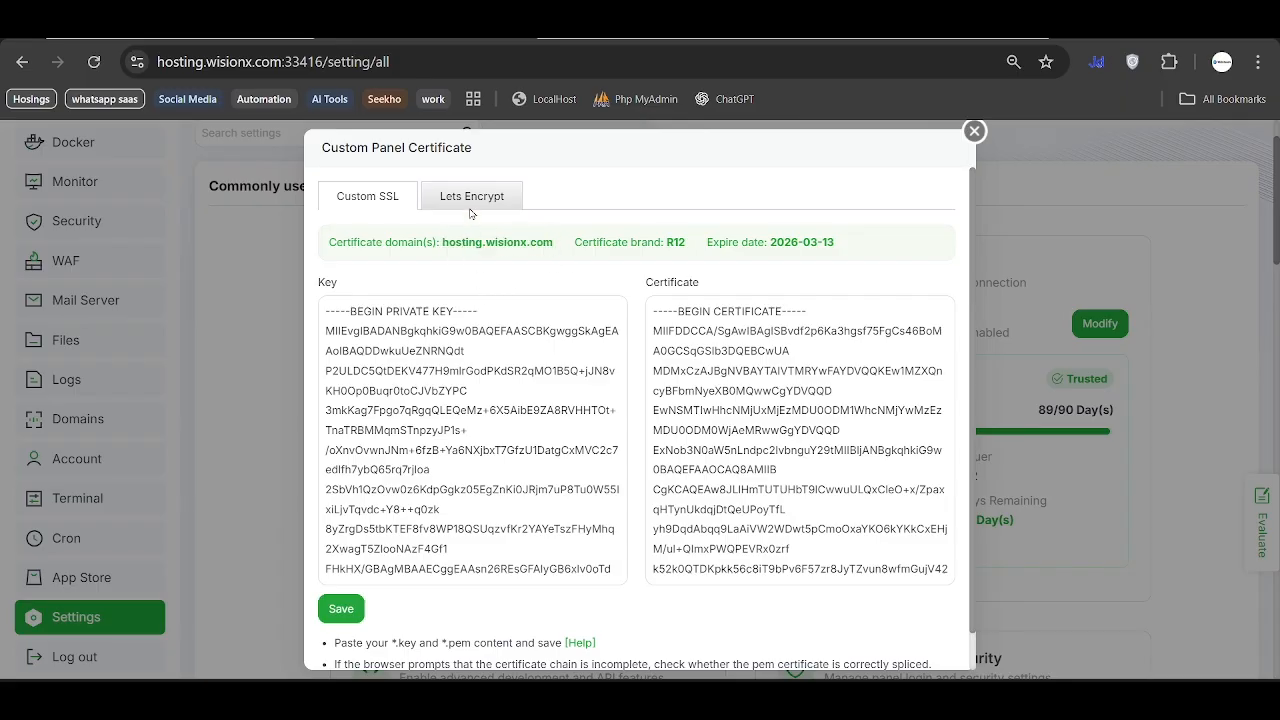
pyautogui.scroll(-5, 548, 511)
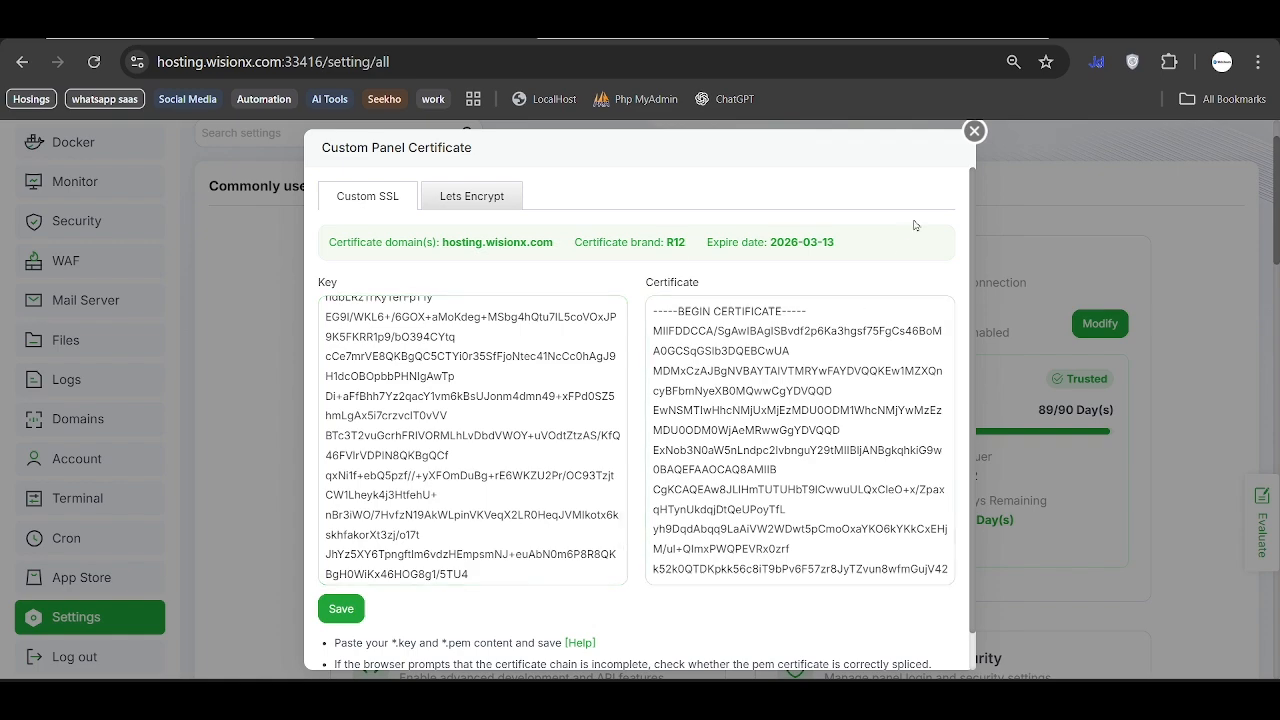
pyautogui.click(975, 131)
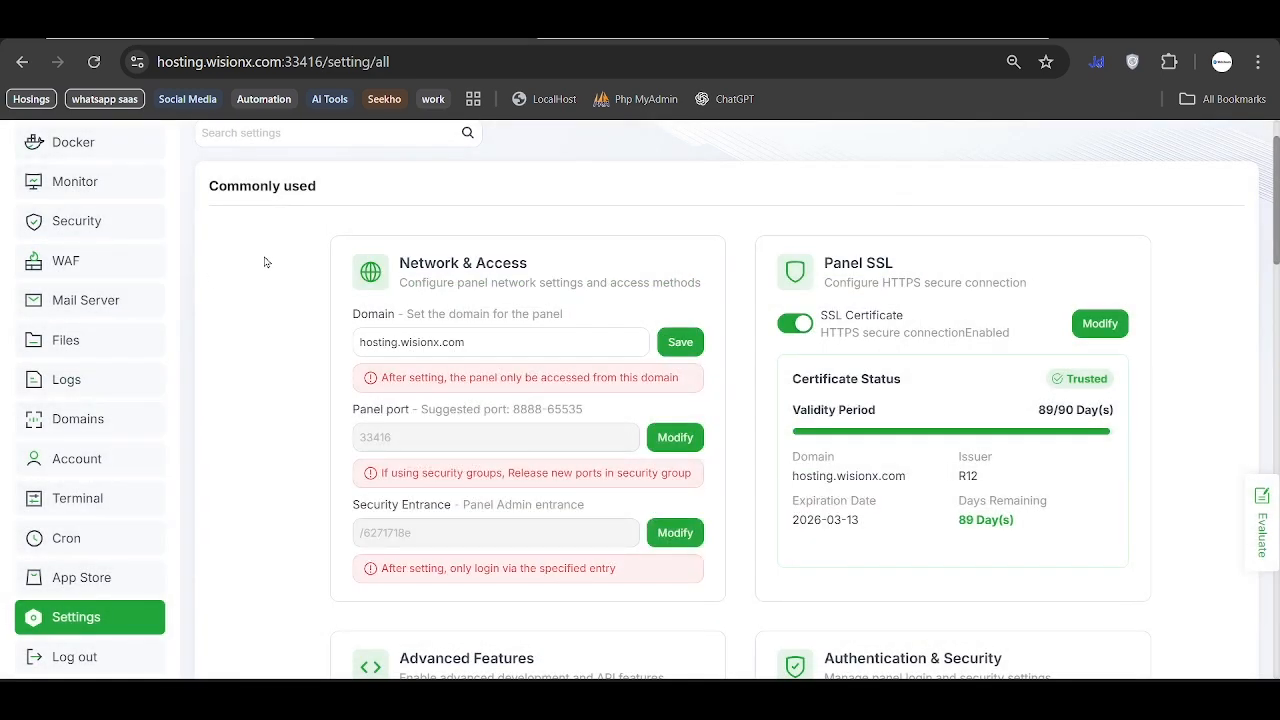
# Return to the home dashboard and look over its software, traffic and system status sections.
pyautogui.scroll(3, 33, 260)
pyautogui.click(70, 199)
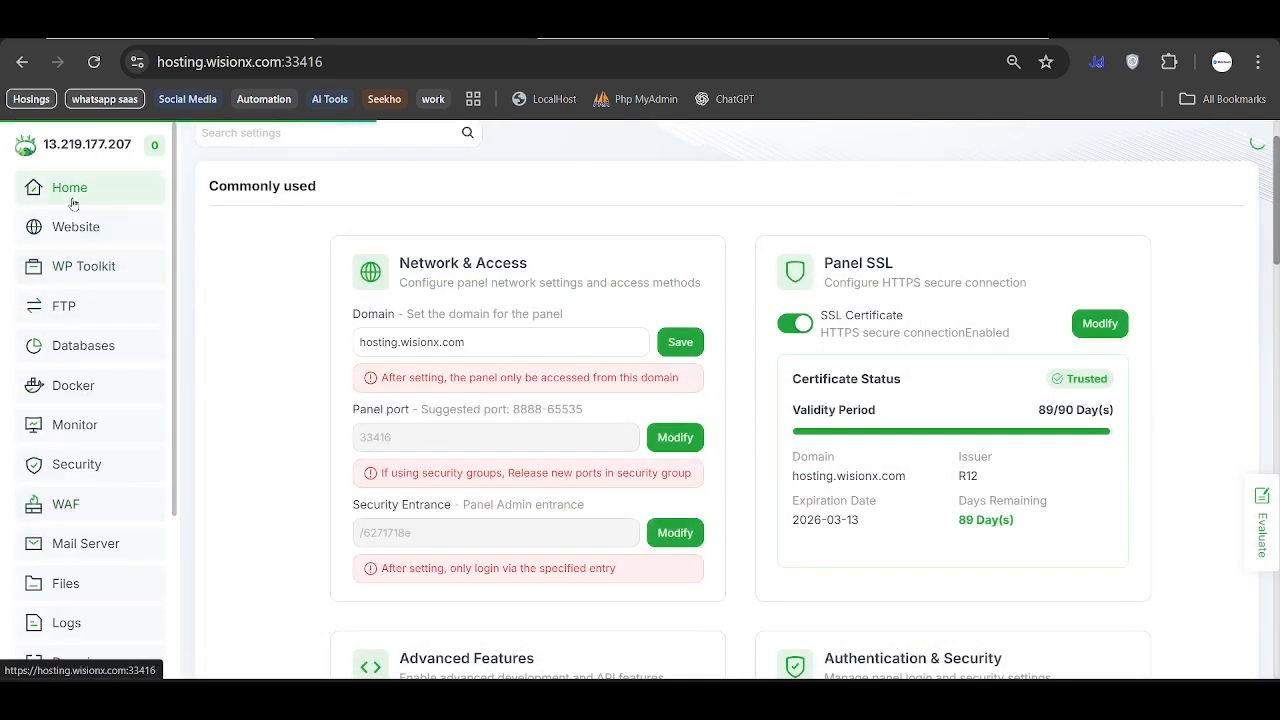
pyautogui.scroll(-4, 503, 383)
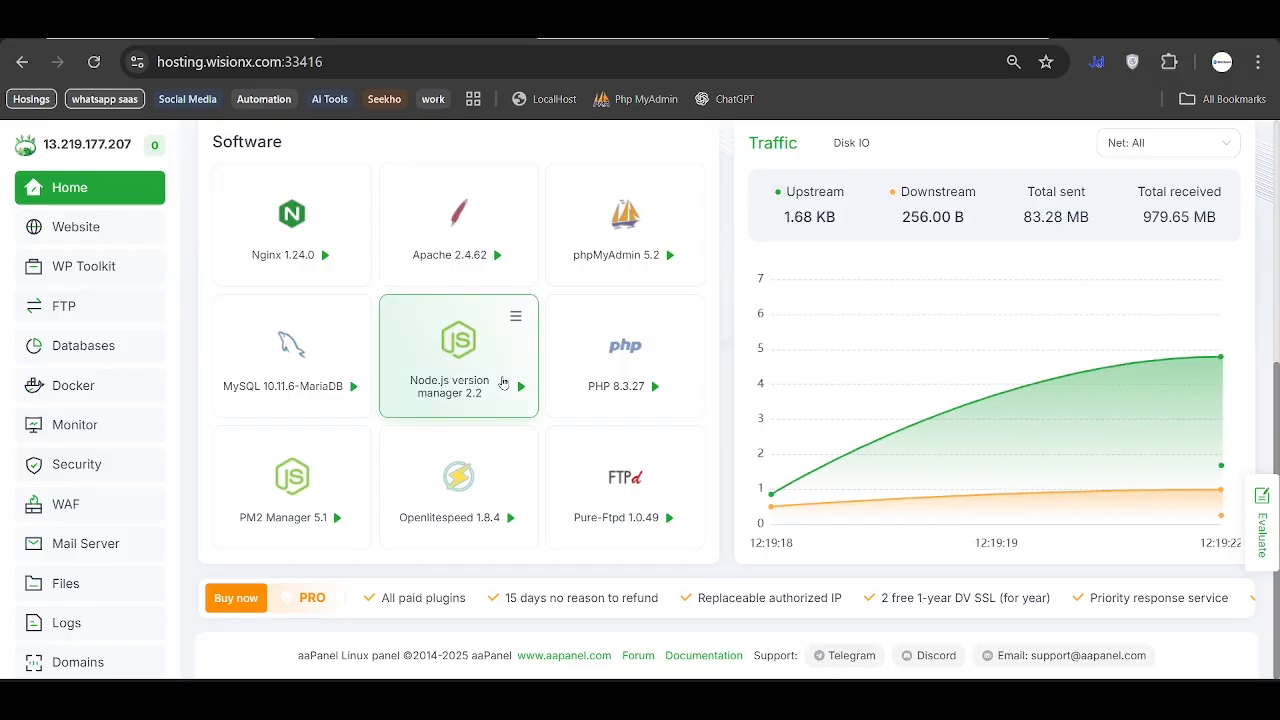
pyautogui.scroll(5, 503, 383)
pyautogui.scroll(-2, 77, 597)
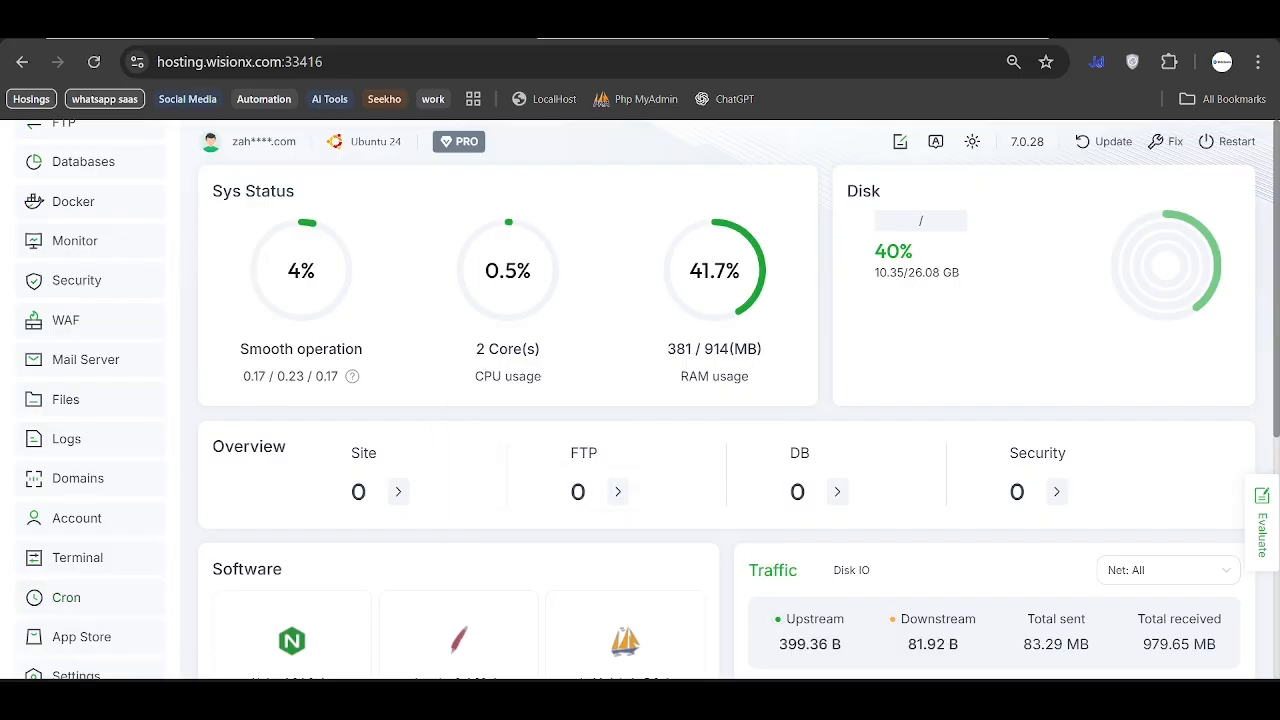
# Write "pointed the domain , connected domain , installed the ssl" in the browser's address field as a recap note.
pyautogui.click(367, 68)
pyautogui.press('BackSpace')
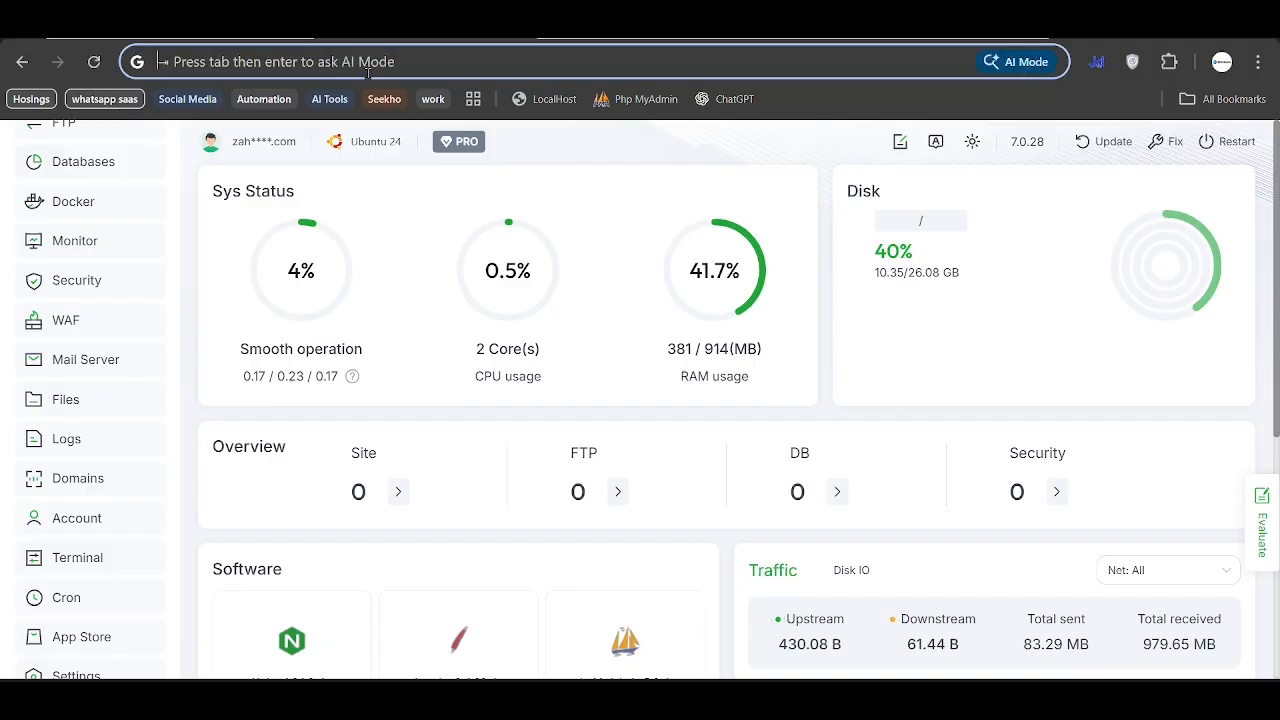
pyautogui.write('pointed ')
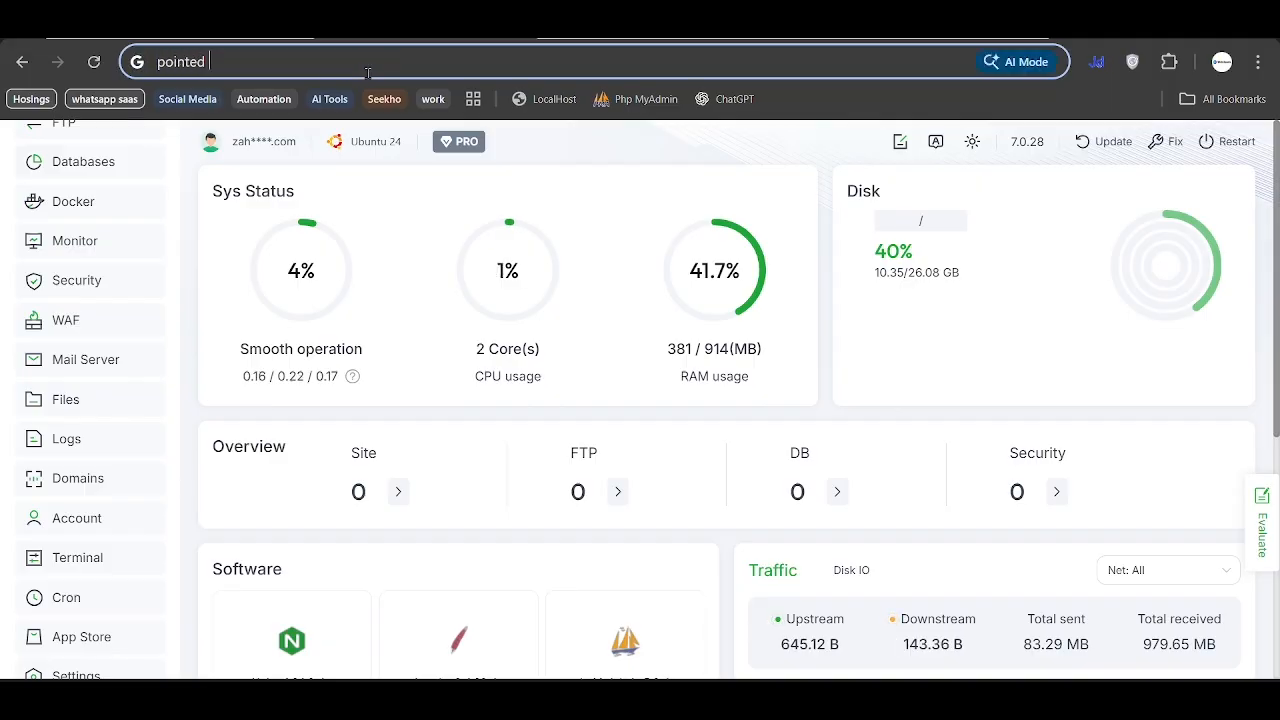
pyautogui.write('the domain ,')
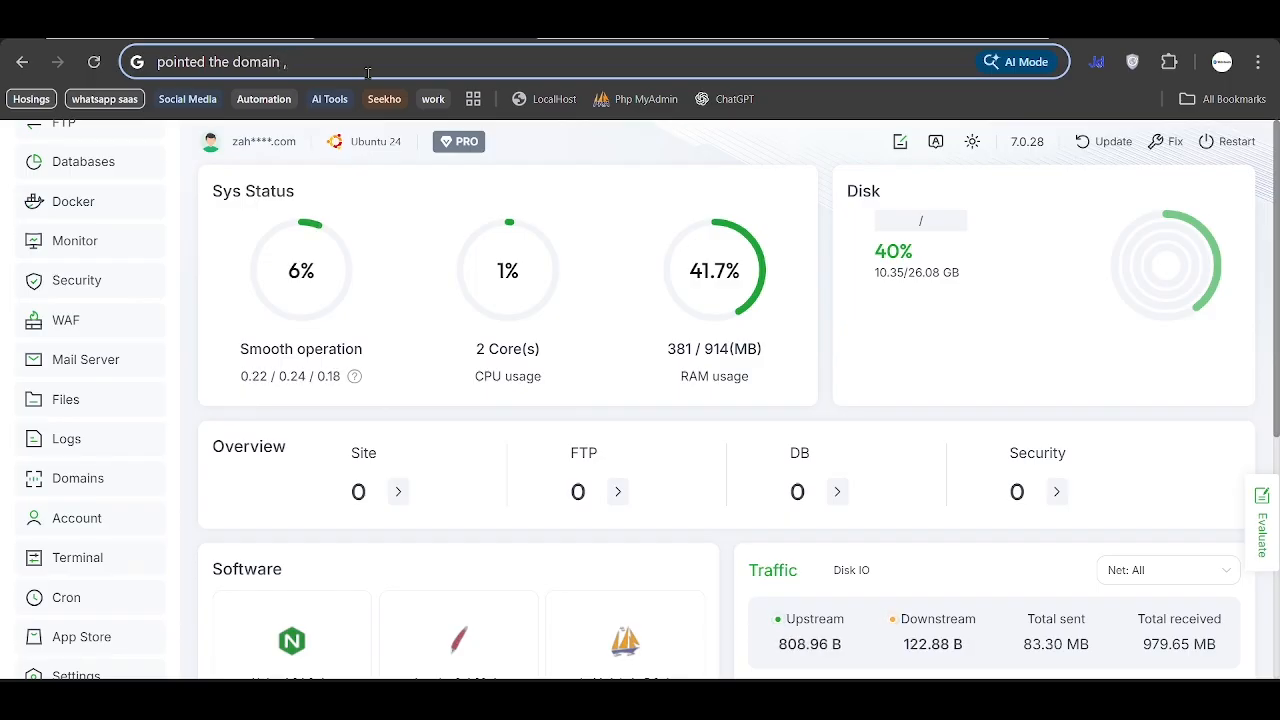
pyautogui.write(' connected')
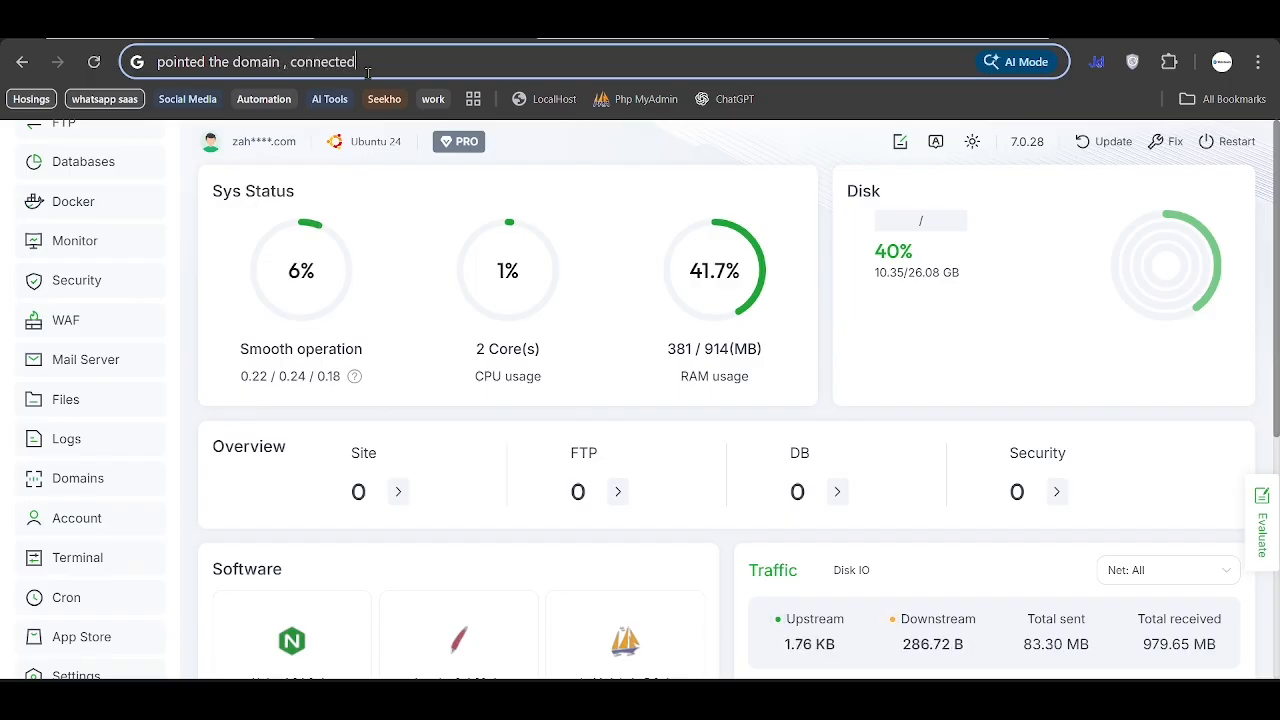
pyautogui.write(' domain , ')
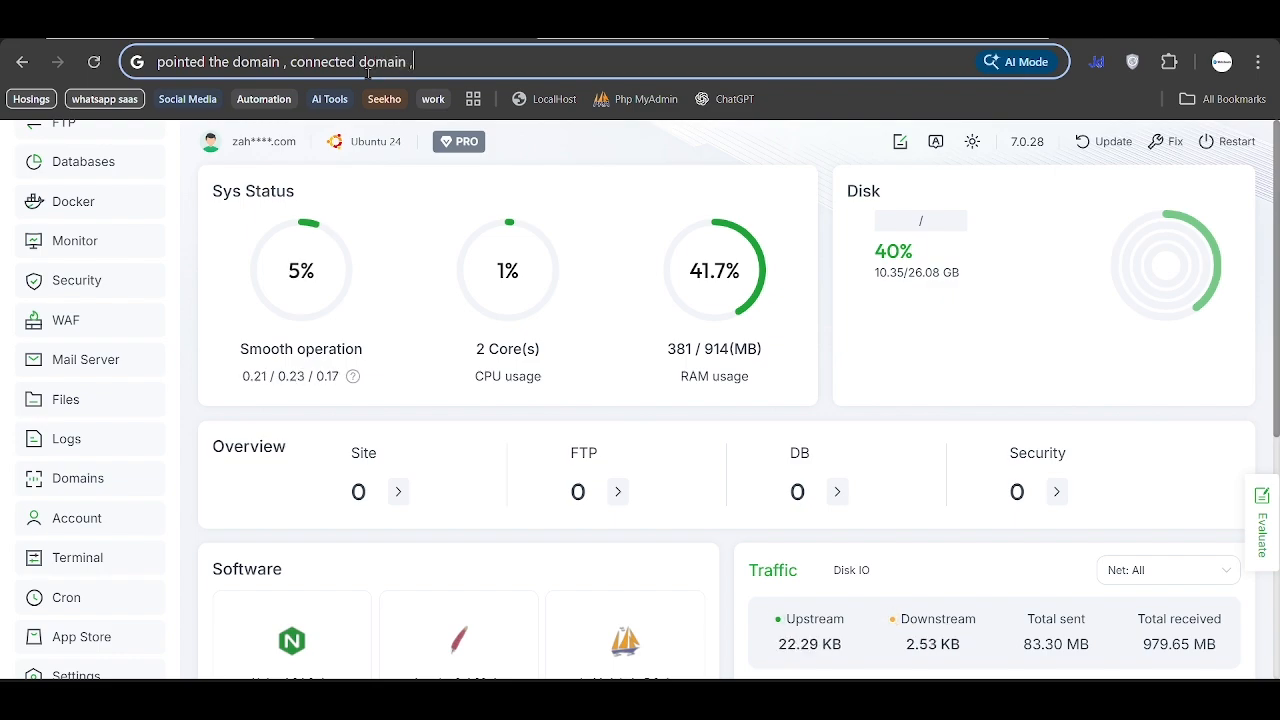
pyautogui.write('installed ')
pyautogui.write('othe')
pyautogui.press('BackSpace')
pyautogui.press('BackSpace')
pyautogui.press('BackSpace')
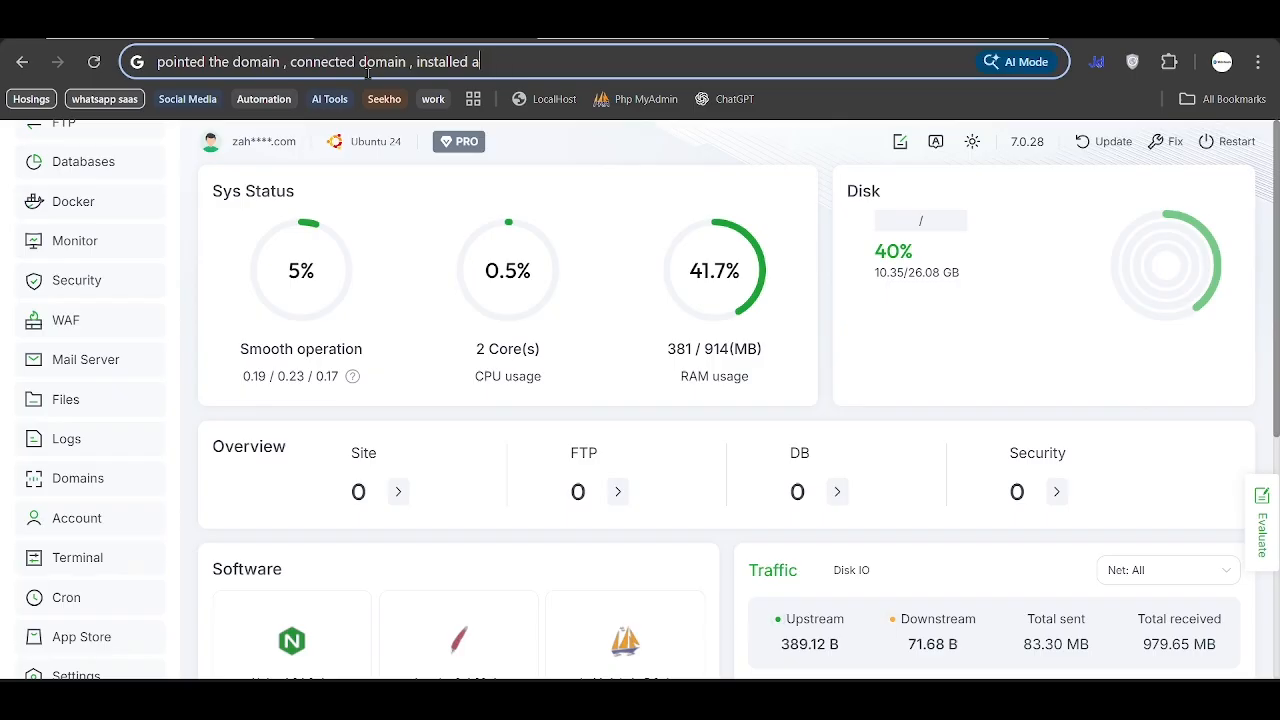
pyautogui.press('BackSpace')
pyautogui.write('the ssl')
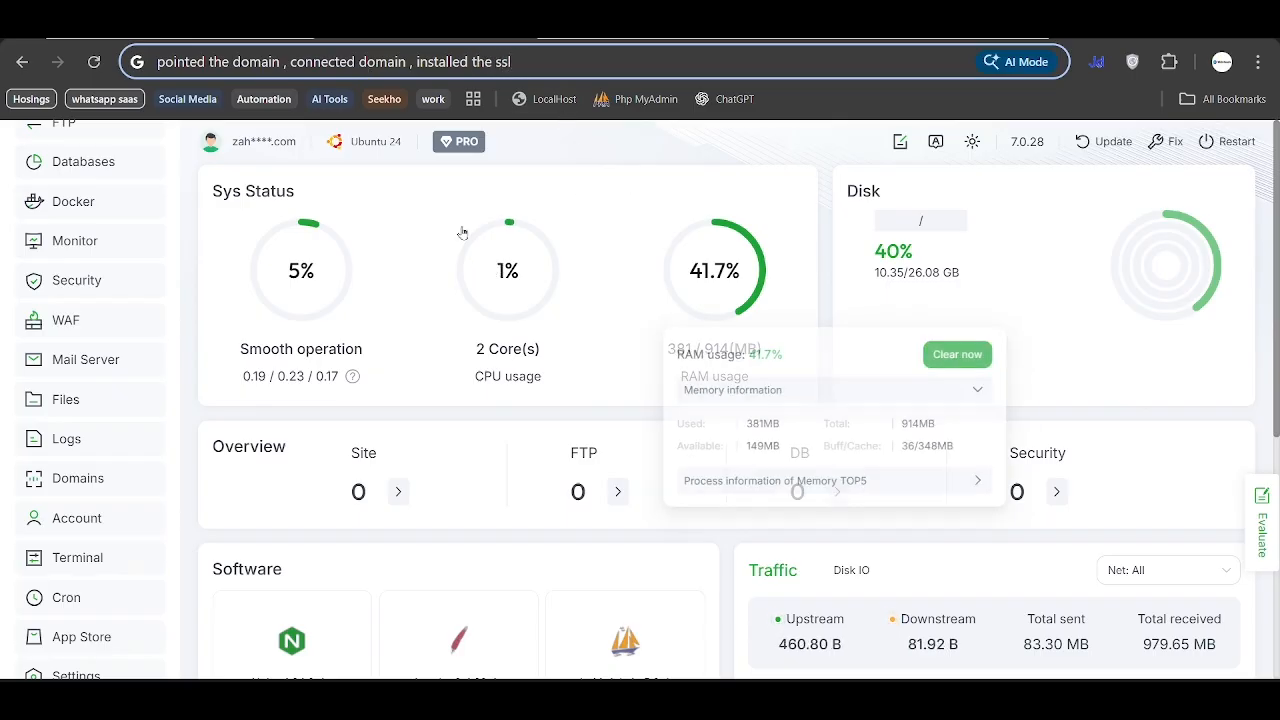
# Discard the recap note from the address field and reload the aaPanel dashboard.
pyautogui.hotkey('ctrl', 'a')
pyautogui.press('End')
pyautogui.hotkey('ctrl', 'BackSpace')
pyautogui.hotkey('ctrl', 'BackSpace')
pyautogui.hotkey('ctrl', 'BackSpace')
pyautogui.hotkey('ctrl', 'BackSpace')
pyautogui.hotkey('ctrl', 'BackSpace')
pyautogui.hotkey('ctrl', 'BackSpace')
pyautogui.hotkey('ctrl', 'BackSpace')
pyautogui.hotkey('ctrl', 'BackSpace')
pyautogui.hotkey('ctrl', 'BackSpace')
pyautogui.hotkey('ctrl', 'BackSpace')
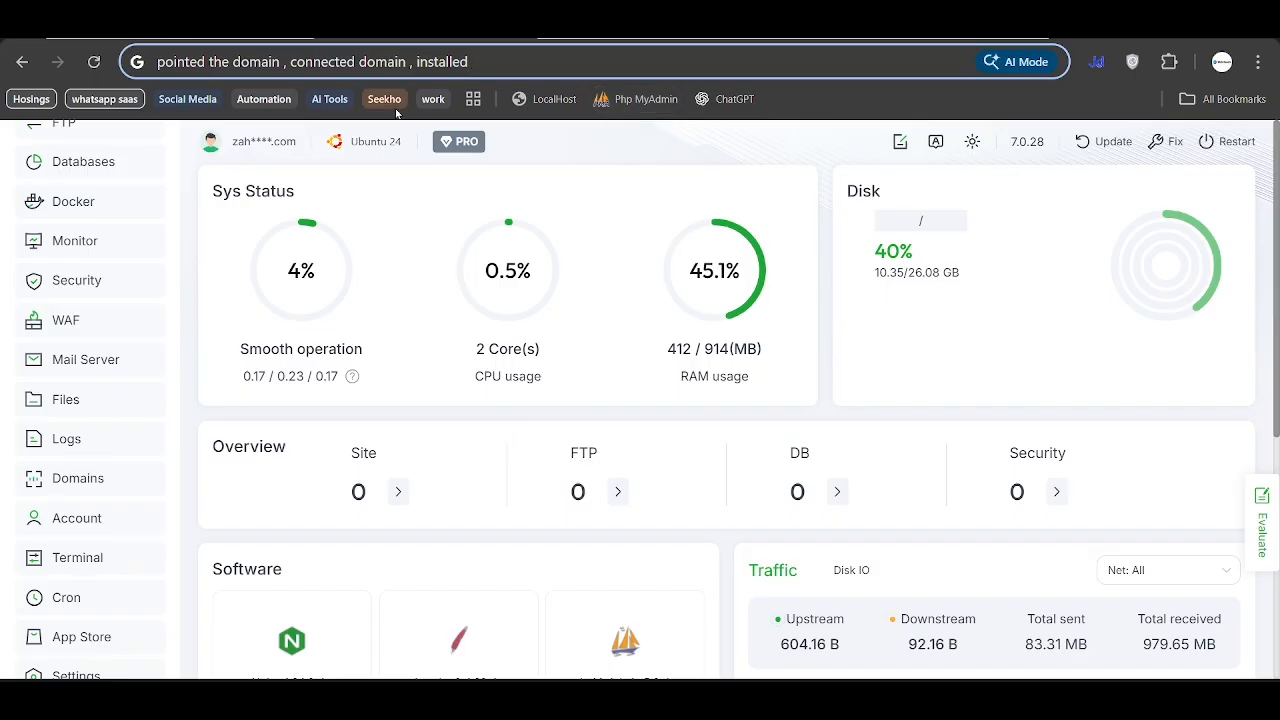
pyautogui.write('po')
pyautogui.hotkey('ctrl', 'z')
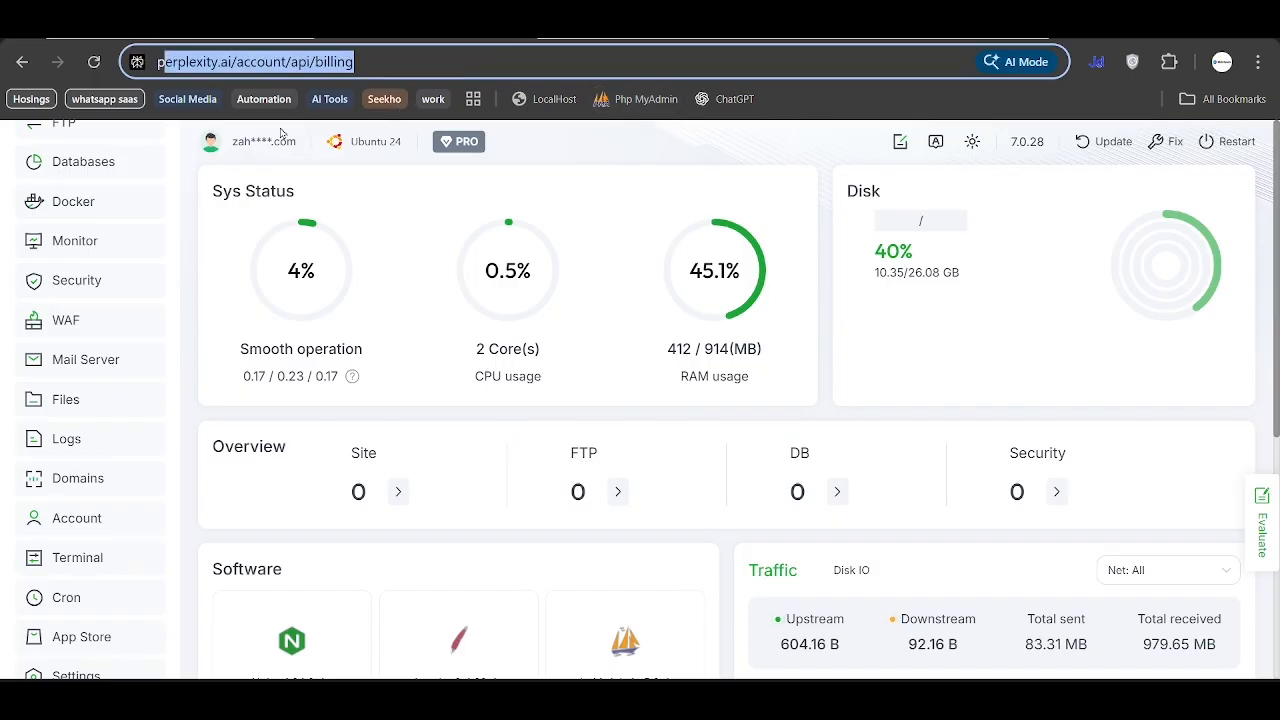
pyautogui.click(93, 63)
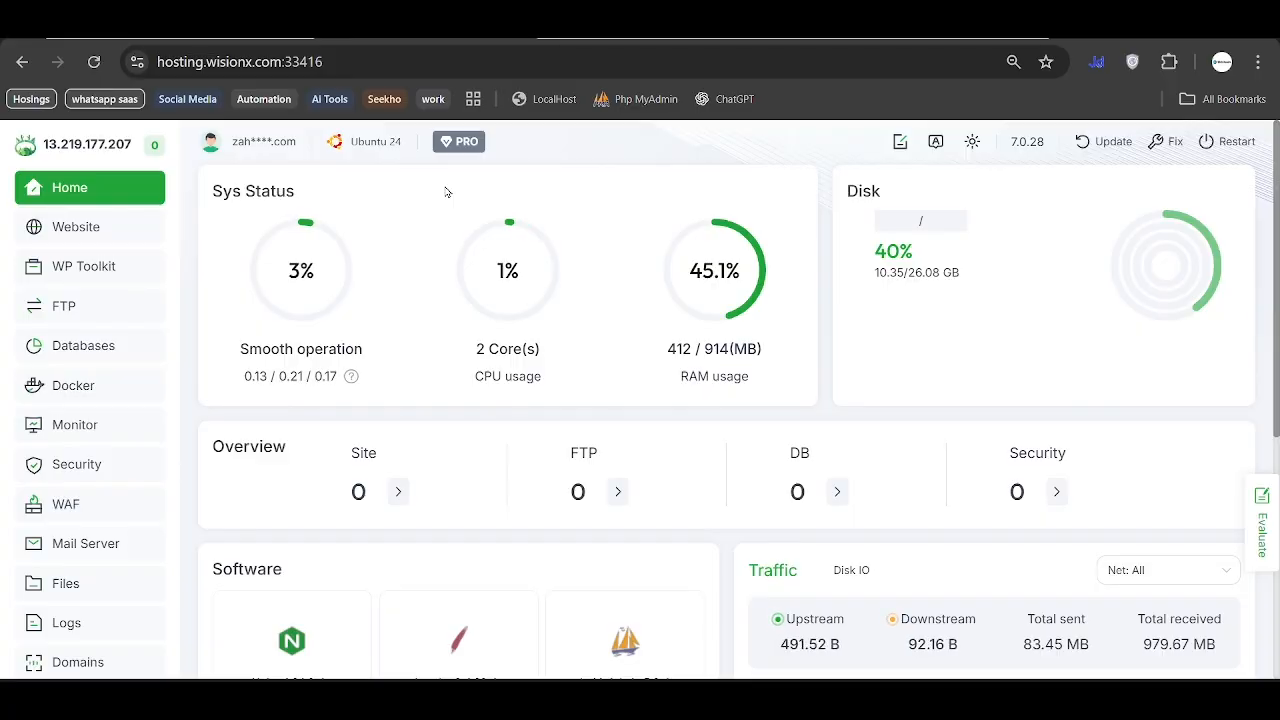
# Check the panel's full web address, including protocol, domain and port, alongside the dashboard overview.
pyautogui.scroll(-1, 657, 445)
pyautogui.click(508, 58)
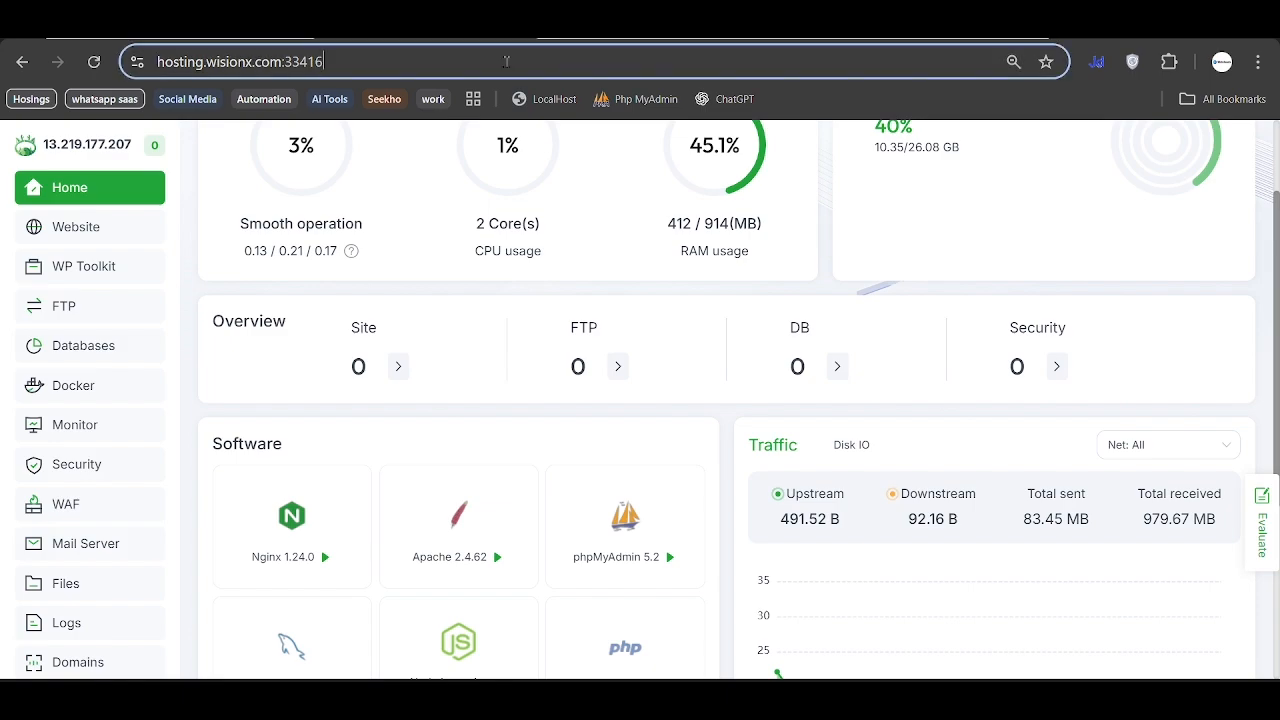
pyautogui.click(624, 59)
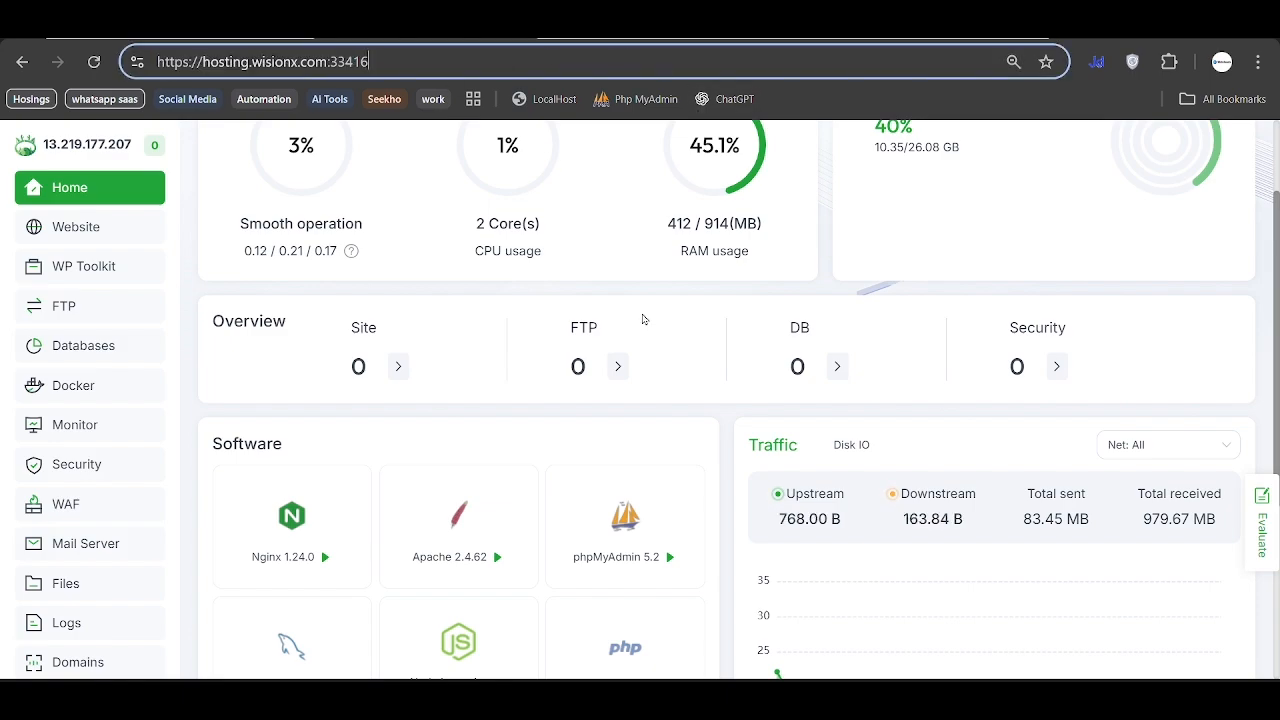
pyautogui.click(700, 288)
pyautogui.click(370, 57)
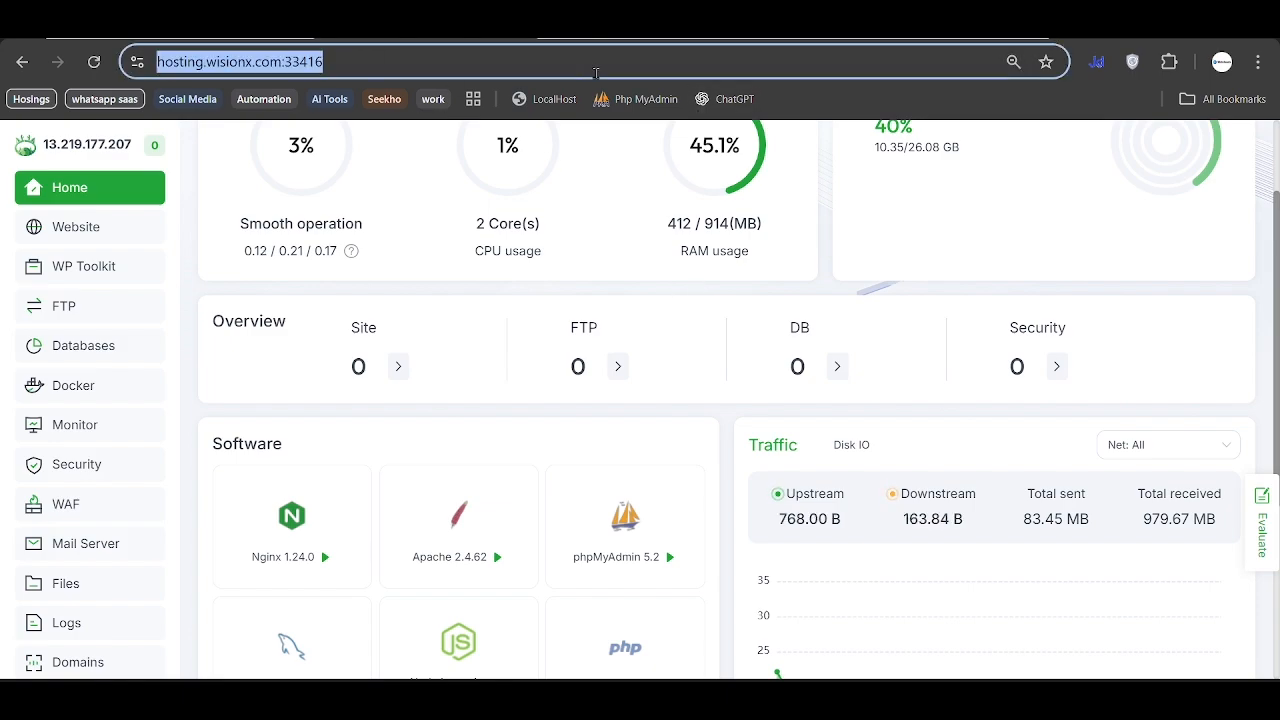
pyautogui.click(543, 436)
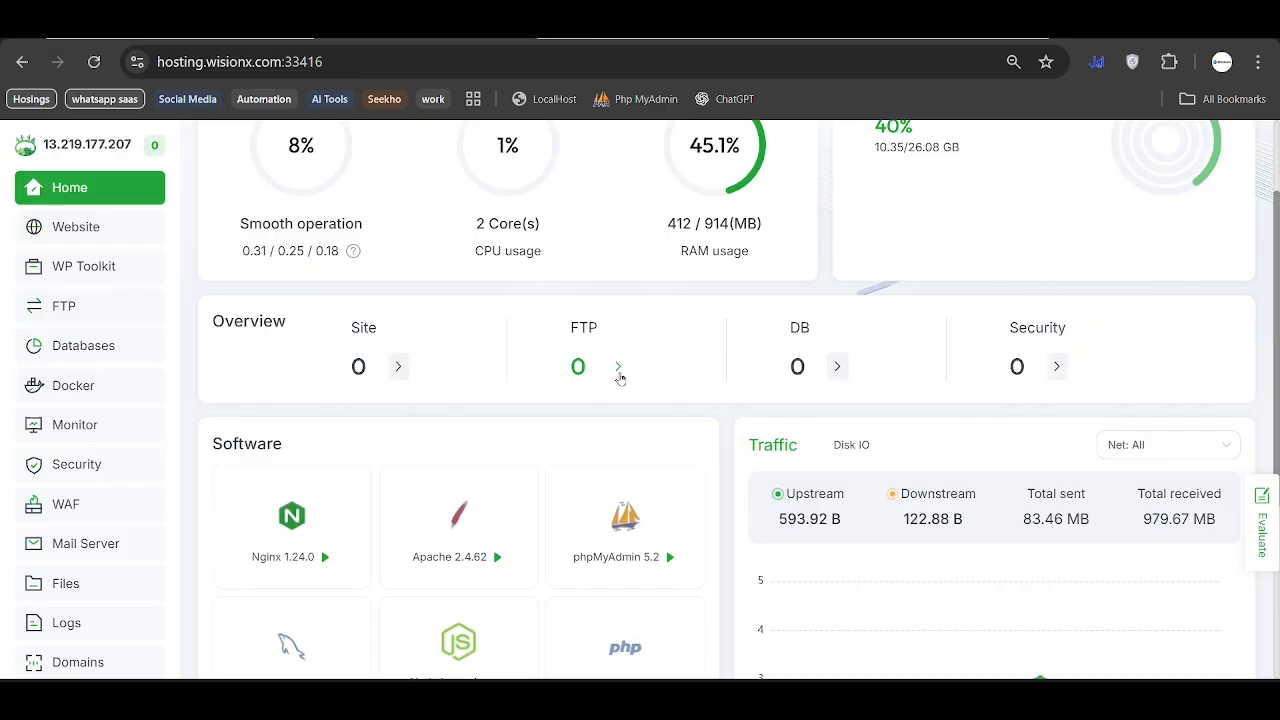
pyautogui.scroll(2, 540, 296)
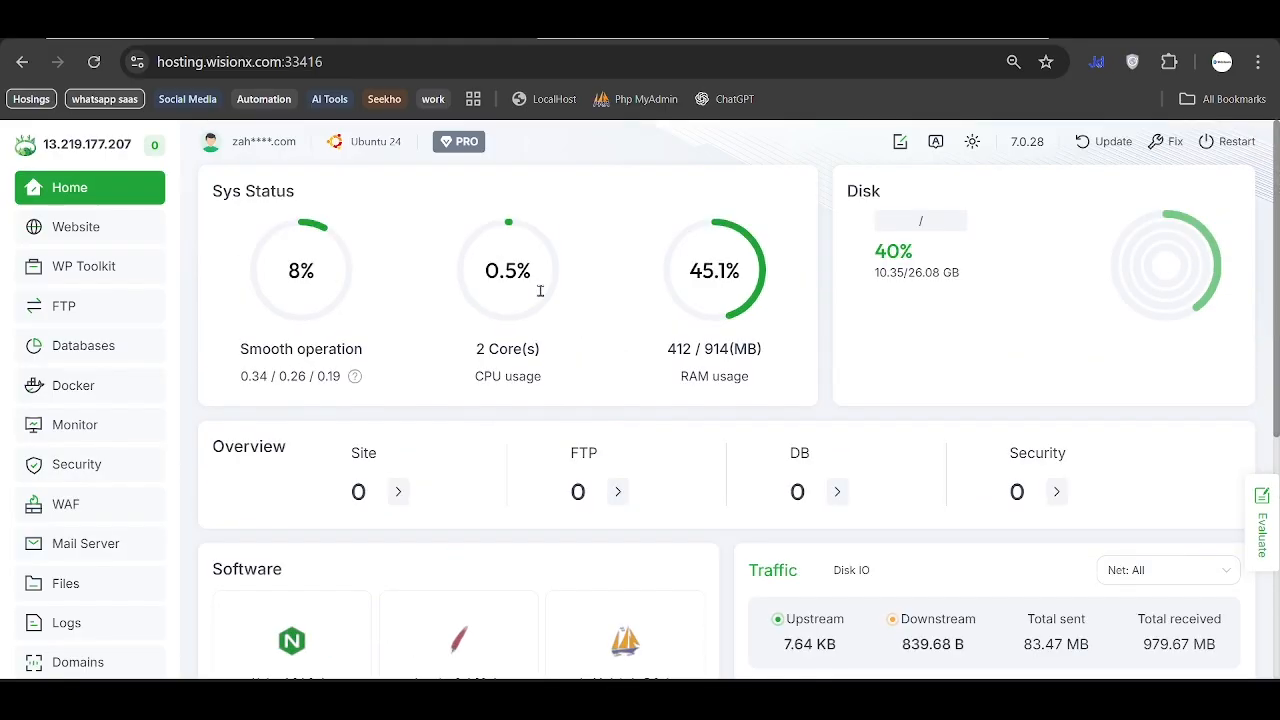
pyautogui.moveTo(541, 296)
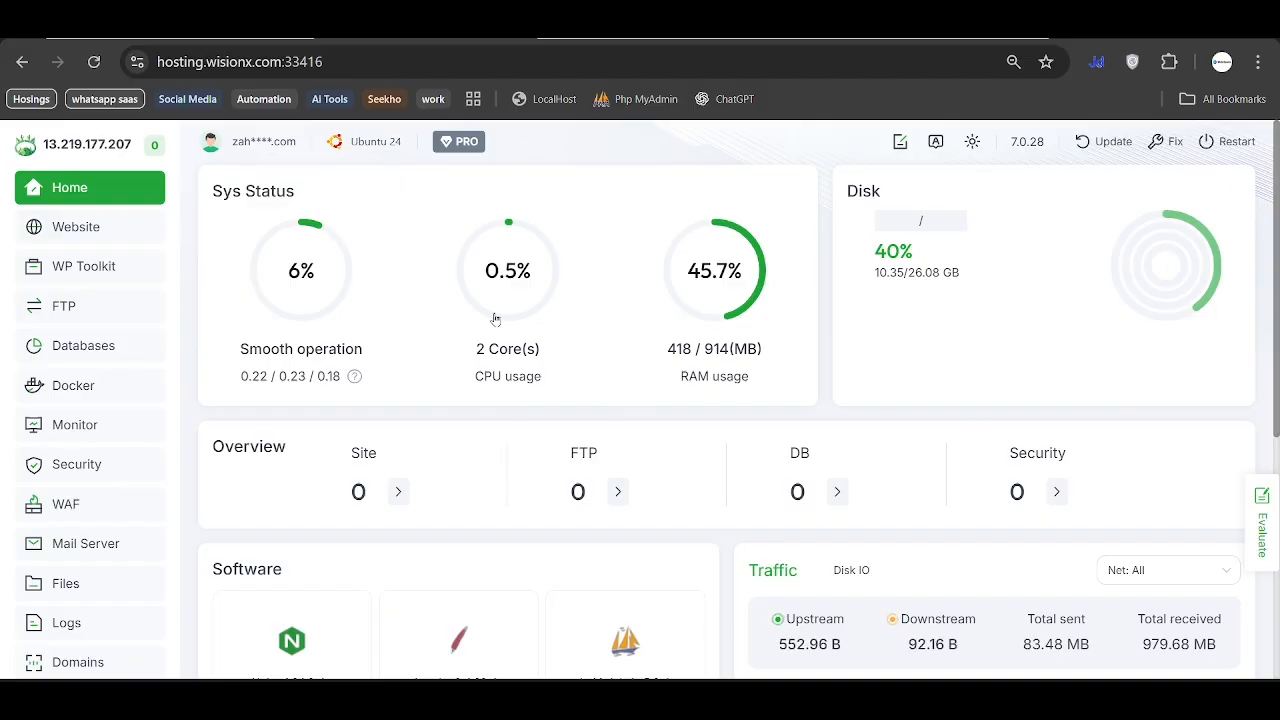
pyautogui.click(377, 66)
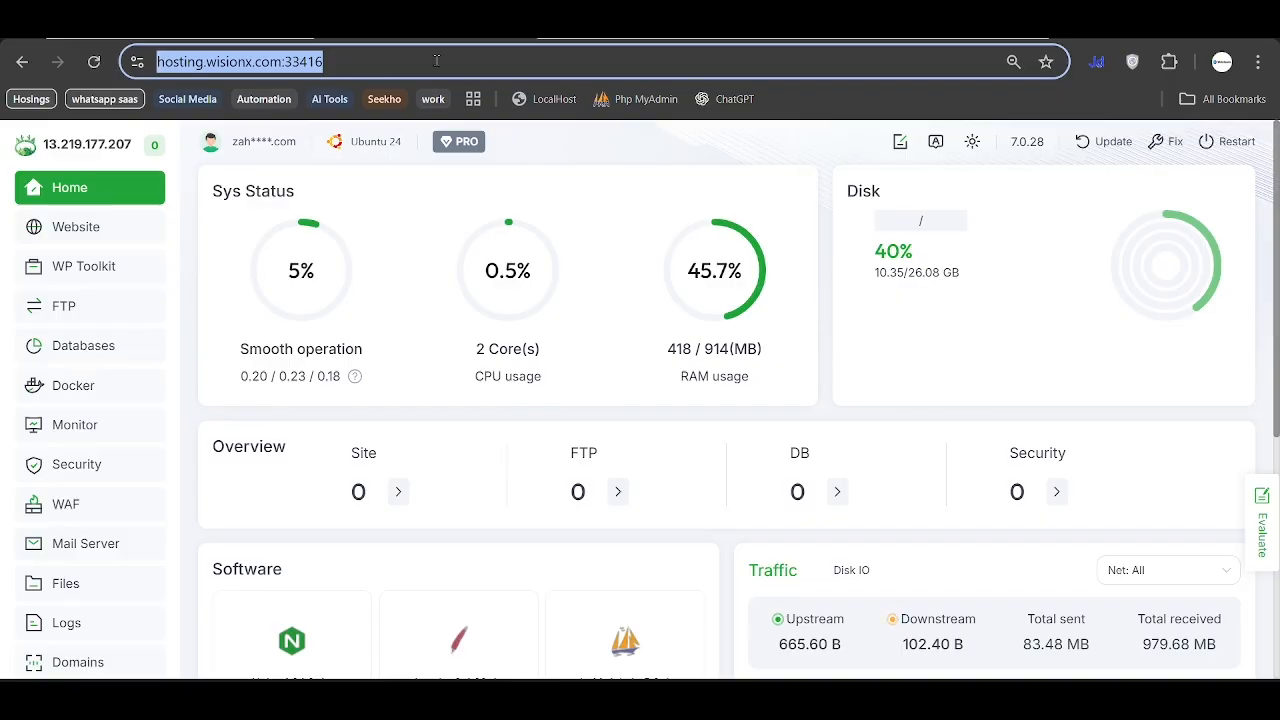
pyautogui.click(631, 434)
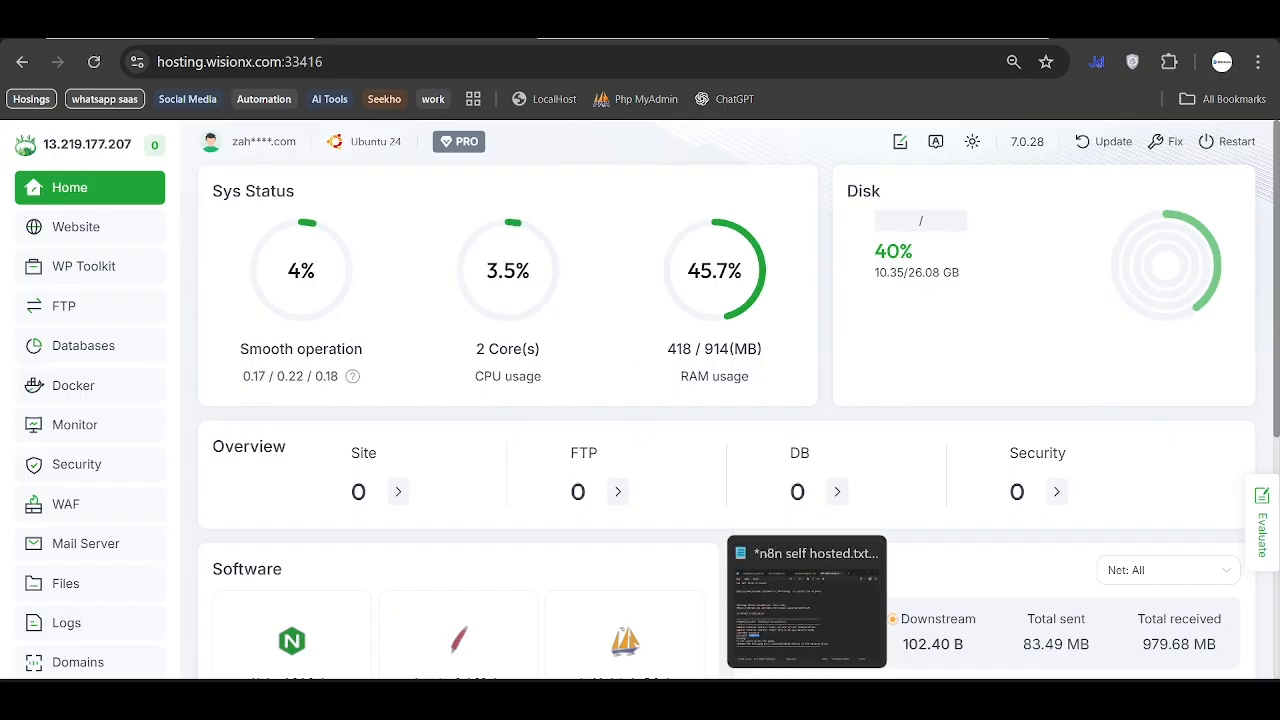
# Switch to the EC2 Instance Connect terminal in the AWS console and run sudo su - for a root shell.
pyautogui.click(778, 702)
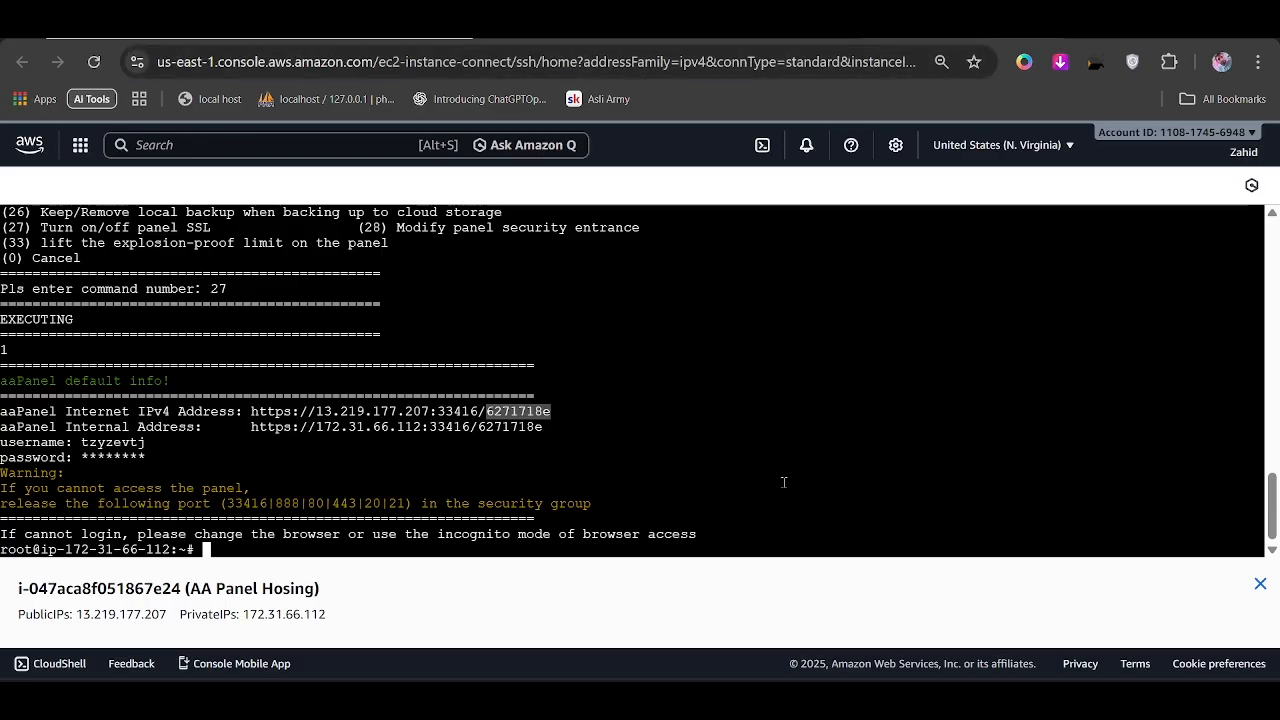
pyautogui.write('sudeo')
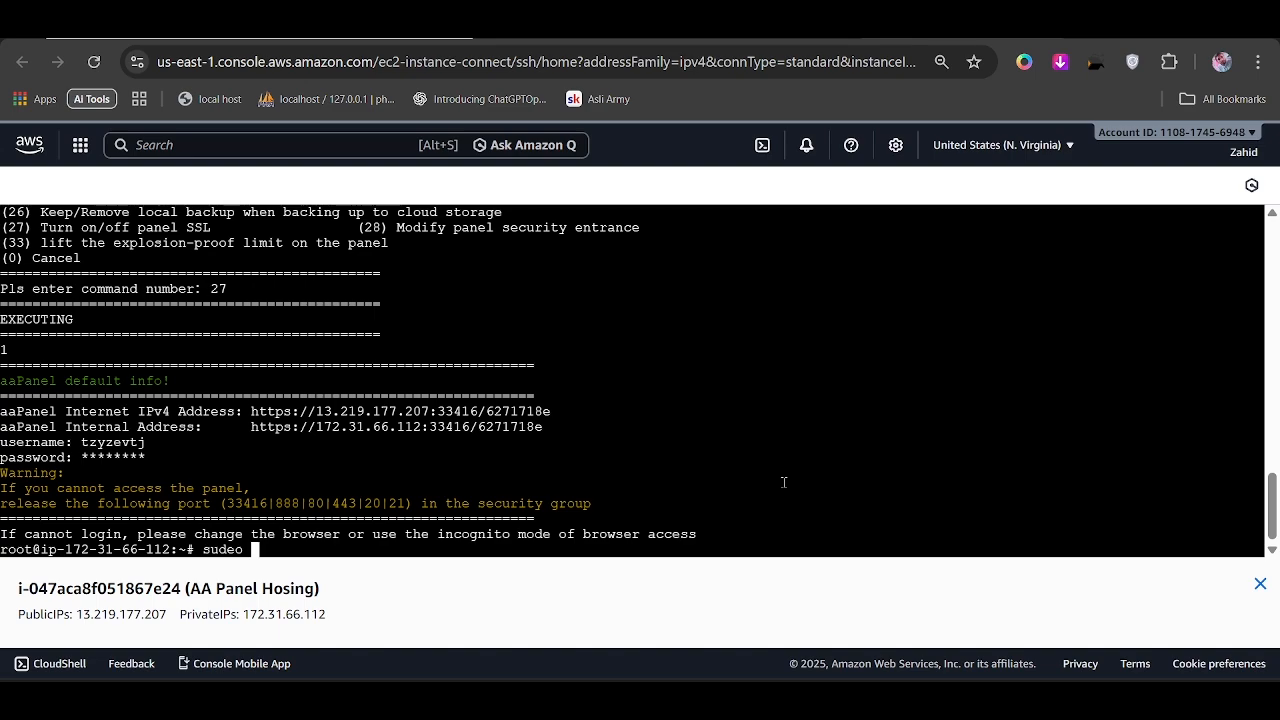
pyautogui.press('BackSpace')
pyautogui.press('BackSpace')
pyautogui.press('BackSpace')
pyautogui.write('o su -')
pyautogui.press('Return')
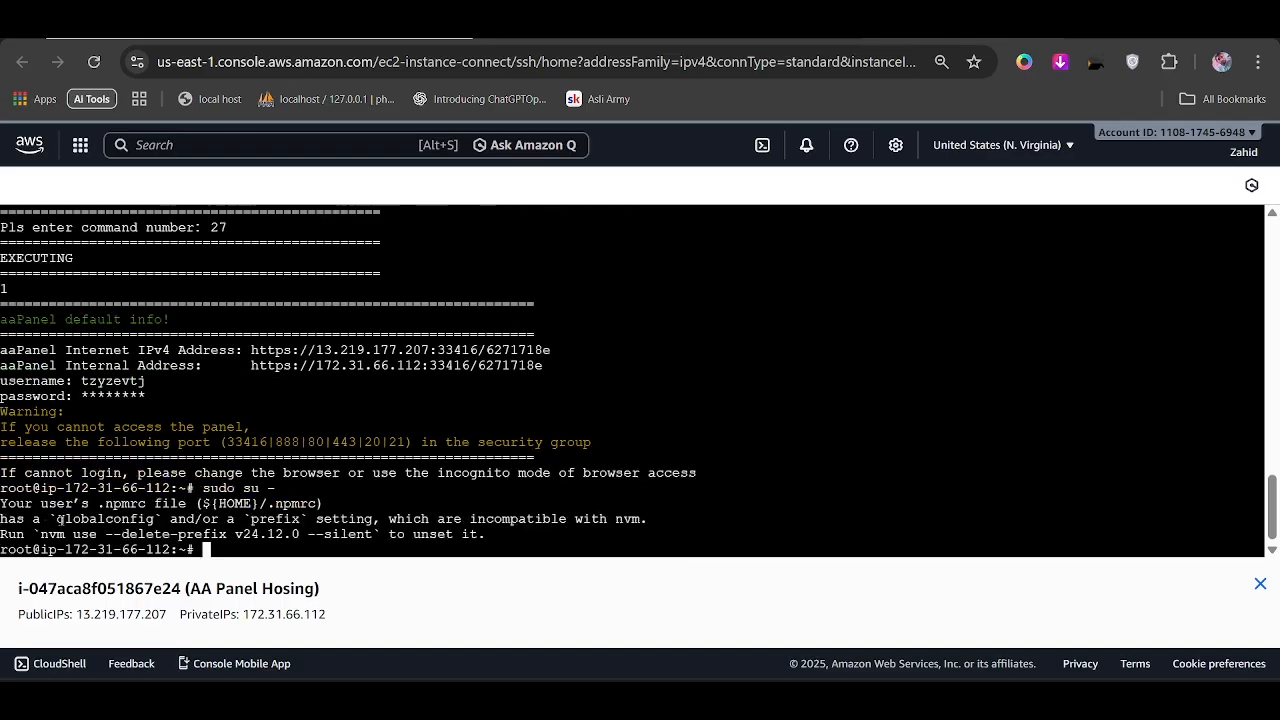
# Open the aaPanel CLI menu from the root prompt with the bt command.
pyautogui.moveTo(2, 548); pyautogui.dragTo(205, 549)
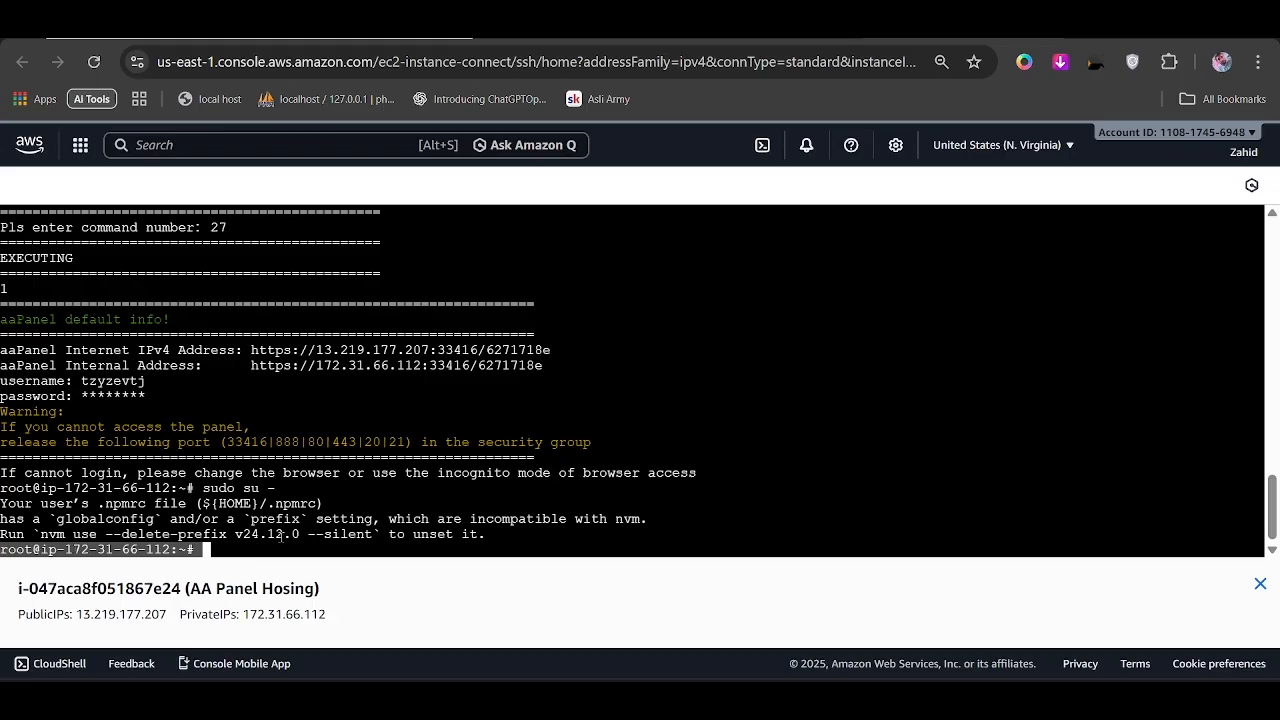
pyautogui.click(290, 543)
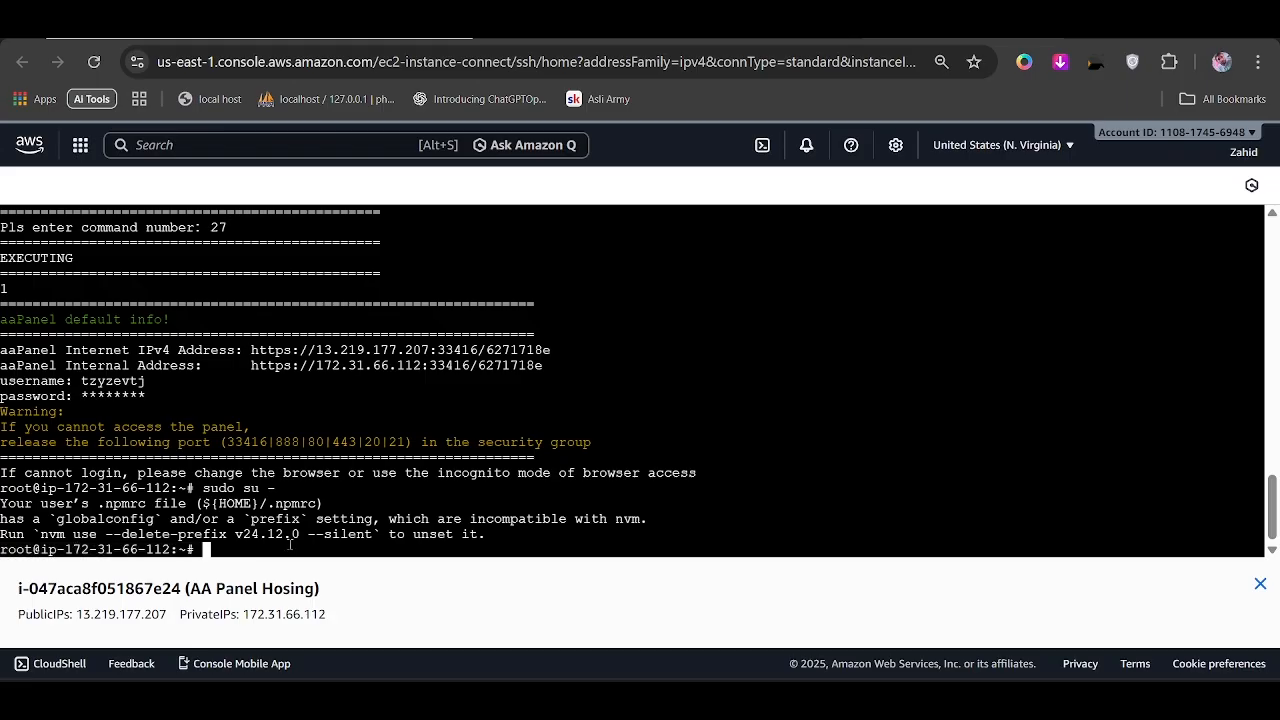
pyautogui.write('bt')
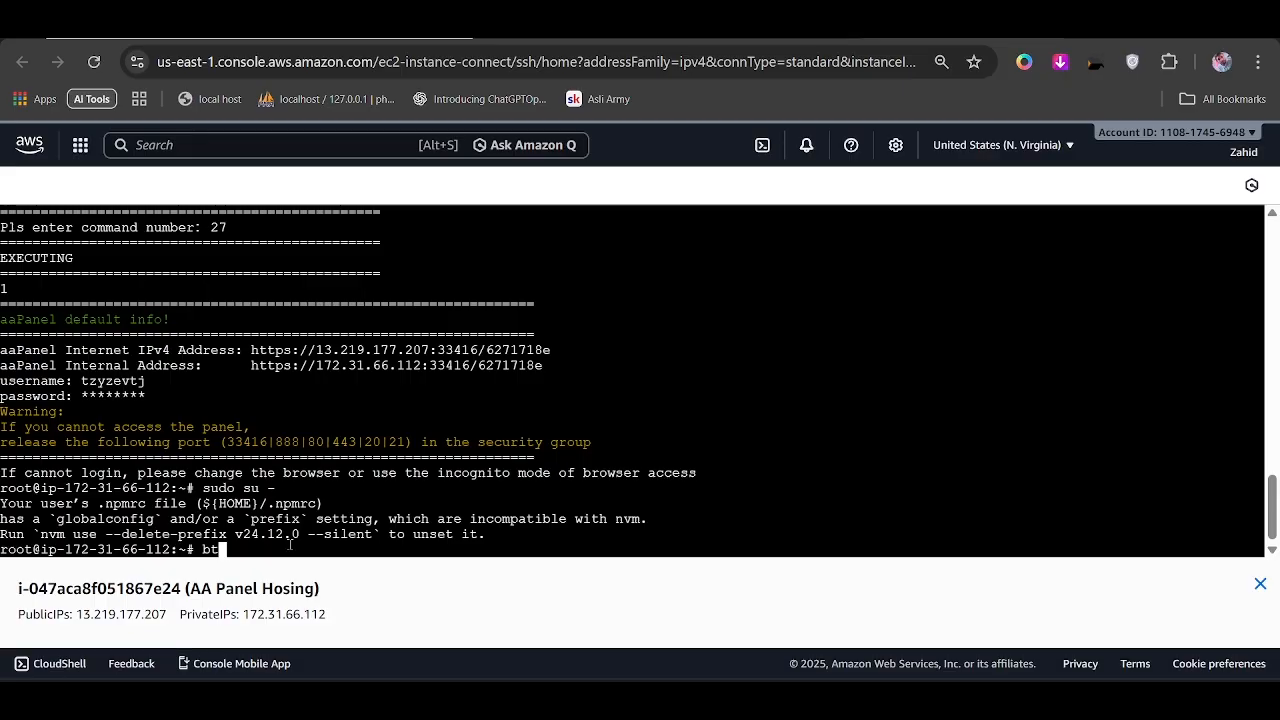
pyautogui.press('Return')
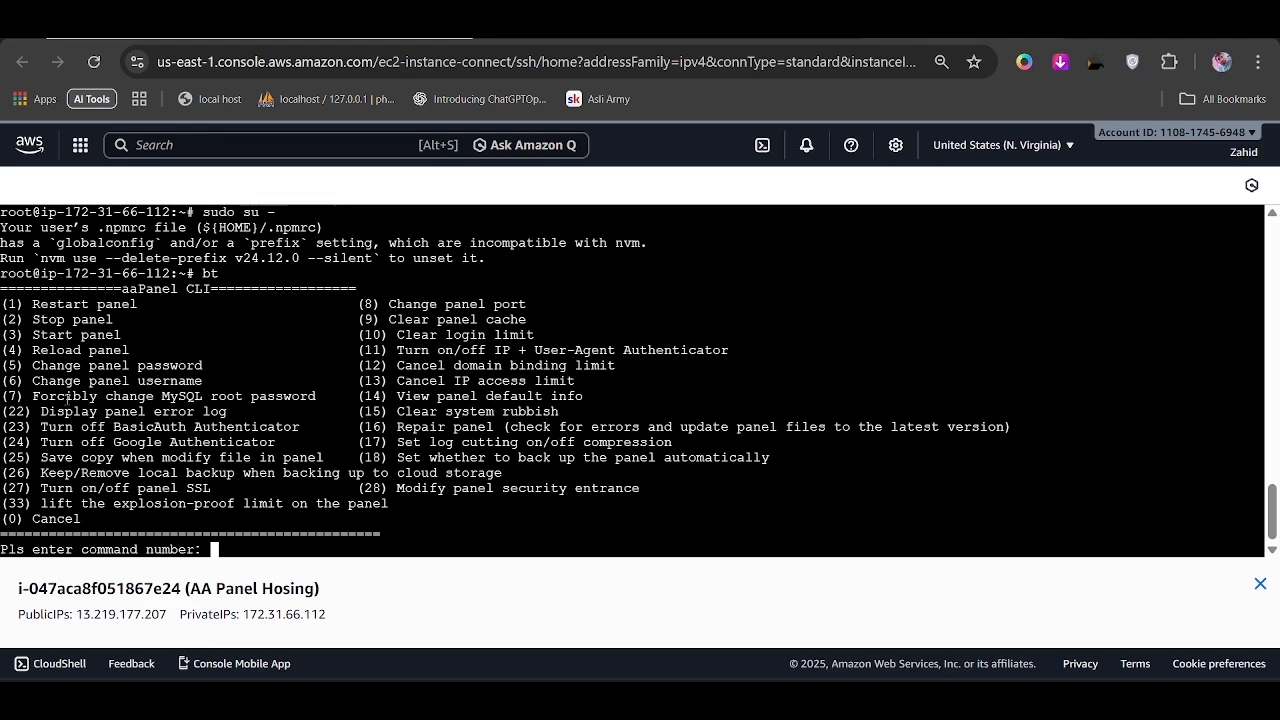
# Review option 27, Turn on/off panel SSL, and the panel's internet address in the earlier terminal output.
pyautogui.moveTo(41, 488); pyautogui.dragTo(212, 489)
pyautogui.moveTo(6, 489); pyautogui.dragTo(38, 488)
pyautogui.write('27')
pyautogui.press('Return')
pyautogui.scroll(5, 331, 346)
pyautogui.scroll(-5, 331, 346)
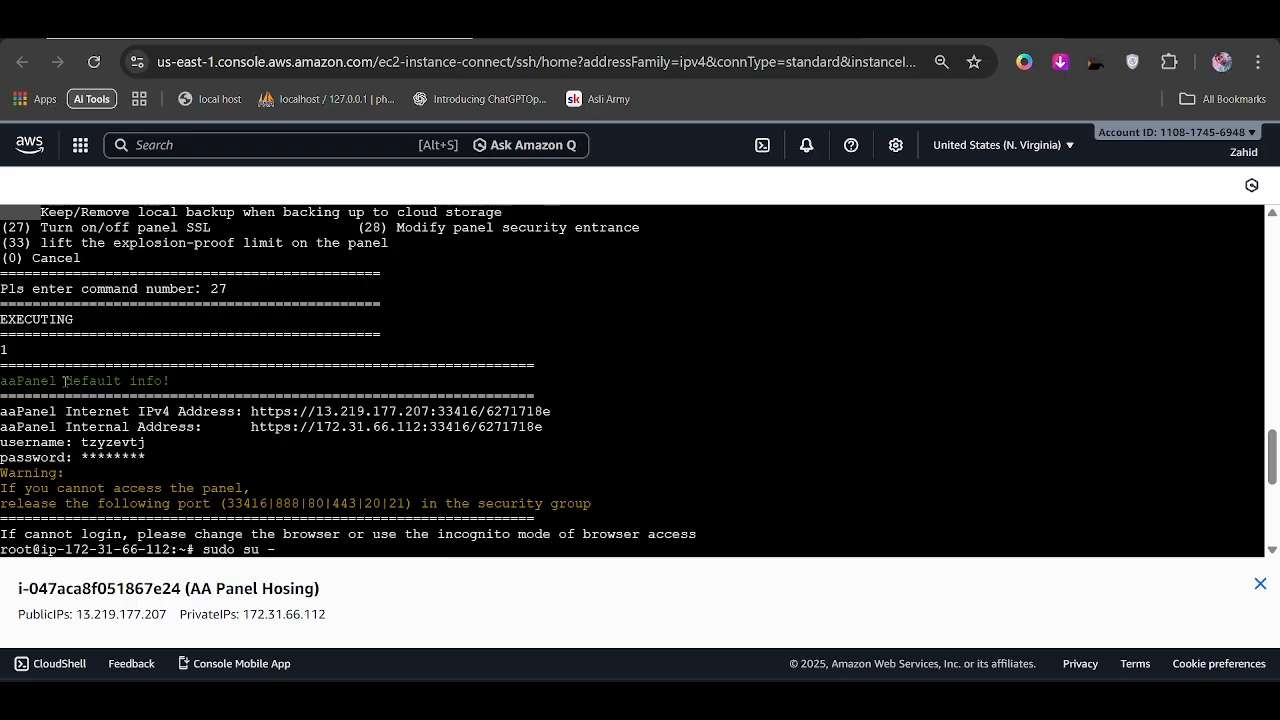
pyautogui.moveTo(250, 411); pyautogui.dragTo(549, 411)
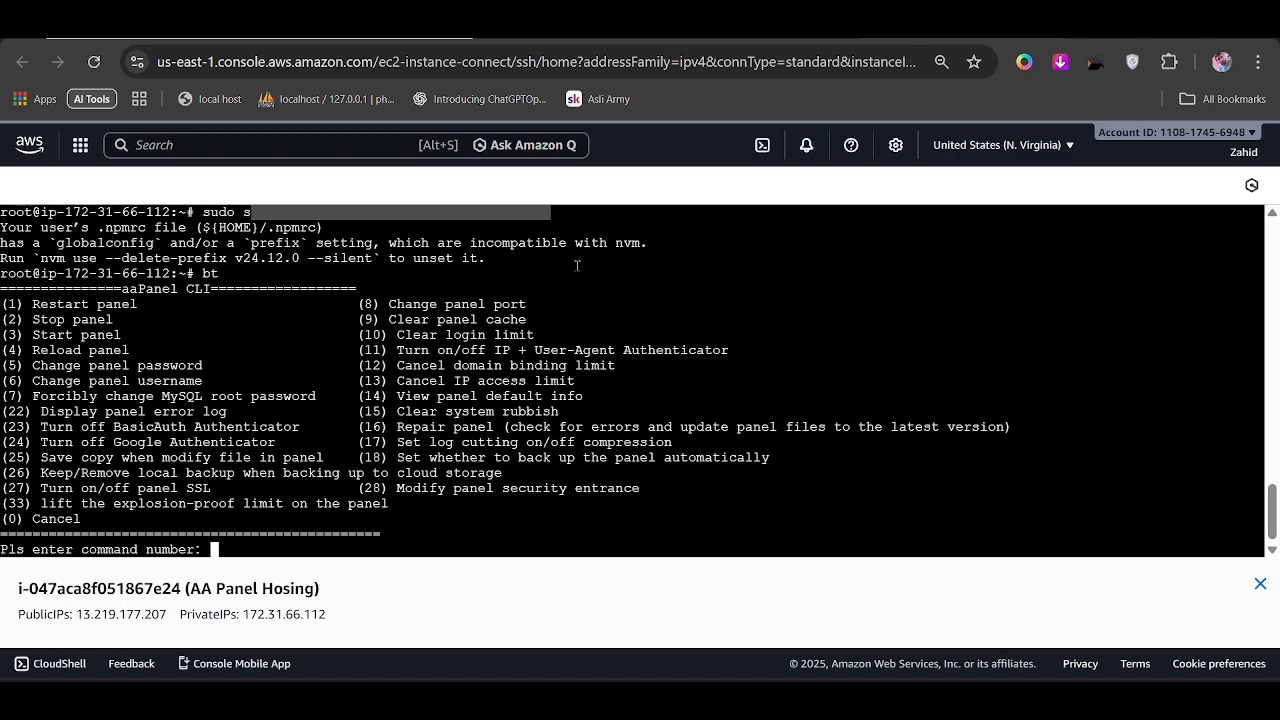
# Switch to Notepad and paste the copied command rm -f /www/server/panel/data/domain.conf into a new note.
pyautogui.hotkey('alt', 'Tab')
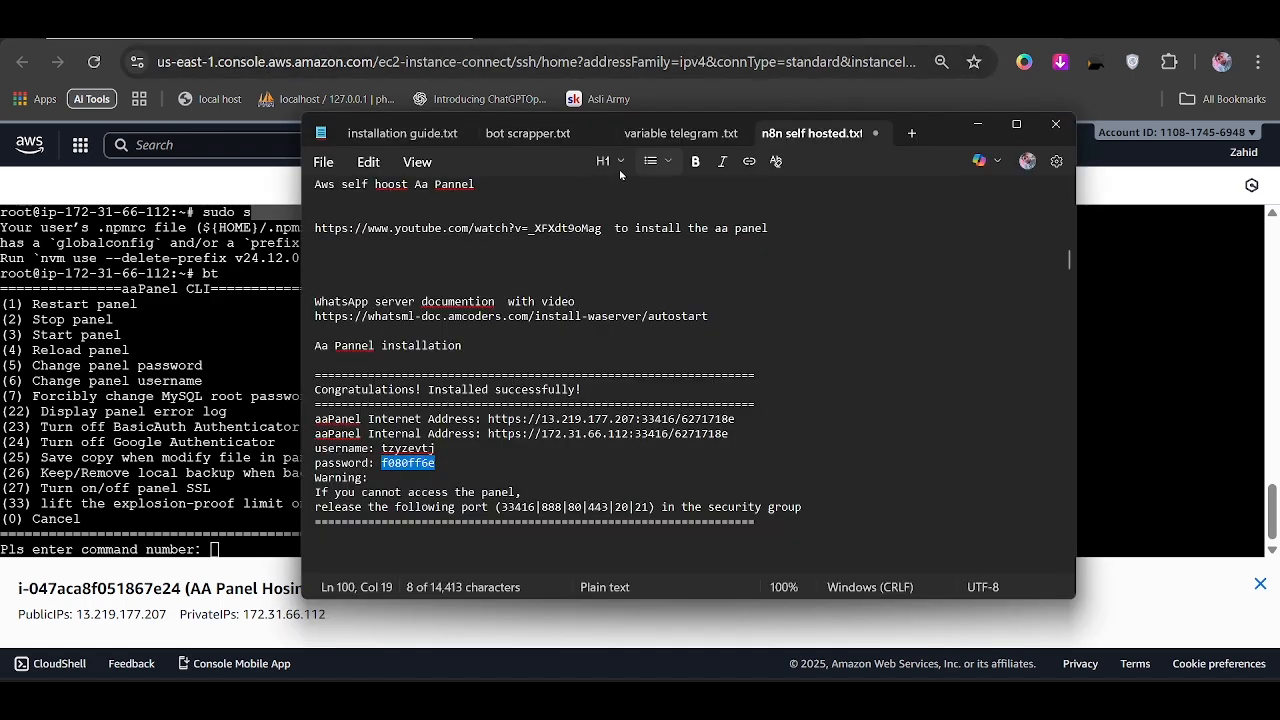
pyautogui.click(911, 133)
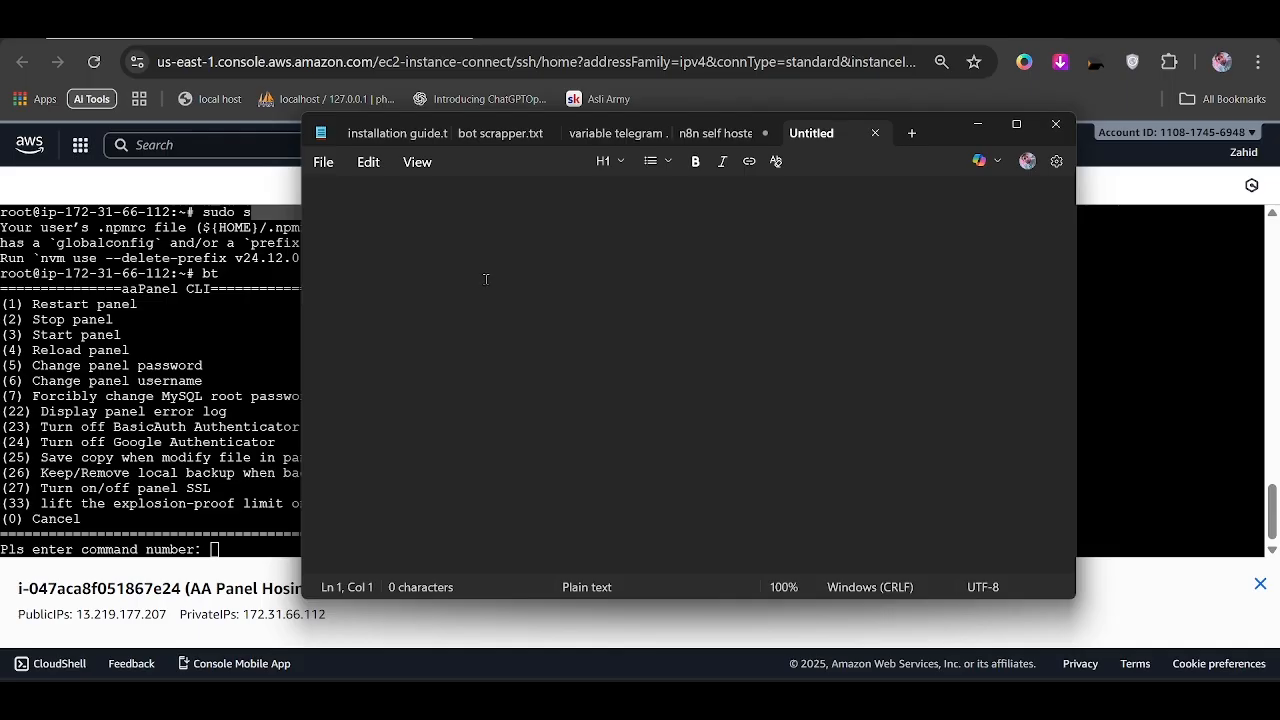
pyautogui.press('super+v')
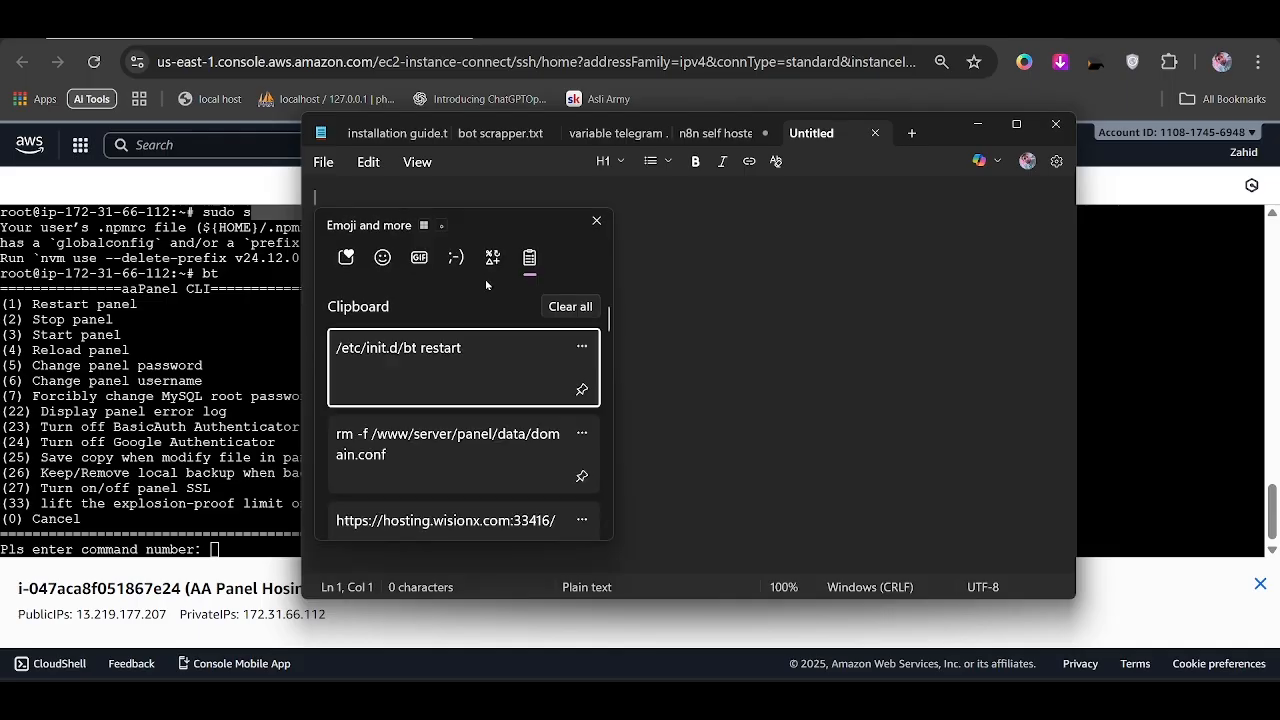
pyautogui.click(437, 471)
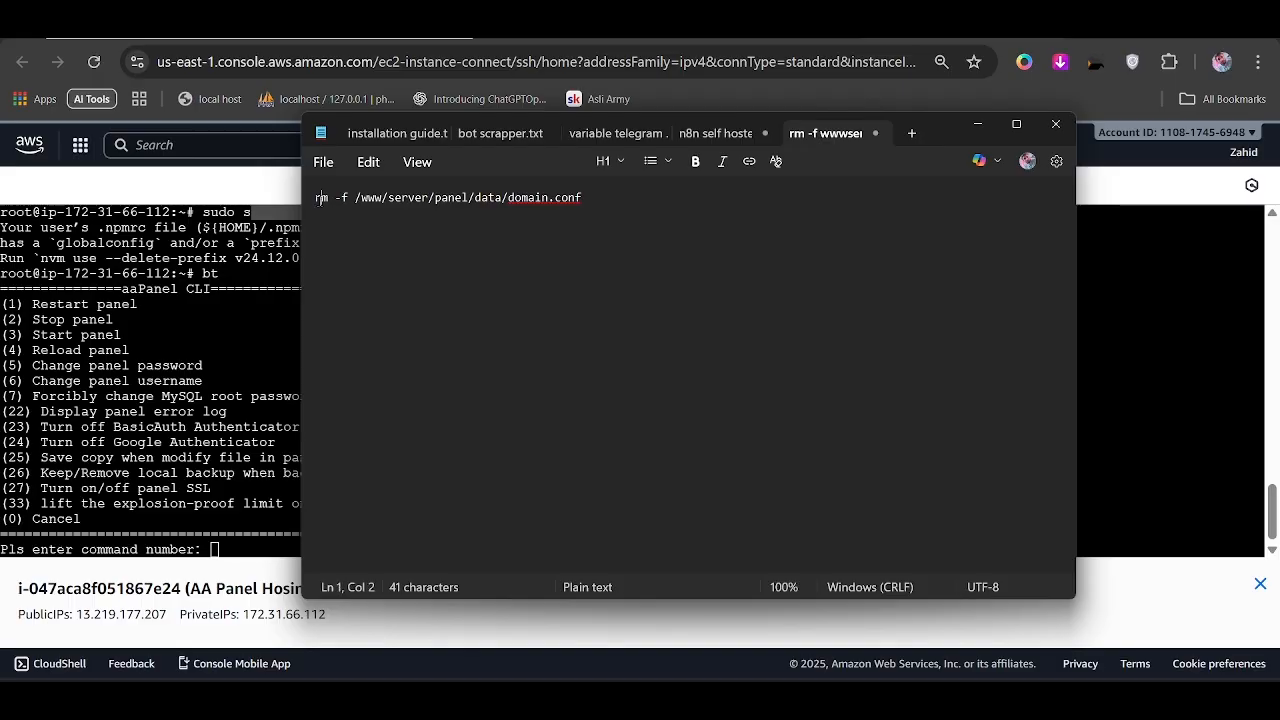
pyautogui.click(609, 200)
pyautogui.hotkey('ctrl', 'a')
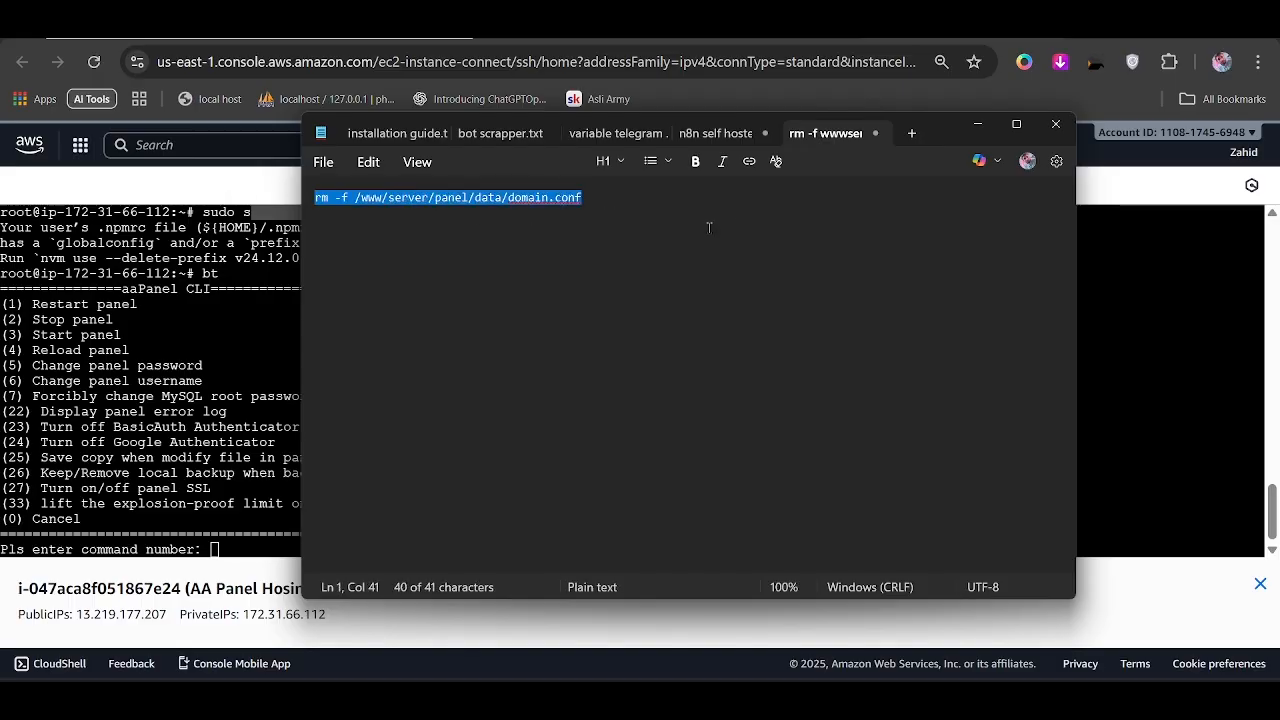
# Add the copied command /etc/init.d/bt restart below the rm command, separated by a blank line.
pyautogui.click(657, 194)
pyautogui.press('Return')
pyautogui.press('Return')
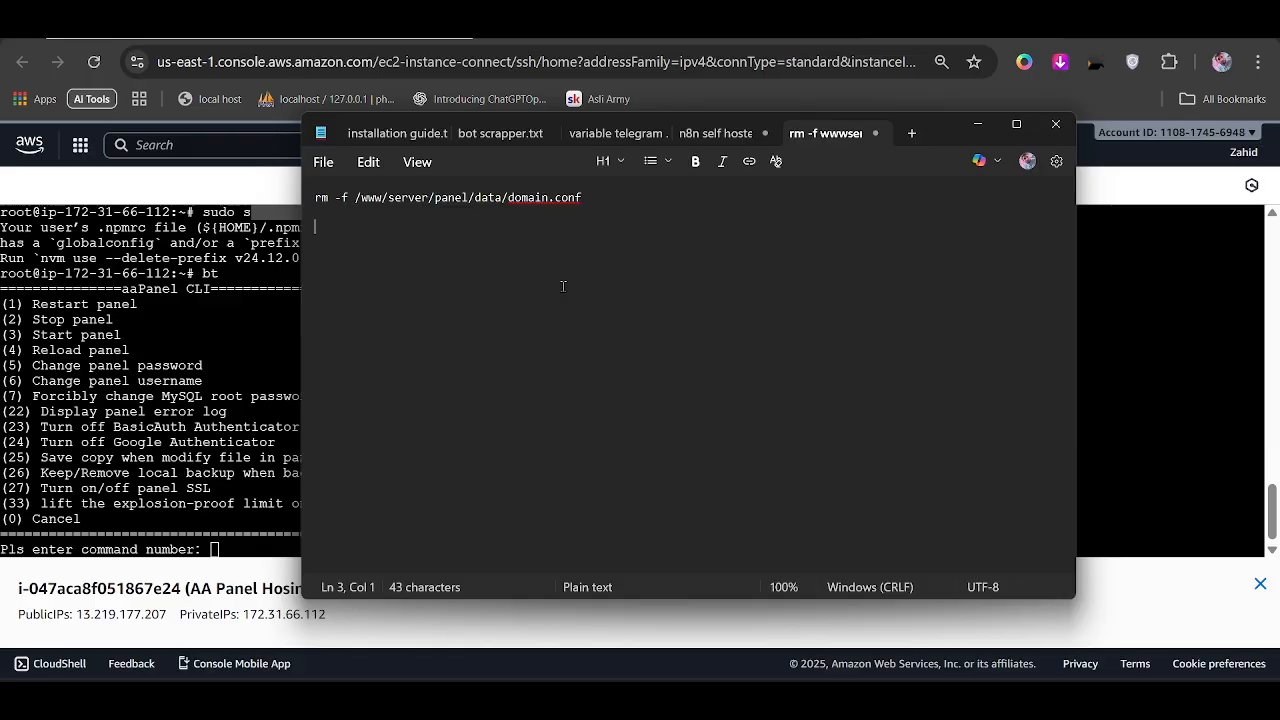
pyautogui.press('super+v')
pyautogui.click(445, 379)
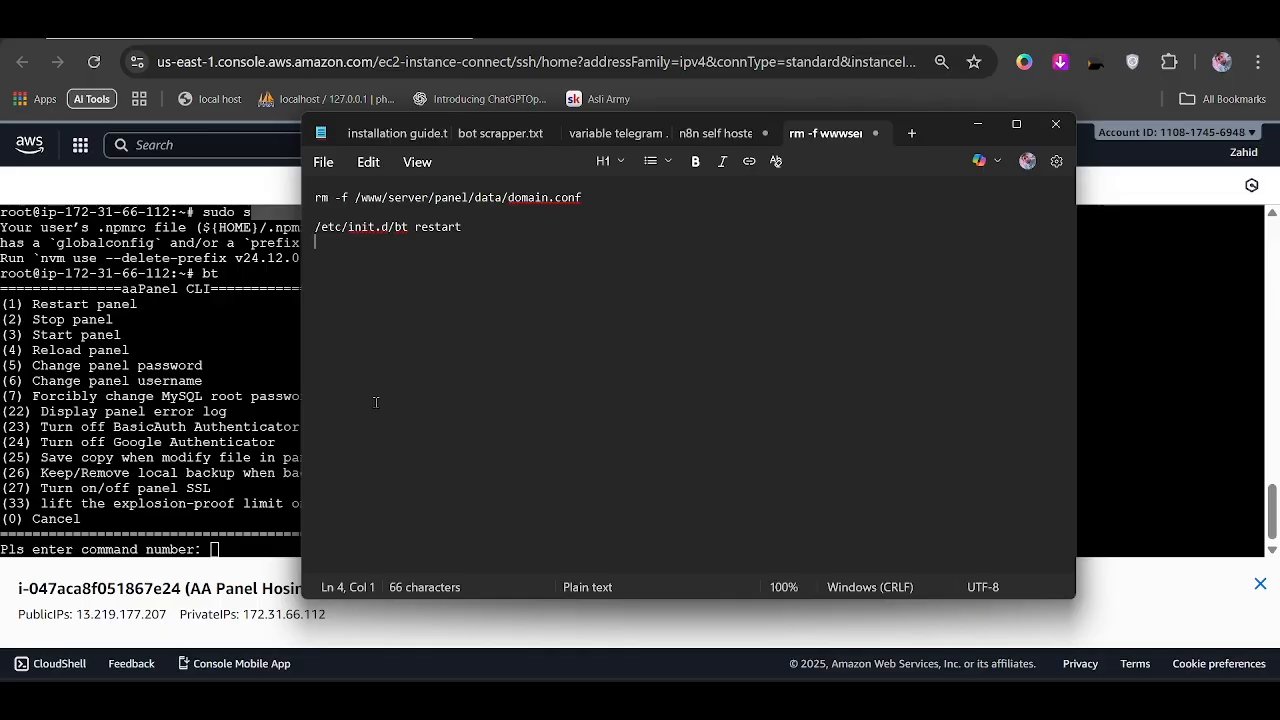
# Add the lines "bt" and "27 there" below the restart command, leaving blank lines between entries.
pyautogui.press('Return')
pyautogui.press('Return')
pyautogui.write('bt')
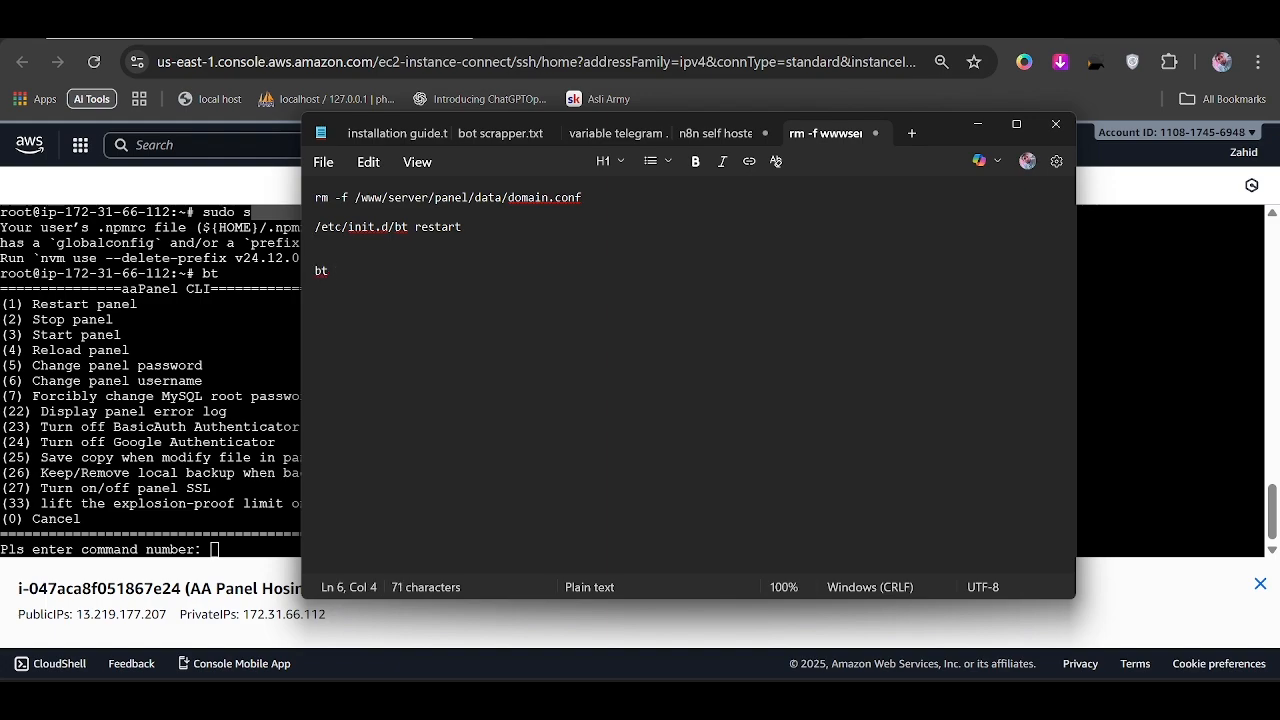
pyautogui.press('Return')
pyautogui.press('Return')
pyautogui.write('27 there')
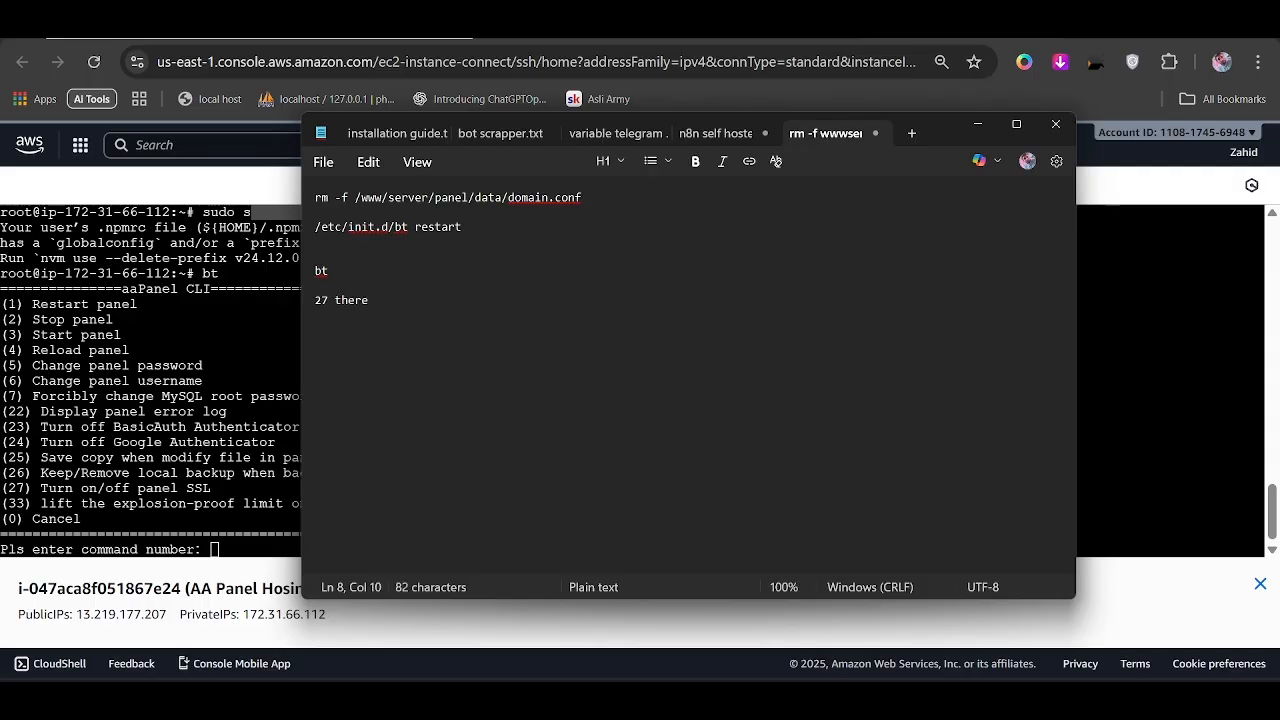
# Review the listed commands in the note, focusing on the "bt" and "27 there" lines.
pyautogui.moveTo(416, 313); pyautogui.dragTo(294, 272)
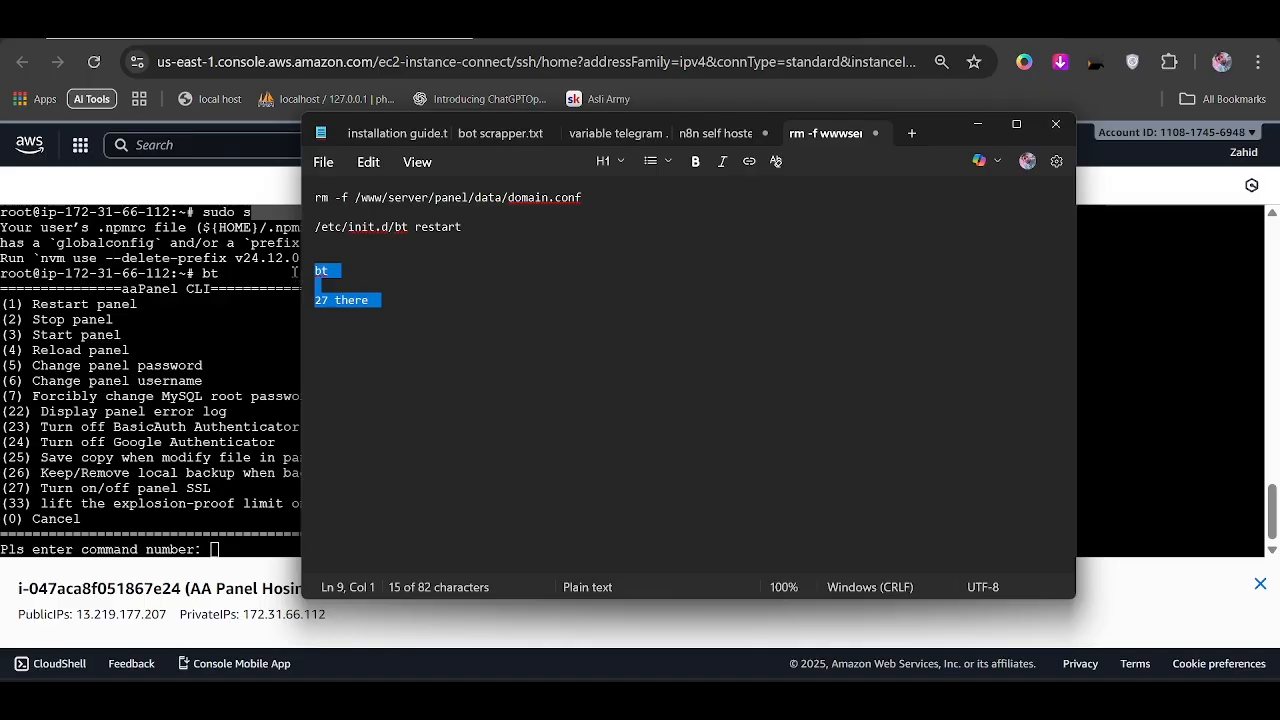
pyautogui.moveTo(292, 195)
pyautogui.mouseDown()
pyautogui.moveTo(462, 228)
pyautogui.moveTo(284, 193)
pyautogui.mouseUp()
pyautogui.click(482, 237)
pyautogui.moveTo(419, 314); pyautogui.dragTo(302, 274)
pyautogui.click(413, 308)
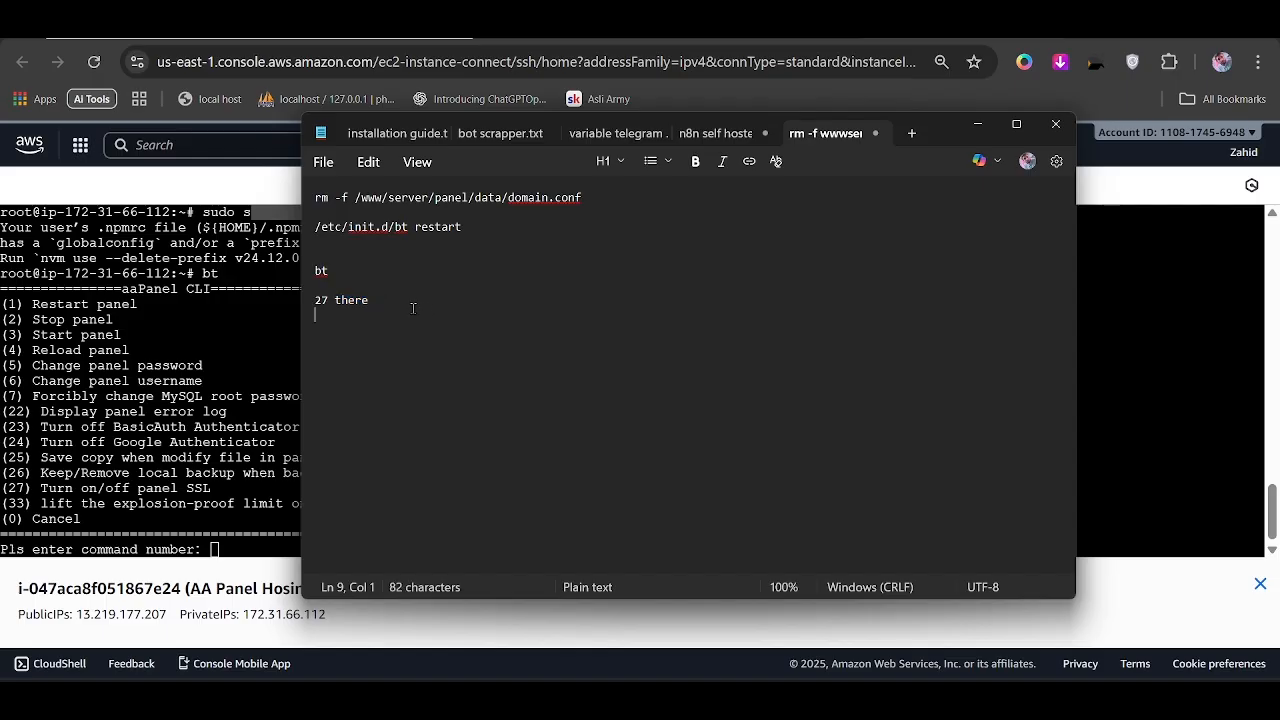
pyautogui.moveTo(413, 308); pyautogui.dragTo(292, 272)
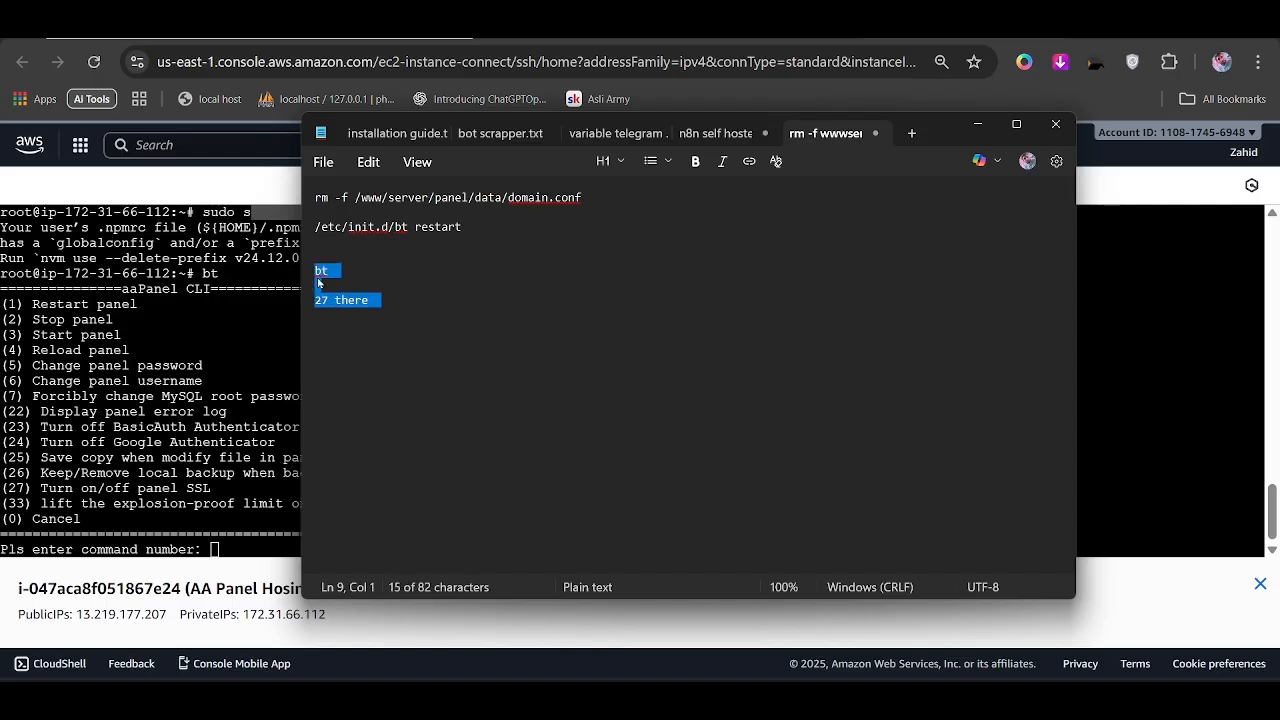
# Add the command /etc/init.d/bt default as a separate entry below the "27 there" line.
pyautogui.click(386, 307)
pyautogui.press('Return')
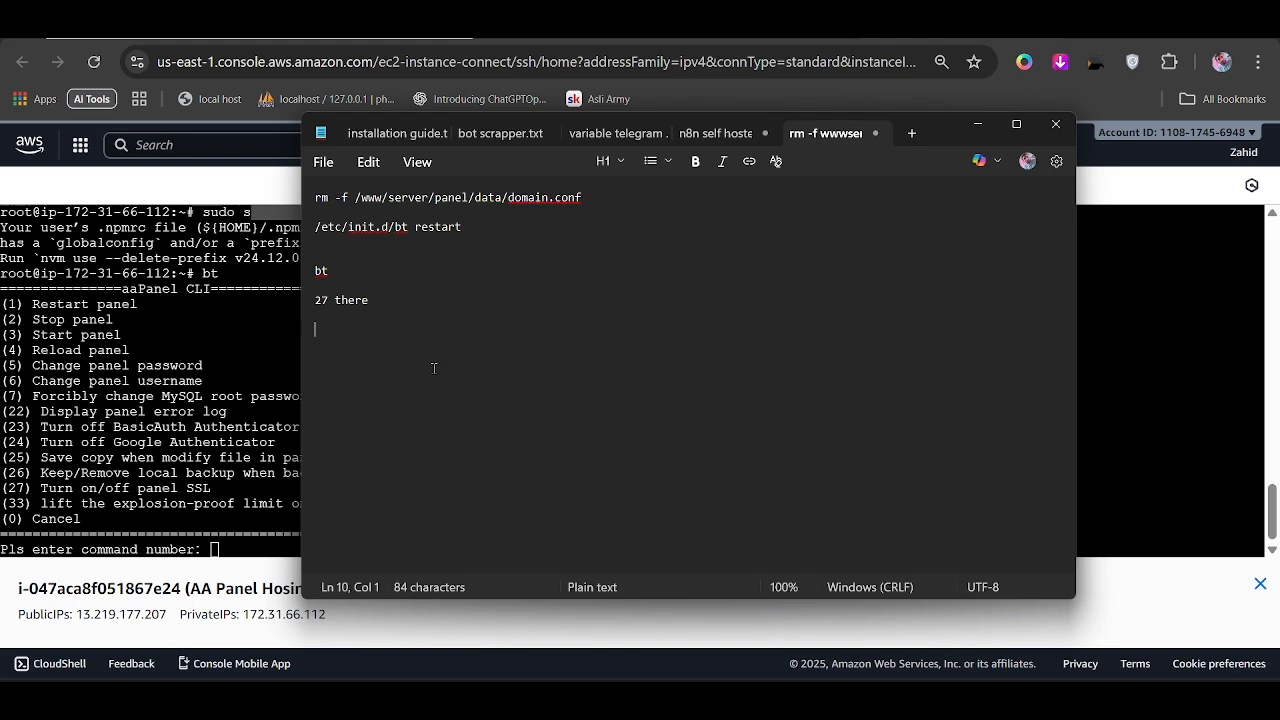
pyautogui.press('Return')
pyautogui.write('/etc/init.d/bt default')
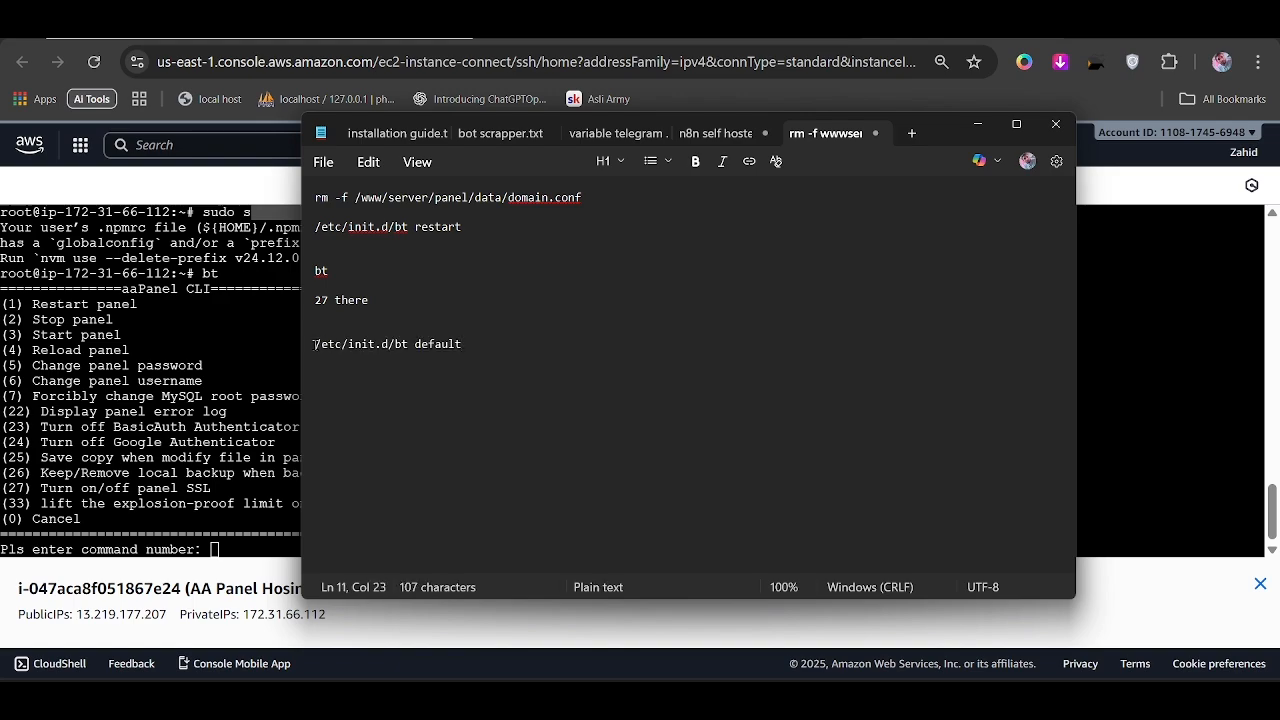
pyautogui.moveTo(315, 344)
pyautogui.mouseDown()
pyautogui.moveTo(468, 344)
pyautogui.moveTo(318, 330)
pyautogui.mouseUp()
pyautogui.click(495, 344)
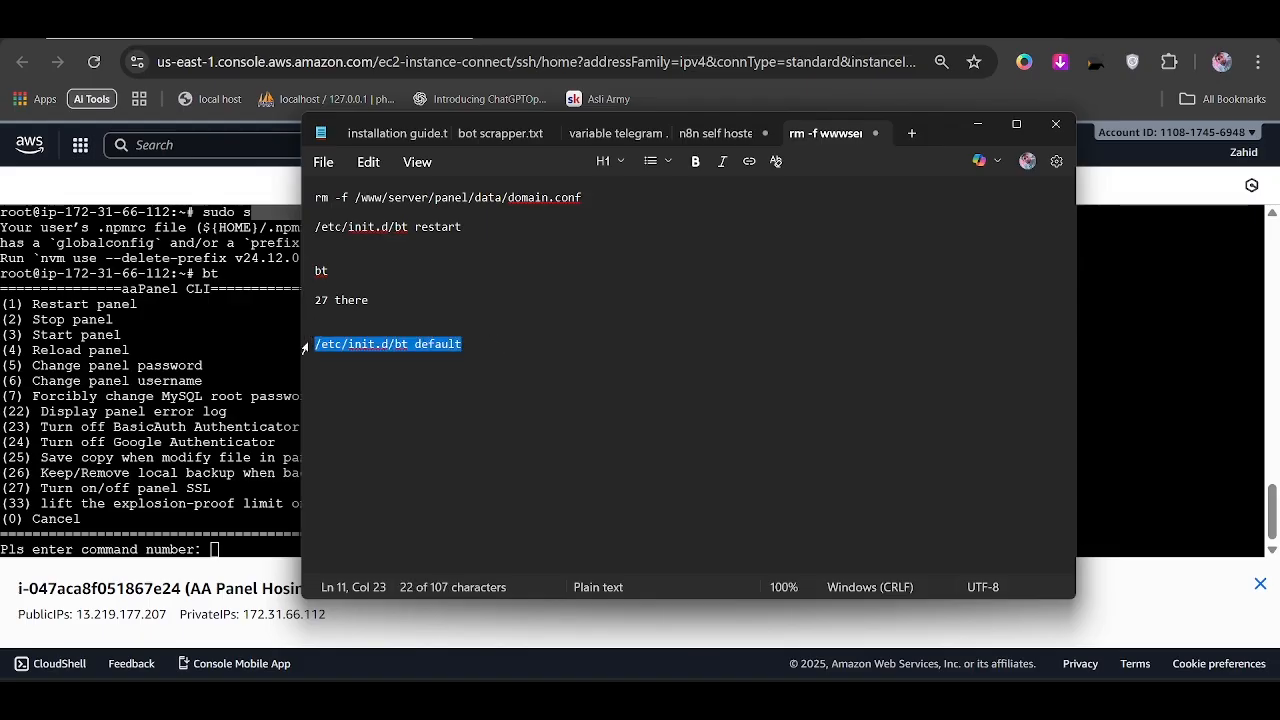
# Switch back to the EC2 Instance Connect terminal and check the panel's internet address in the earlier bt default output.
pyautogui.click(164, 367)
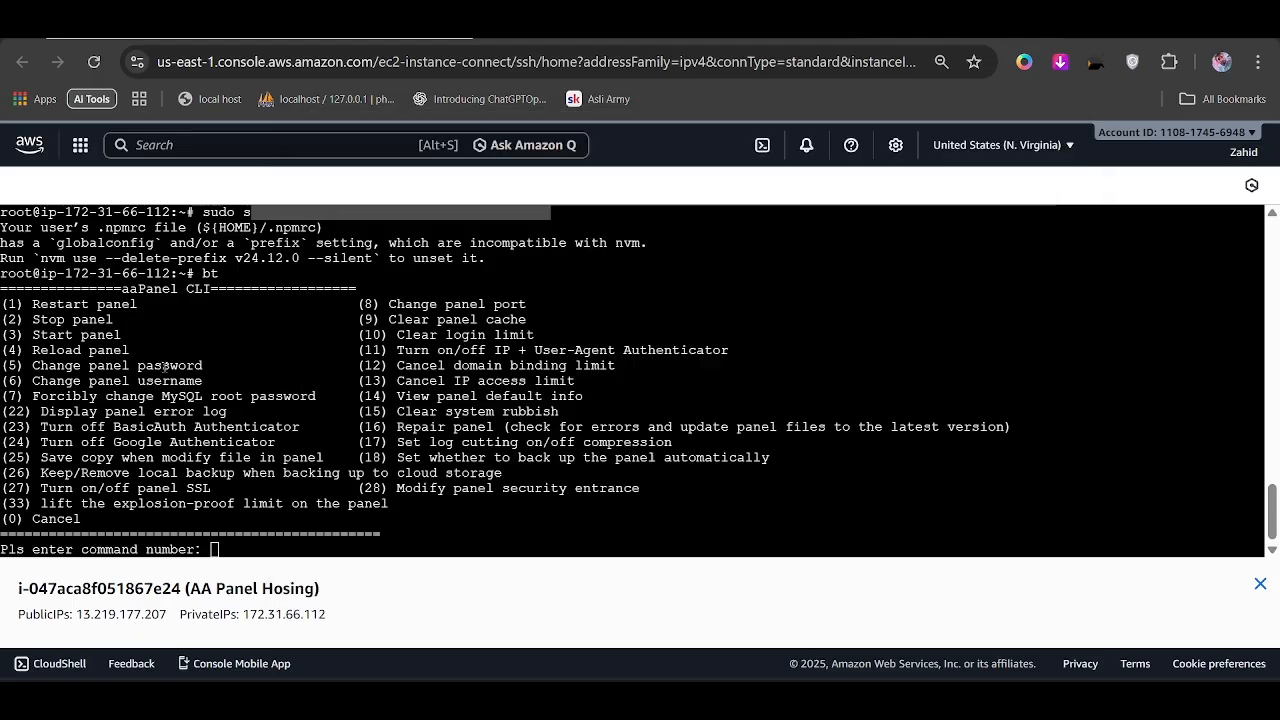
pyautogui.scroll(12, 163, 365)
pyautogui.scroll(-10, 164, 367)
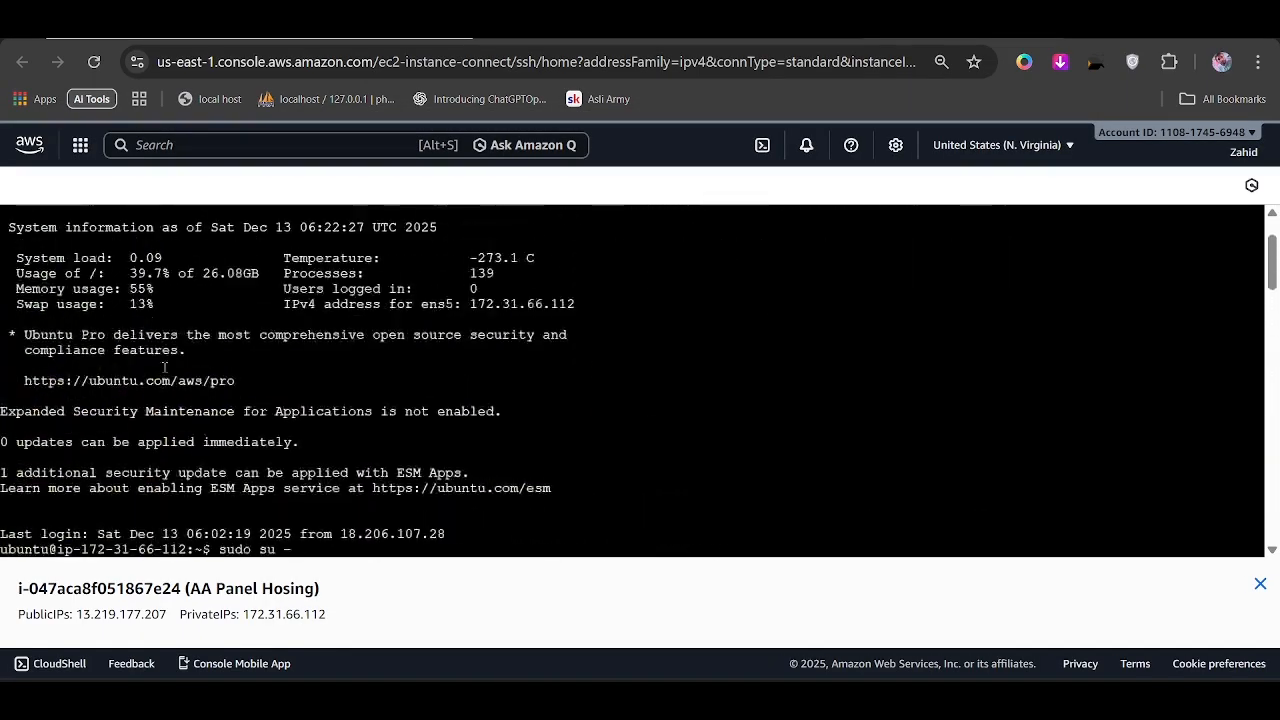
pyautogui.scroll(-1, 164, 367)
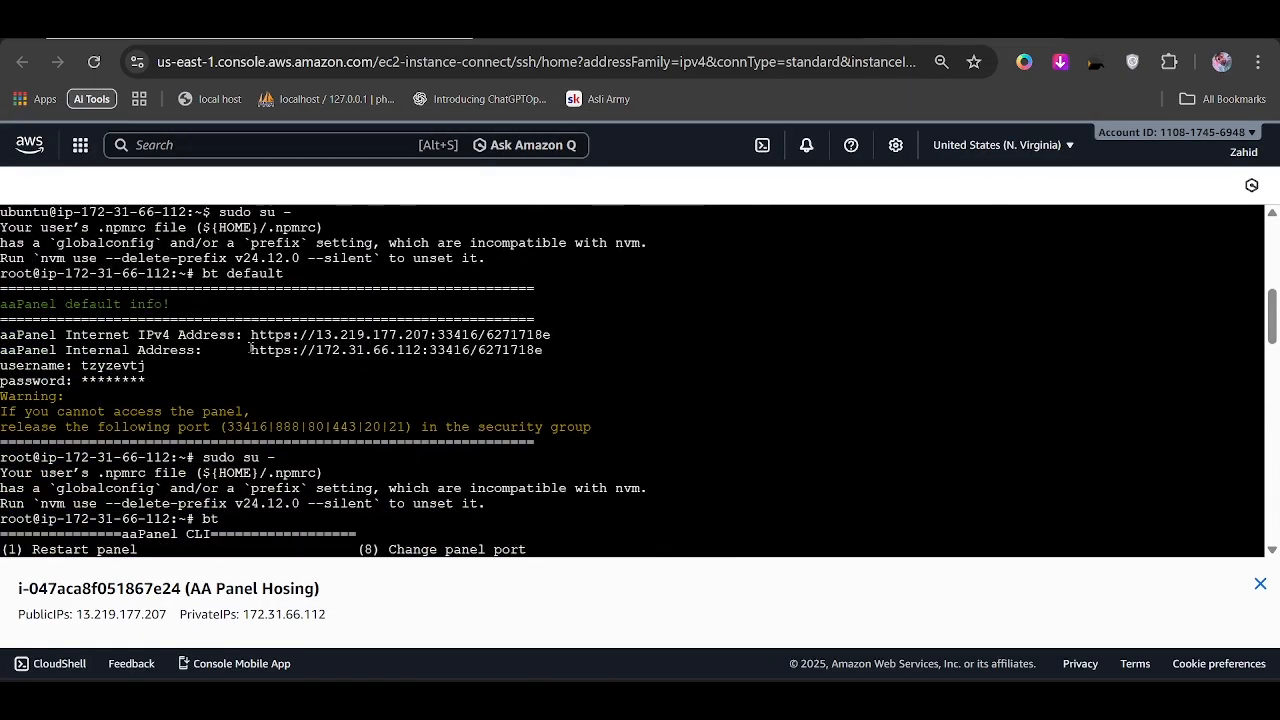
pyautogui.moveTo(243, 336); pyautogui.dragTo(547, 337)
pyautogui.click(558, 340)
pyautogui.scroll(-7, 513, 440)
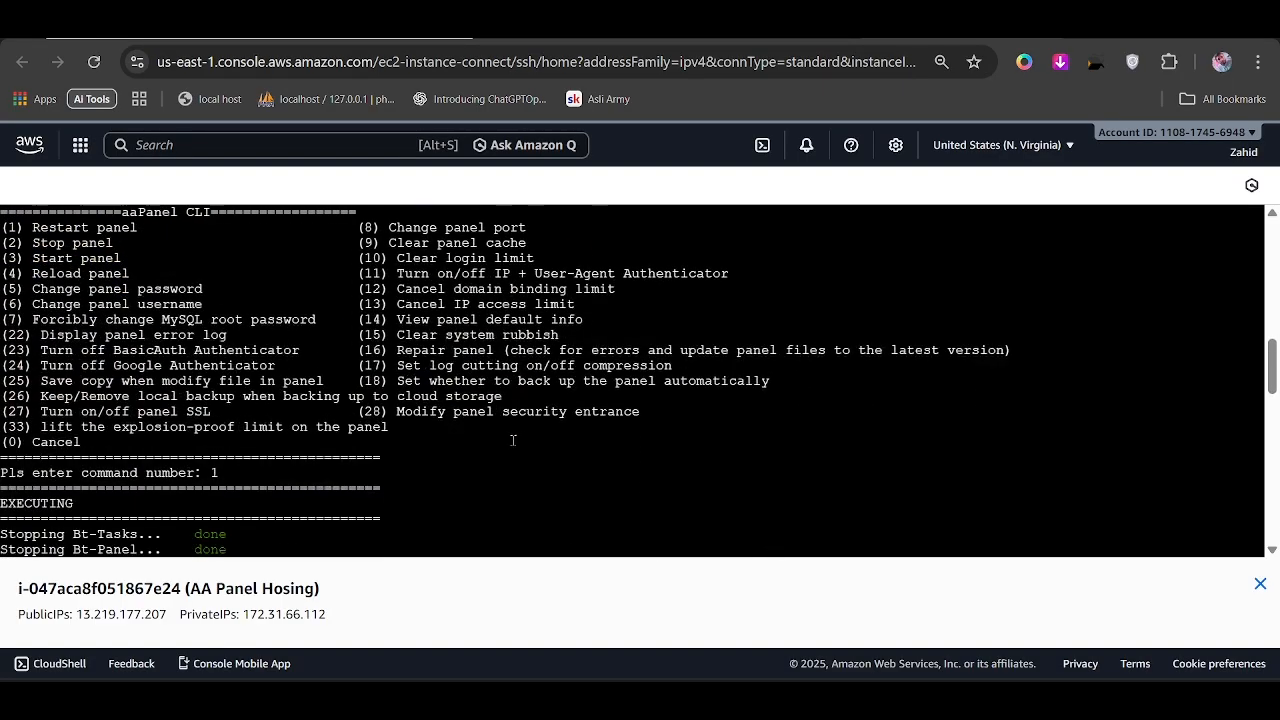